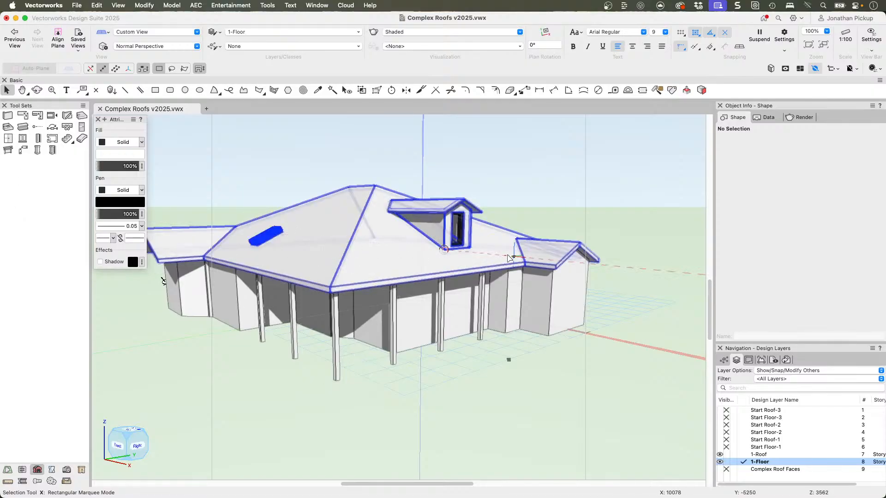
Examine the finished house with its hip roof, dormer, skylight and lower wing roofs from all sides
super+middle_drag(511, 249, 284, 267)
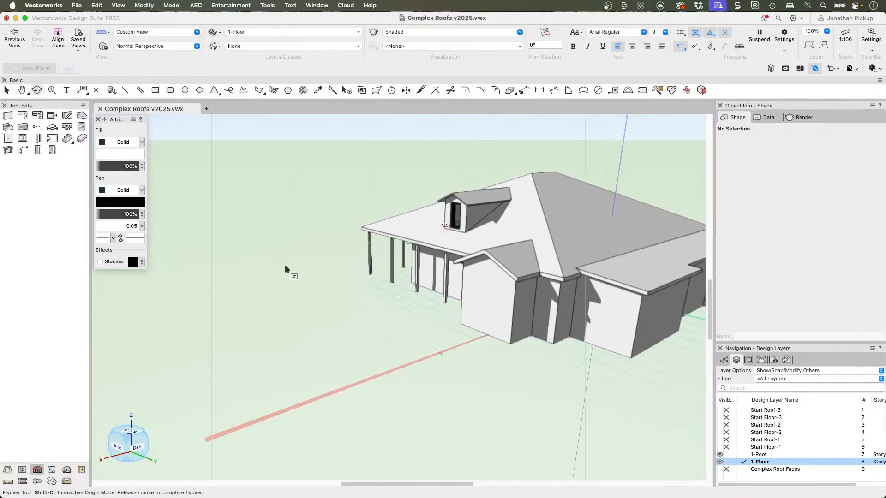
middle_drag(435, 234, 183, 235)
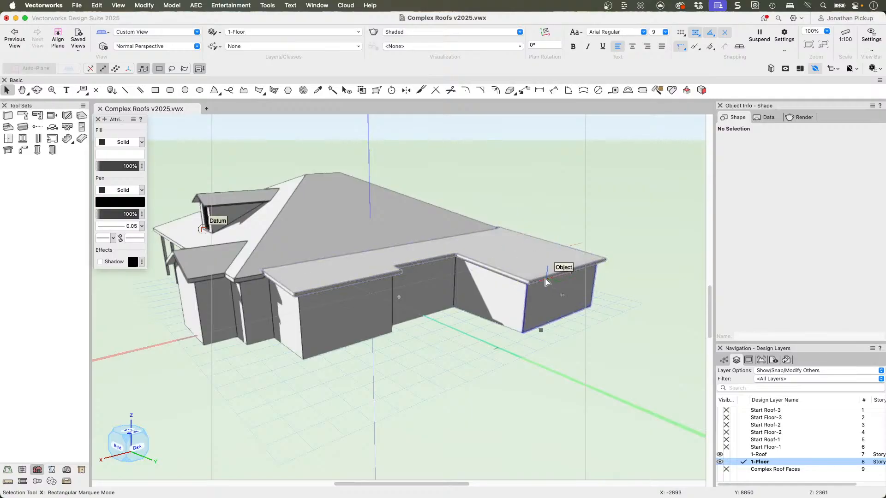
super+middle_drag(353, 285, 464, 281)
mouse_move(333, 252)
middle_down()
mouse_move(360, 247)
mouse_move(447, 267)
mouse_move(465, 246)
middle_up()
super+middle_drag(293, 258, 433, 257)
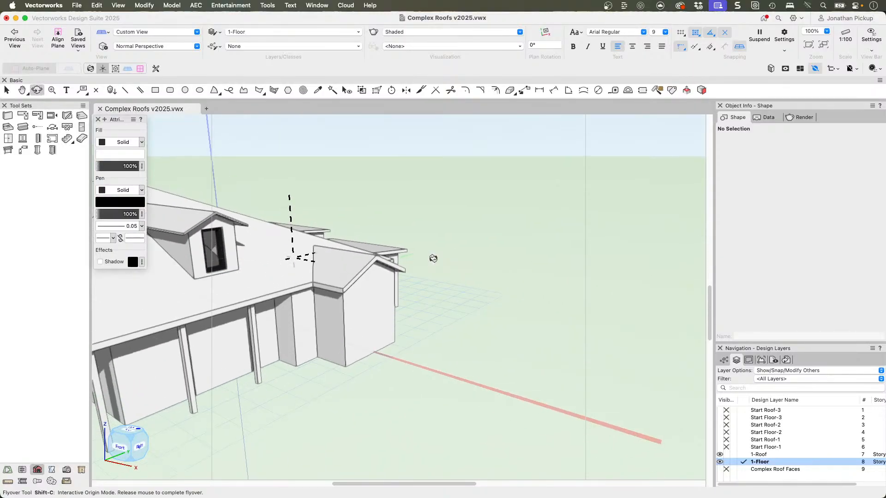
middle_drag(230, 261, 560, 242)
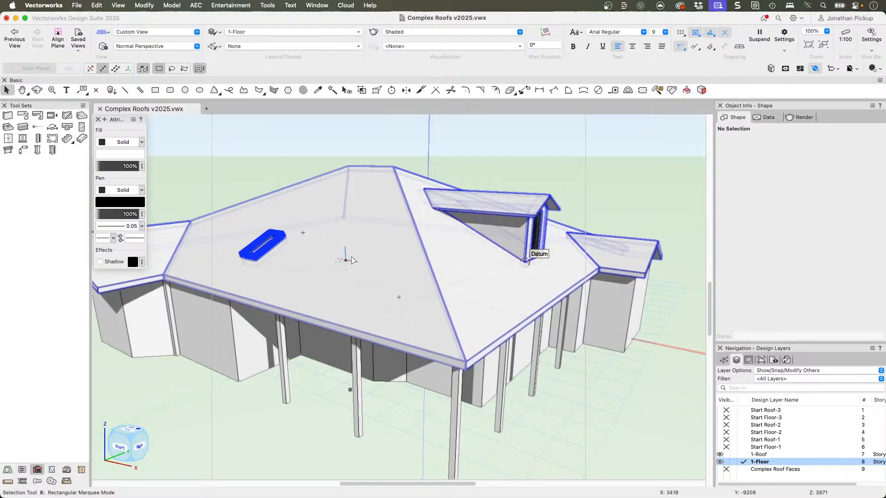
scroll(374, 266, down, 1)
scroll(151, 283, down, 5)
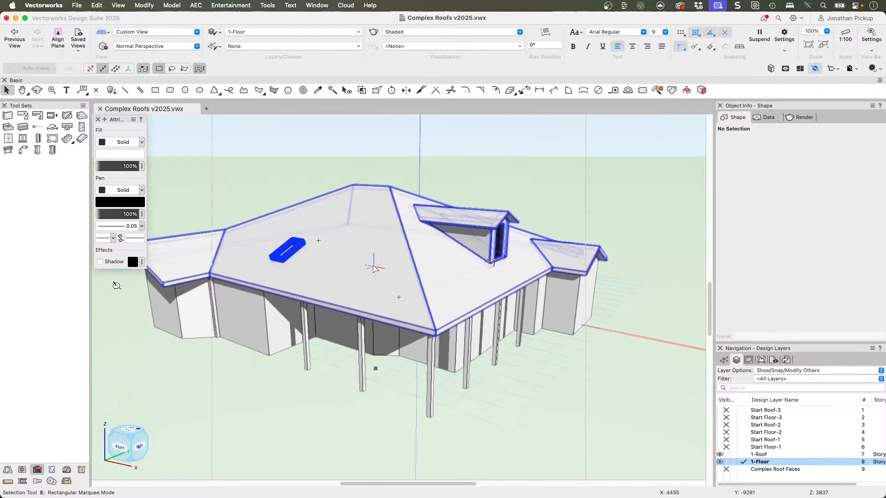
Make Start Floor-1 the active design layer, hide the finished house layers, and show the walls in Top/Plan view
click(726, 454)
click(744, 448)
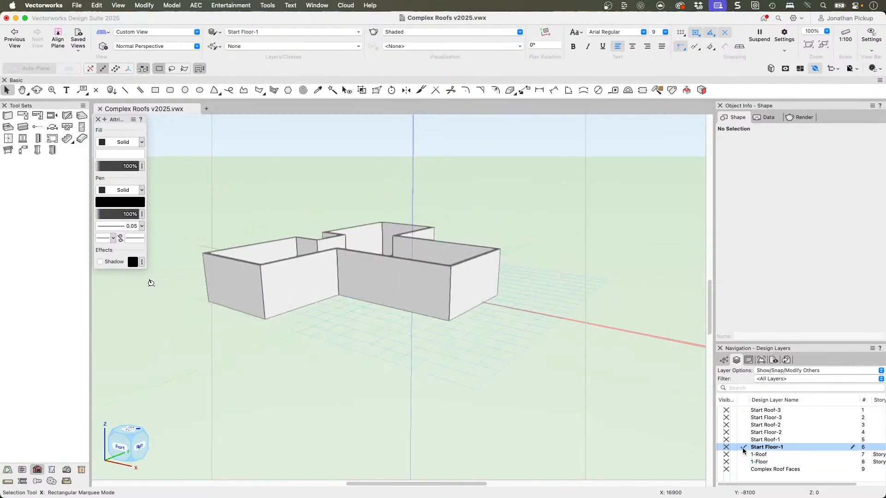
key(shift+c)
drag(144, 283, 193, 350)
drag(594, 374, 587, 386)
key(x)
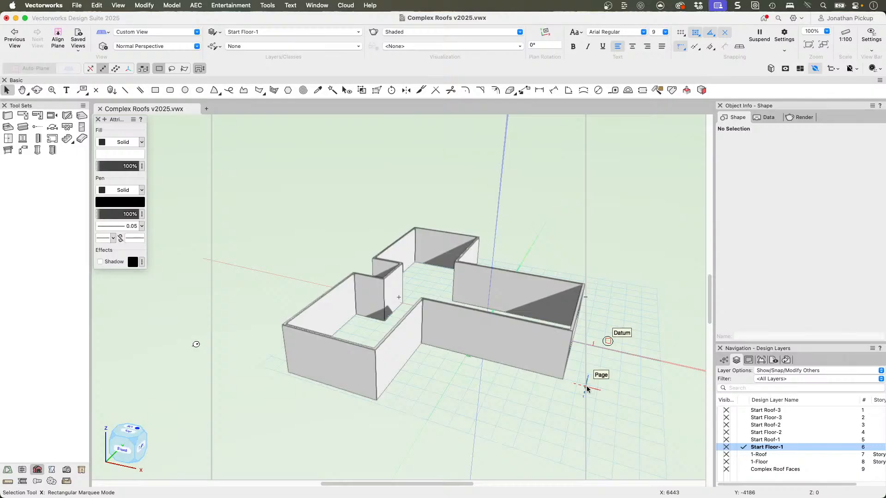
key(super+5)
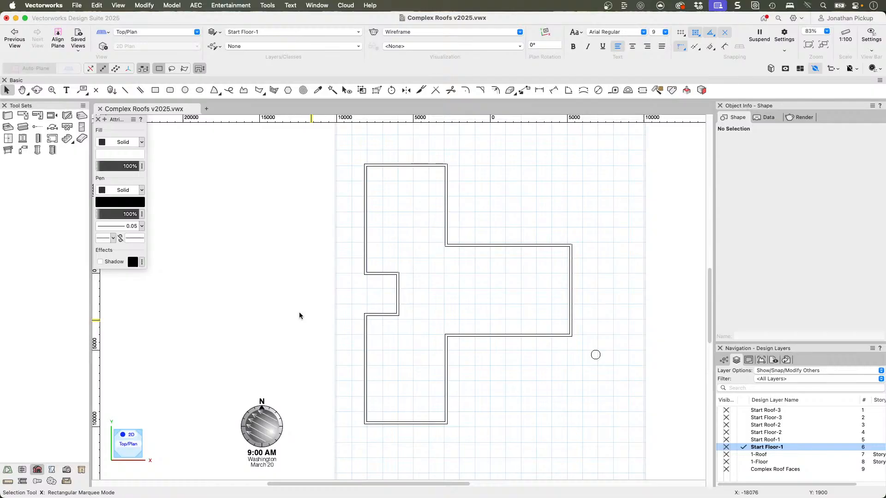
Select all the walls with the Select Similar tool, matching by object and class
click(332, 90)
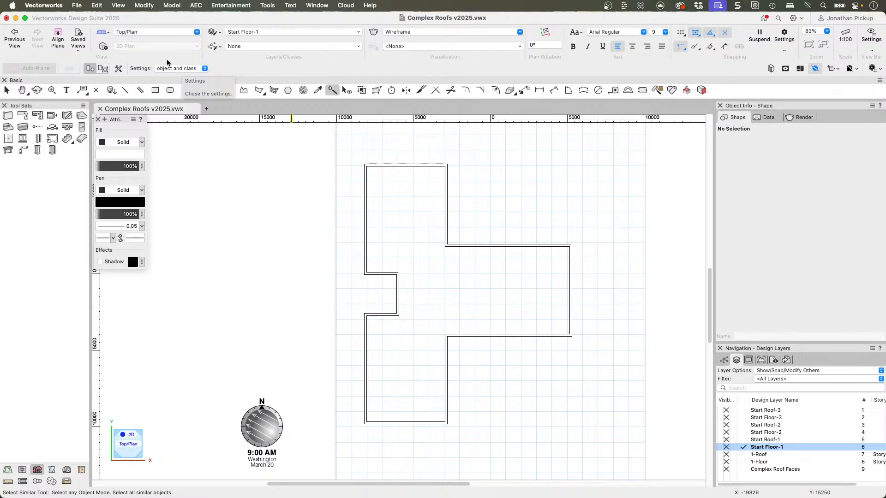
click(180, 69)
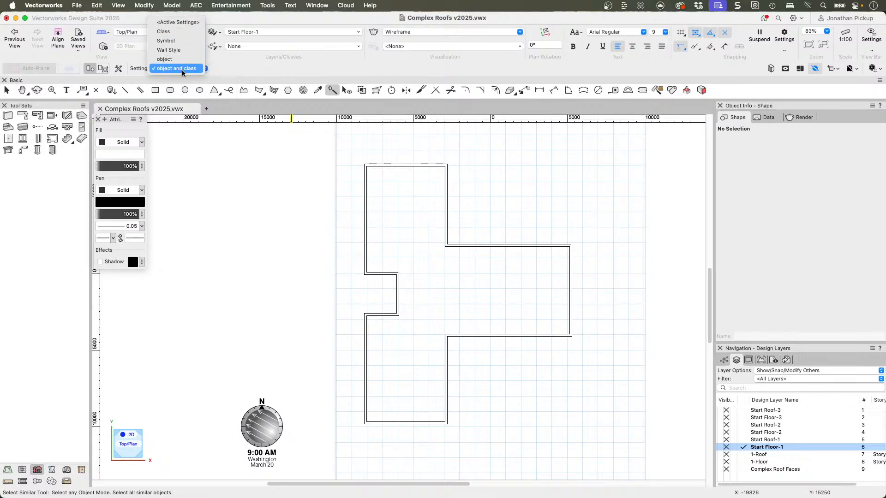
click(182, 68)
click(374, 166)
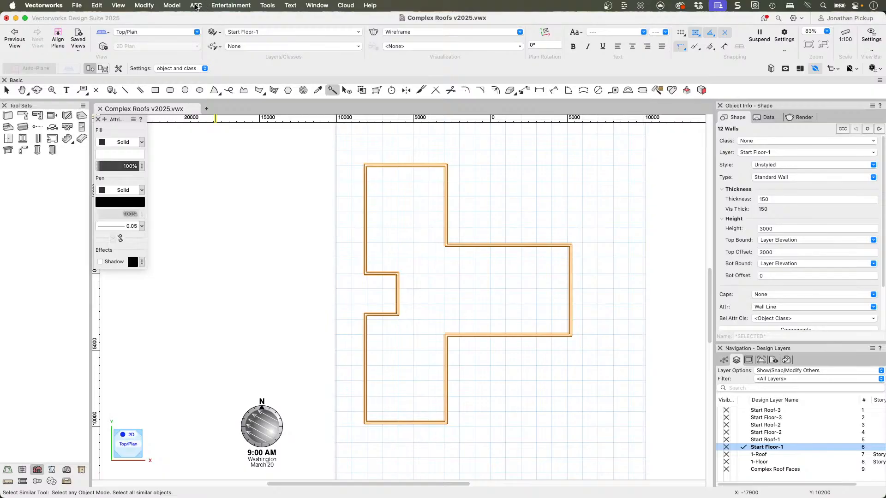
Start Create Roof from the selected walls, compare the eave cut types, and set the eave cut to Vertical
click(196, 6)
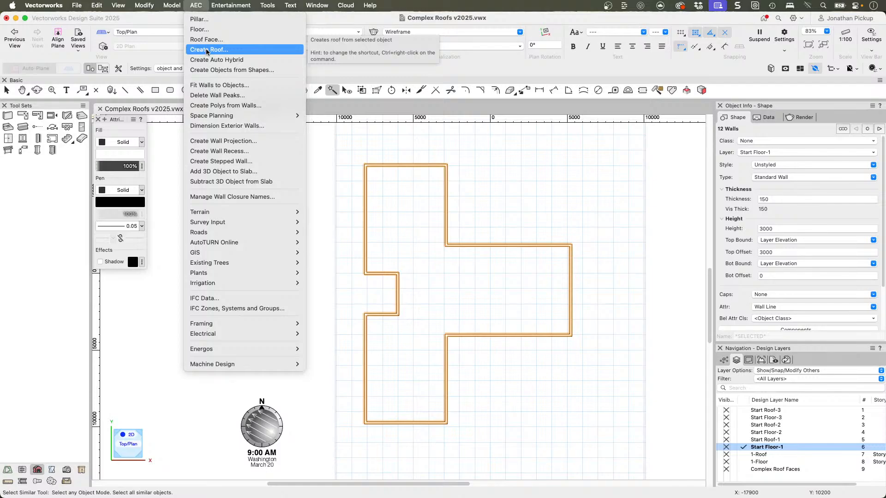
click(206, 49)
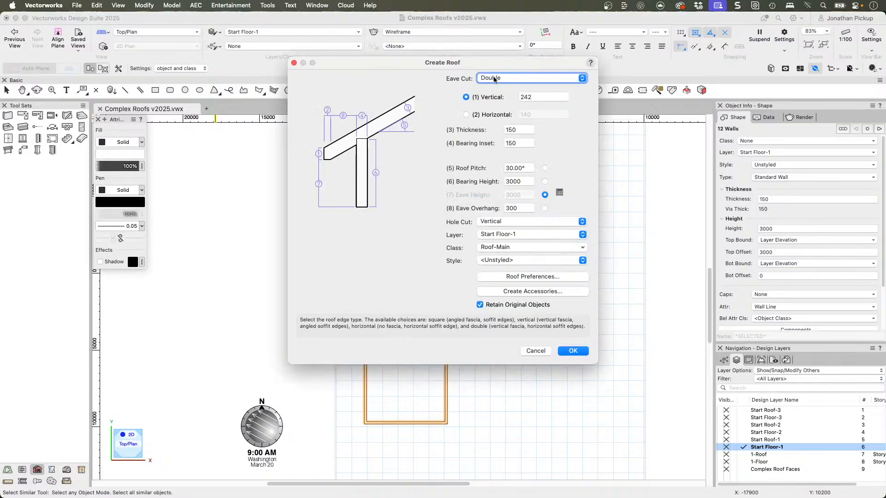
click(494, 78)
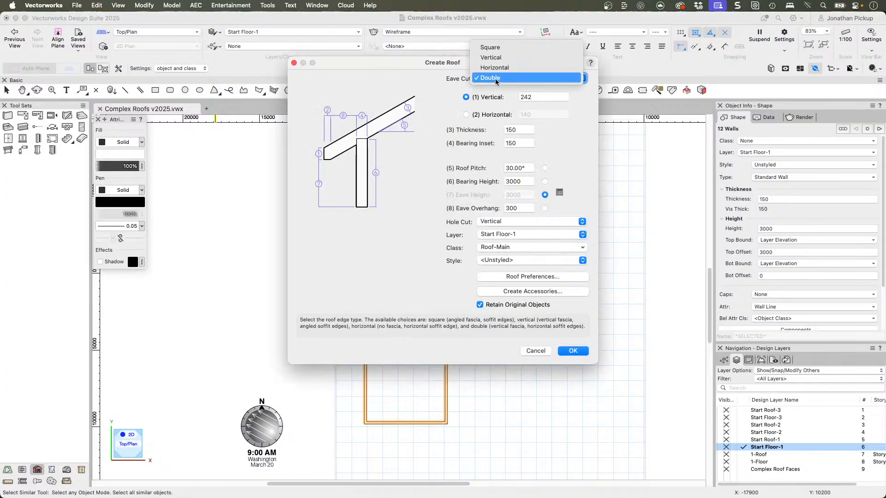
click(498, 47)
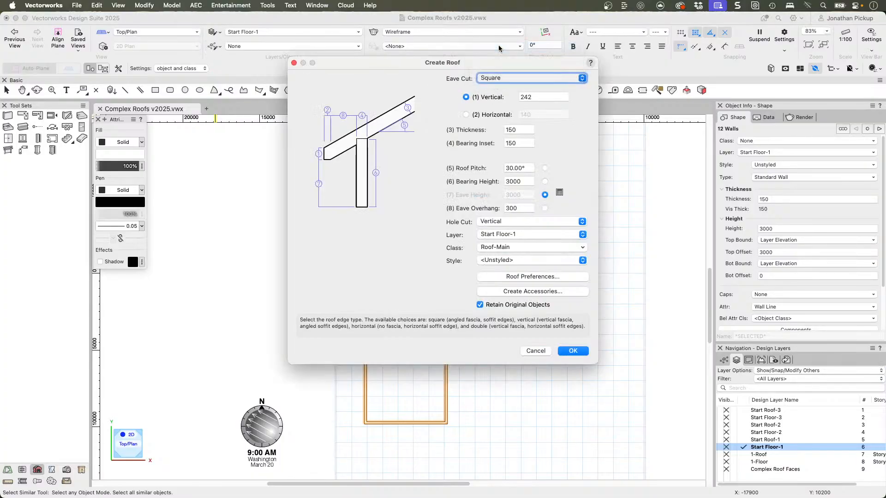
click(497, 79)
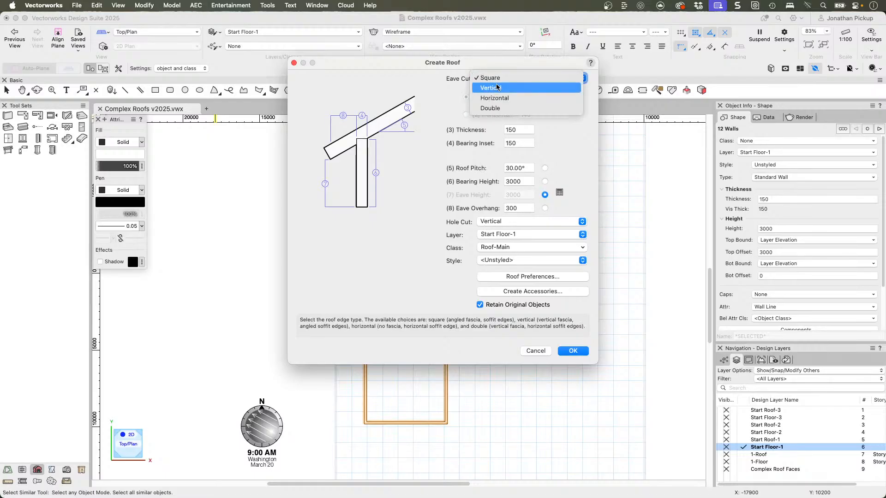
click(496, 87)
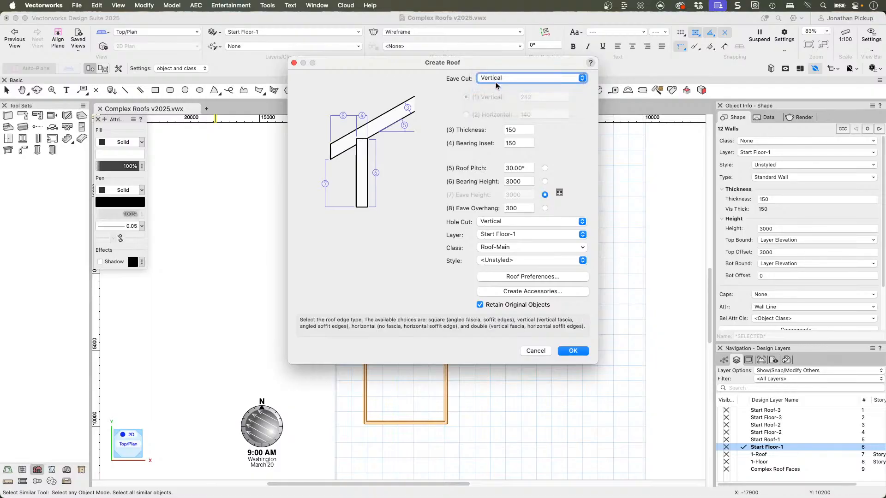
click(502, 78)
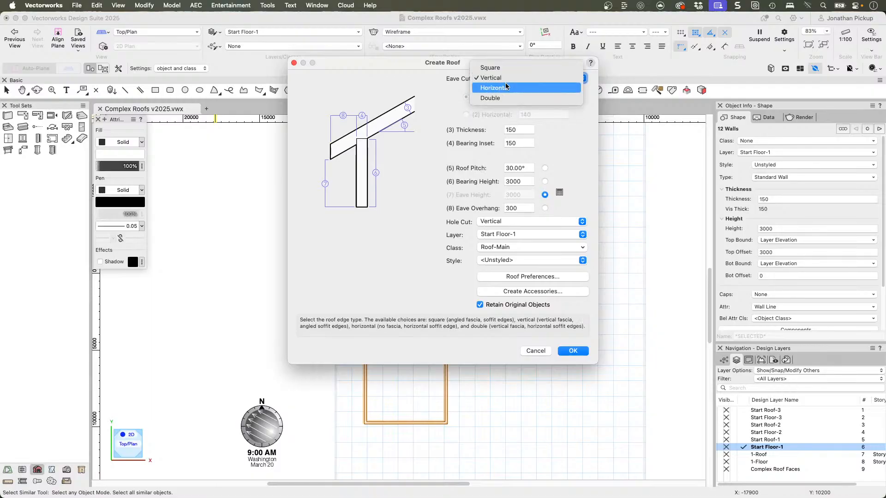
click(504, 91)
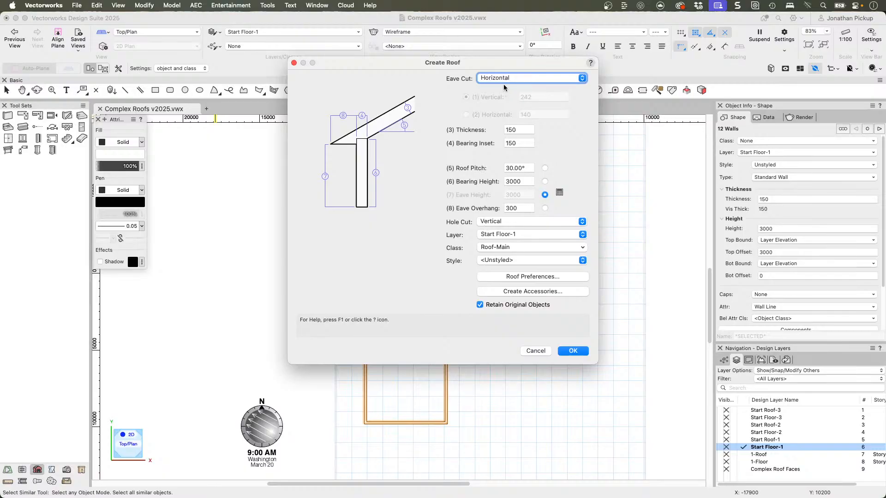
click(503, 78)
click(504, 68)
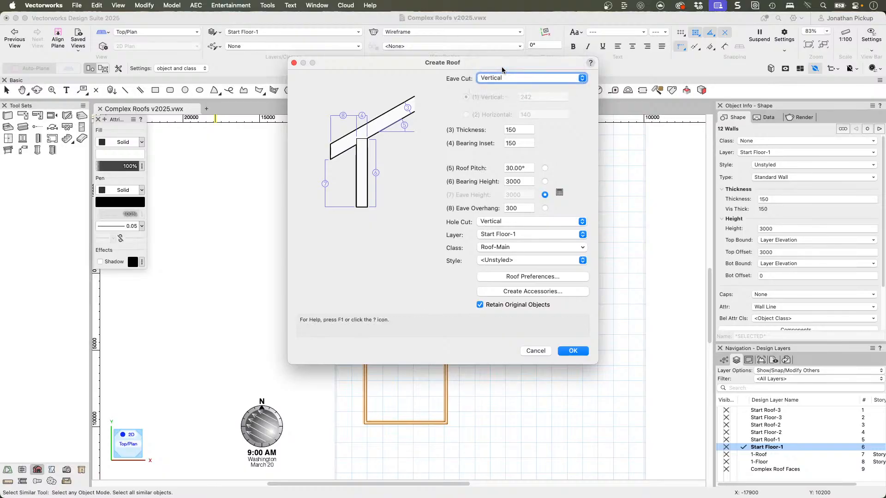
Enter the roof thickness as the sum 20+75+150
click(520, 129)
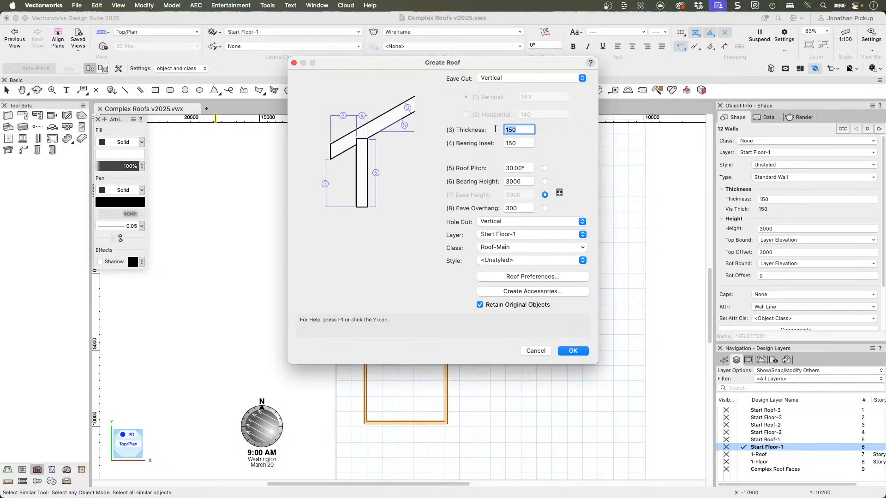
text(20+75+150)
key(Tab)
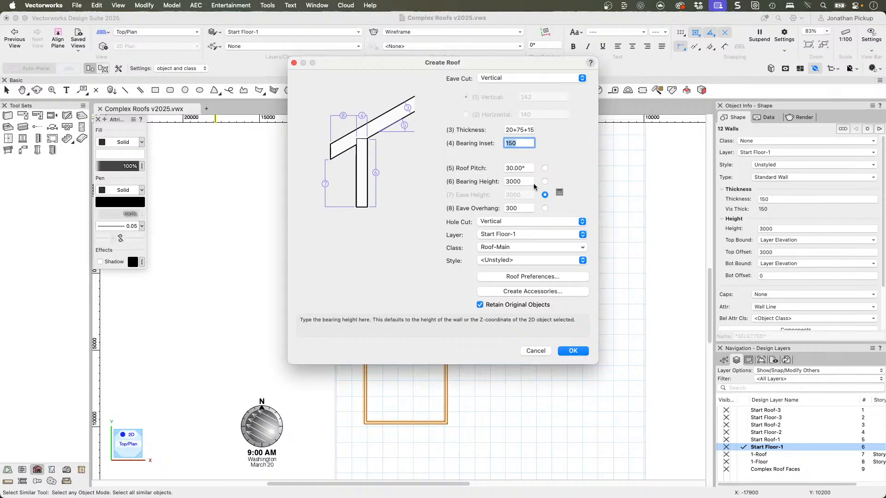
Try a roof pitch of 25, switch the calculated value to the pitch, and return it to the eave height
click(526, 169)
double_click(526, 169)
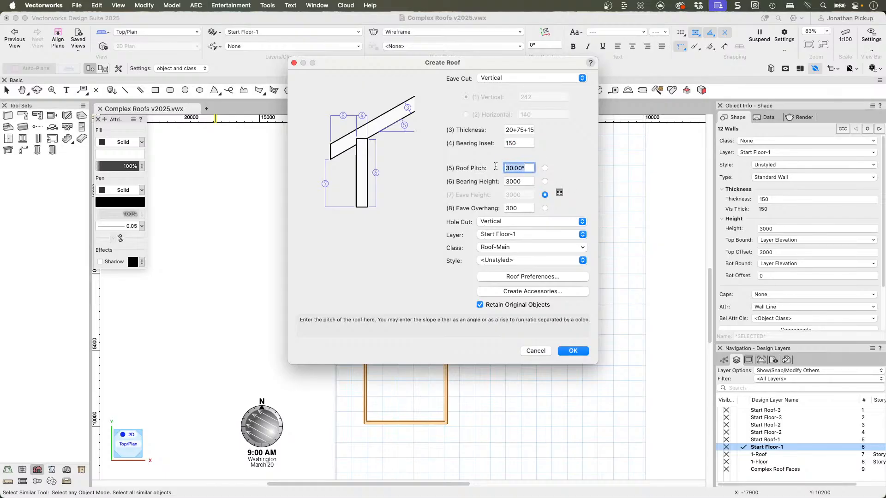
text(25)
key(Tab)
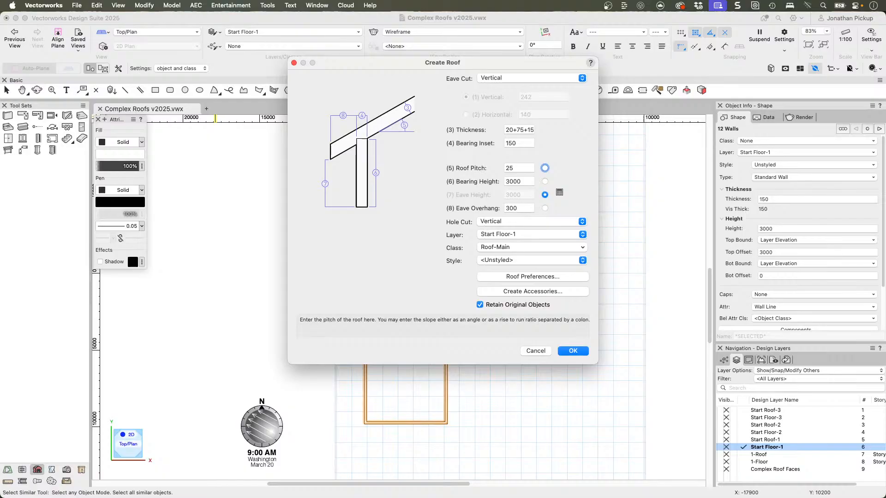
click(530, 168)
click(544, 168)
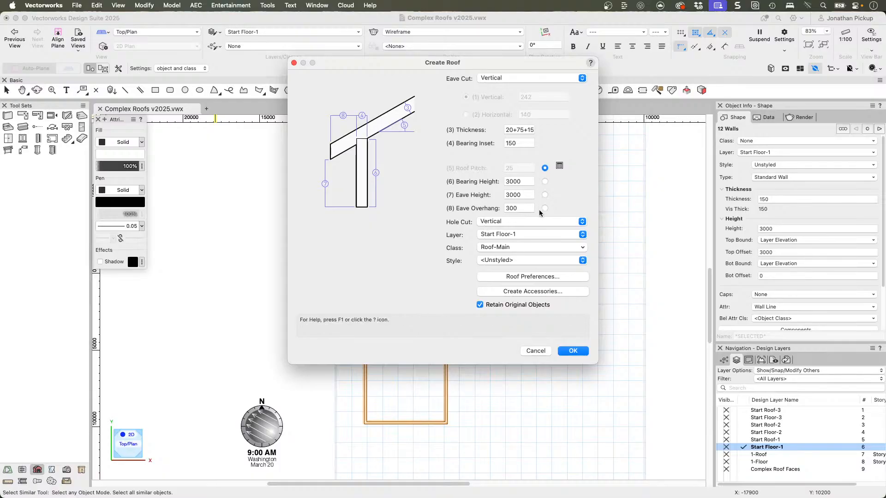
click(545, 195)
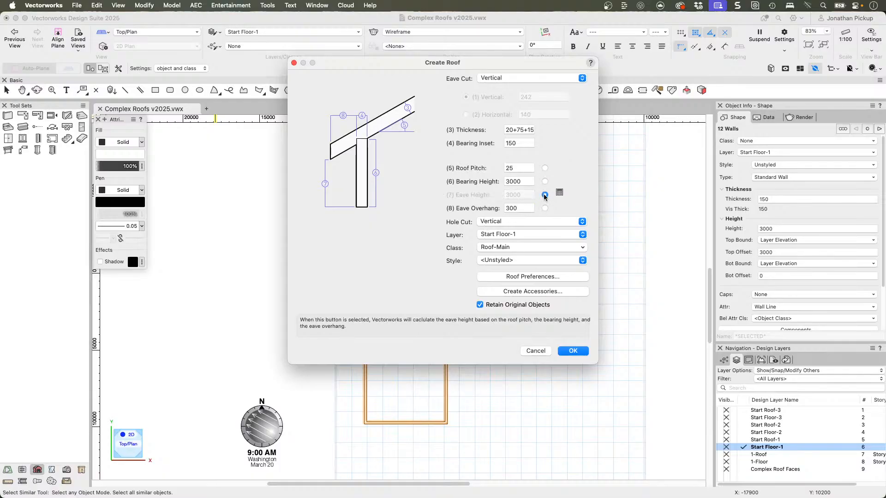
Set the roof pitch to the ratio 1:3 and the eave overhang to 600, keeping the bearing height at 3000
drag(519, 167, 492, 166)
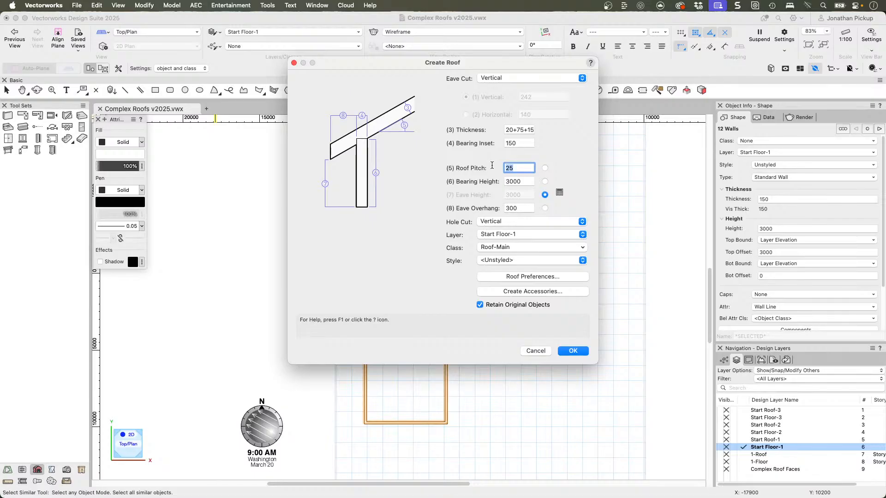
text(1:3)
click(526, 181)
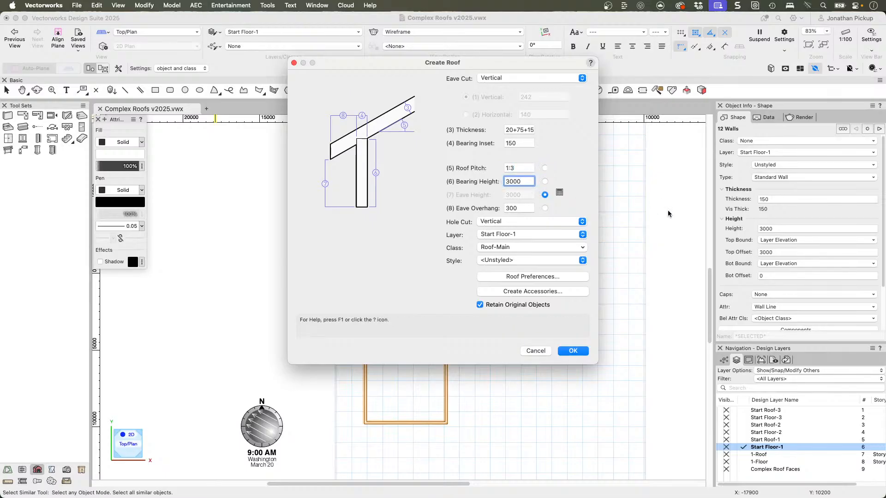
click(769, 229)
click(769, 229)
drag(526, 181, 498, 205)
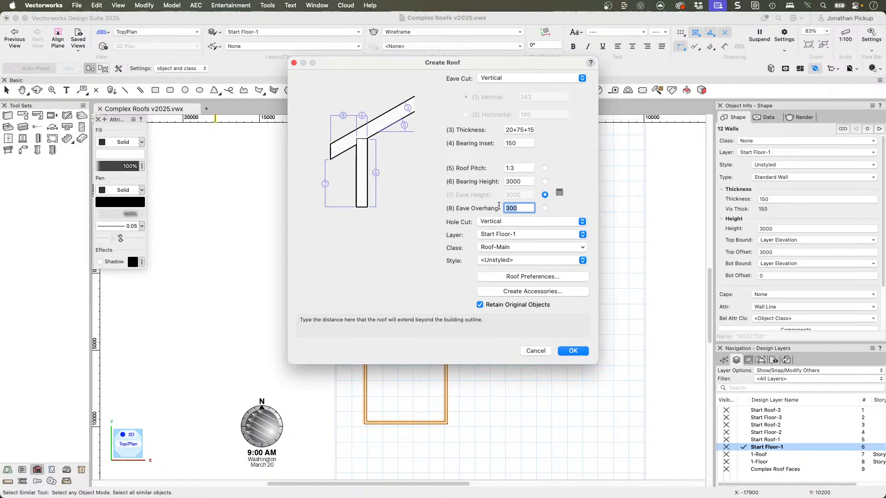
text(600)
key(Tab)
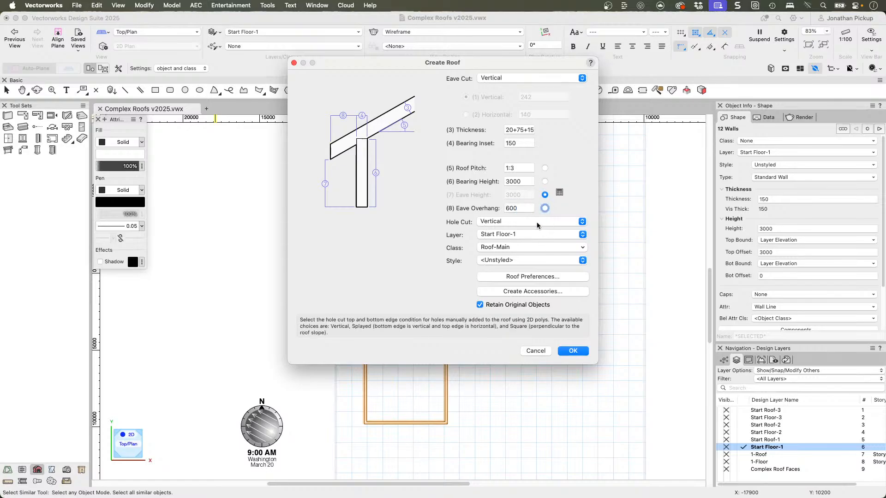
Review the hole cut options for the roof and keep Vertical
click(502, 221)
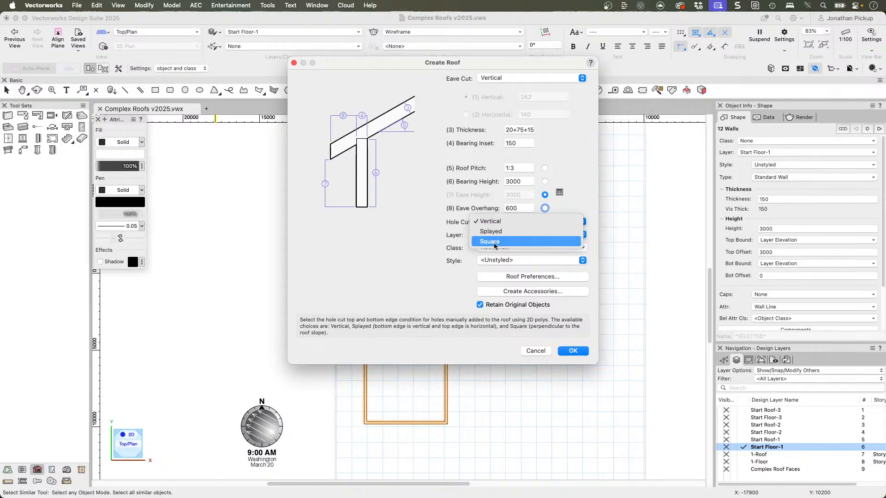
click(521, 195)
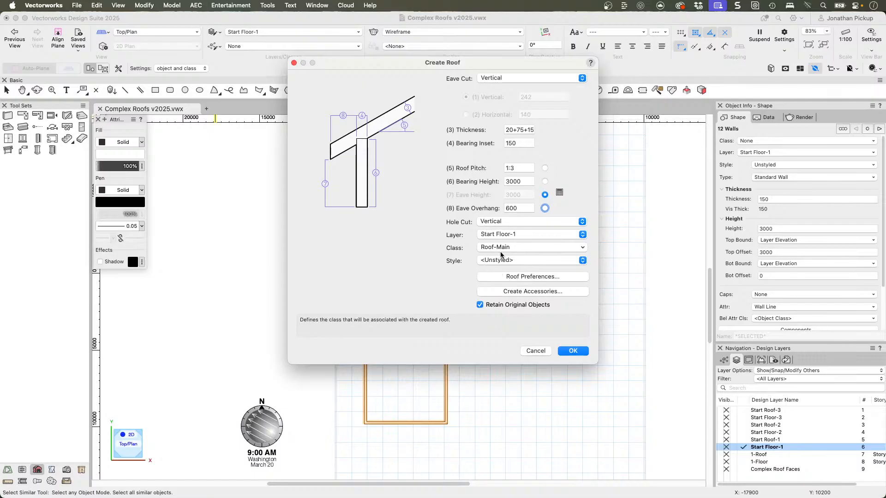
click(507, 223)
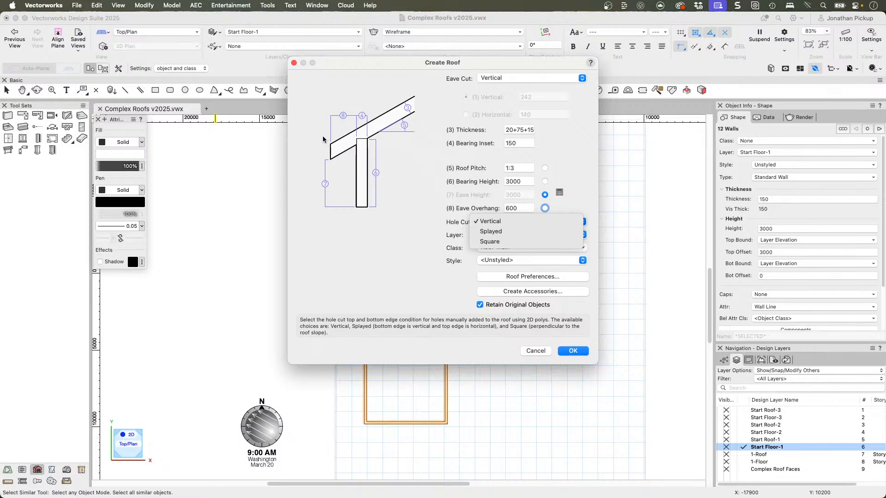
click(503, 222)
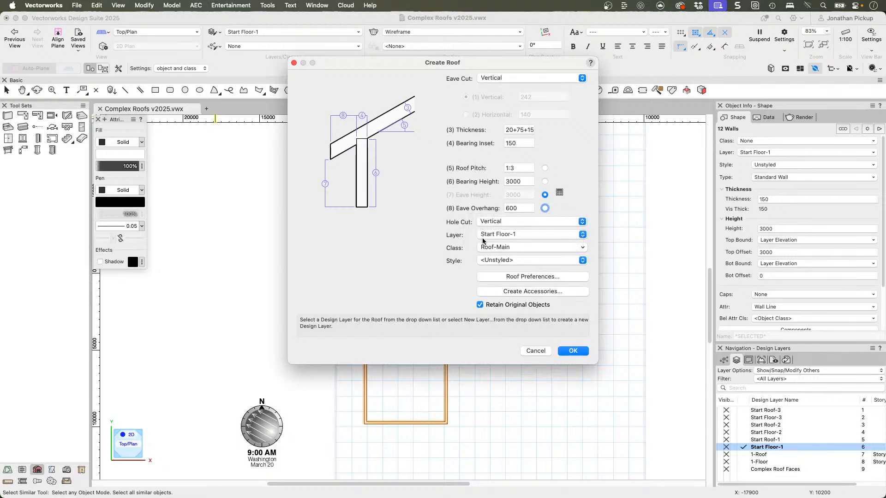
Try 1-Roof as the layer for the new roof and settle on the 1-Floor layer
click(498, 235)
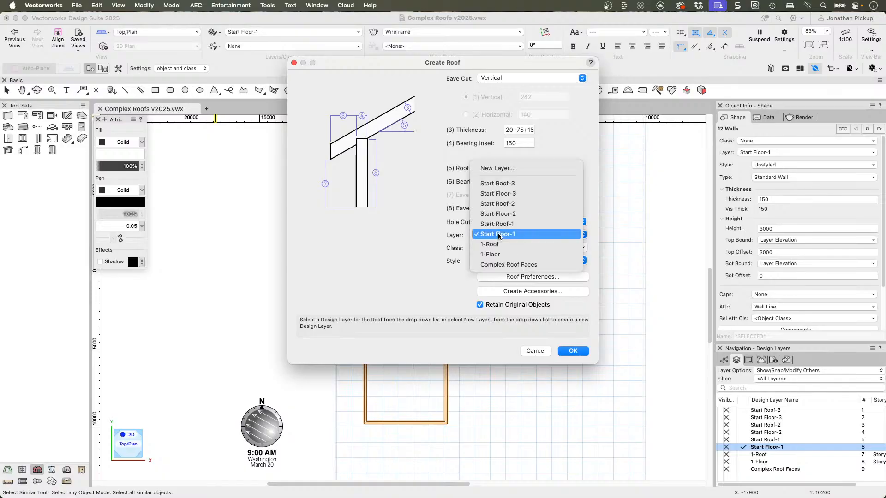
click(498, 245)
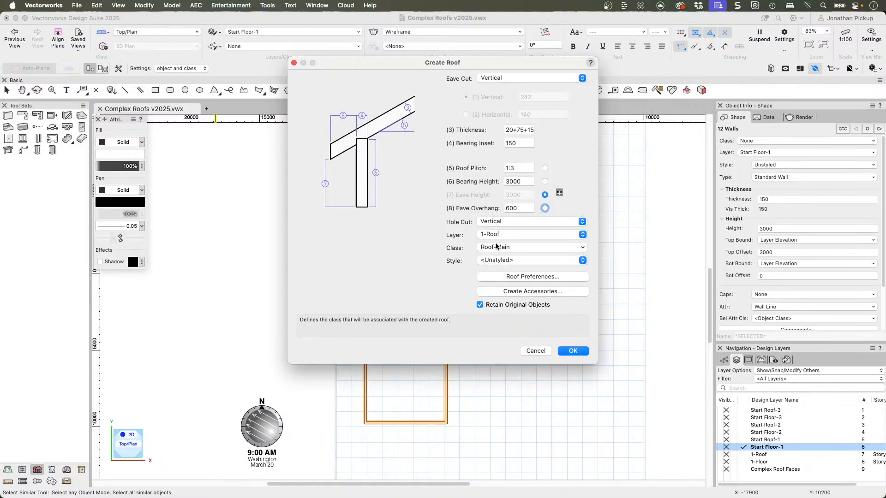
click(498, 234)
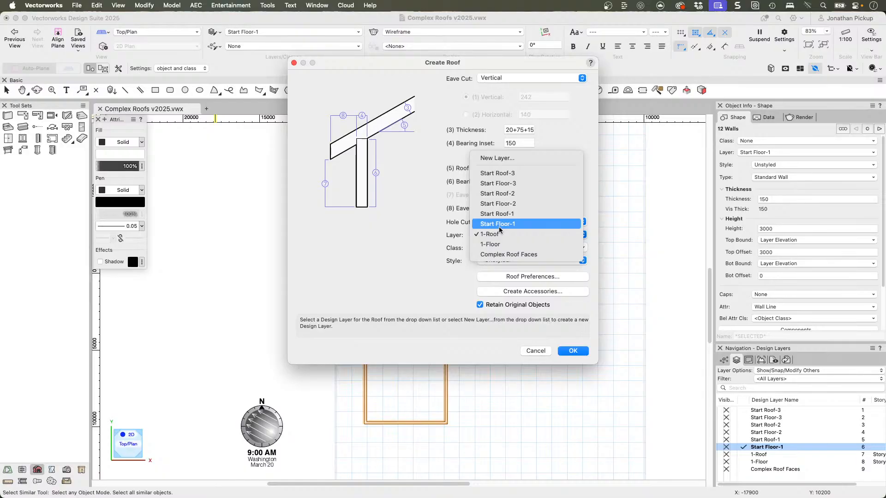
click(497, 237)
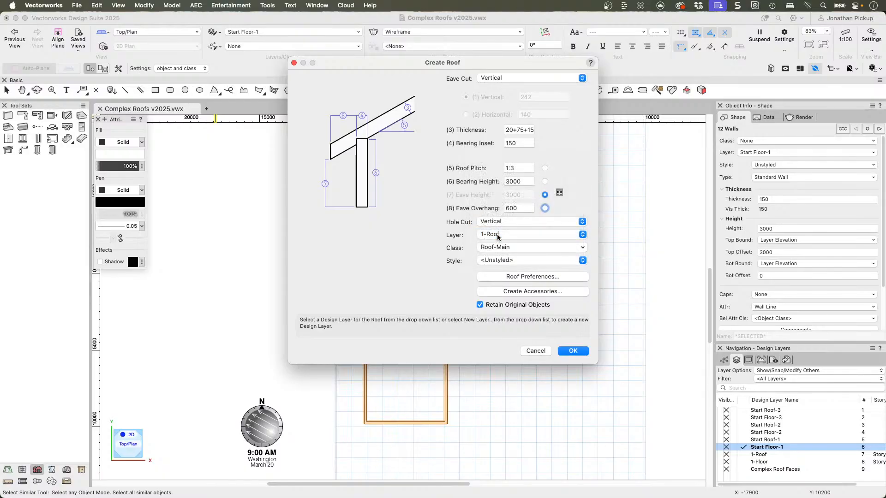
click(499, 234)
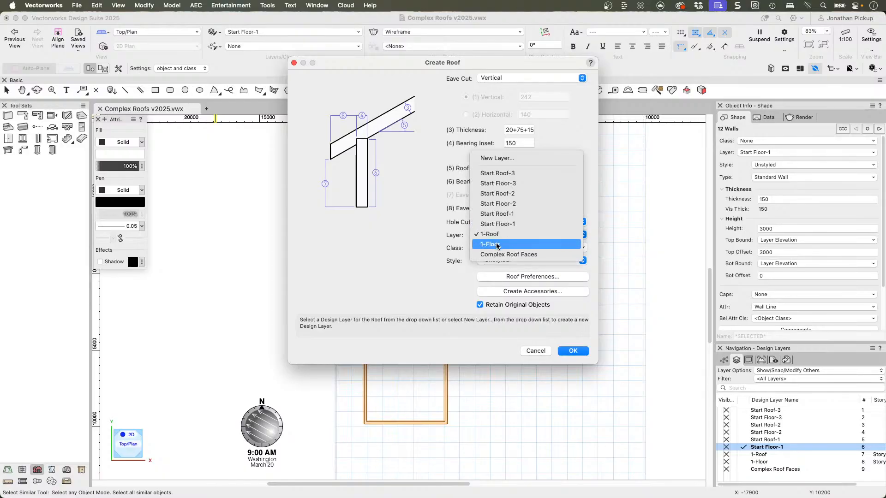
click(497, 245)
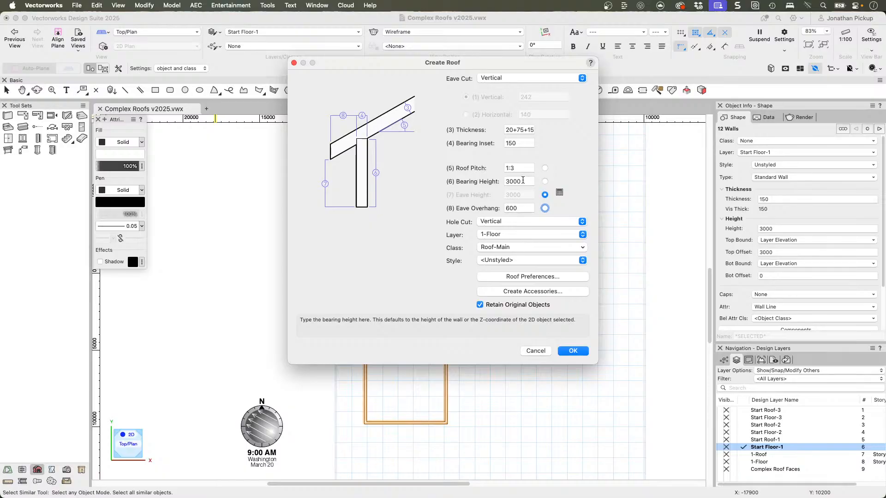
Browse the roof styles in Imperial Roofs, the archoncad library and the template file, keeping the roof unstyled
click(520, 261)
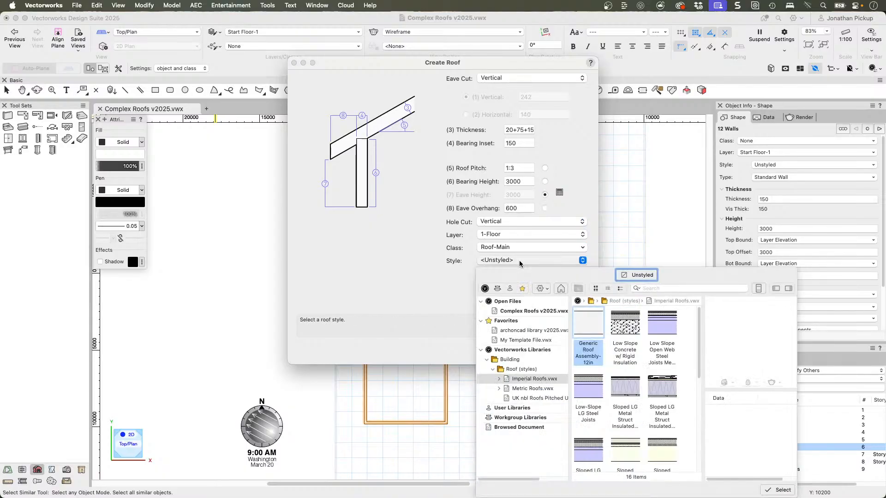
scroll(630, 331, down, 2)
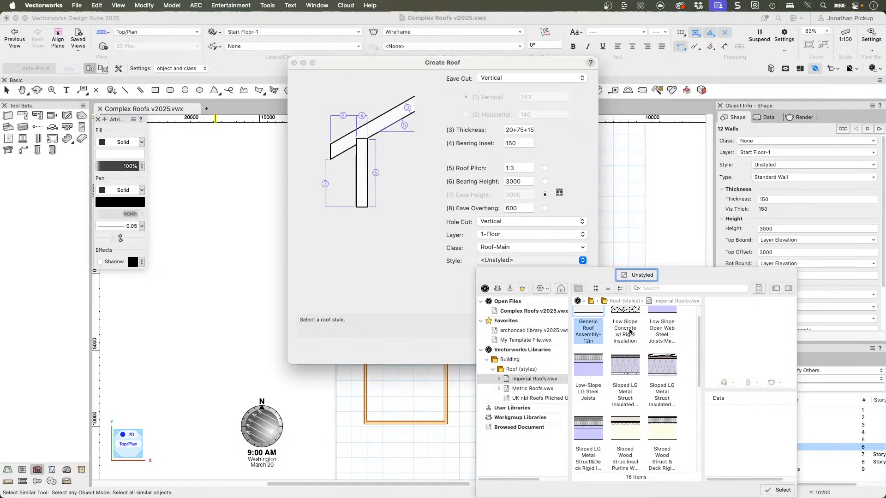
scroll(629, 331, down, 6)
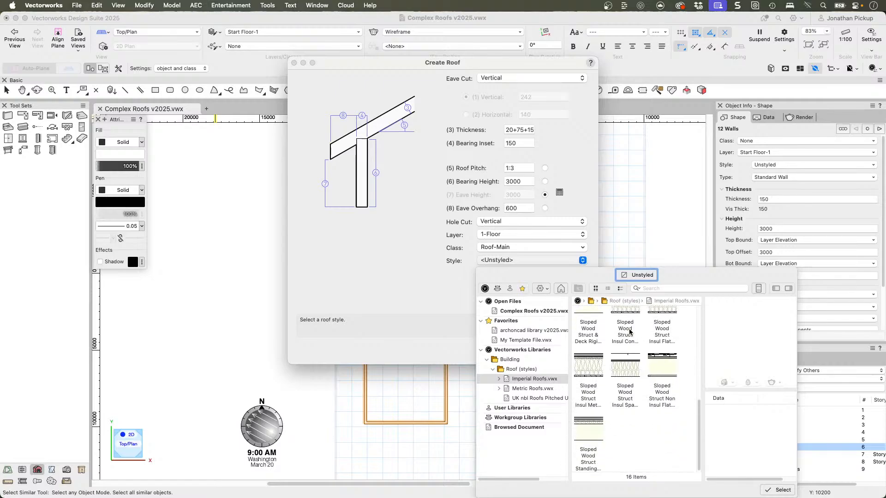
click(531, 379)
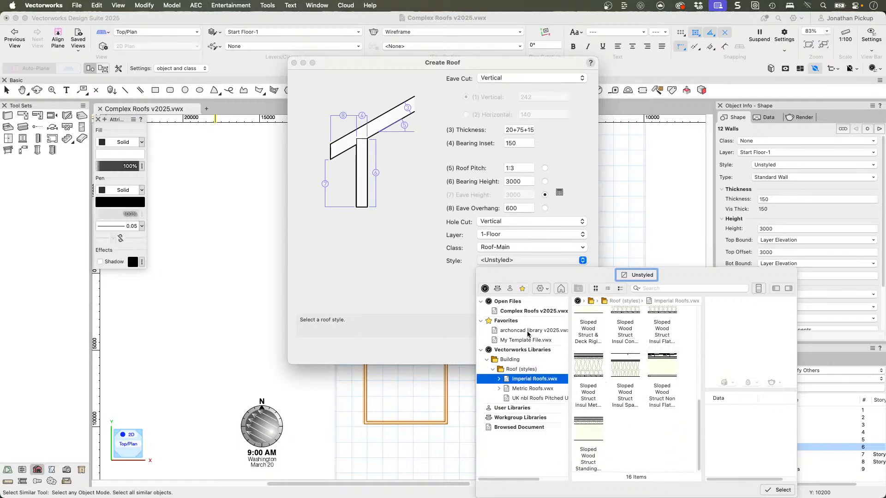
click(528, 331)
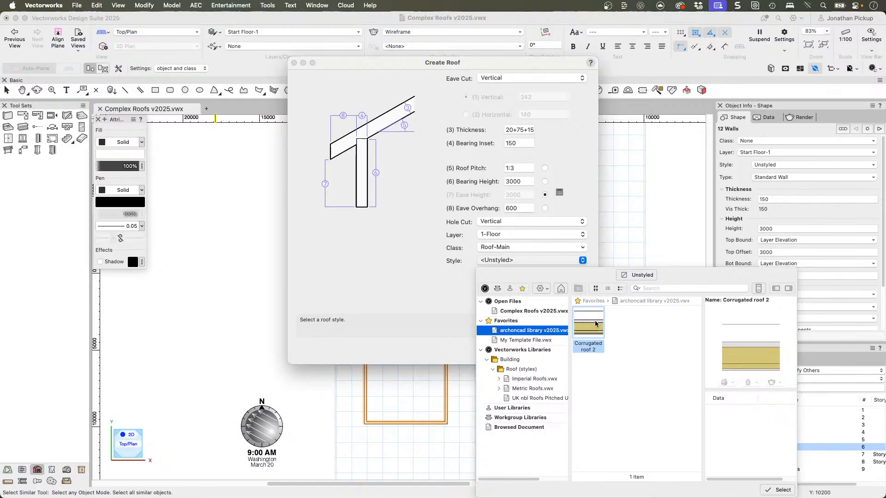
click(508, 341)
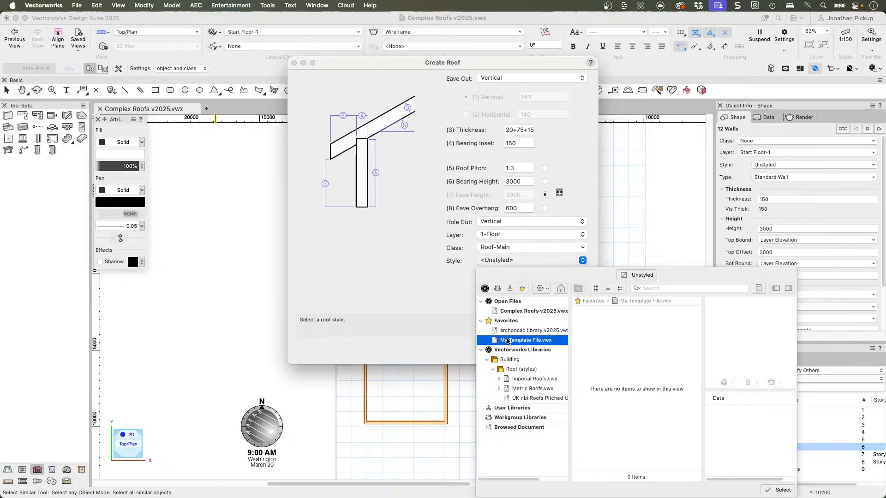
click(515, 312)
click(405, 283)
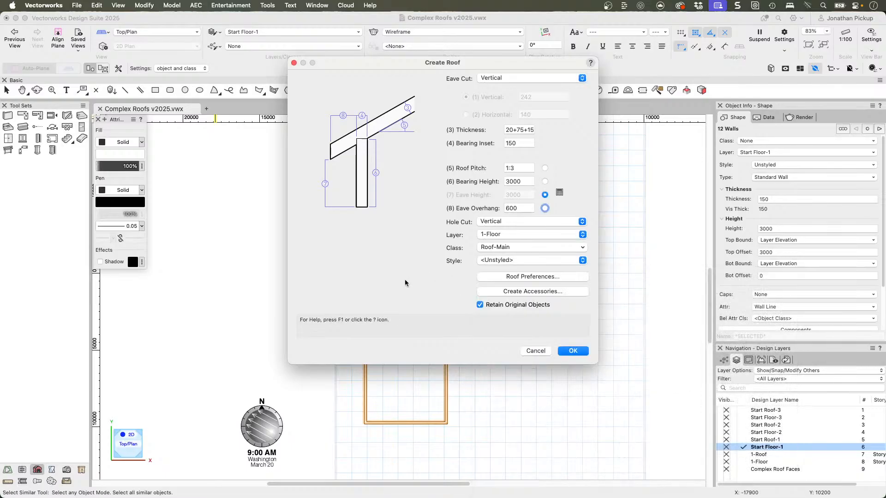
Give the roof a solid grey fill in its roof attributes, keeping the pen thickness at 0.05
click(549, 279)
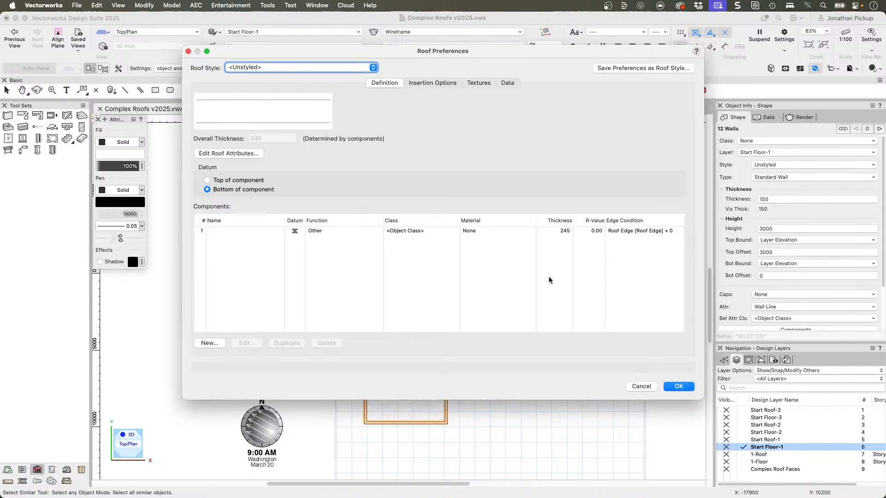
click(249, 154)
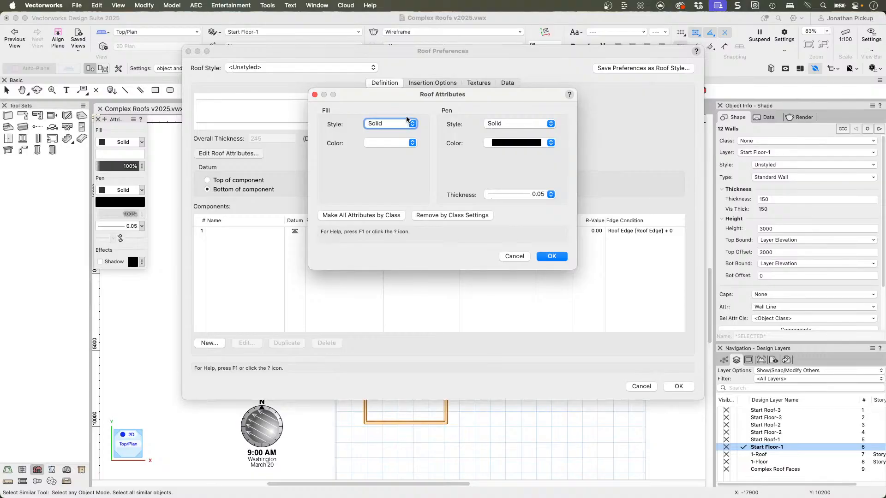
click(408, 141)
click(457, 103)
click(413, 143)
click(500, 99)
click(526, 194)
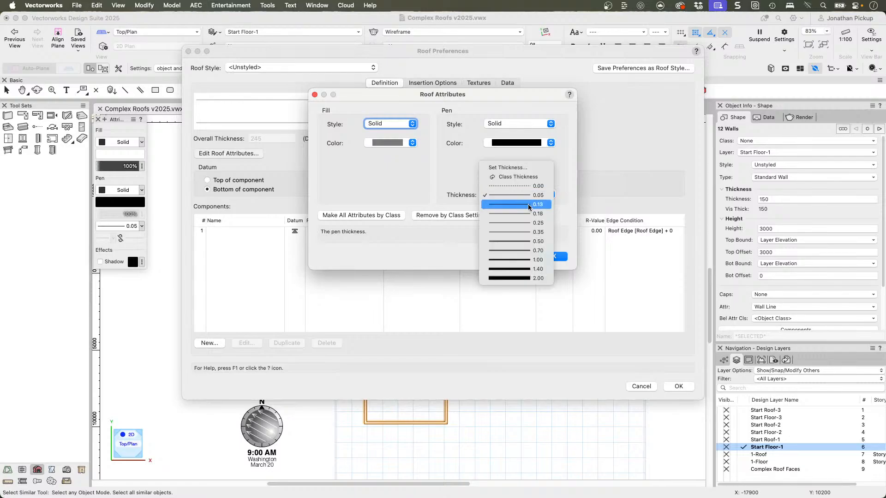
click(525, 215)
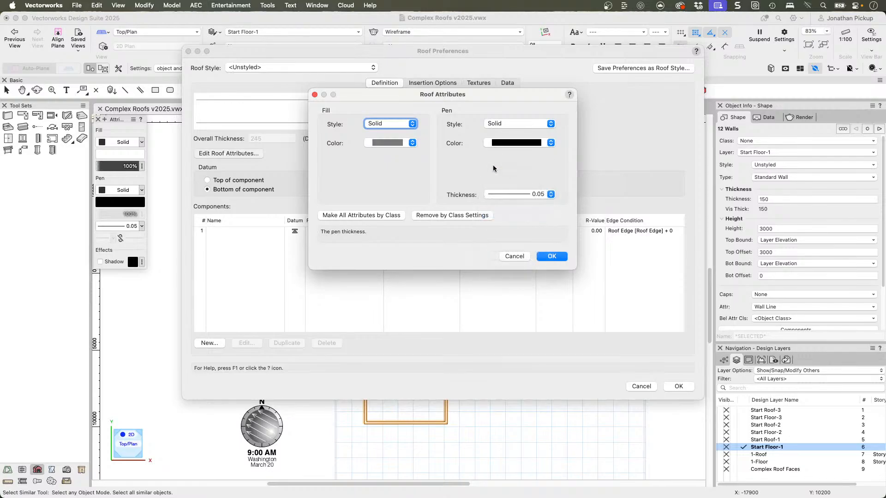
click(549, 257)
Name the existing roof component Metal Roofing and set its function to Outer Finish
click(461, 232)
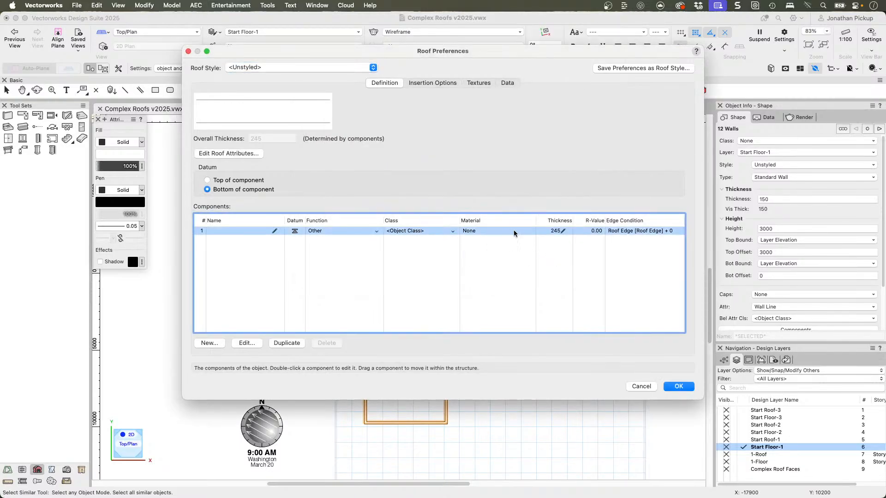
double_click(562, 233)
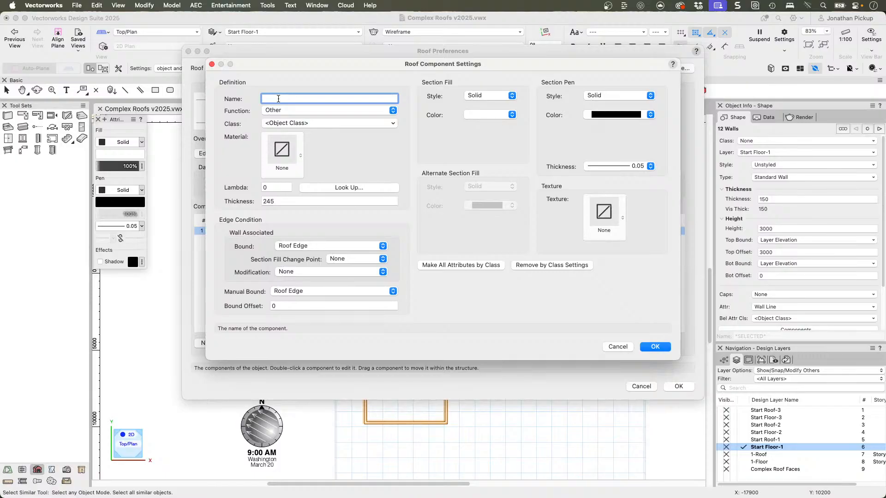
text(Metal Roofing)
key(Tab)
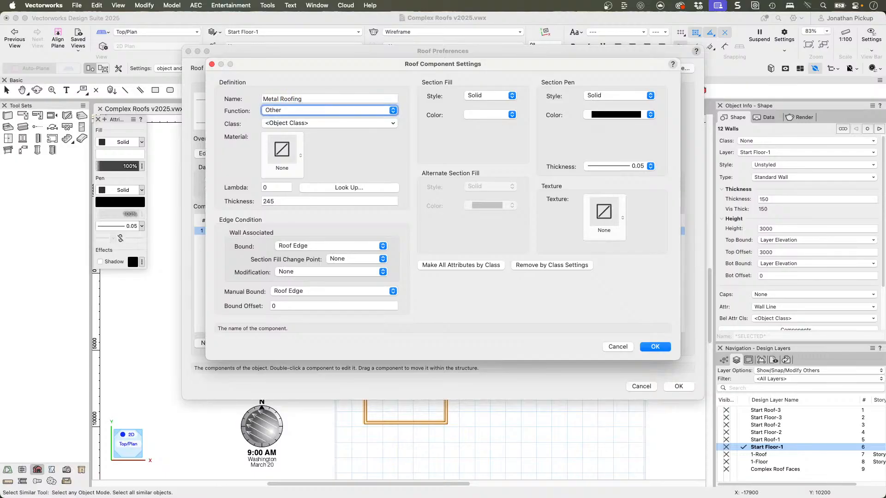
click(287, 112)
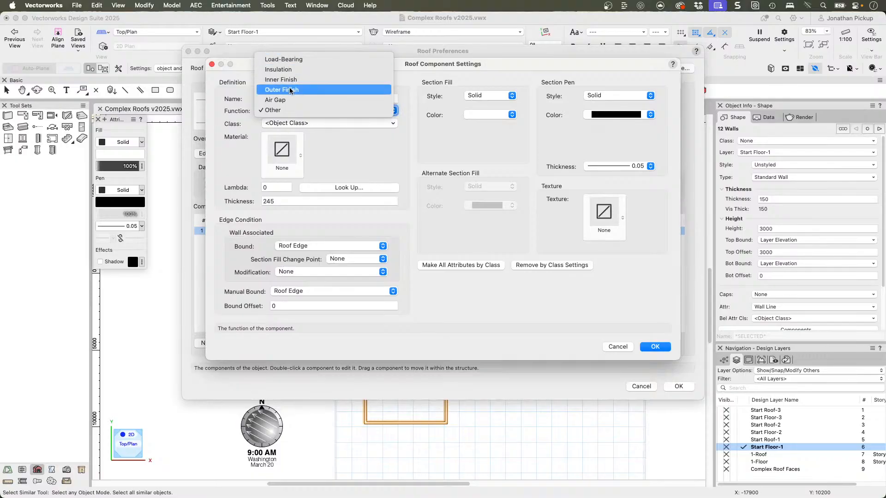
click(290, 90)
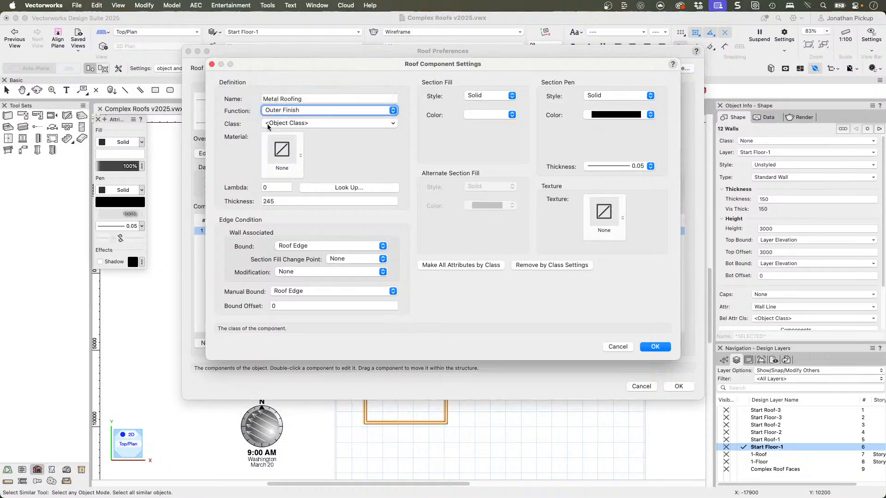
Start a new class for the Metal Roofing component and choose archoncad Standards v2025.vwx as the file to import classes from
click(311, 123)
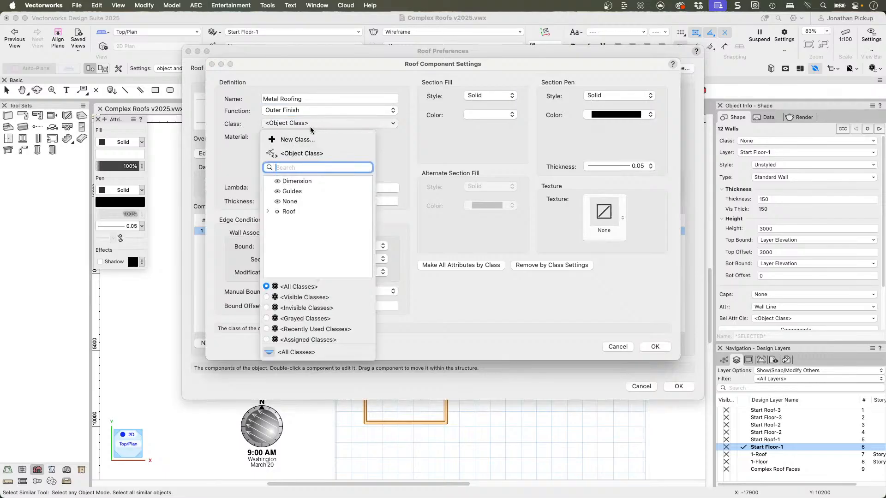
click(267, 212)
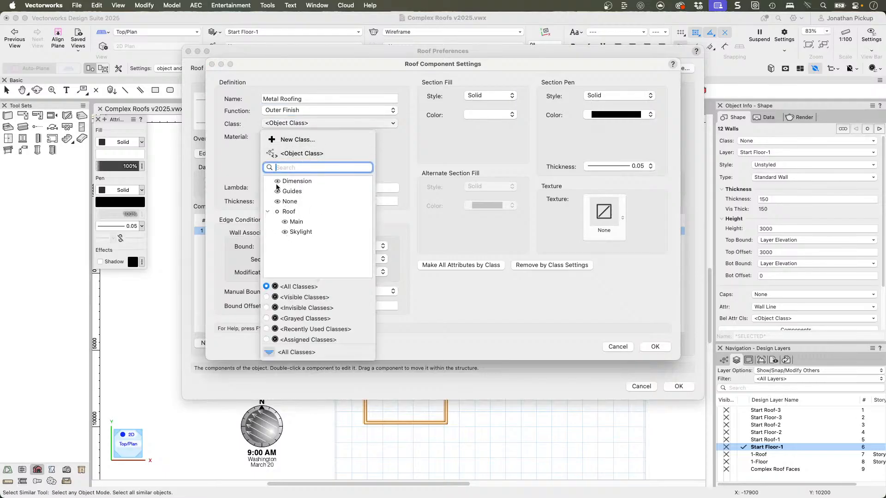
click(291, 139)
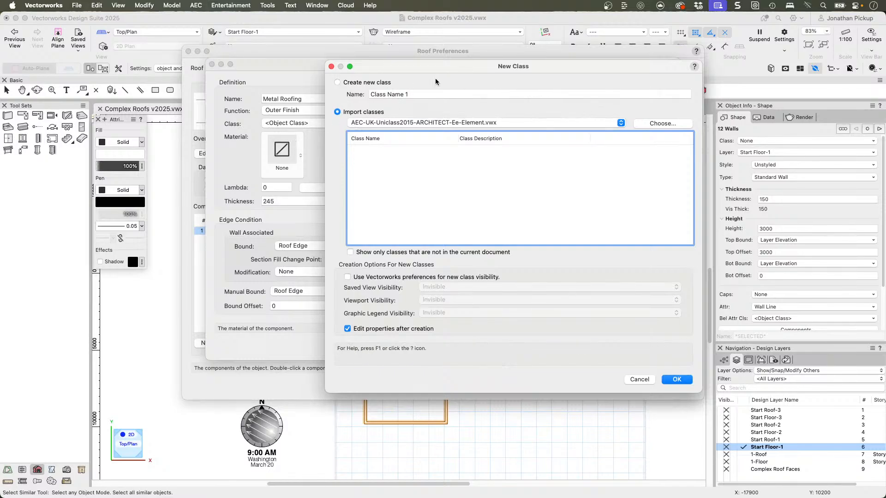
click(660, 124)
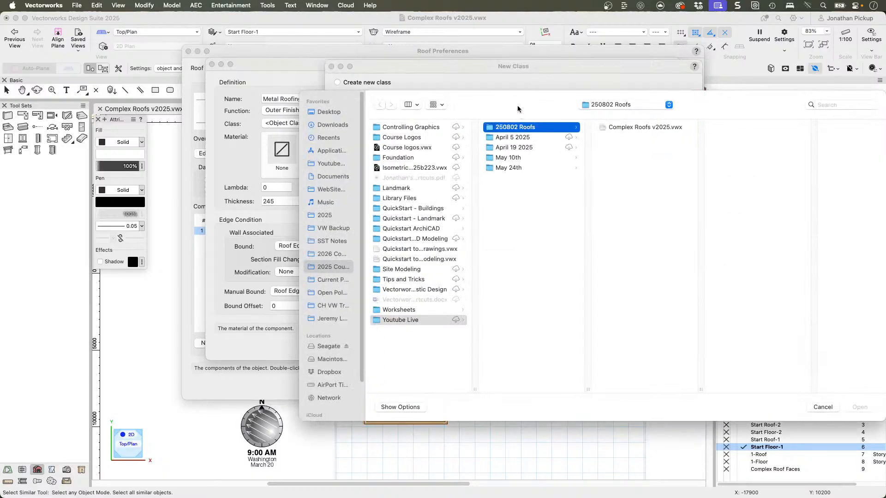
key(Escape)
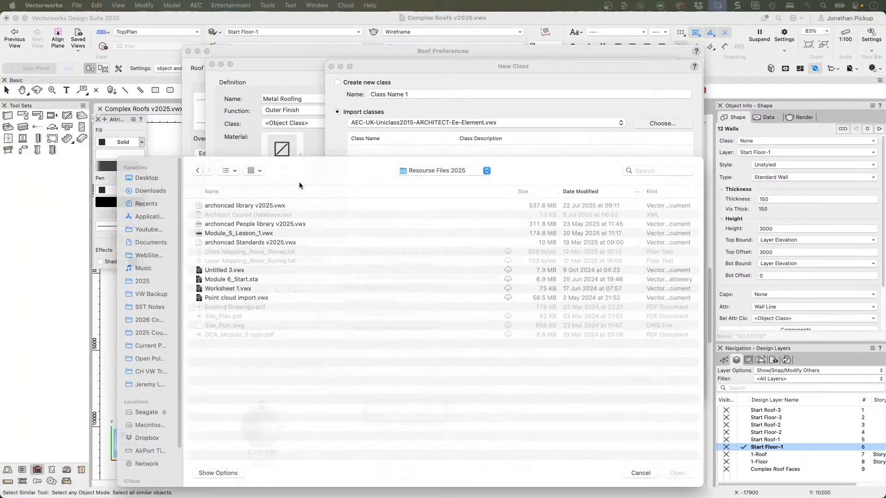
drag(299, 181, 391, 63)
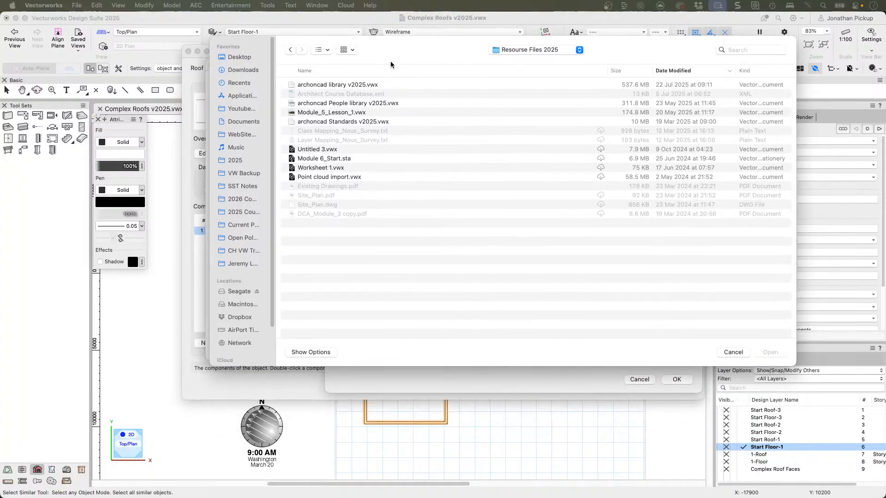
click(304, 122)
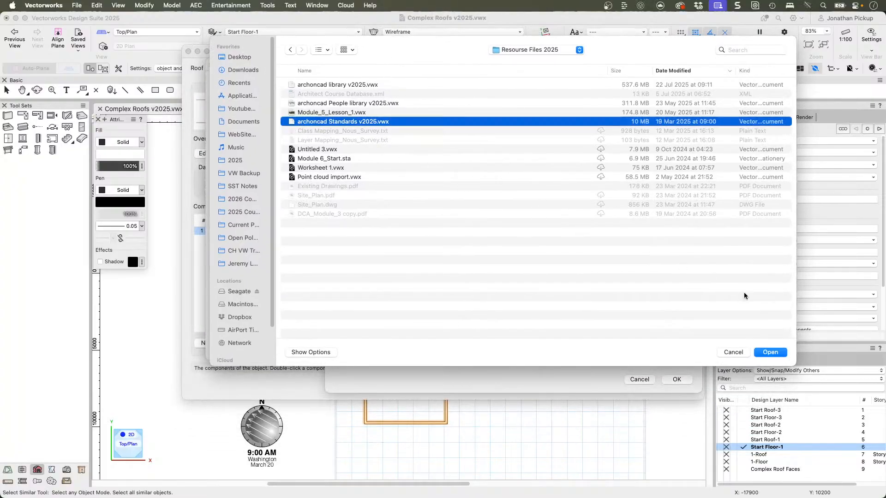
click(770, 352)
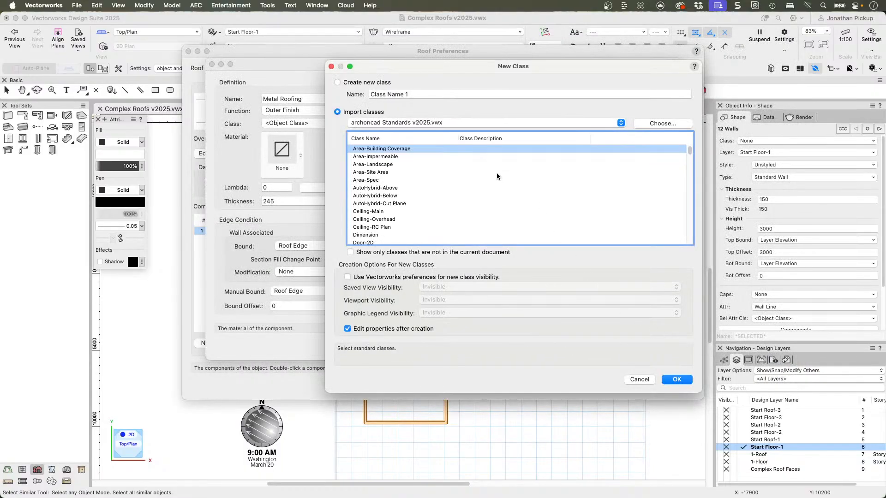
Import the five Roof-Component classes from Roof-Component-Ceiling through Roof-Component-Rafters
scroll(494, 178, down, 10)
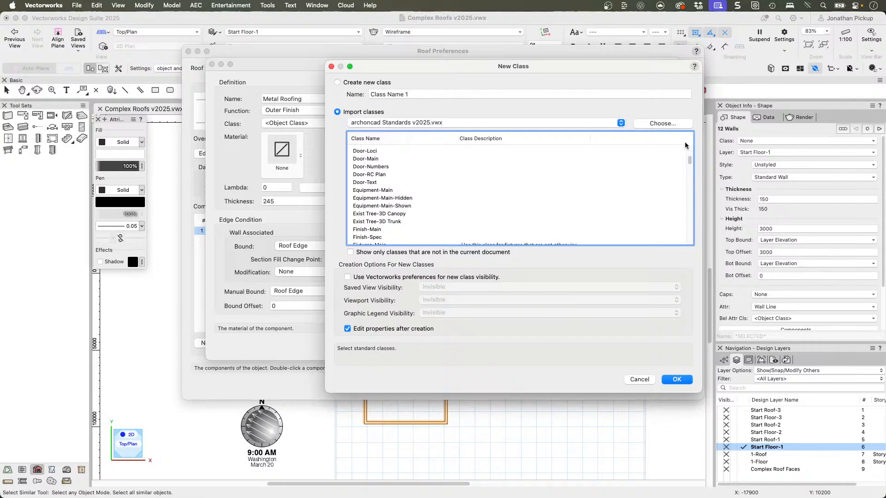
drag(689, 162, 685, 236)
scroll(499, 176, up, 5)
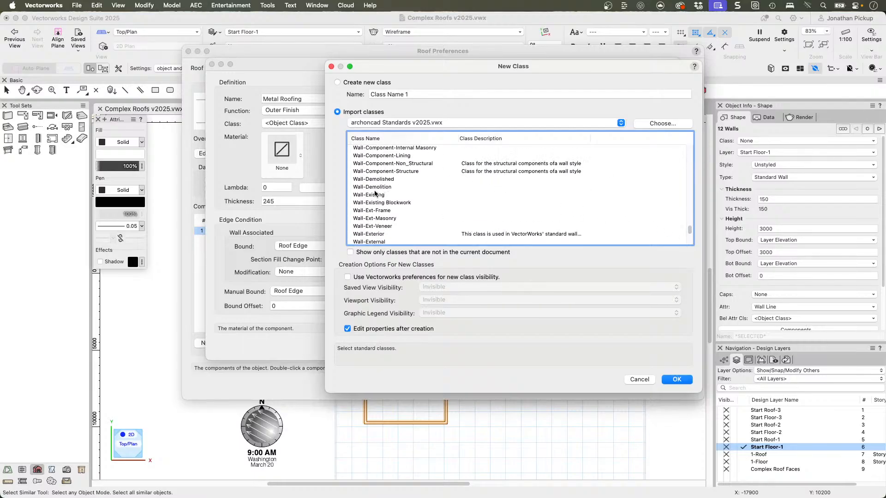
text(ro)
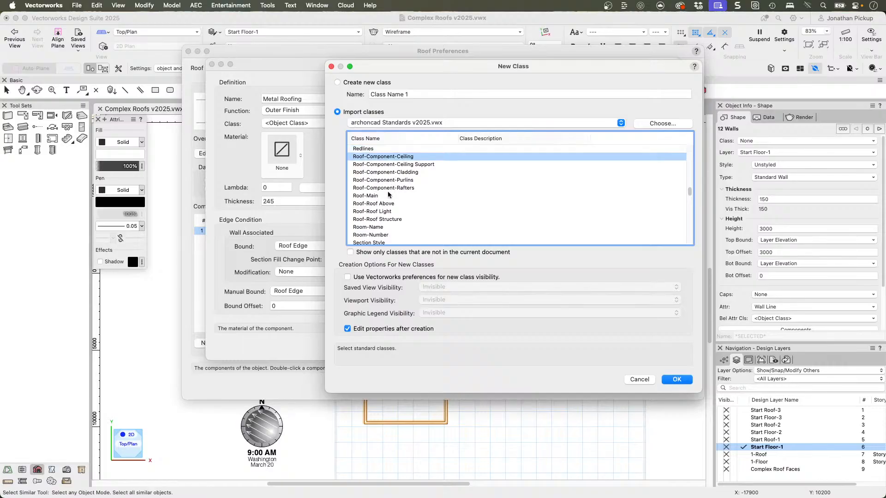
shift+click(389, 188)
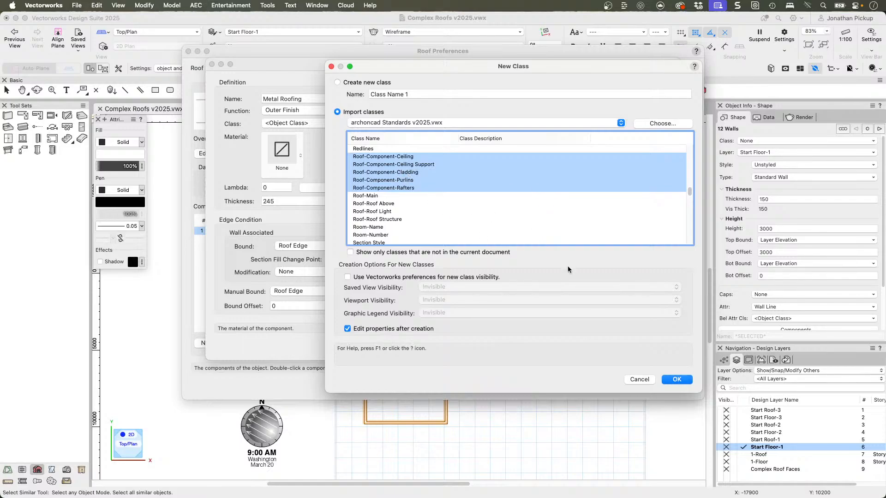
click(677, 380)
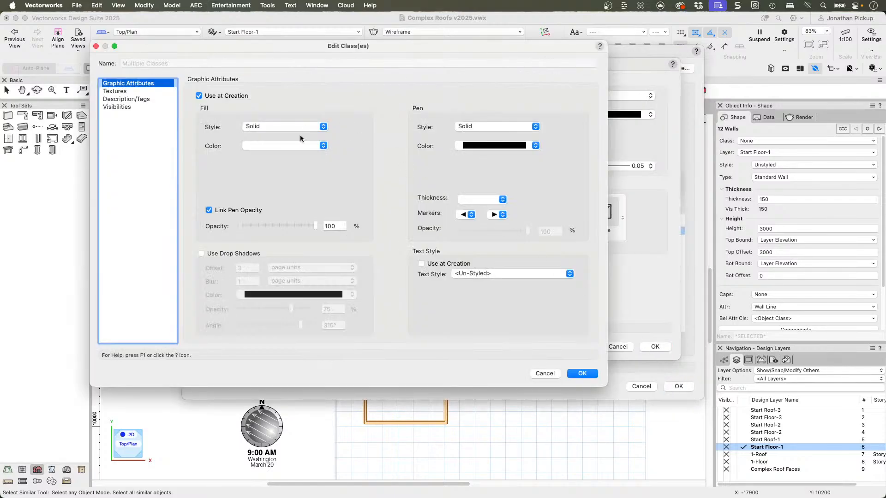
Accept the imported classes' settings and assign the Metal Roofing component to the Roof-Component-Cladding class
click(582, 374)
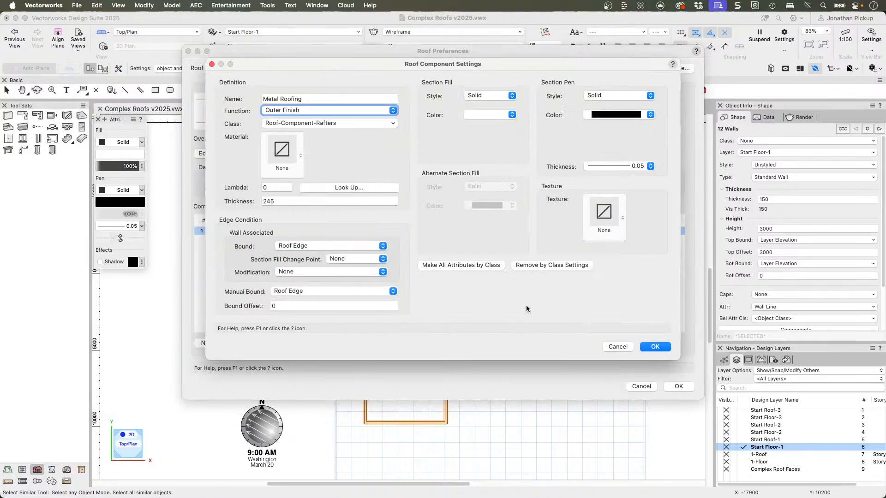
click(313, 124)
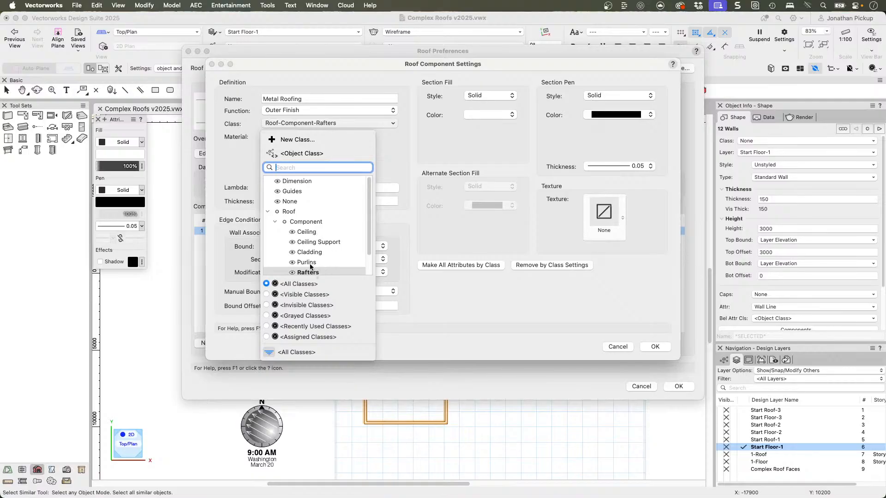
scroll(306, 247, down, 1)
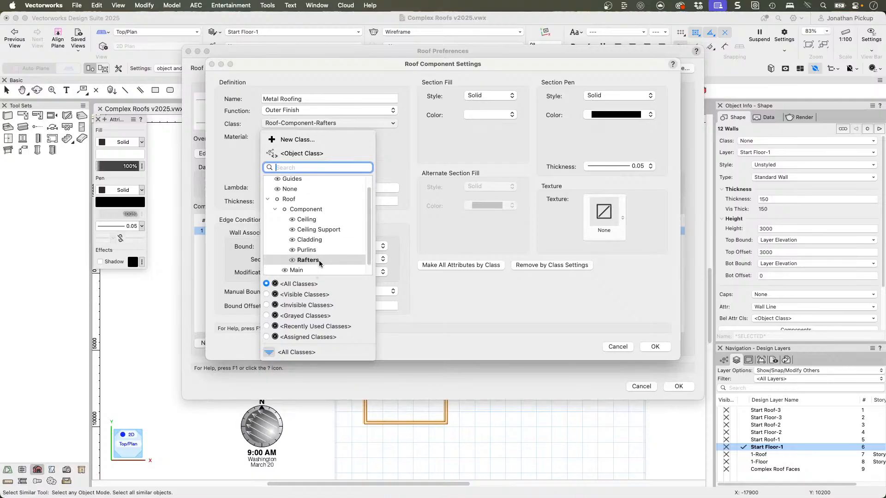
click(314, 244)
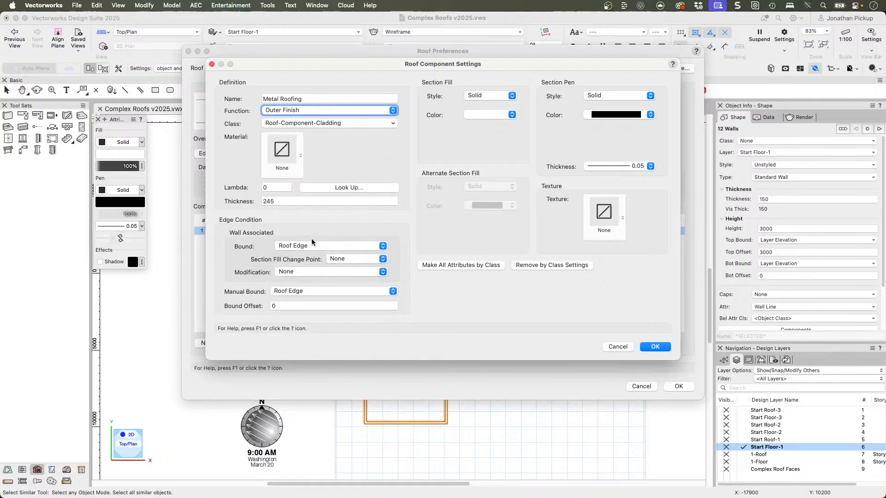
Search the material libraries for "corrug" and assign Metal Corrugated MT as the Metal Roofing component's material
click(285, 151)
click(450, 201)
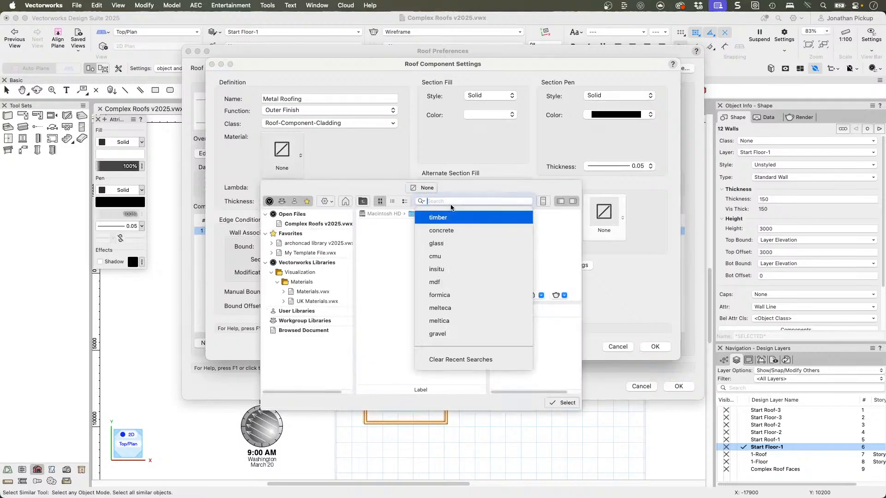
text(c)
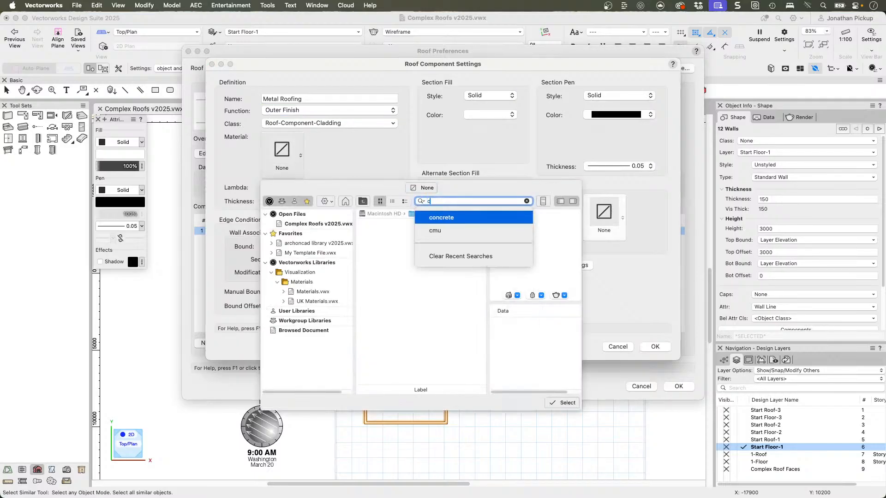
text(orrug)
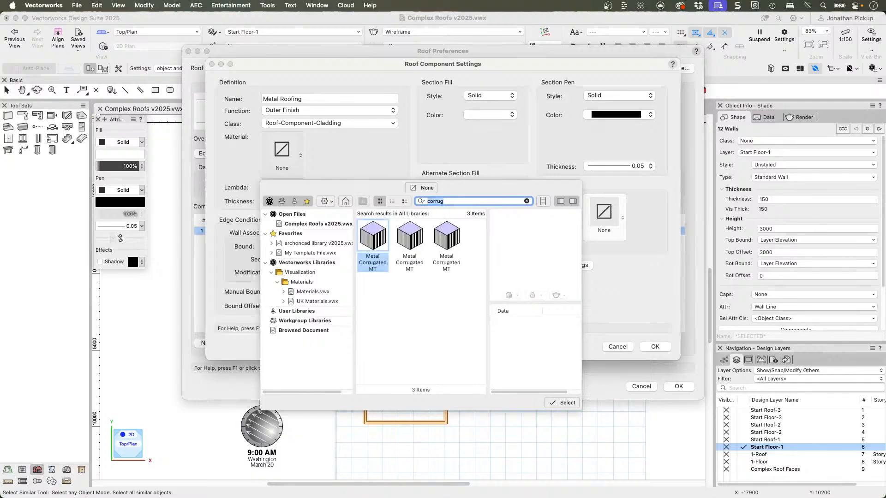
click(372, 237)
double_click(372, 237)
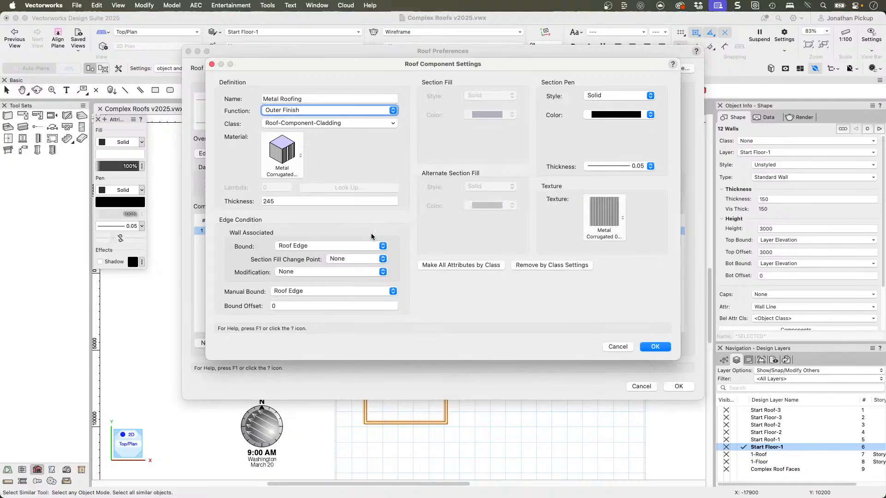
Set the Metal Roofing component's thickness to 20 with Roof Edge as its wall-associated bound, and accept the component settings
key(Tab)
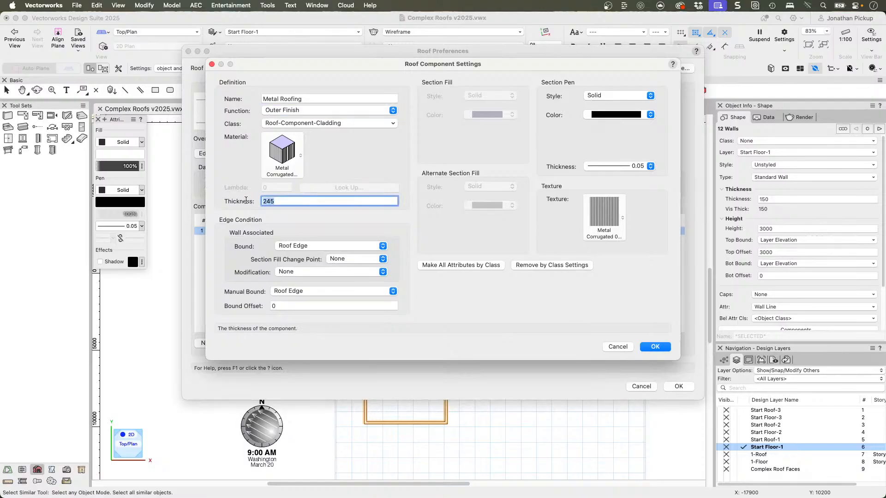
text(20)
key(Tab)
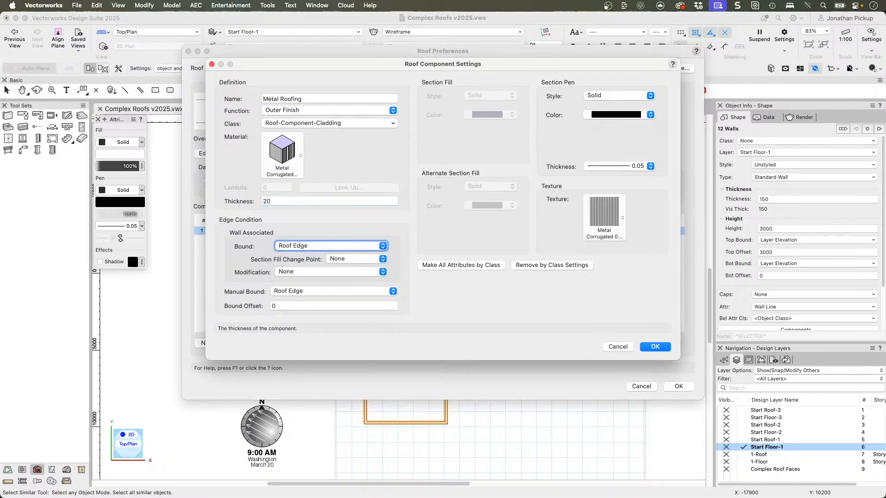
click(310, 247)
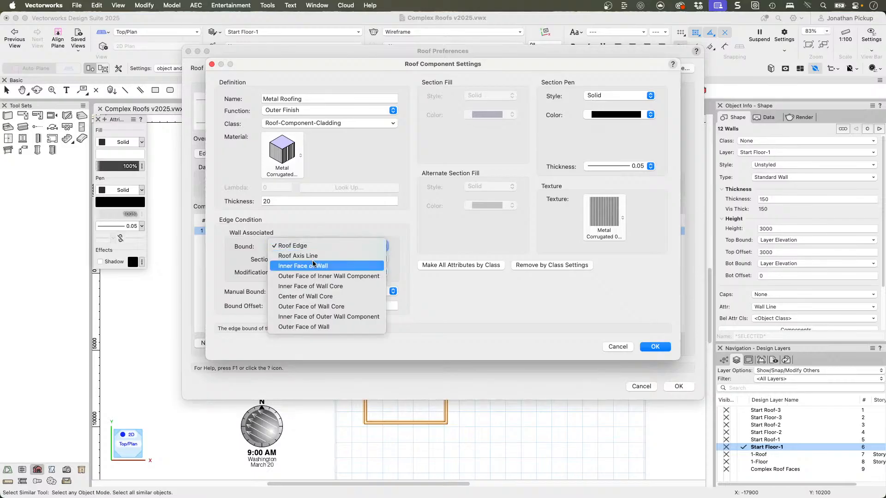
click(328, 229)
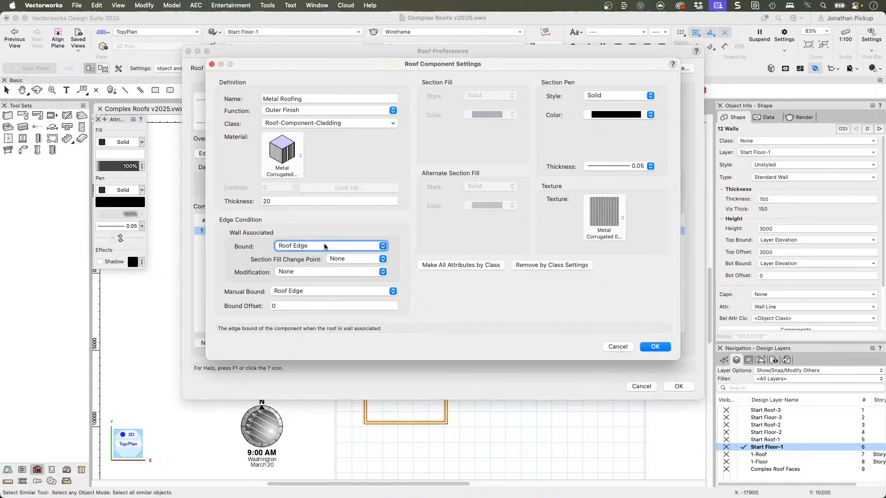
click(655, 346)
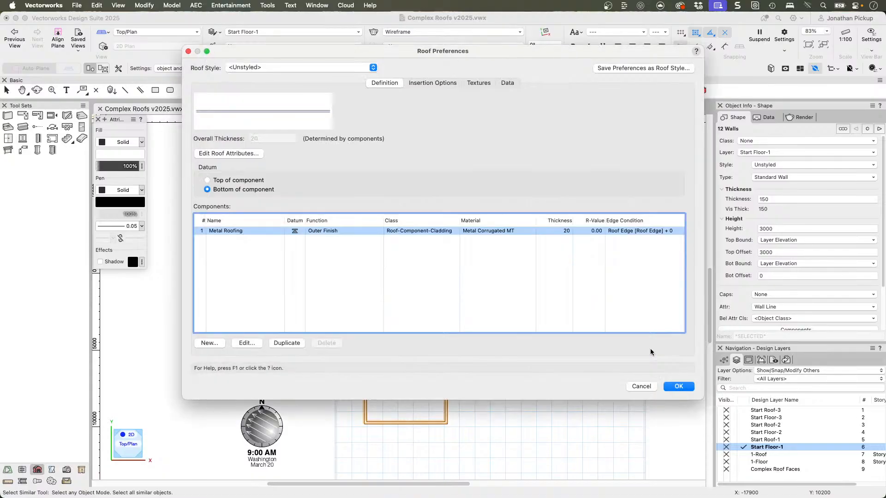
Create a new roof component named Purlins and set its function to Load-Bearing
click(217, 344)
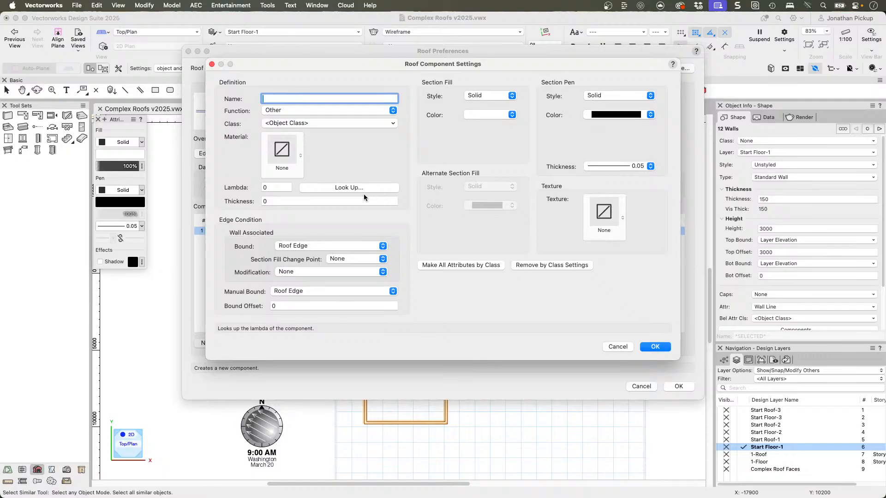
text(Purlins)
key(Tab)
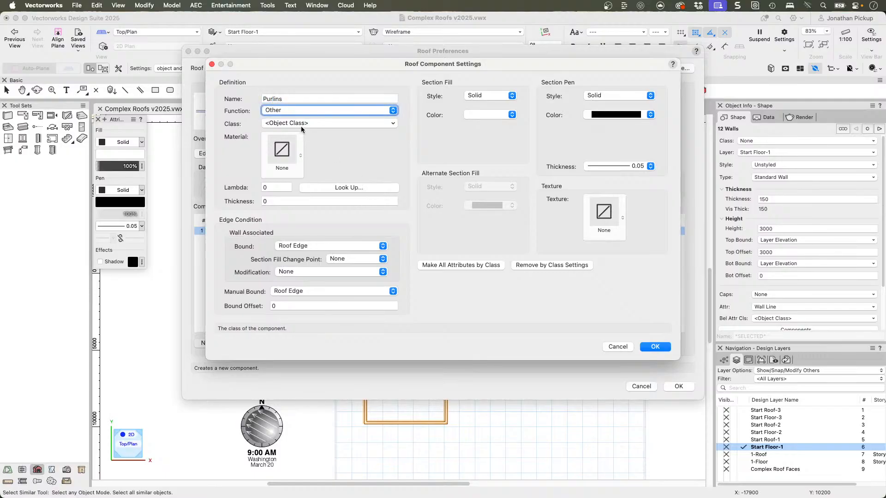
click(290, 109)
click(285, 59)
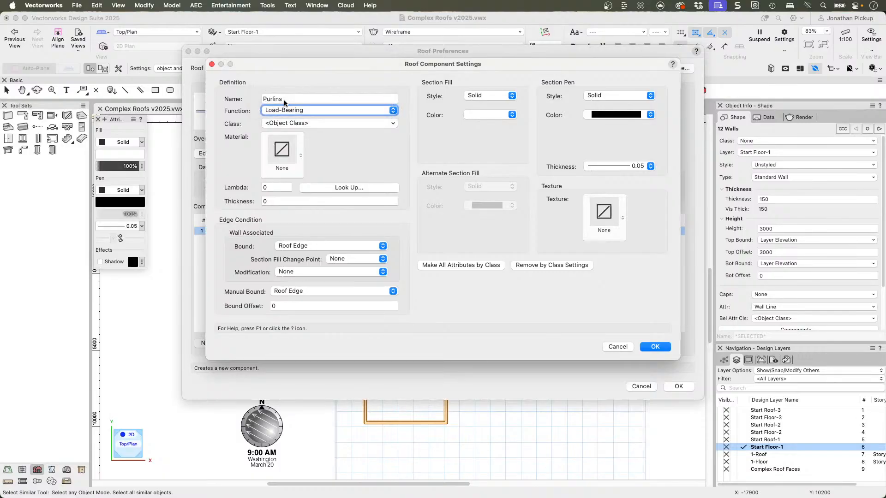
Assign the Purlins component to the Roof-Component-Purlins class
click(270, 124)
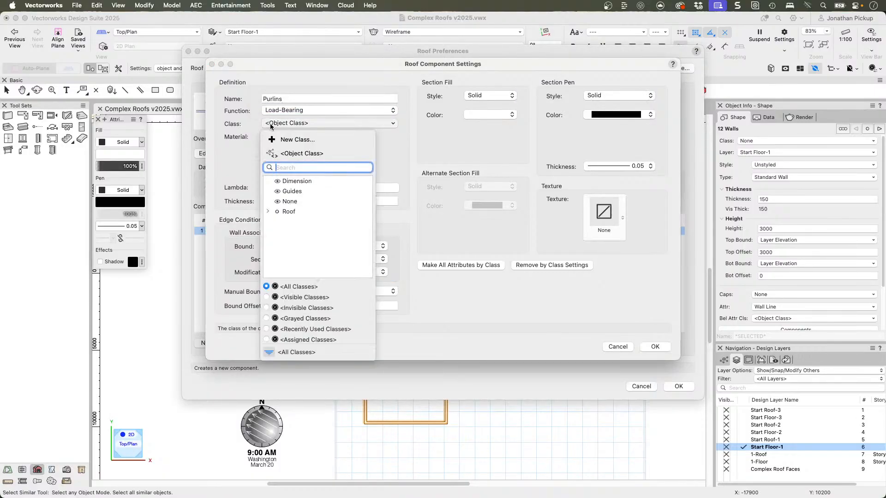
click(275, 222)
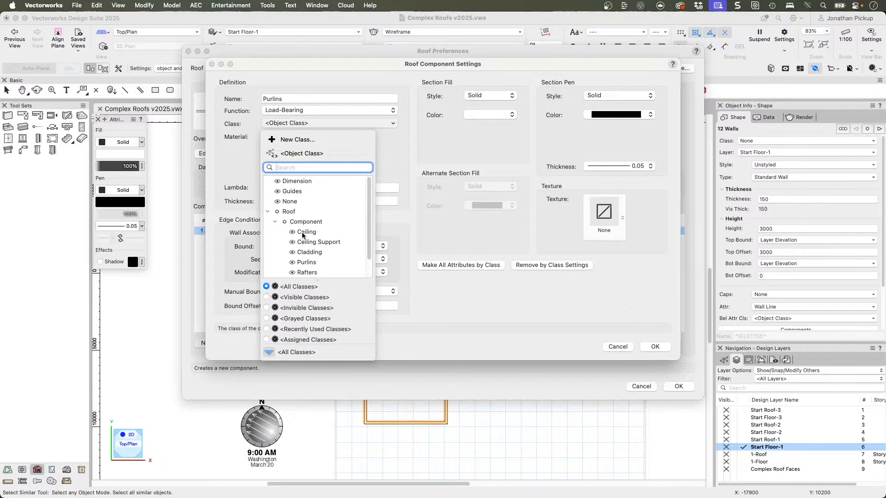
click(305, 263)
Search the material libraries for "timber" and give the Purlins component the Timber 50mm x Framing - 400mm material
click(281, 149)
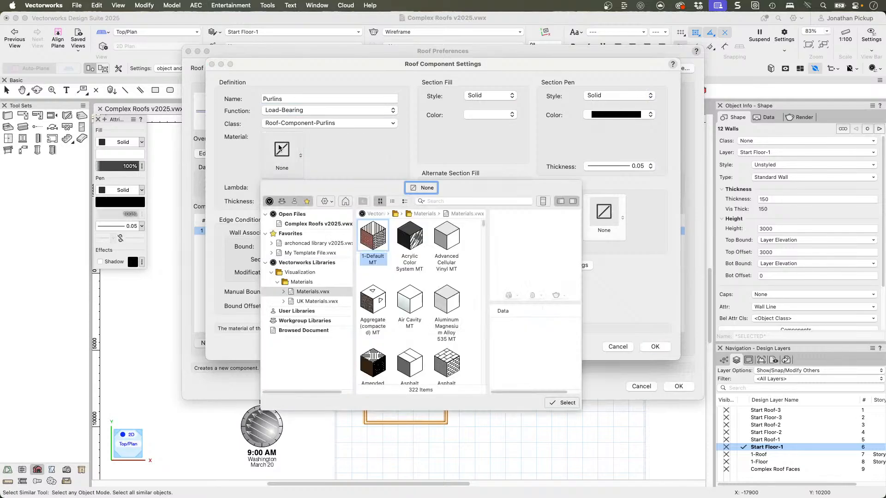
click(460, 201)
text(timber)
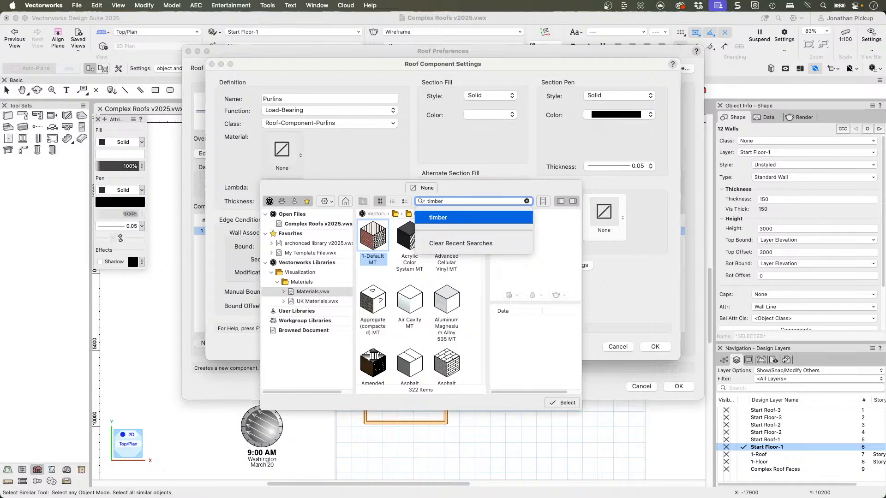
key(Return)
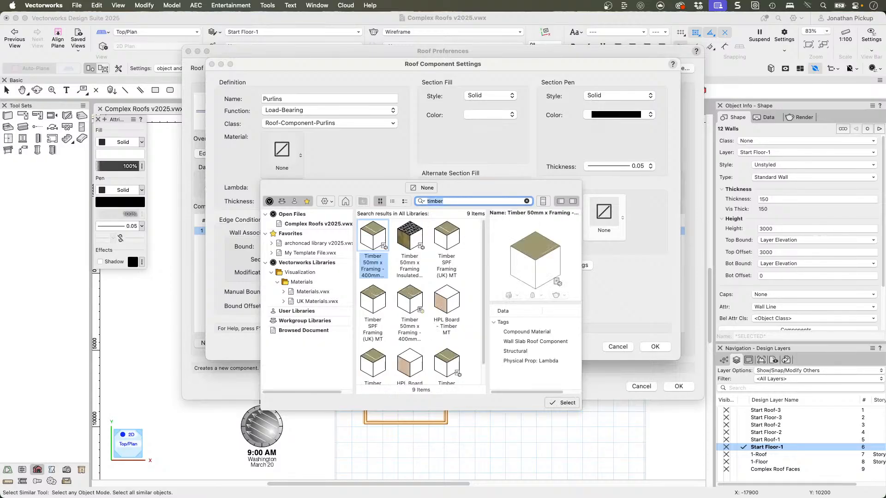
double_click(378, 228)
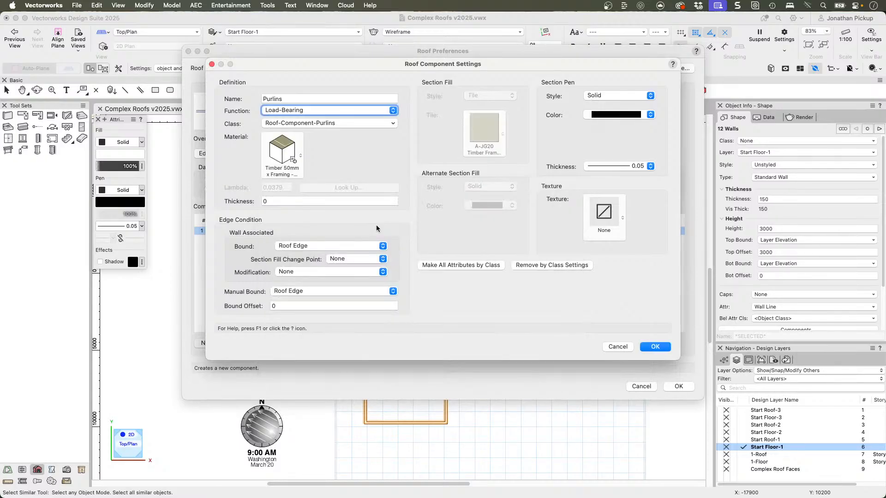
Set the Purlins component's thickness to 75 and accept its settings
click(265, 201)
text(75)
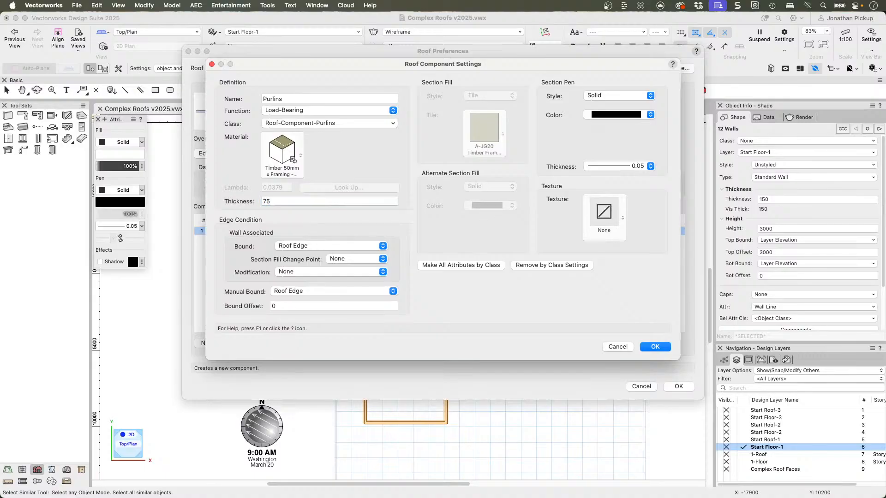
key(Tab)
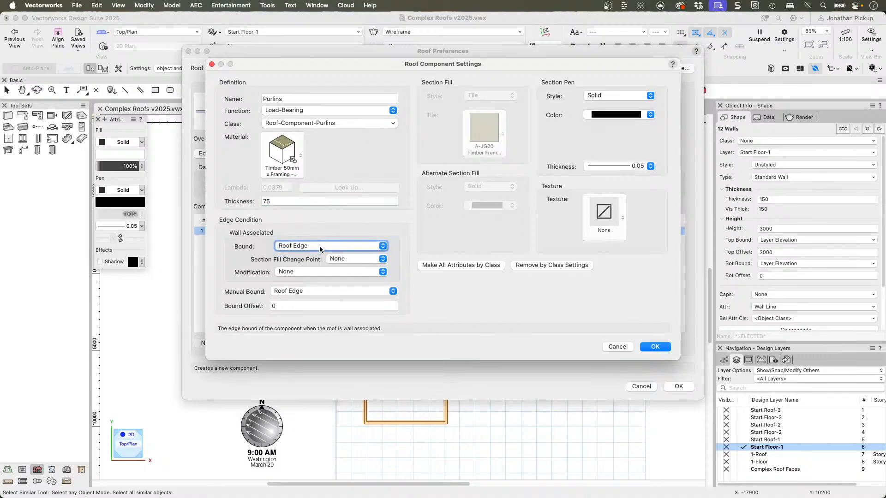
click(655, 346)
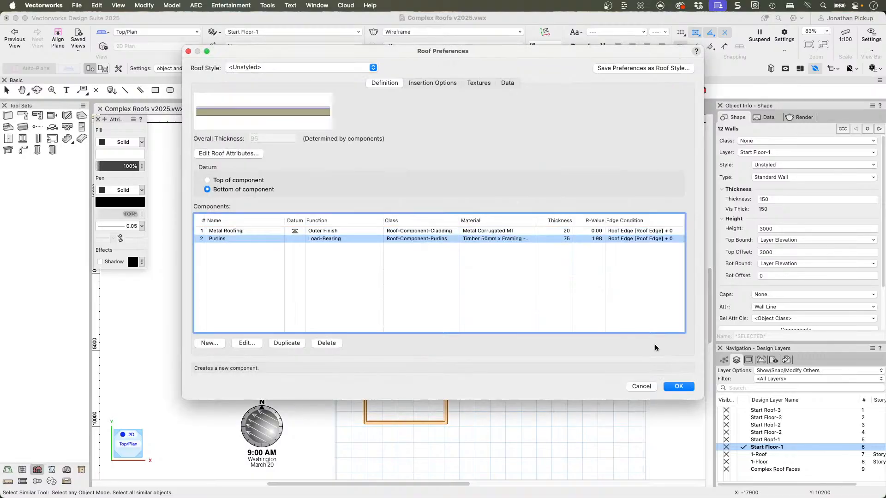
Create a third roof component named Rafters and set its function to Load-Bearing
click(209, 343)
text(R)
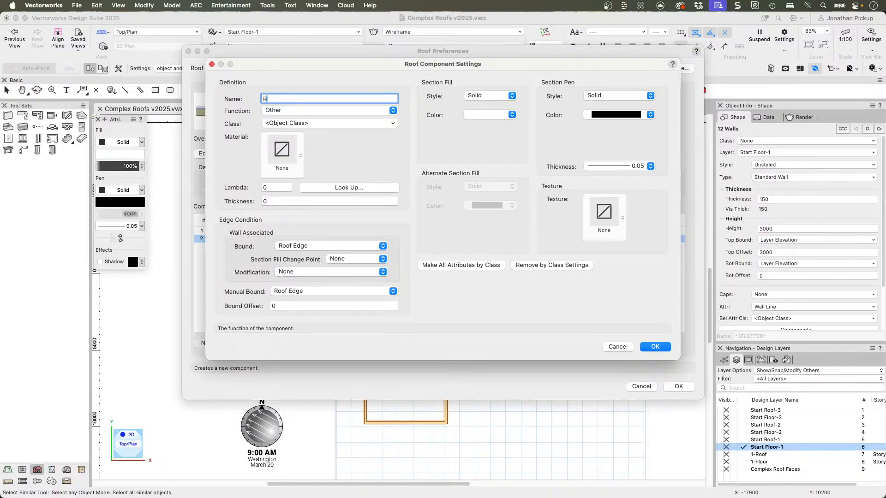
text(afterdsers)
click(301, 112)
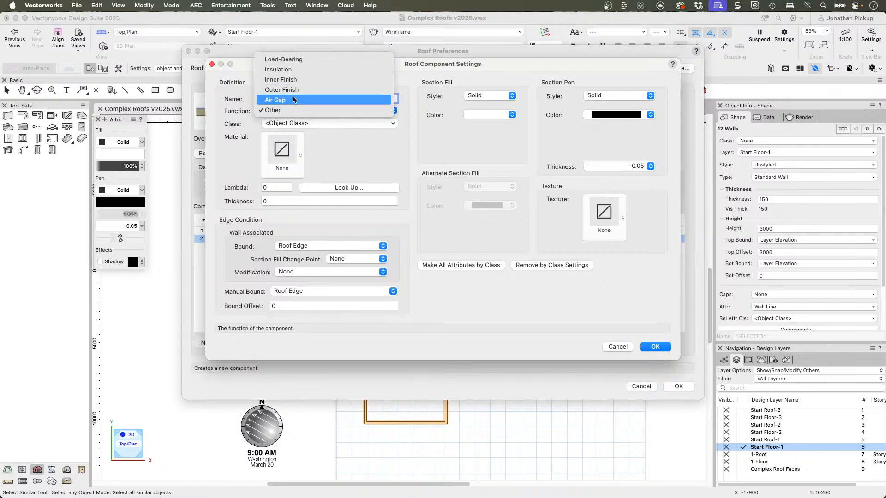
click(282, 60)
Assign the Rafters component to the Roof-Component-Rafters class
click(326, 123)
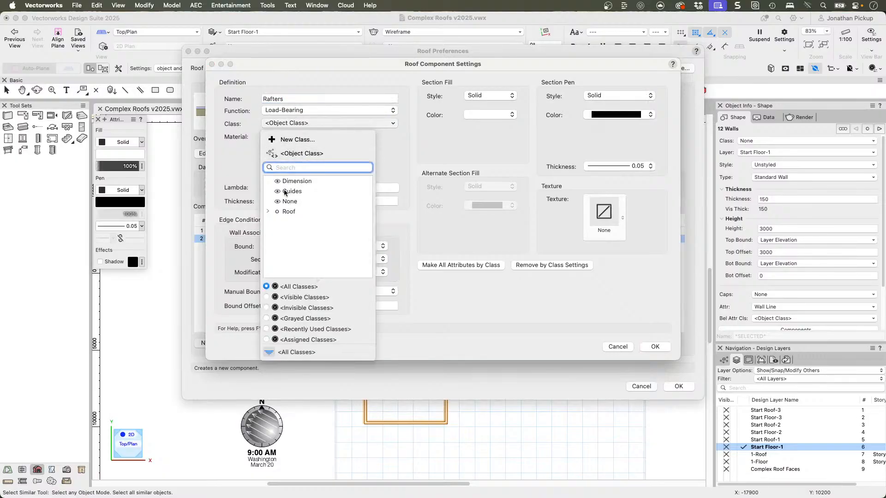
click(268, 211)
click(275, 222)
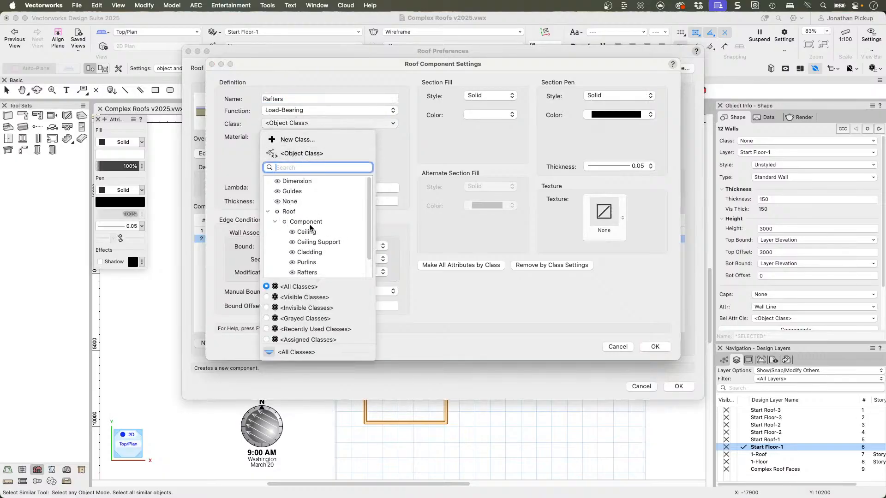
scroll(304, 253, down, 1)
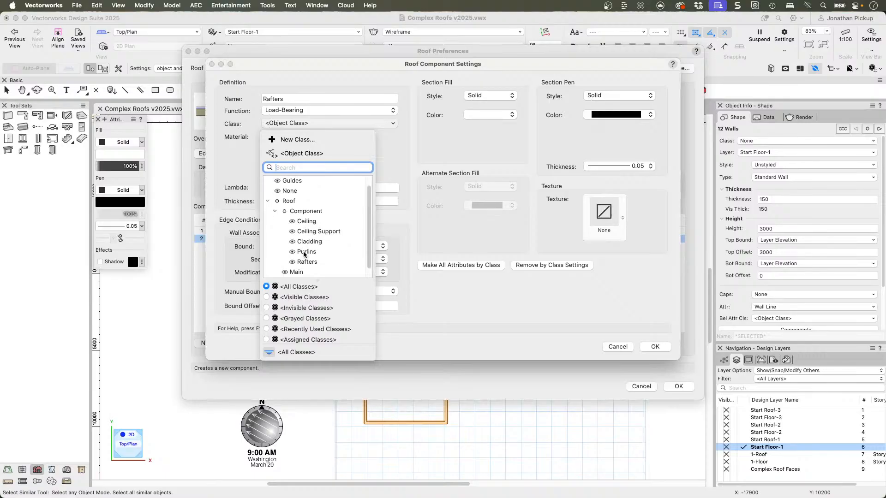
click(306, 262)
Give the Rafters component the Timber 50mm x Framing - 400mm material from the open Complex Roofs v2025.vwx file
click(282, 154)
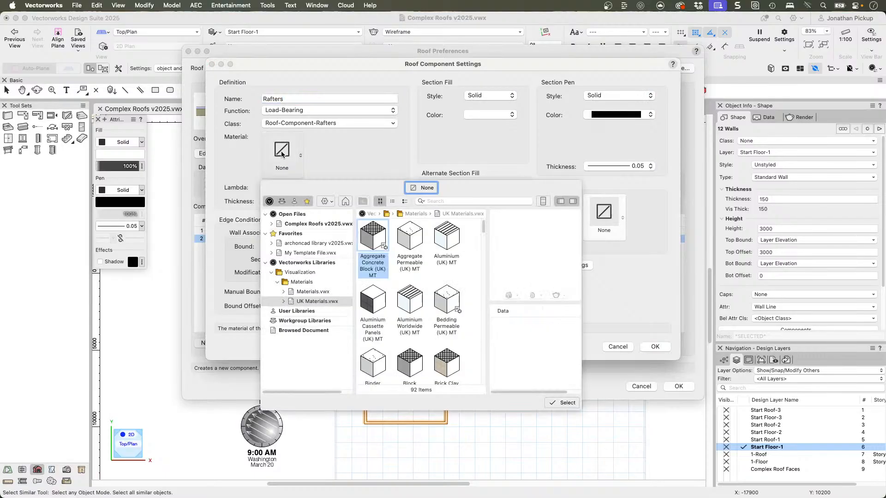
click(287, 225)
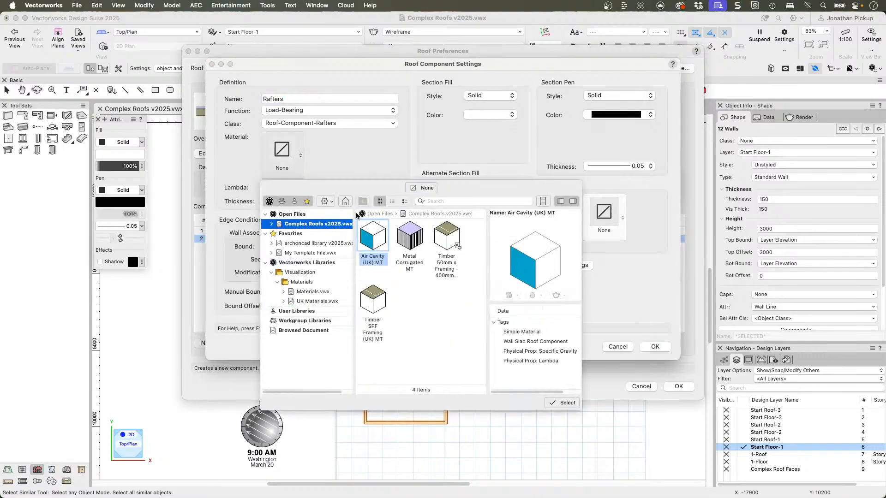
double_click(452, 238)
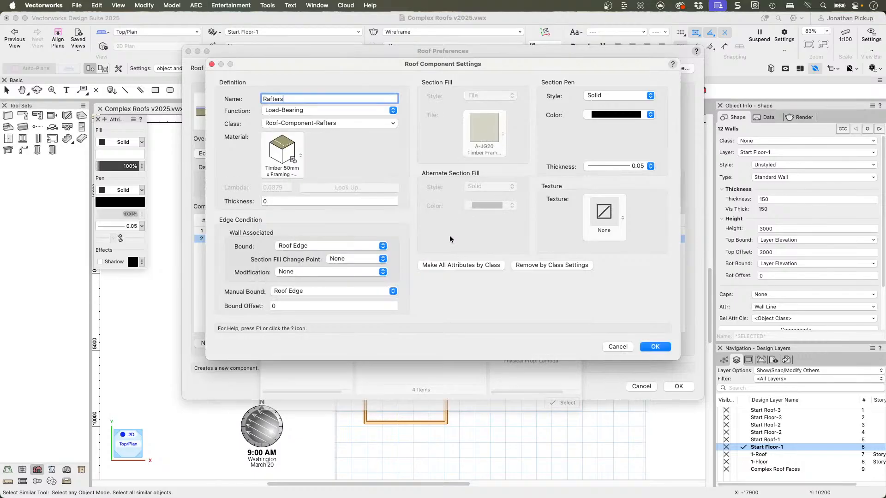
Set the Rafters component's thickness to 150
double_click(279, 201)
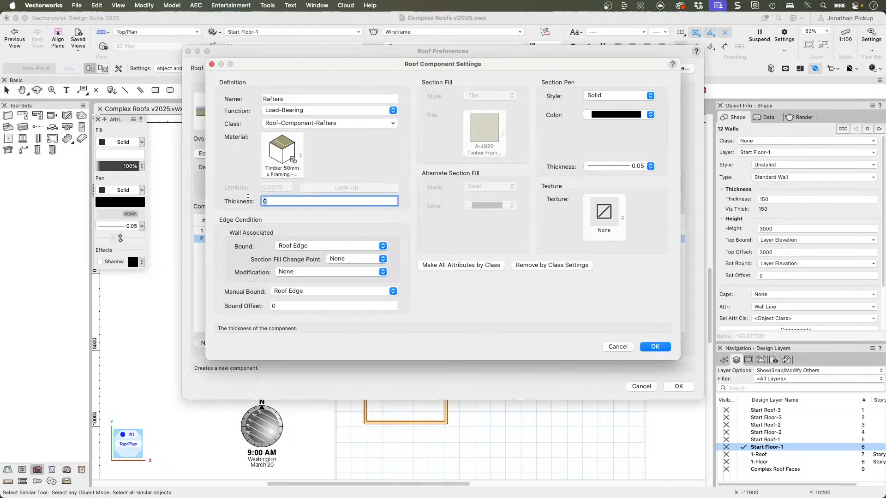
text(15)
key(Tab)
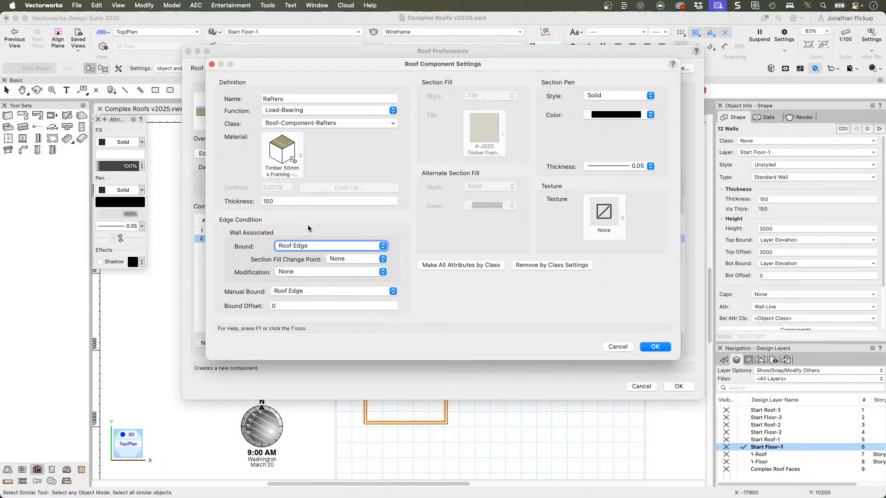
Accept the Rafters component's settings, keeping its edge bound at Roof Edge
click(655, 347)
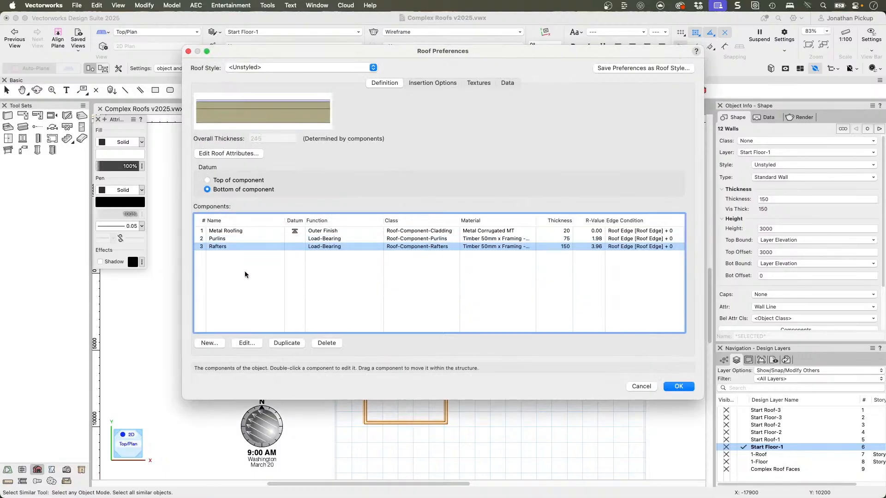
click(211, 344)
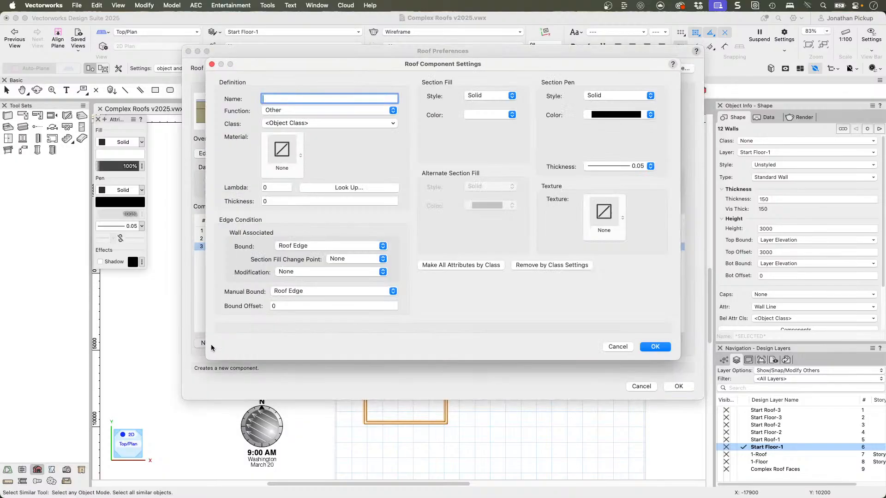
click(308, 246)
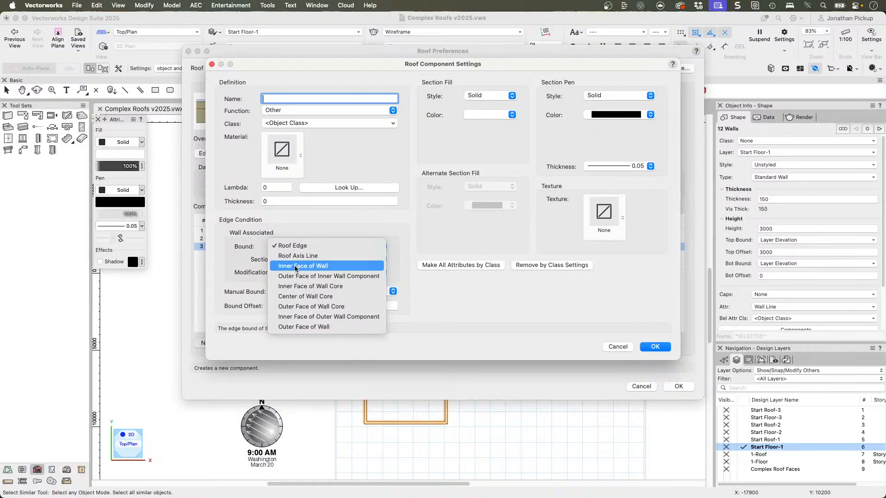
click(293, 246)
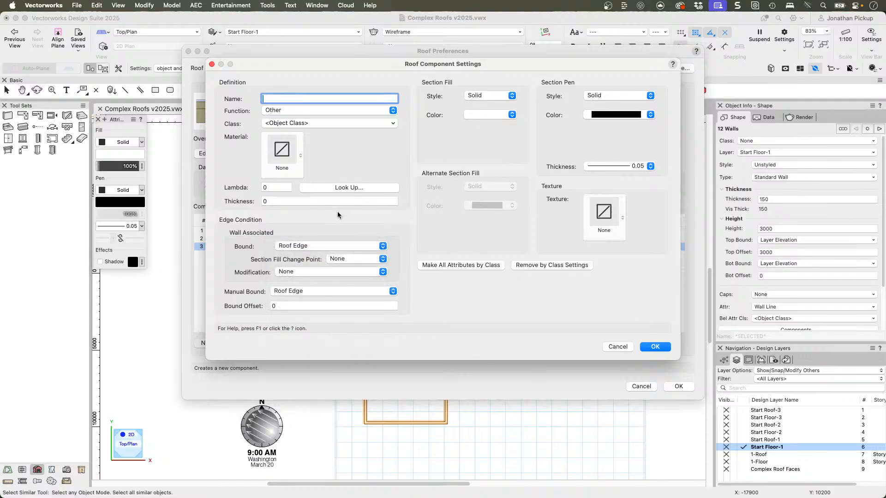
click(615, 347)
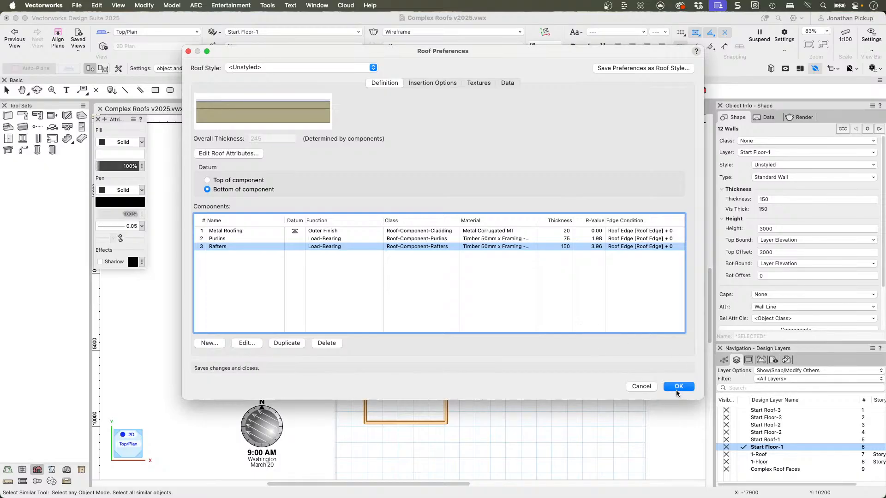
Set the roof's insertion class to Roof-Main and accept the roof preferences
click(428, 83)
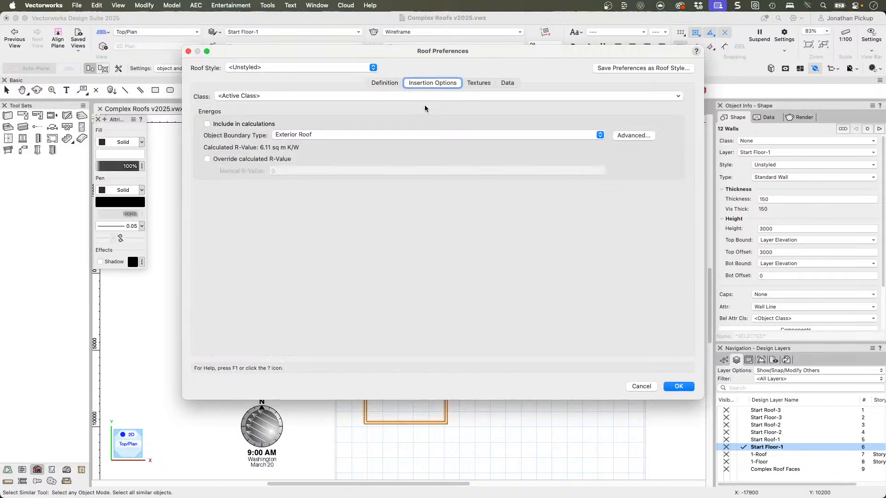
click(241, 98)
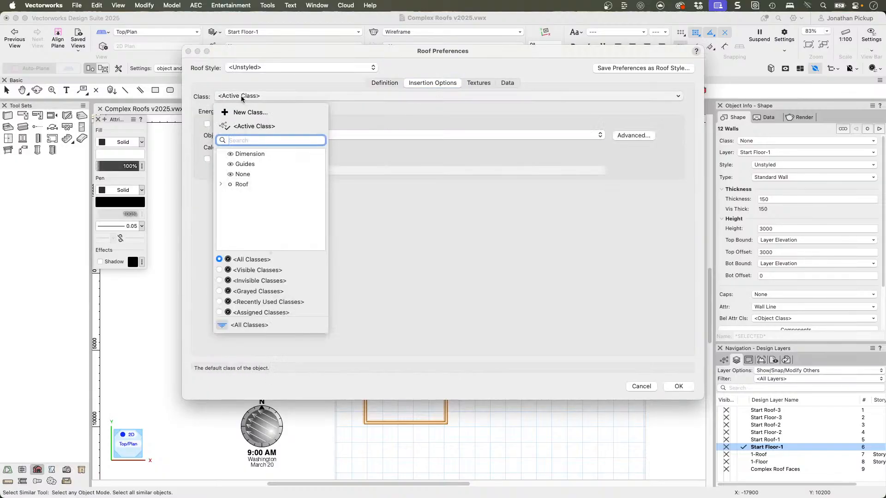
click(221, 184)
click(245, 206)
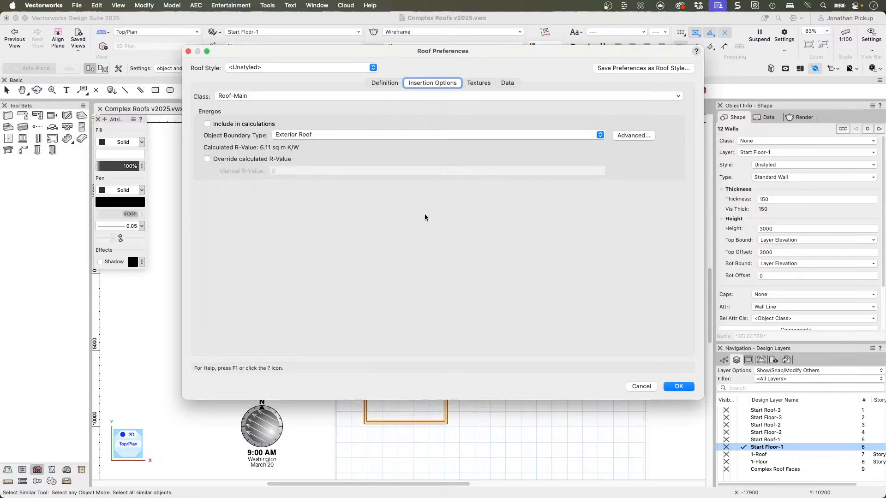
click(678, 387)
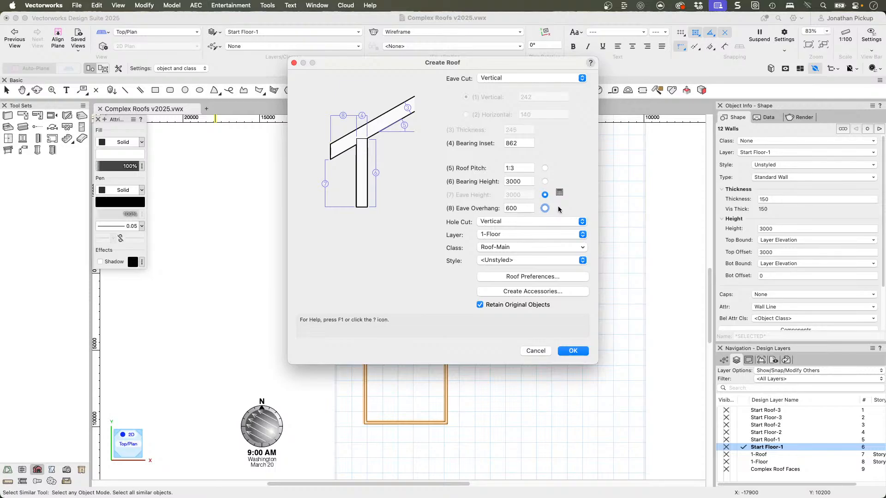
Review the attic, soffit and fascia settings of the roof accessories, leaving all three accessories out of the roof
click(515, 292)
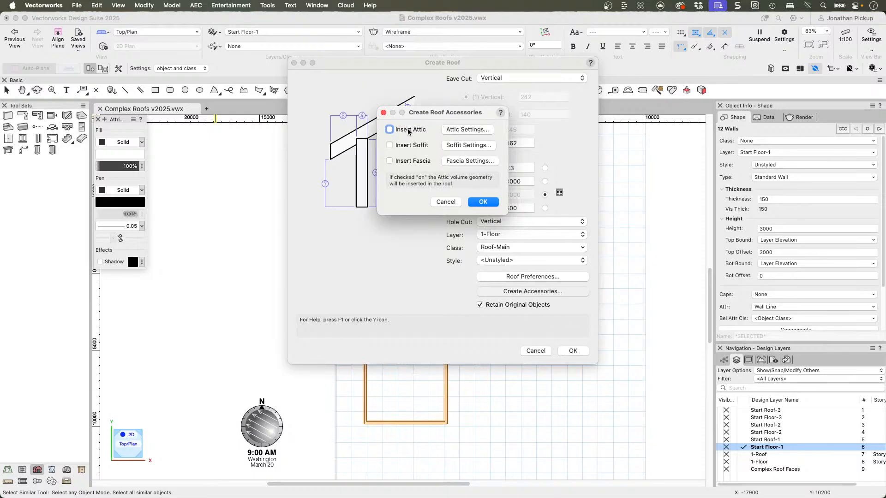
click(467, 129)
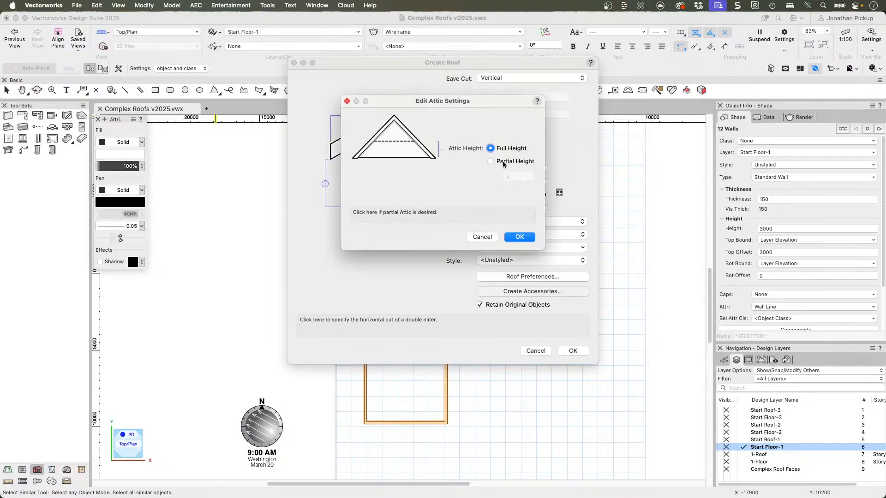
click(484, 237)
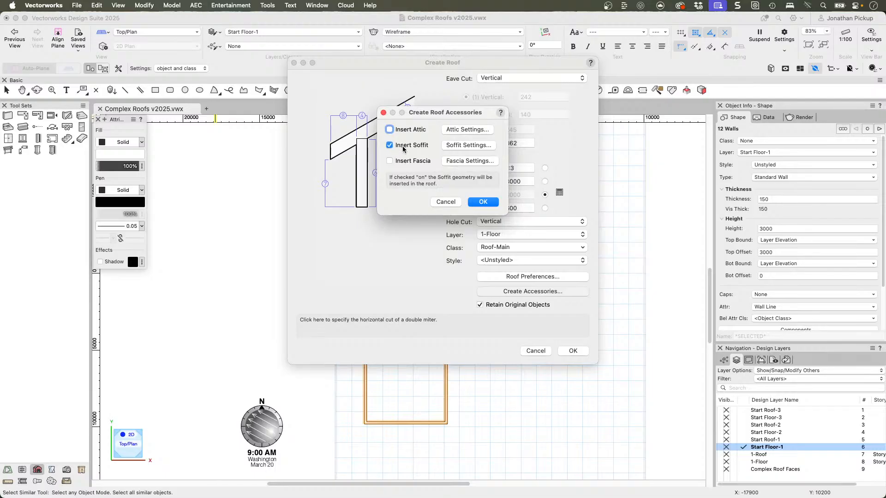
click(467, 145)
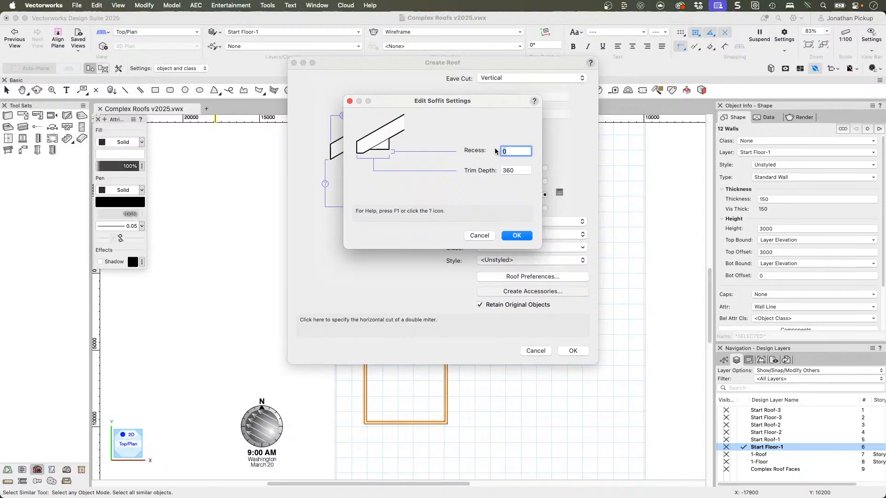
click(480, 236)
click(452, 162)
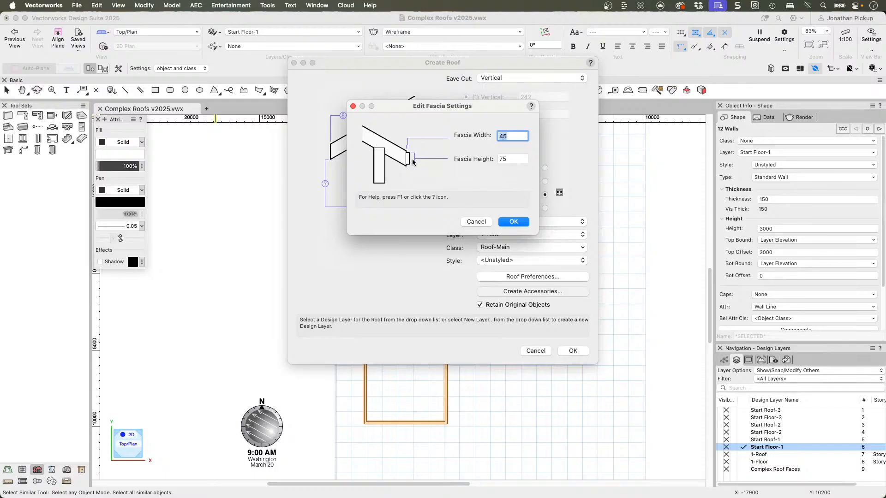
click(514, 223)
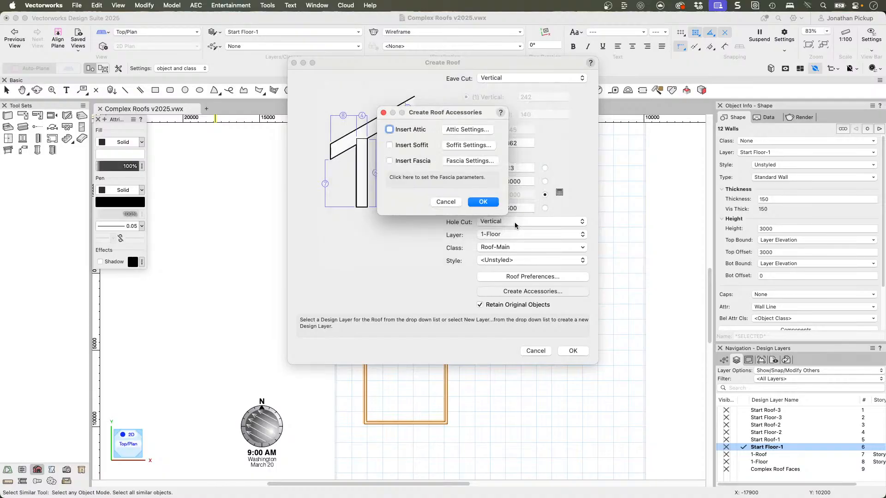
click(482, 203)
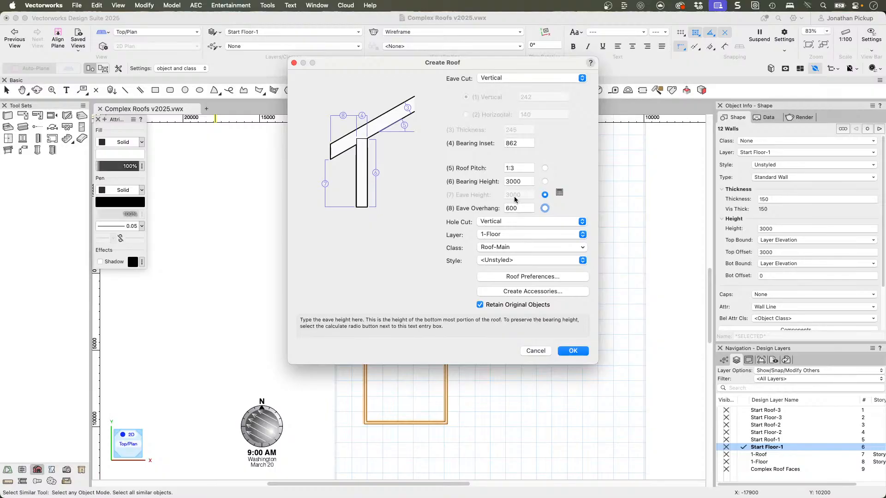
Create the roof from the 12 selected walls and assign it to the Start Floor-1 design layer
click(573, 352)
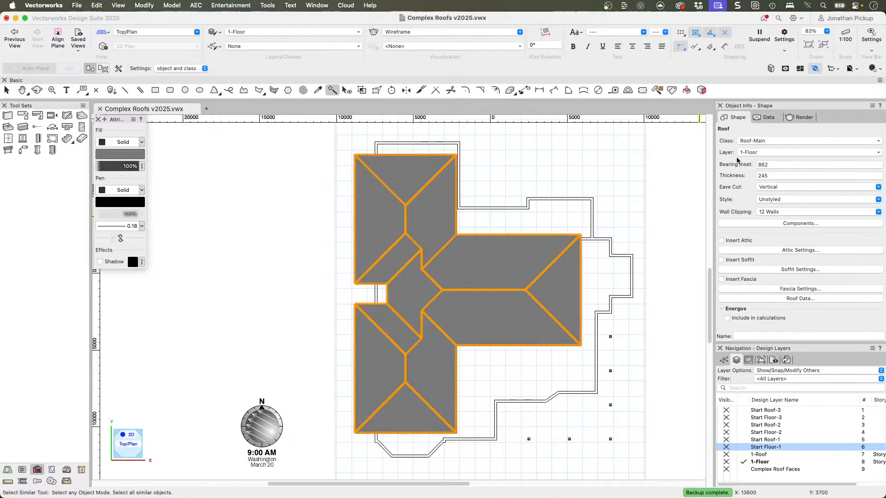
right_click(744, 448)
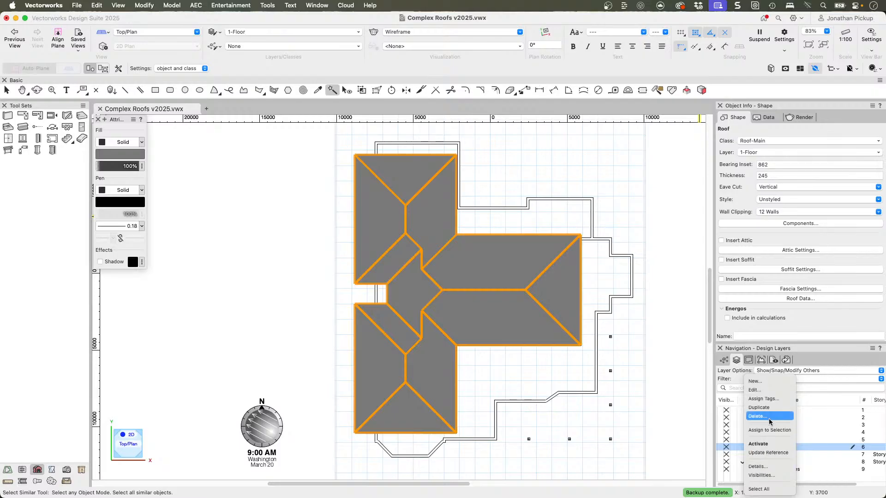
click(670, 409)
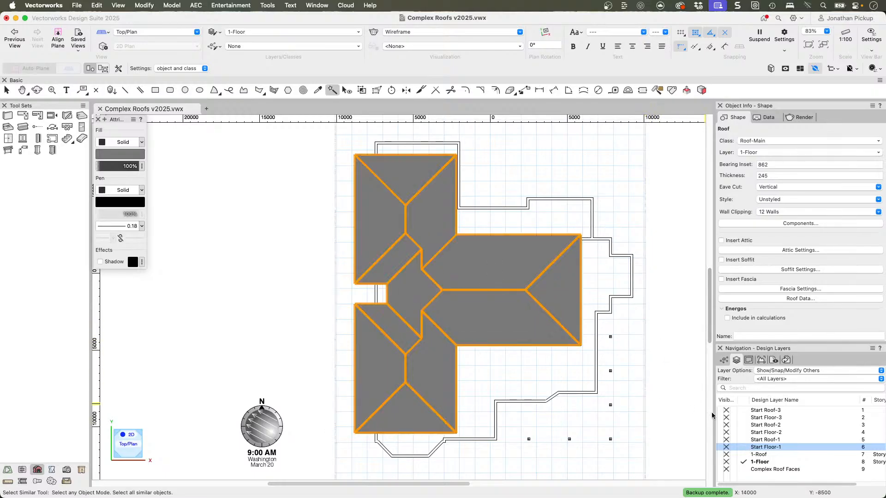
right_click(747, 450)
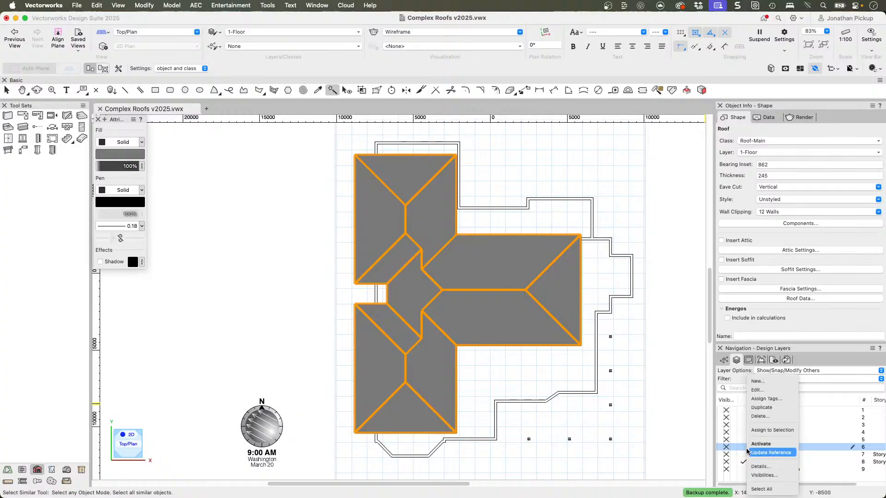
click(750, 433)
key(Delete)
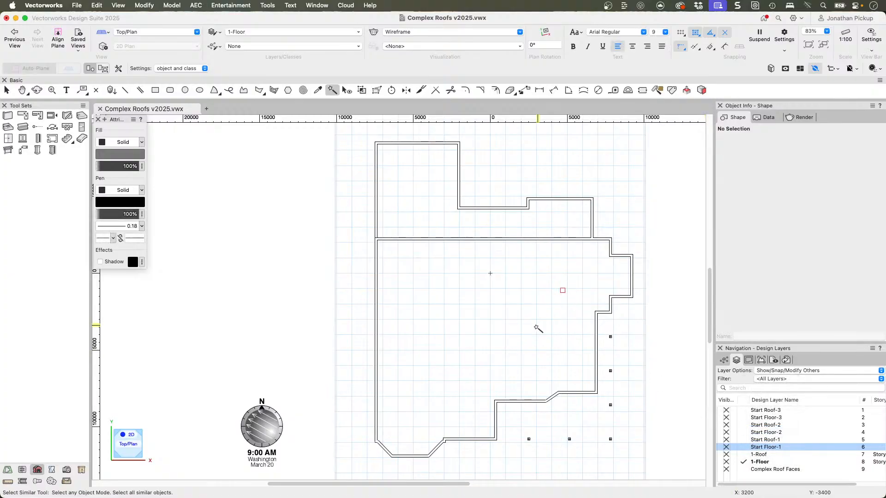
Make Start Floor-1 the active design layer and inspect the roof's eaves over the walls in a shaded 3D view
key(x)
click(742, 447)
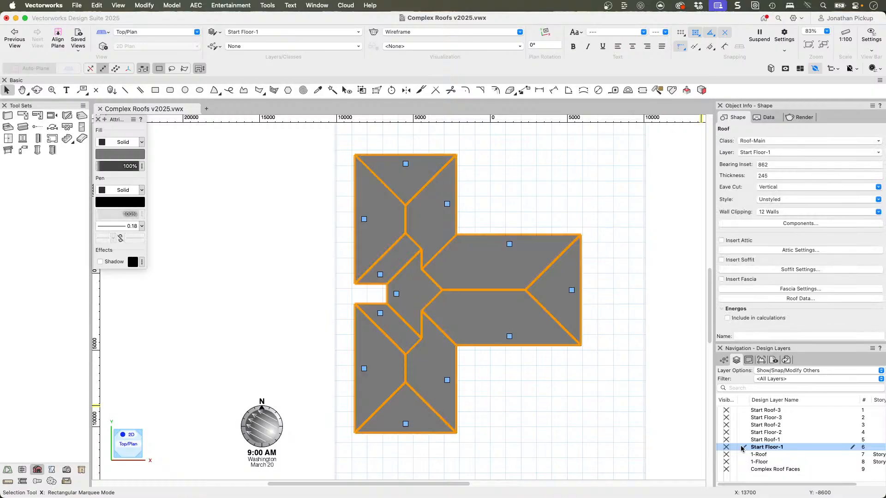
click(609, 283)
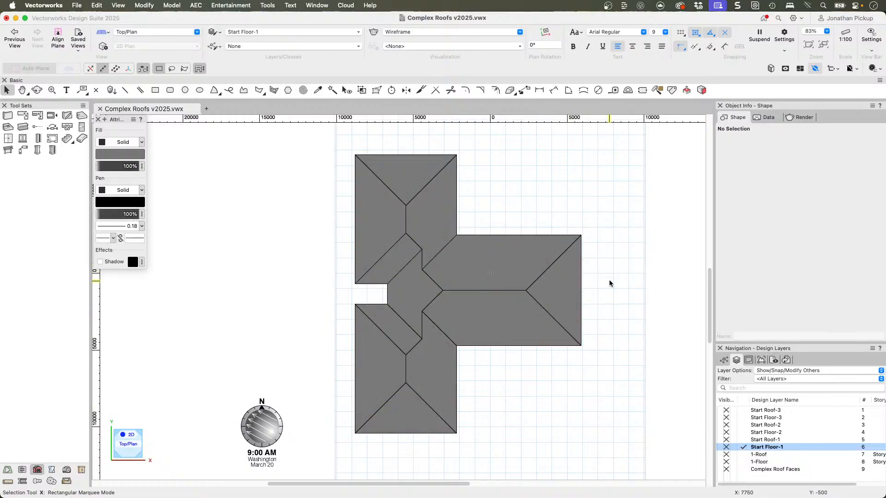
key(super+6)
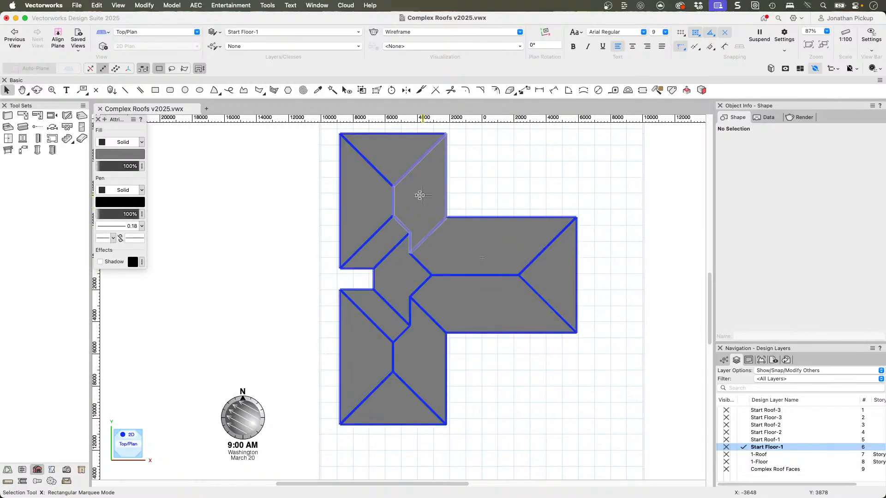
key(1)
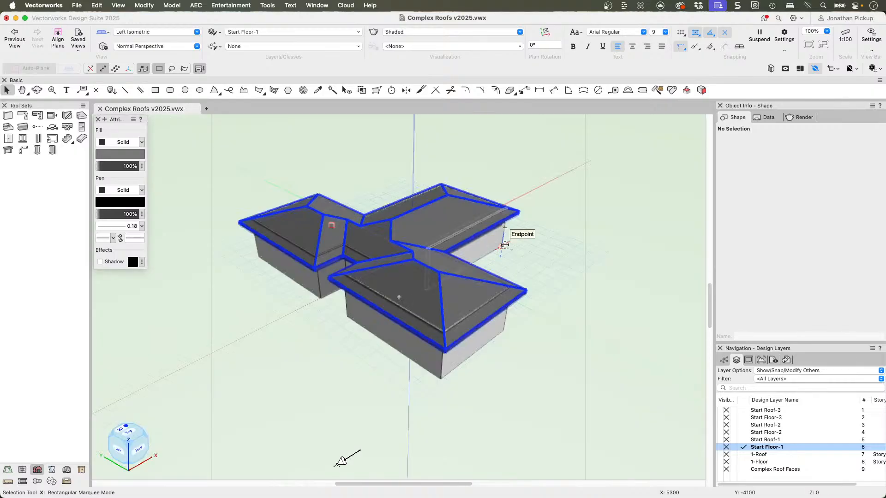
mouse_move(551, 308)
super+middle_down()
mouse_move(498, 300)
mouse_move(411, 312)
super+middle_up()
scroll(543, 221, up, 8)
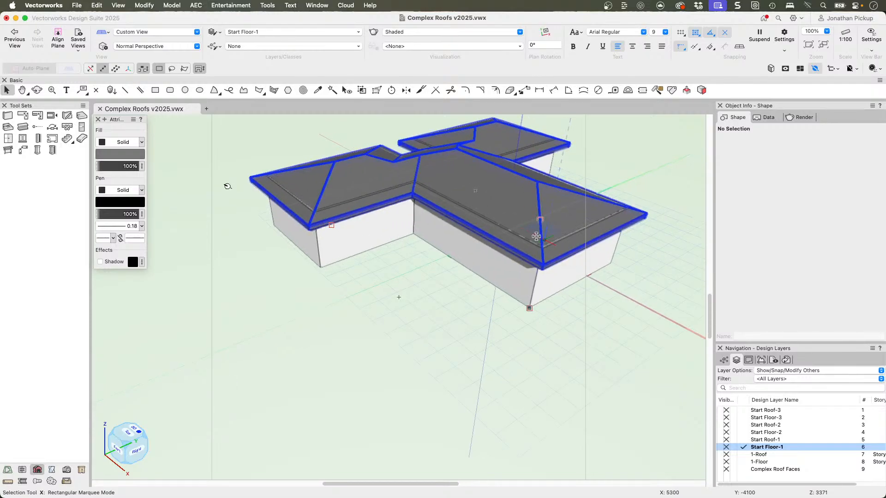
scroll(507, 266, up, 2)
super+middle_drag(508, 264, 635, 148)
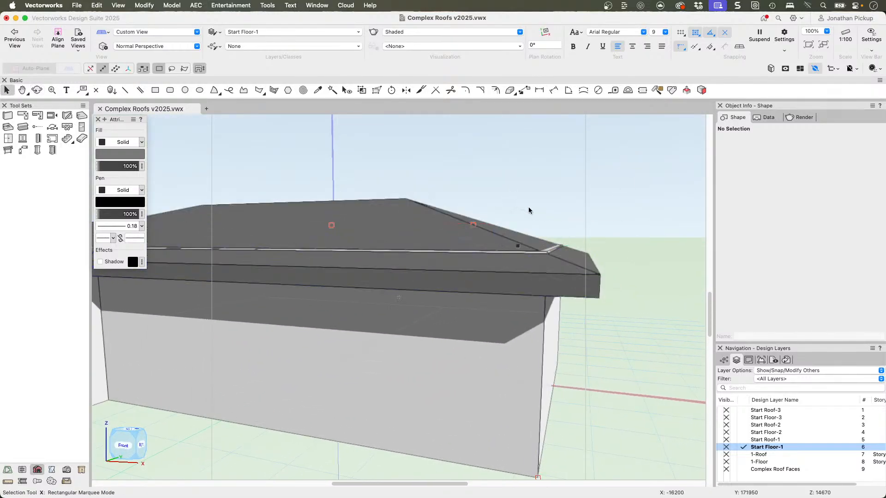
Move the roof's datum to the Rafters component, referenced to the bottom of the component, and check the component list
click(556, 289)
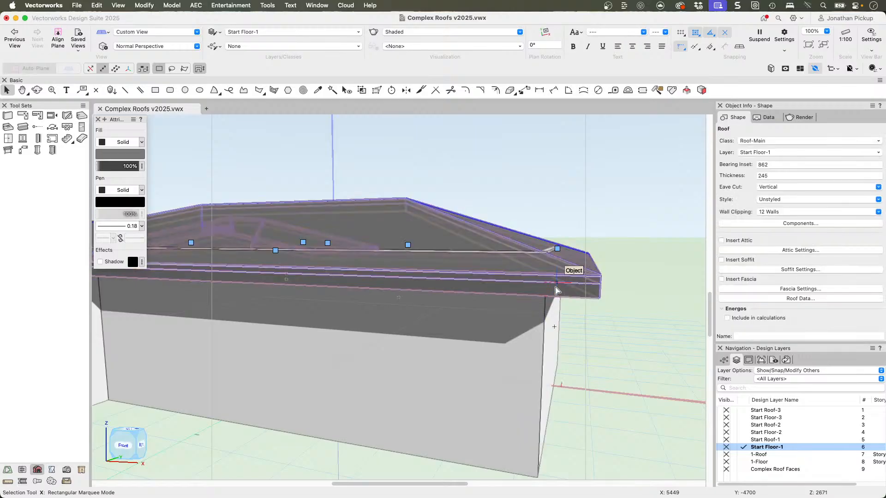
click(760, 224)
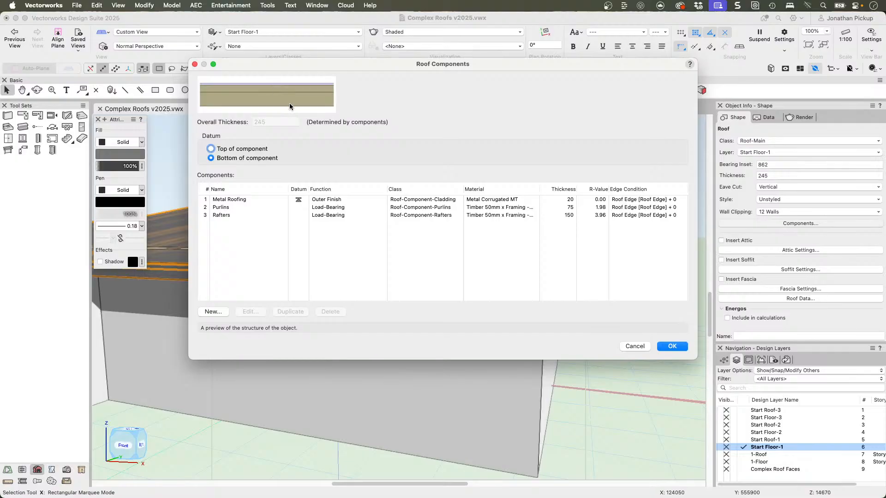
click(299, 215)
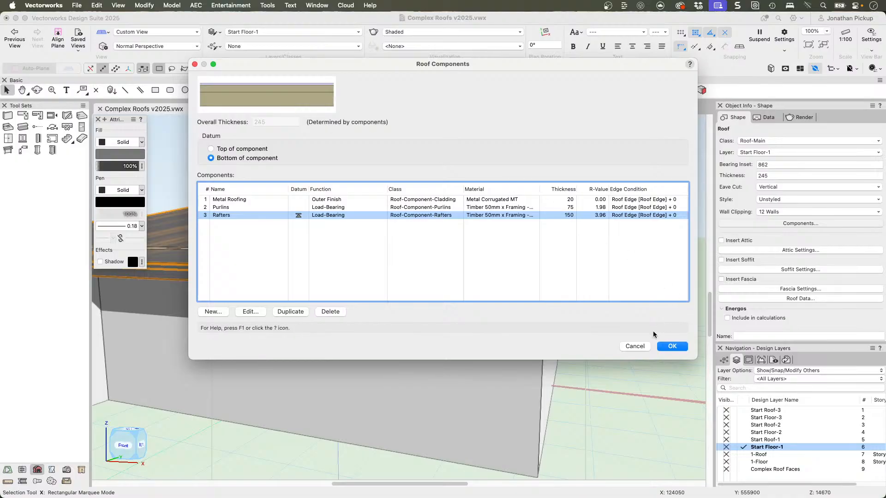
click(666, 346)
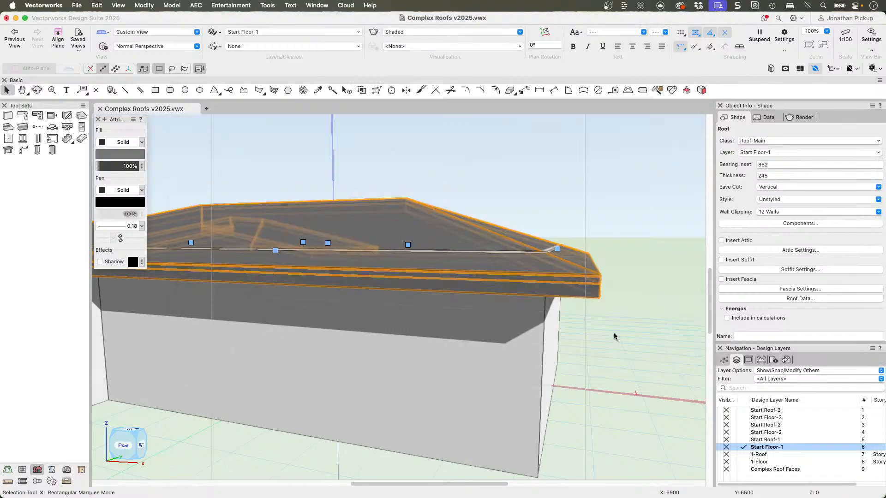
click(780, 225)
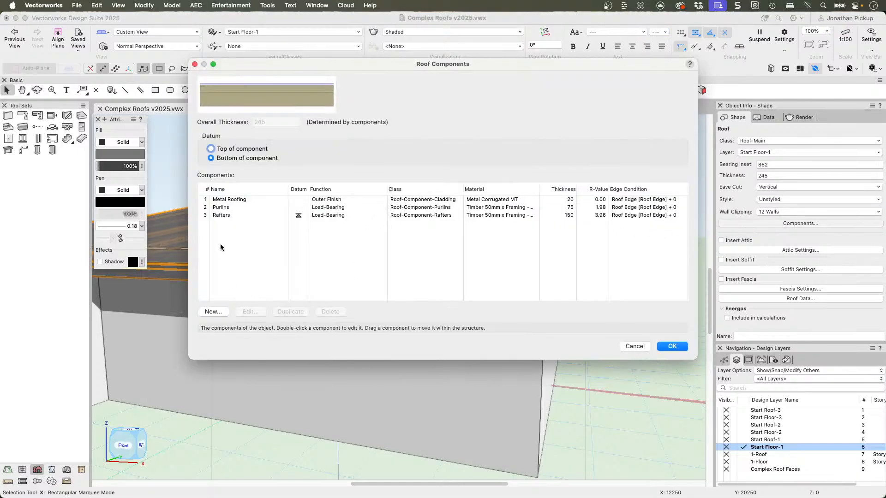
click(671, 346)
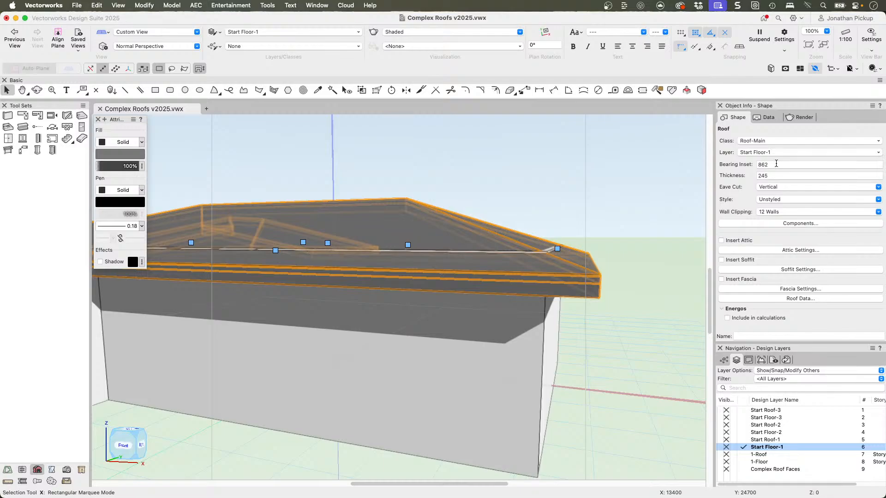
Set the bearing height of the roof face at the end of the front wing to 3 m
scroll(592, 206, down, 4)
mouse_move(594, 206)
super+middle_down()
mouse_move(573, 226)
mouse_move(174, 241)
super+middle_up()
key(x)
click(649, 228)
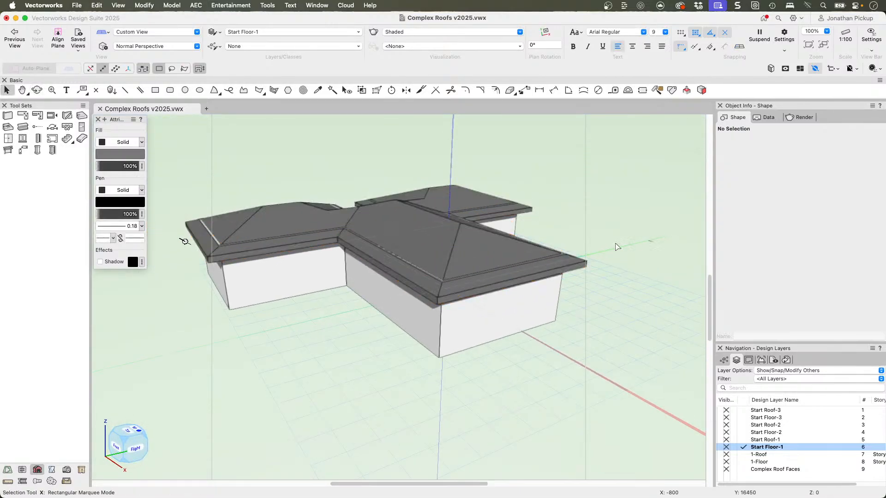
click(478, 250)
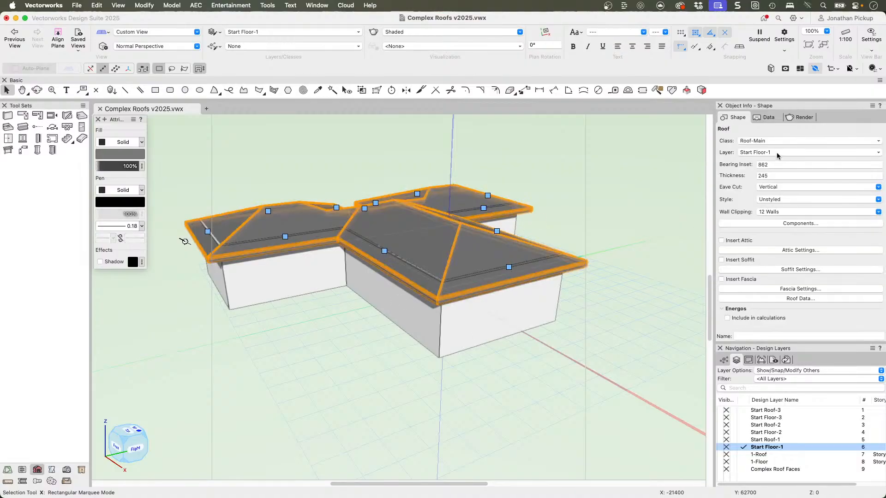
click(775, 176)
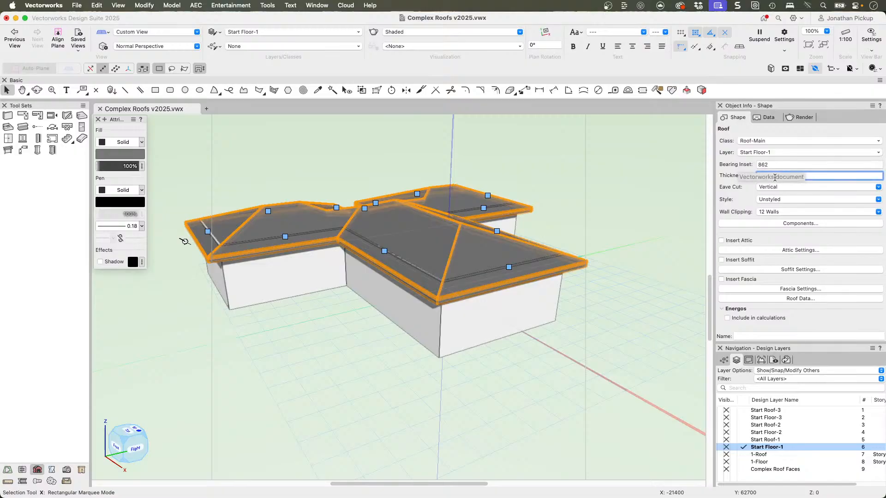
double_click(509, 269)
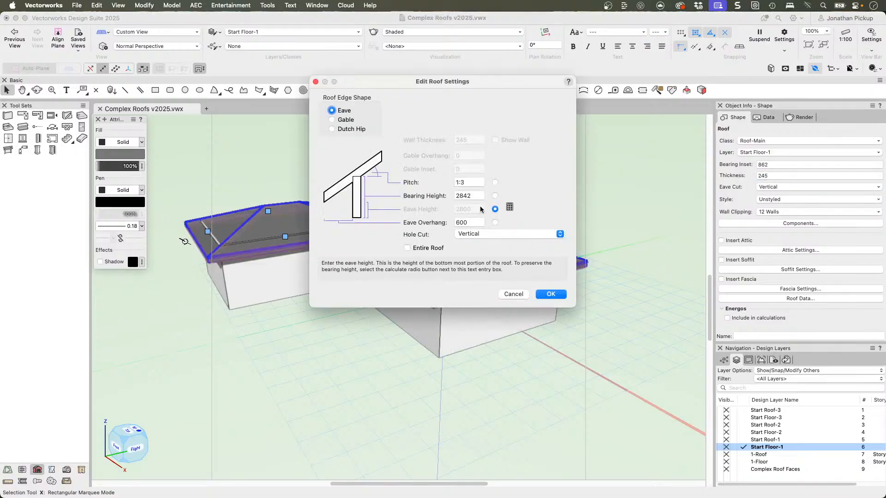
drag(480, 196, 431, 194)
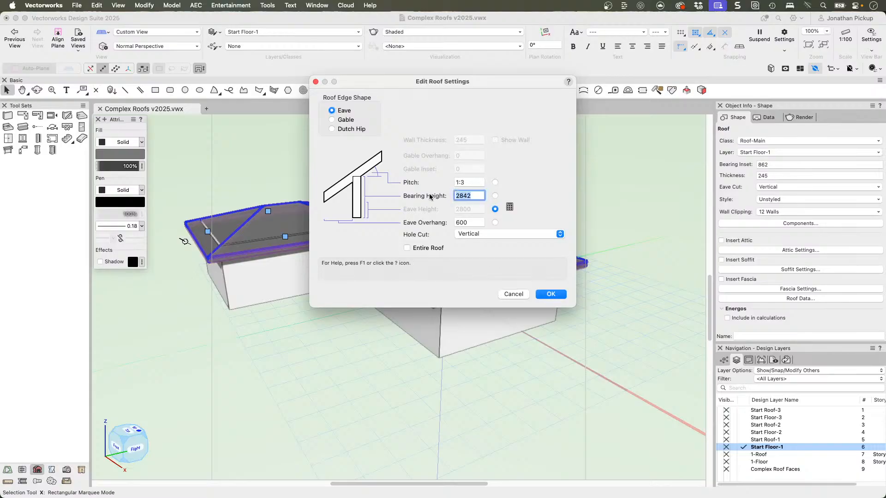
text(3m)
key(Return)
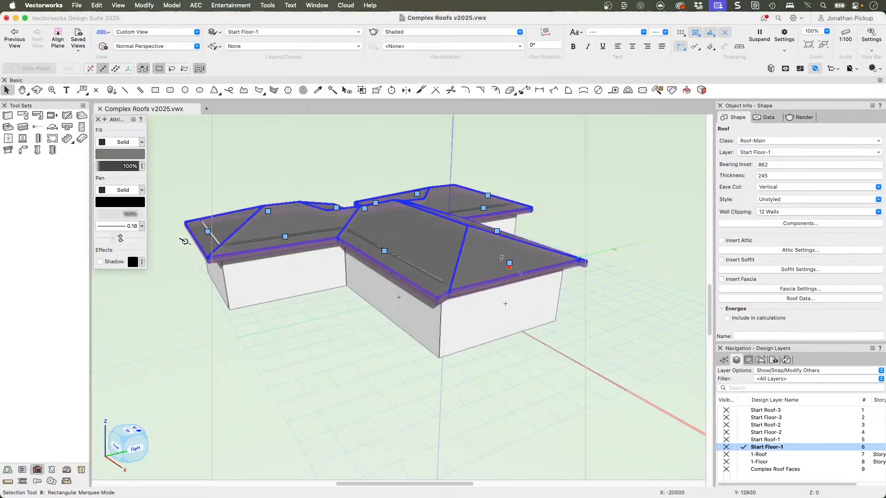
Apply the end face's roof edge settings, with the 3000 bearing height, to the entire roof
click(509, 263)
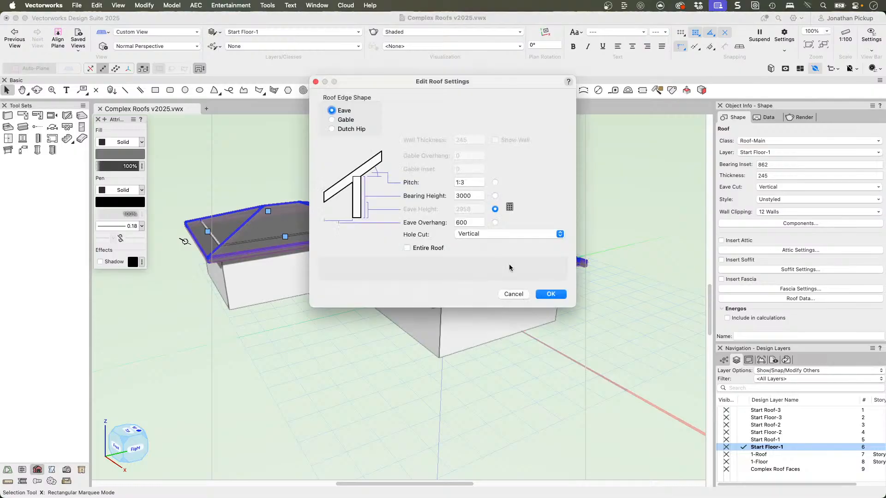
click(420, 247)
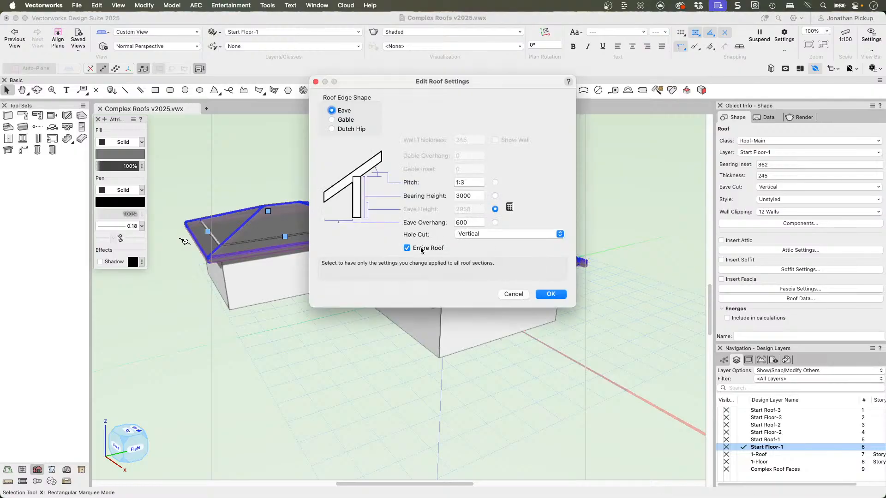
click(549, 294)
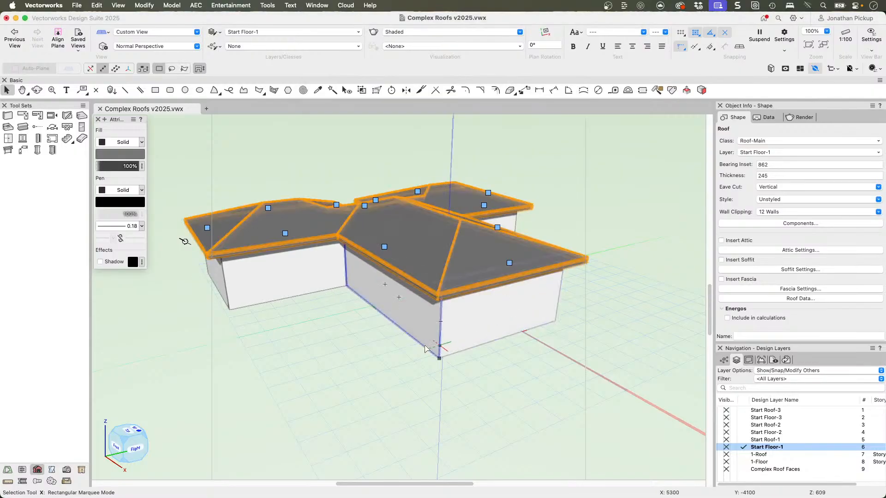
Inspect the roof from several 3D viewpoints and check the edge settings of the front wing's end face without changing them
ctrl+middle_drag(352, 319, 280, 273)
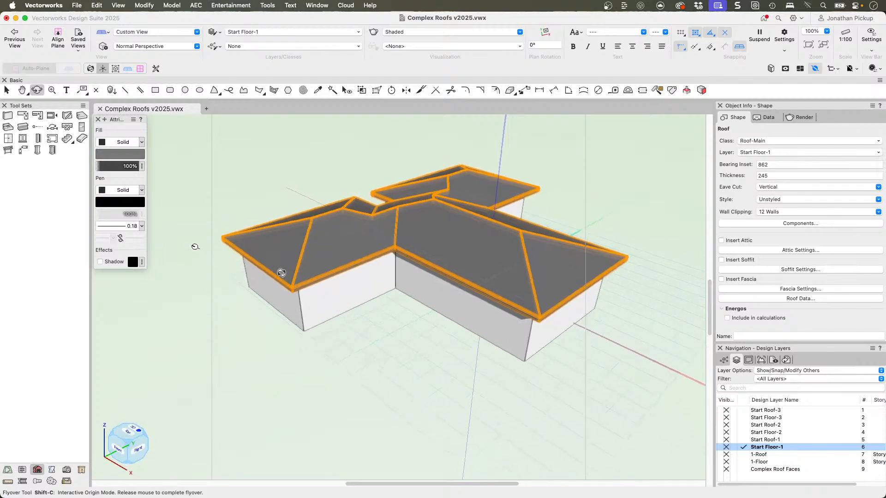
ctrl+middle_drag(541, 234, 476, 195)
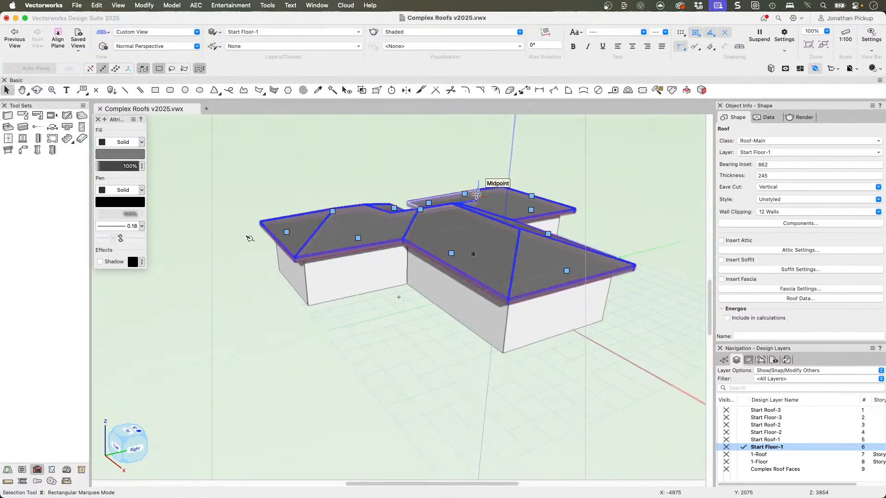
middle_drag(511, 231, 653, 287)
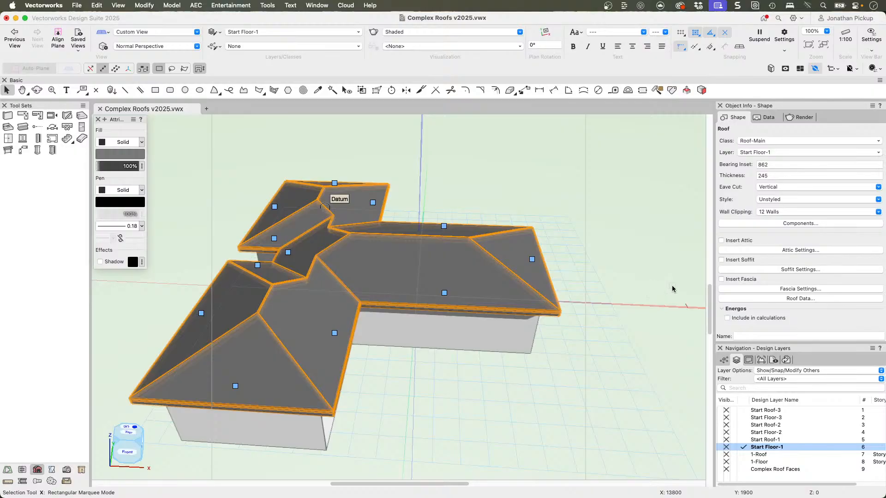
ctrl+middle_drag(673, 289, 529, 247)
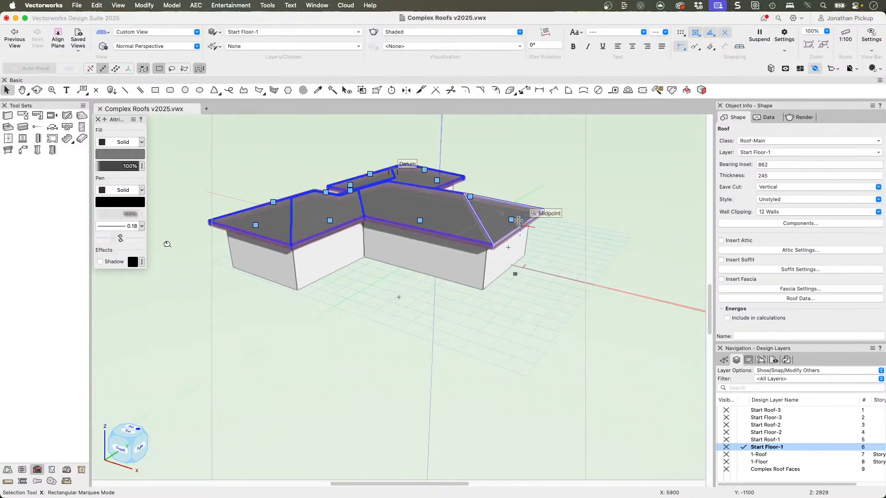
double_click(514, 223)
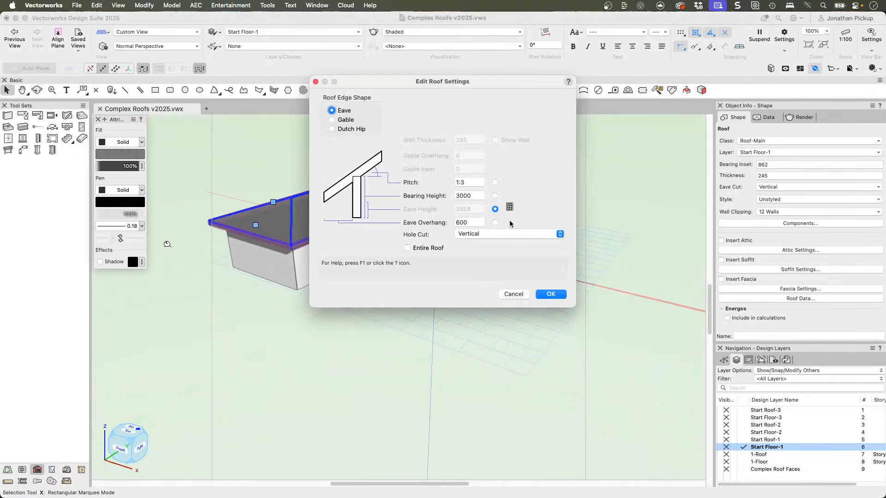
click(514, 294)
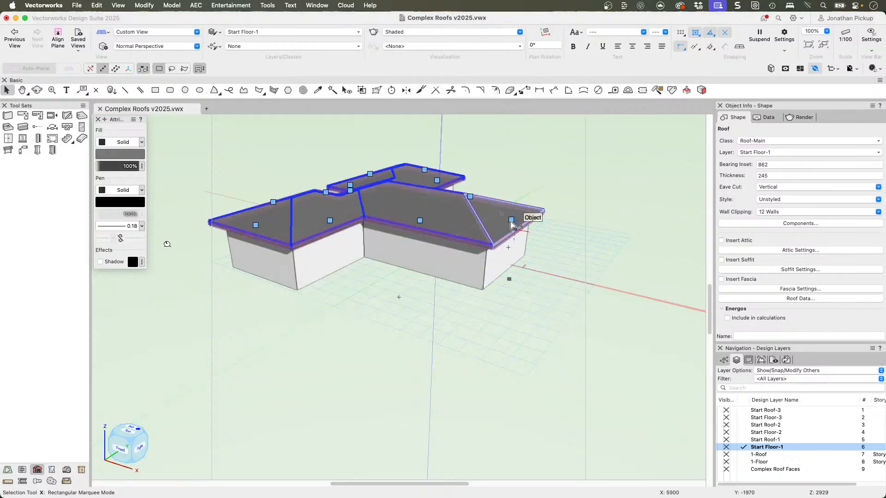
click(512, 223)
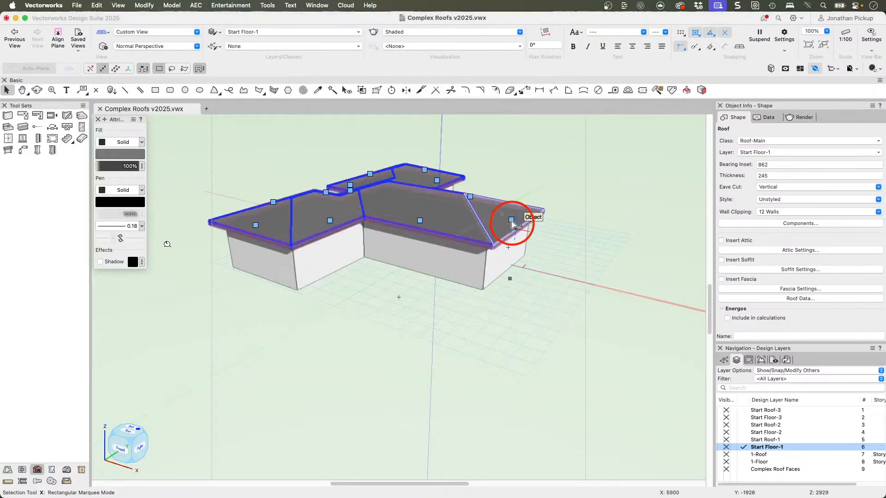
click(512, 222)
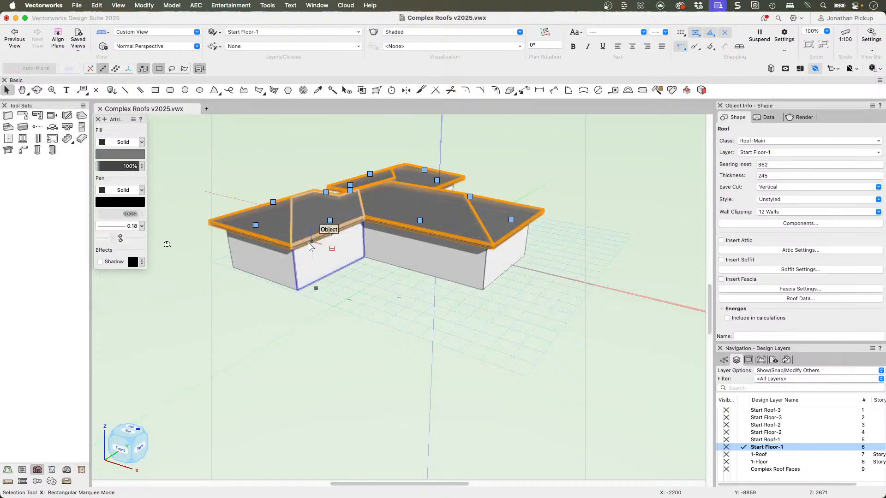
click(330, 222)
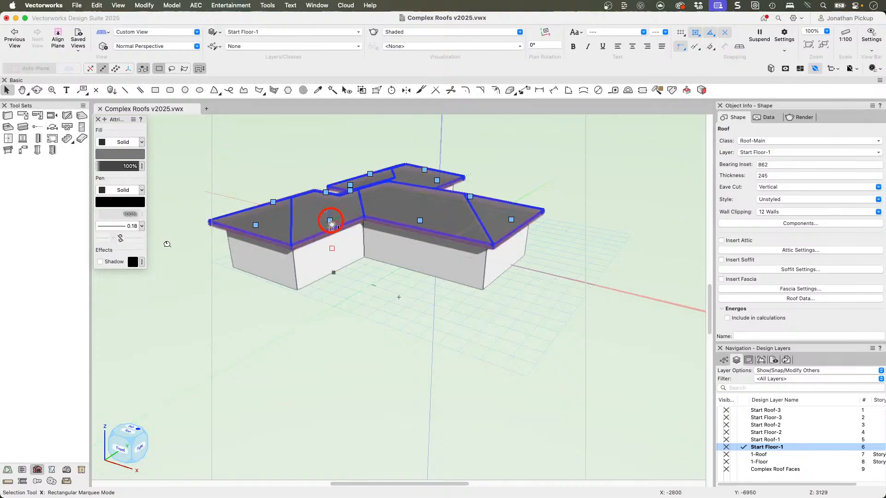
Change the front wing's end roof face from an eave to a gable with an overhang of 450
click(511, 220)
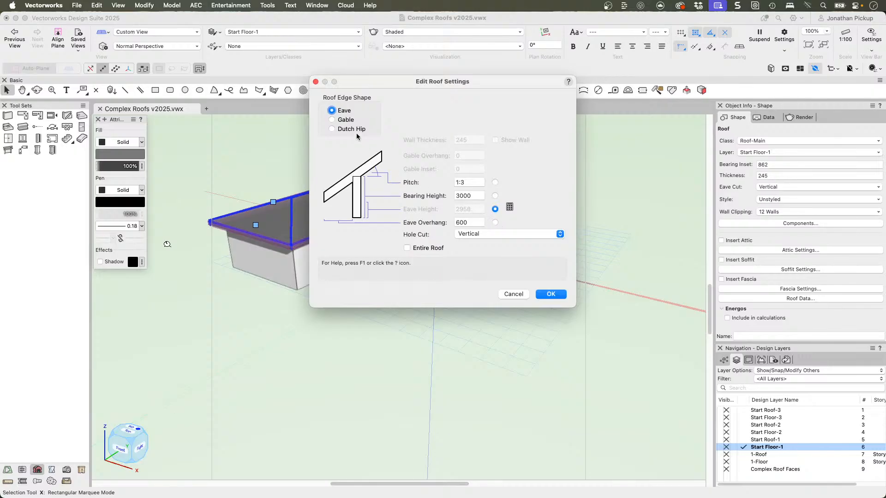
click(333, 120)
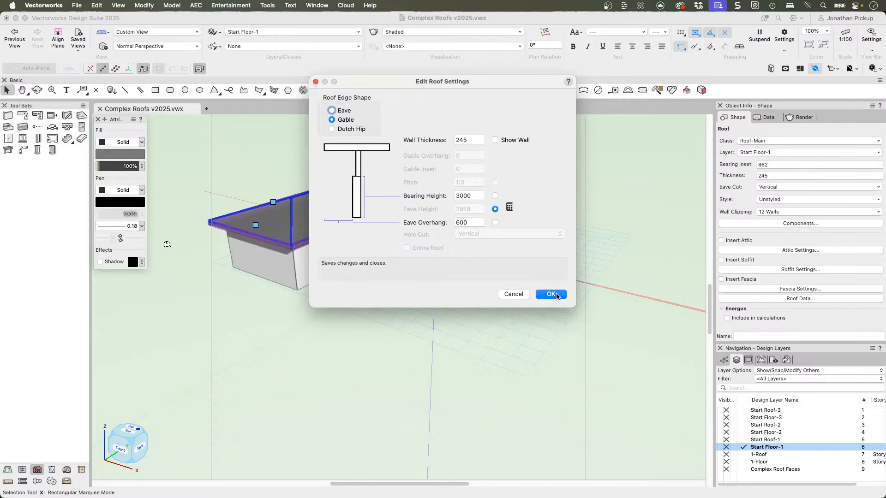
click(474, 227)
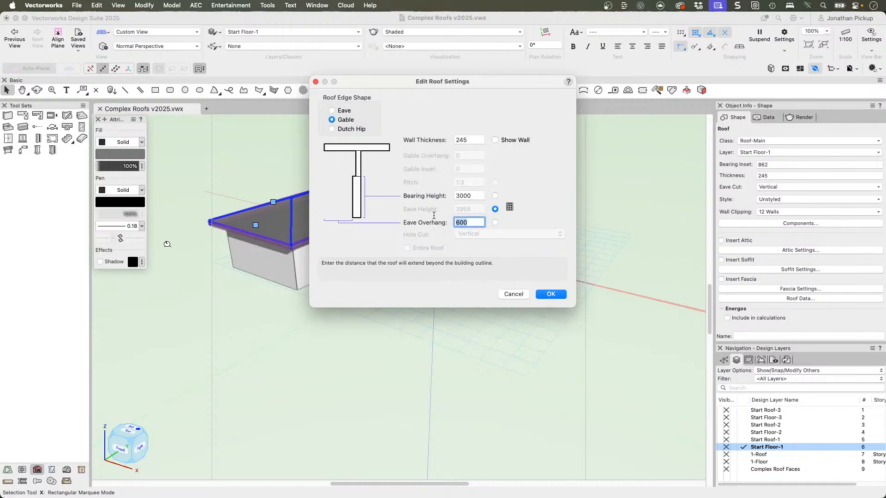
text(450)
key(Return)
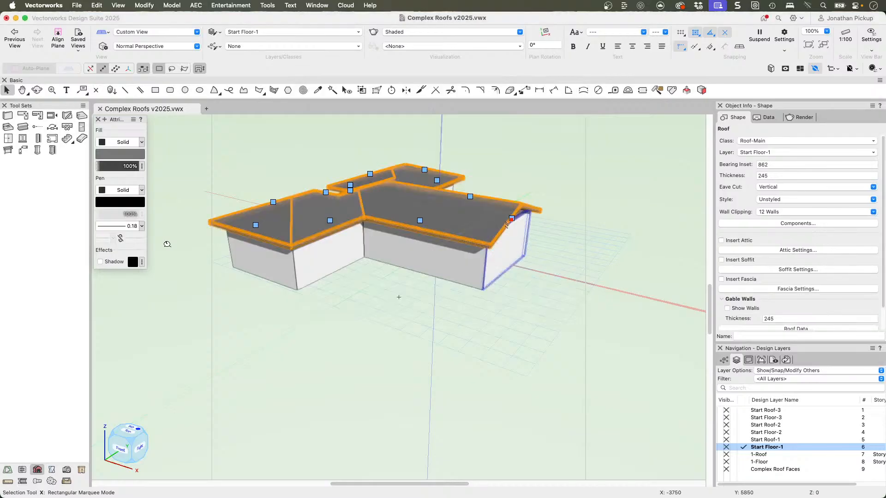
key(shift+c)
ctrl+middle_drag(487, 225, 404, 190)
scroll(482, 210, up, 5)
scroll(490, 235, up, 2)
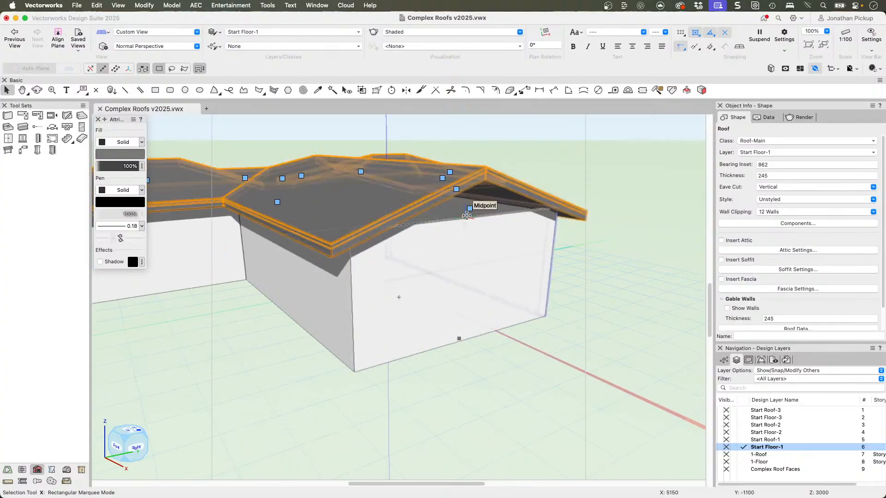
Show the roof's own gable wall at the front wing's end with a thickness of 150, and inspect it
double_click(469, 209)
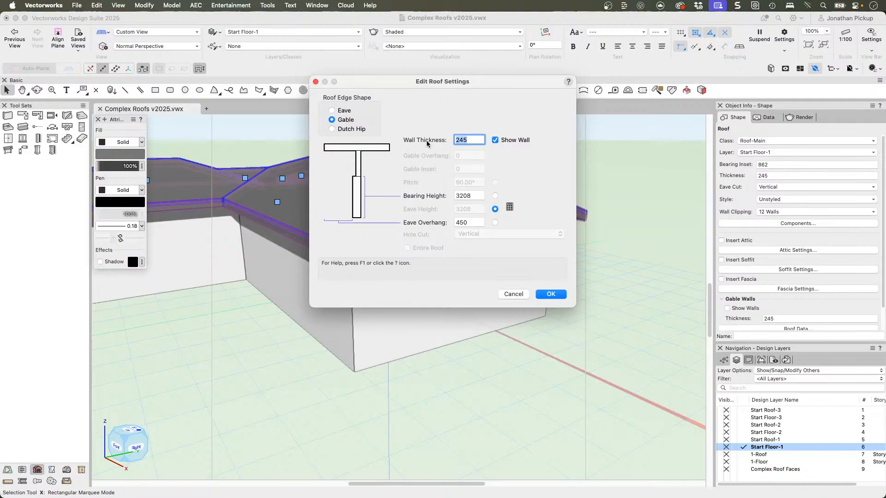
text(150)
click(549, 294)
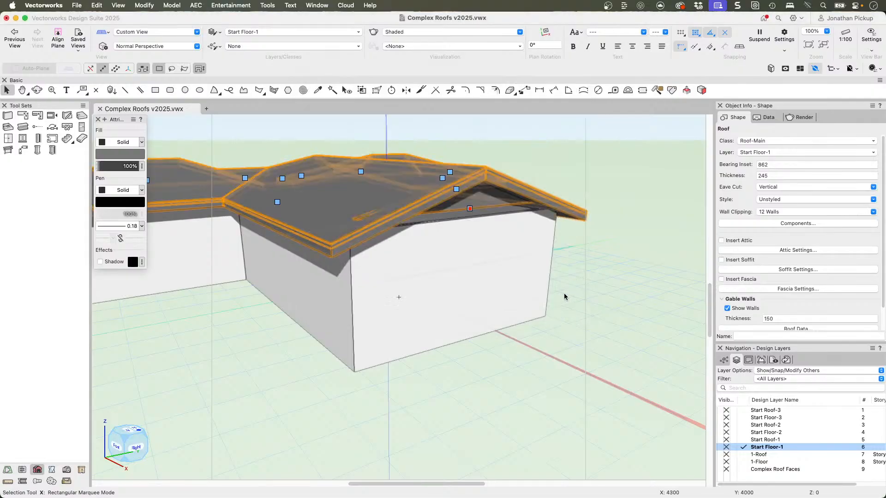
click(575, 260)
key(c)
mouse_move(575, 261)
mouse_down()
mouse_move(552, 217)
mouse_move(552, 188)
mouse_move(588, 180)
mouse_move(555, 223)
mouse_move(574, 257)
mouse_up()
key(x)
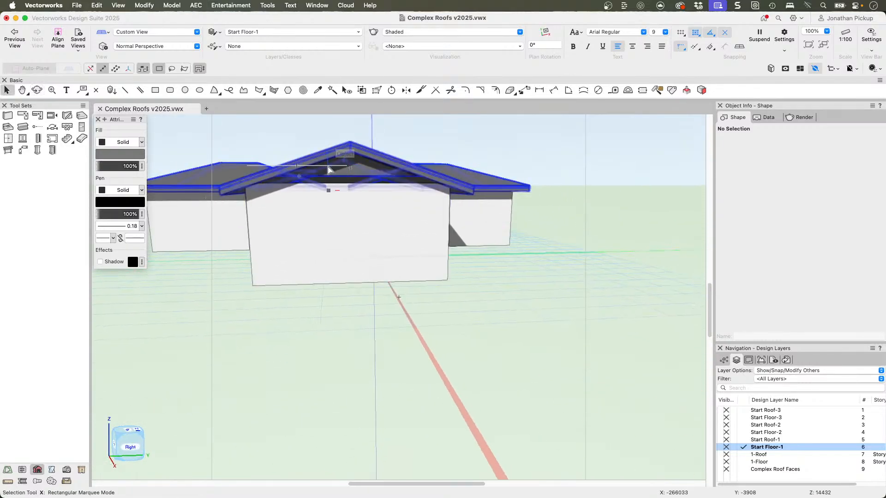
super+middle_drag(342, 167, 443, 178)
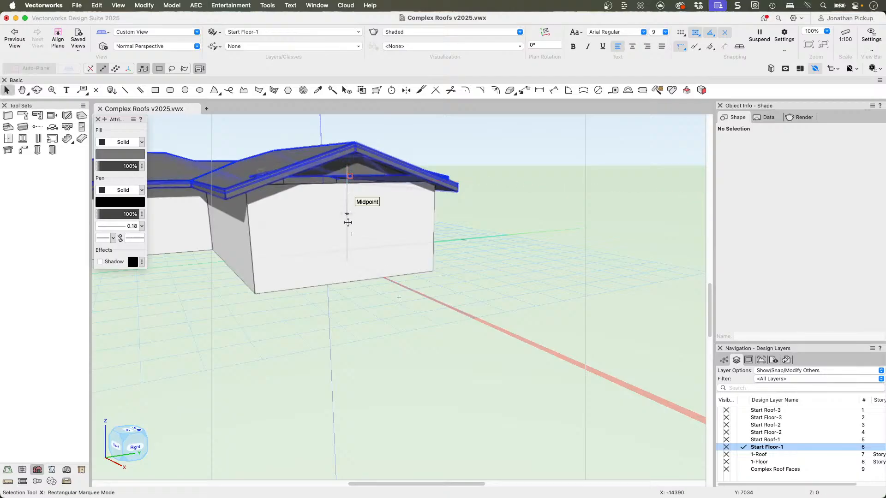
Hide the roof's own gable wall at the front wing's end
click(352, 167)
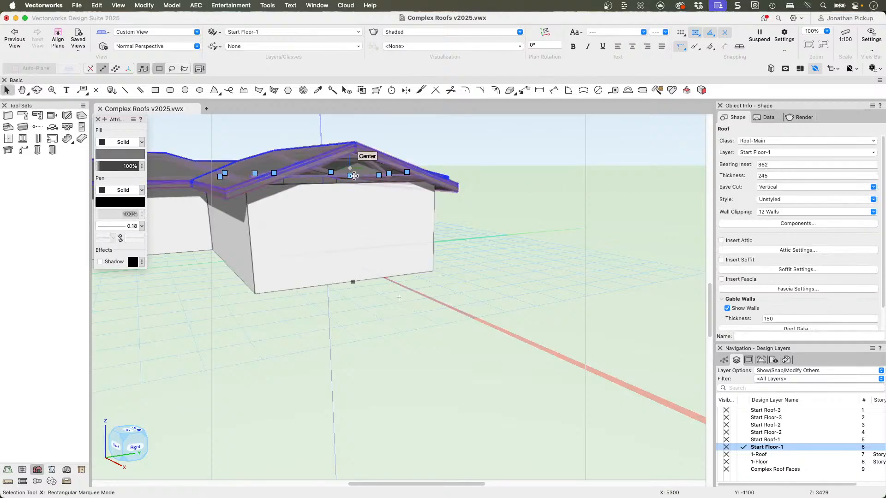
click(353, 176)
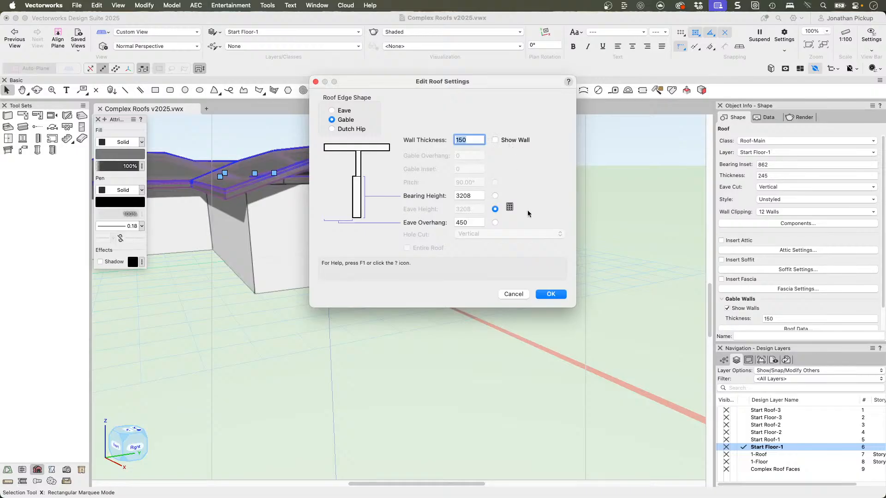
click(550, 294)
key(shift+c)
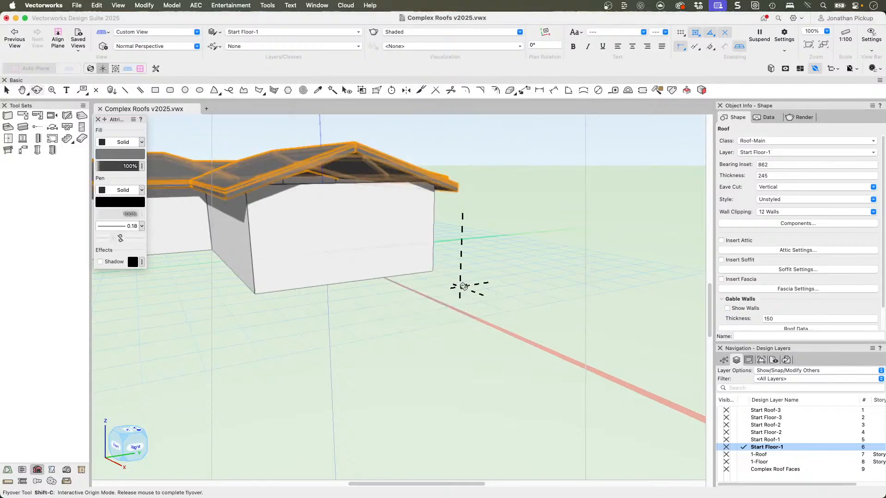
drag(461, 287, 496, 297)
Fit the top of the wall under the gable to the objects on Start Floor-1 with an embedding depth of 0
key(x)
click(336, 248)
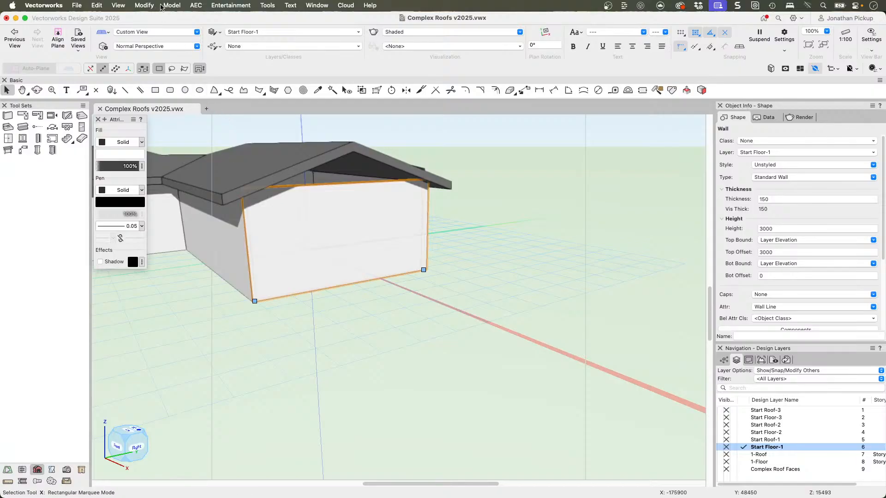
click(197, 8)
click(197, 8)
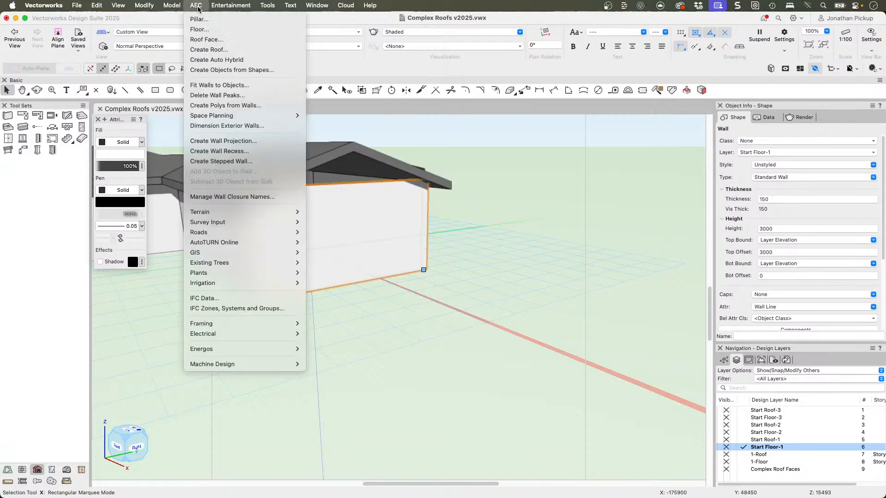
click(217, 86)
click(214, 86)
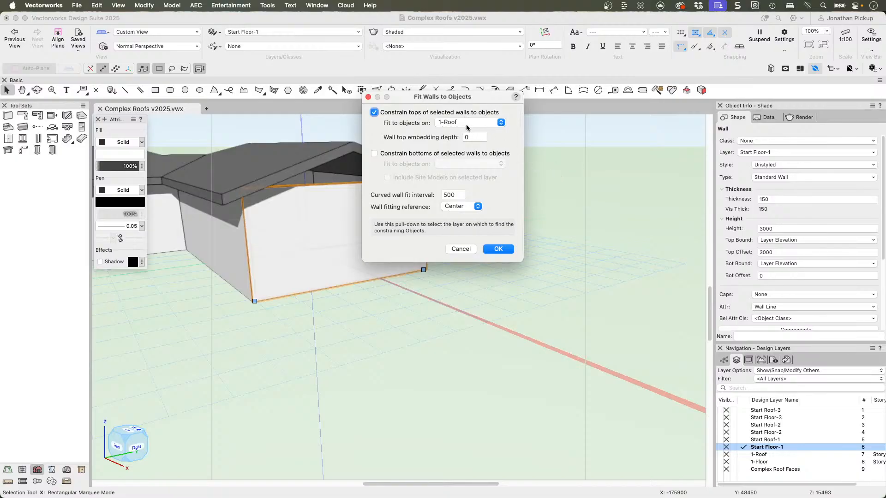
click(485, 129)
click(484, 115)
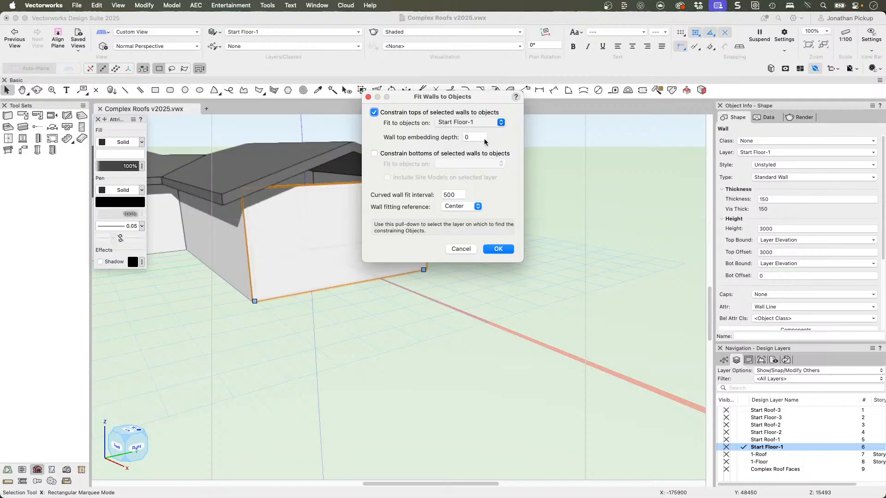
click(496, 249)
ctrl+middle_drag(358, 228, 260, 167)
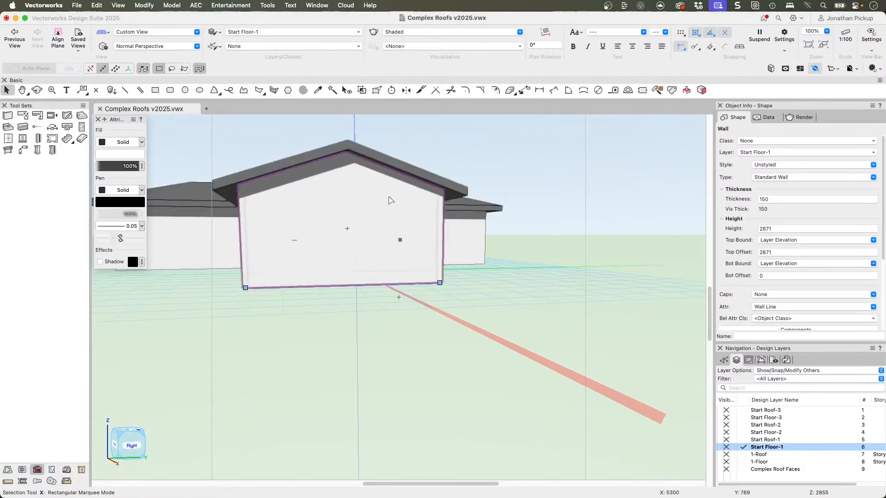
Change the end roof faces of the two remaining wings from eave to gable
ctrl+middle_drag(331, 148, 387, 249)
scroll(388, 250, down, 3)
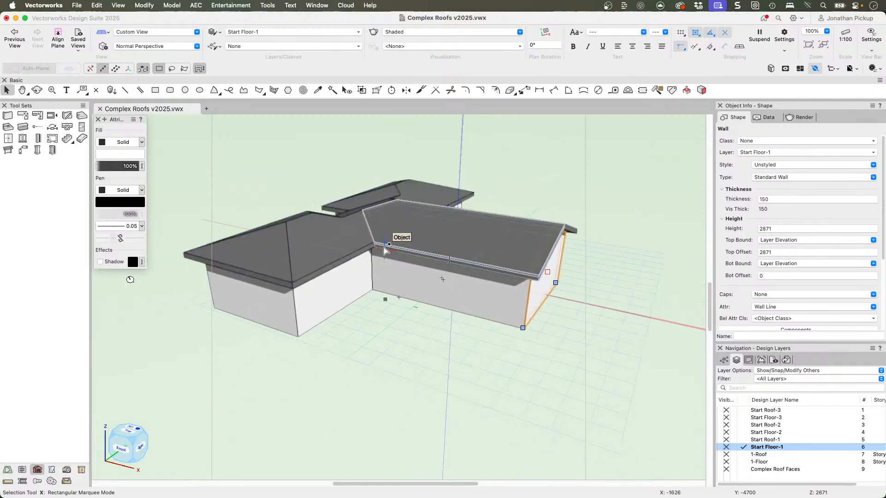
click(245, 261)
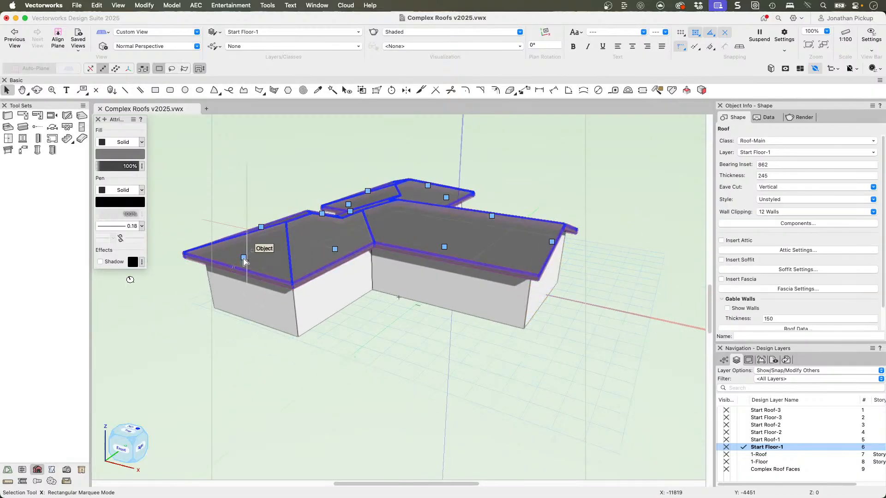
click(244, 258)
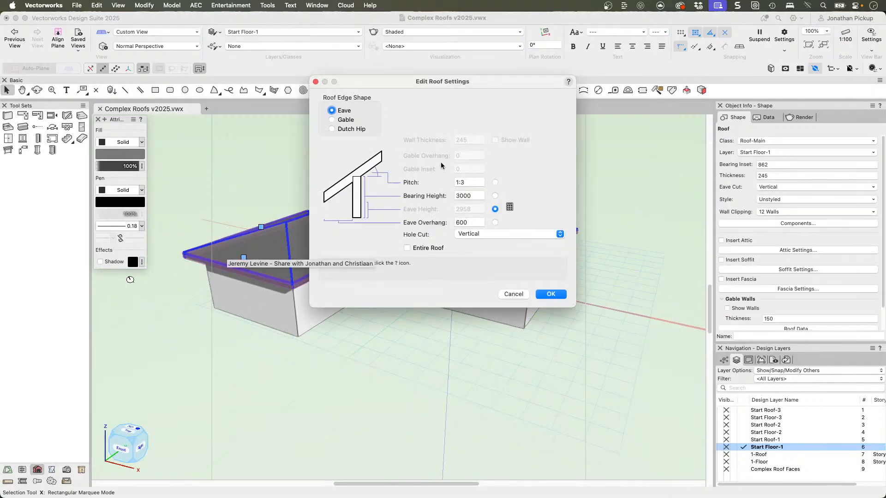
click(344, 120)
click(551, 294)
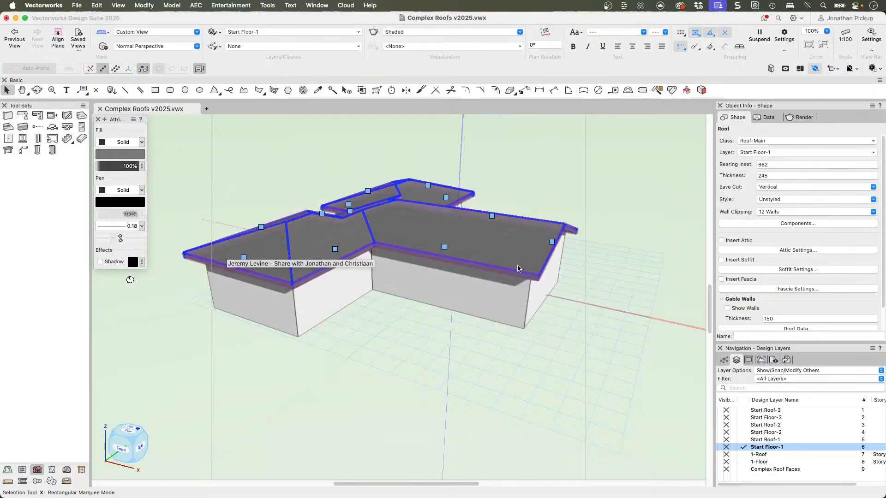
click(429, 188)
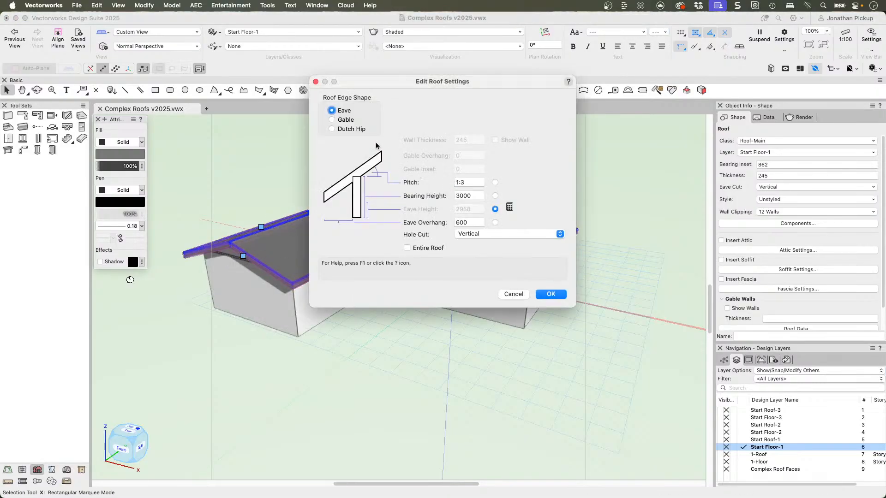
click(343, 120)
click(546, 295)
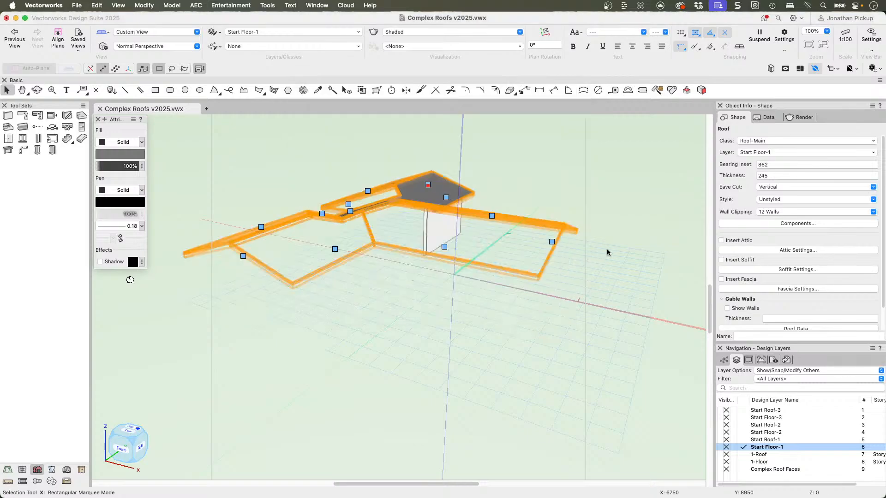
Fit the tops of all similar walls to the objects on Start Floor-1 with an embedding depth of 0
super+middle_drag(398, 249, 554, 233)
click(332, 90)
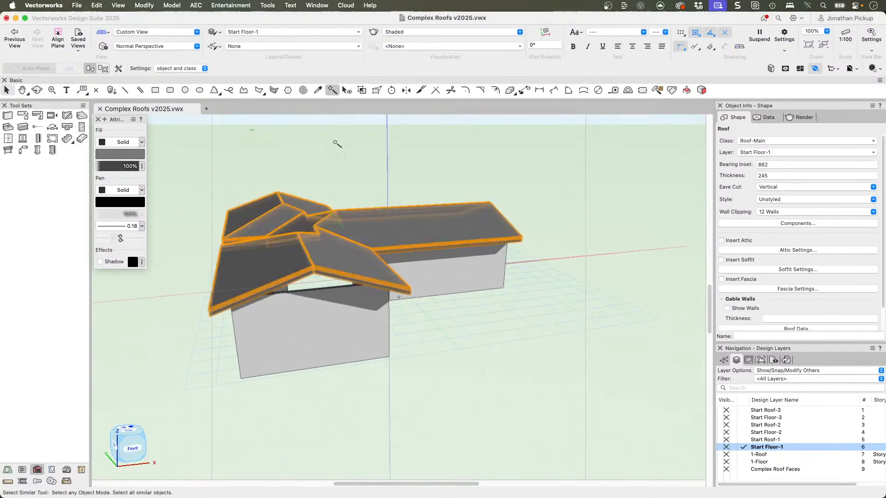
click(336, 308)
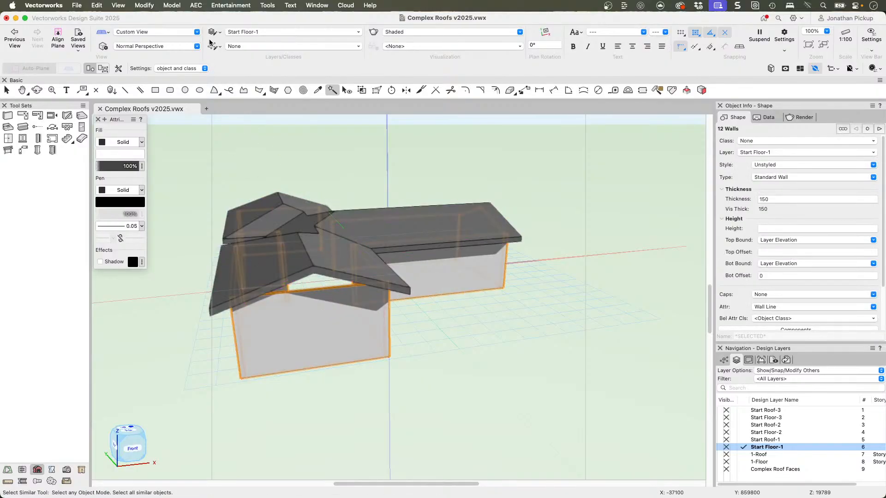
click(195, 5)
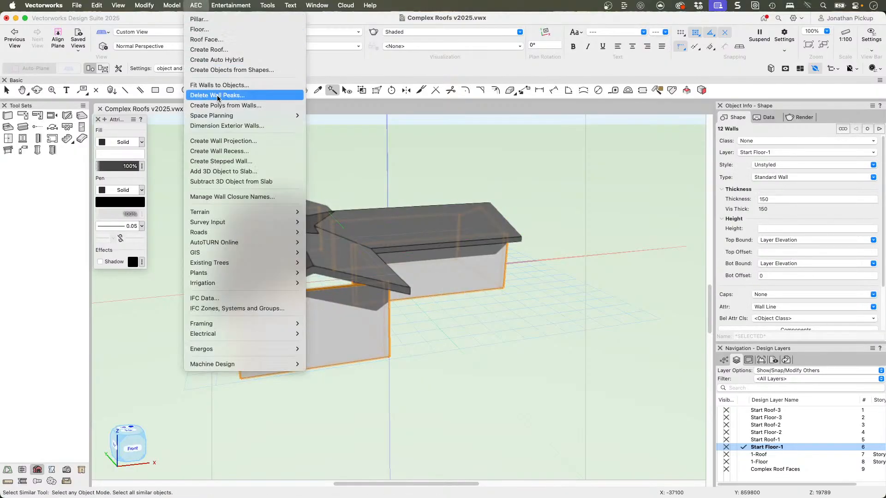
click(245, 85)
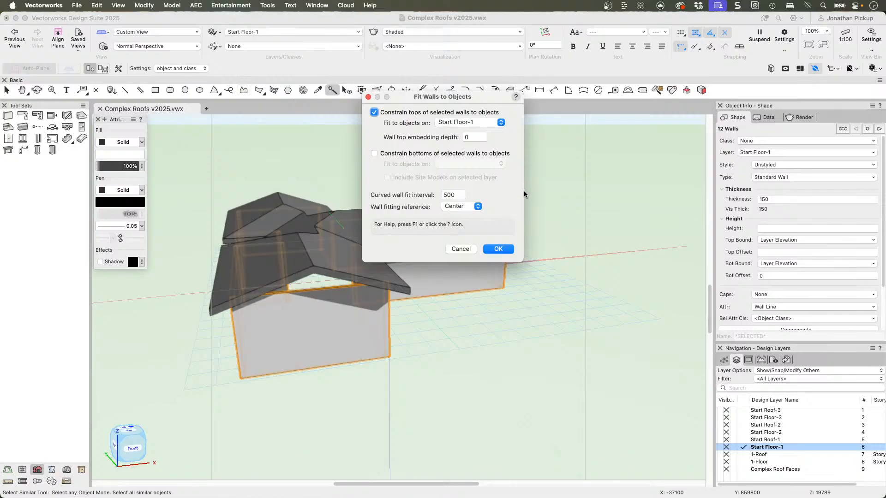
click(498, 249)
shift+middle_drag(403, 283, 455, 250)
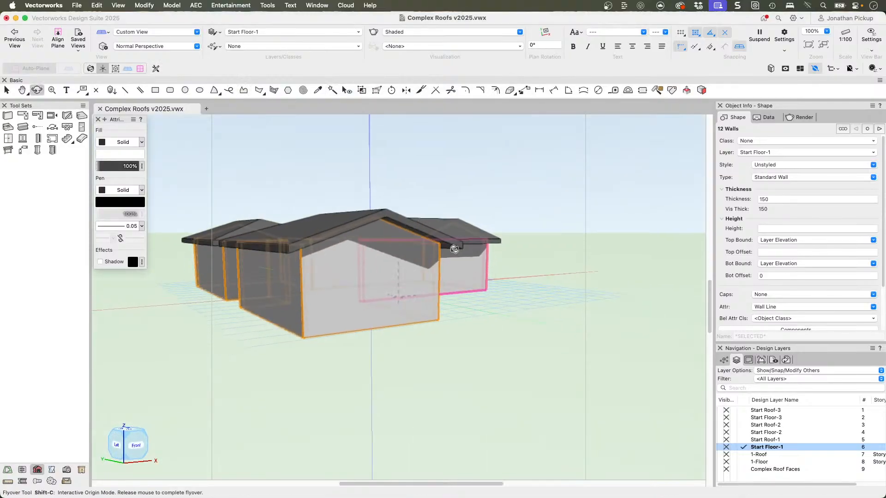
drag(454, 249, 638, 338)
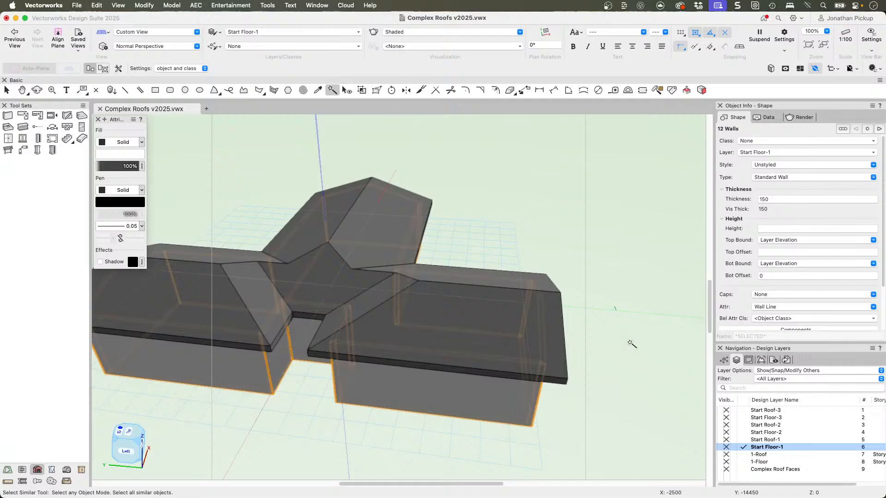
key(x)
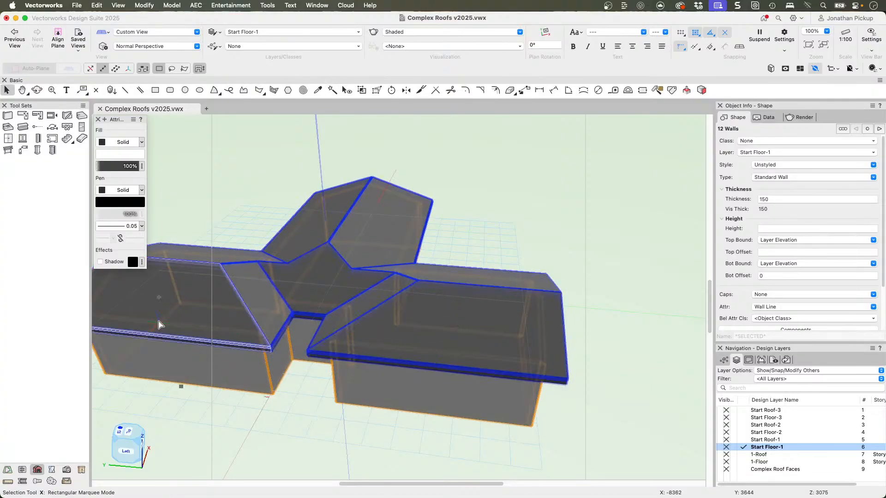
Change the roof face on one side of the recess between the rear wings from eave to gable
key(F5)
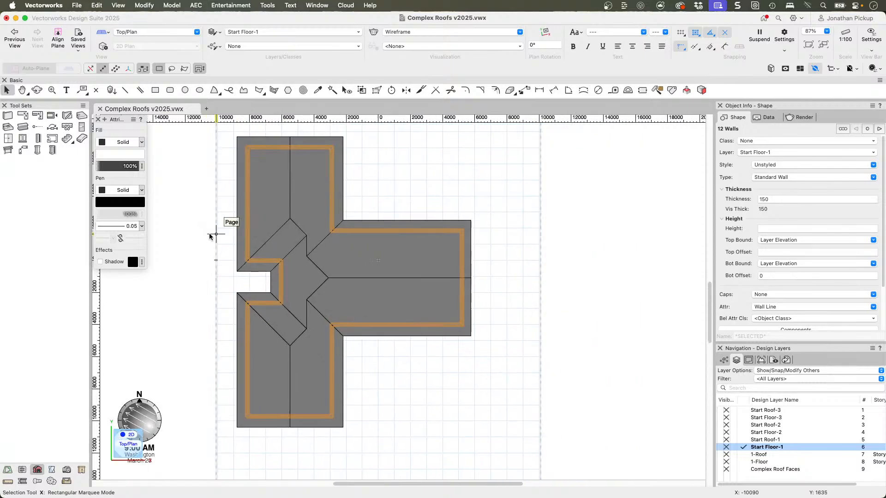
click(351, 192)
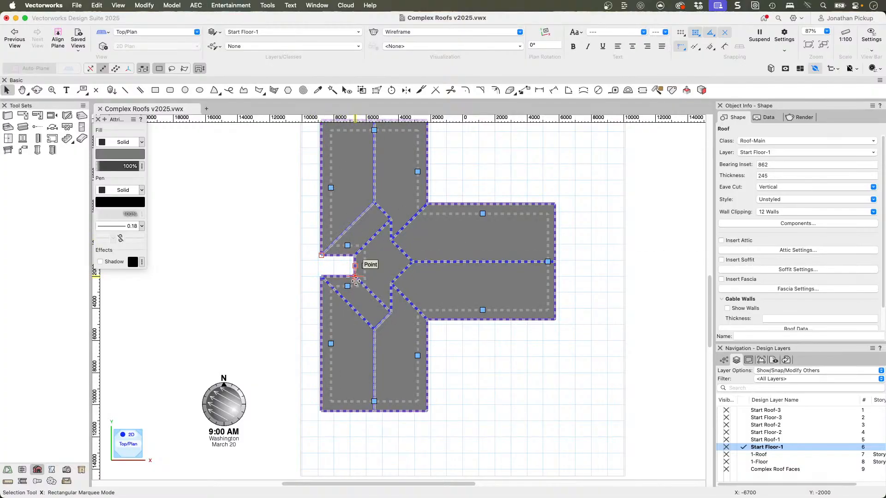
mouse_move(344, 260)
super+middle_down()
mouse_move(403, 232)
mouse_move(563, 83)
mouse_move(549, 104)
super+middle_up()
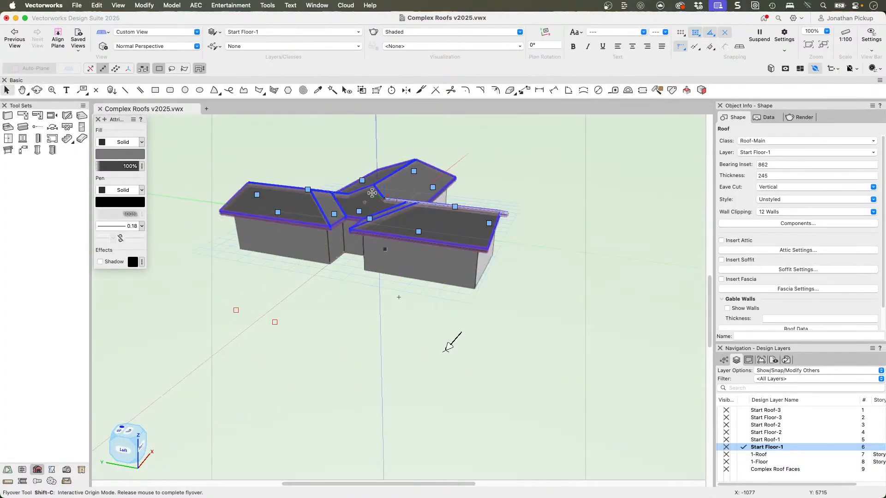
double_click(334, 215)
click(332, 119)
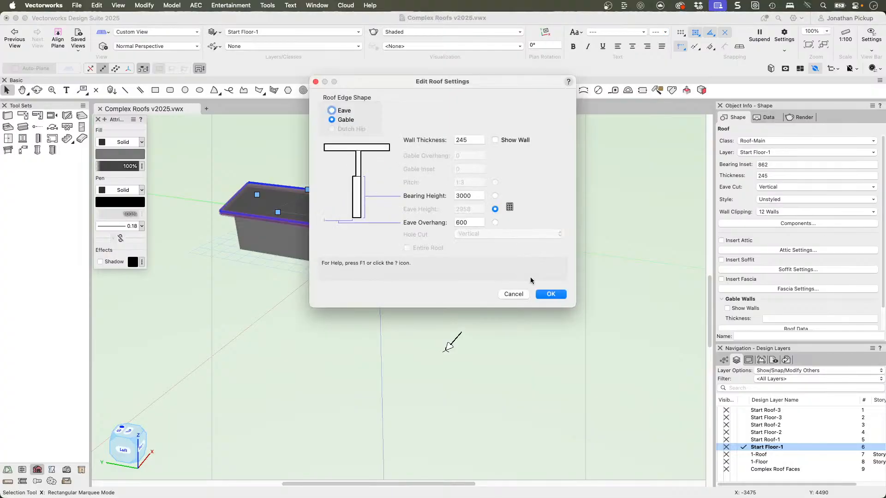
click(550, 294)
super+middle_drag(551, 294, 552, 291)
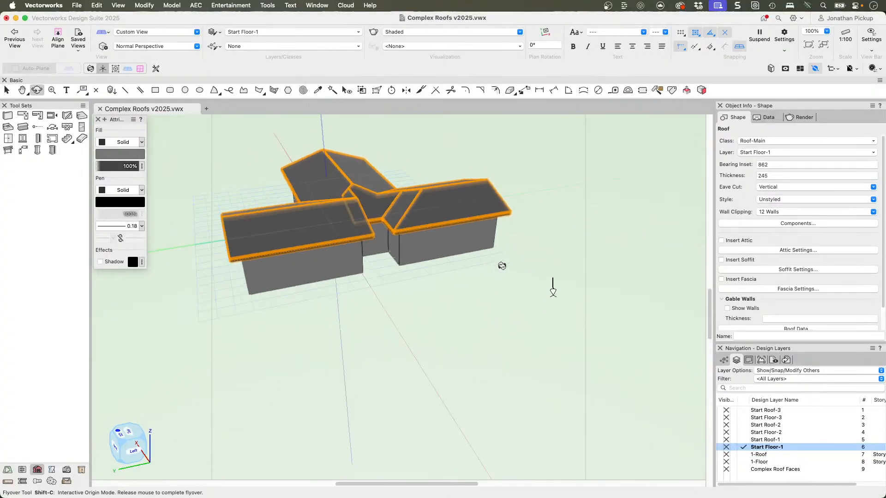
Change the roof face on the opposite side of the recess from eave to gable
super+middle_drag(502, 266, 439, 219)
double_click(395, 207)
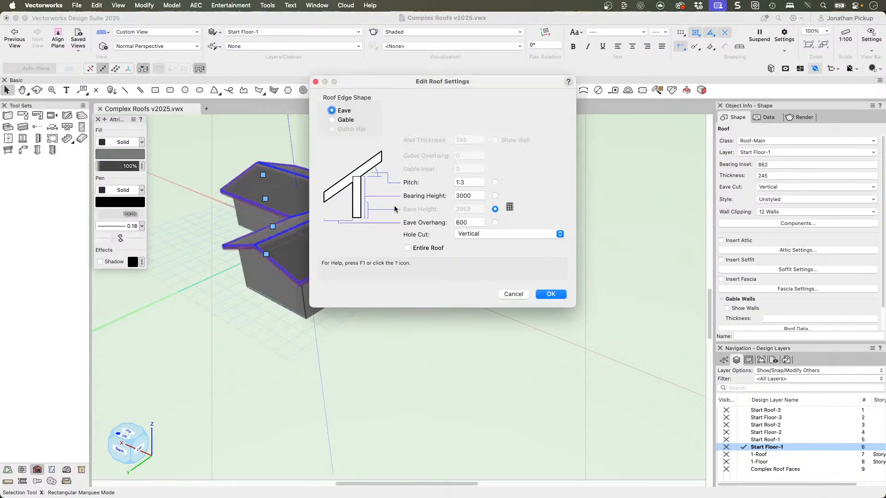
click(332, 120)
click(550, 294)
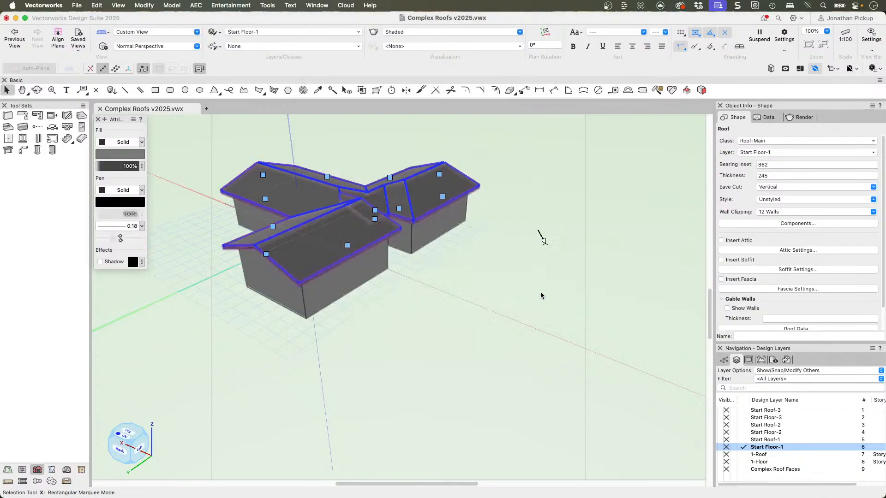
click(538, 182)
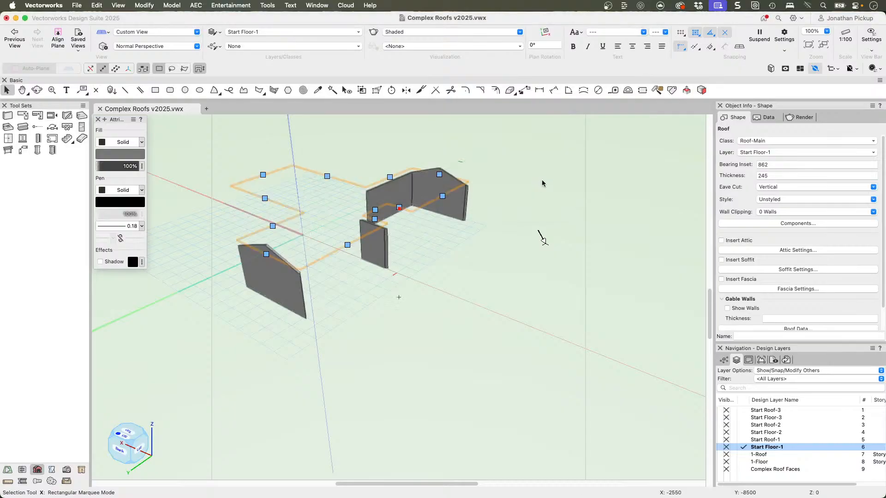
Change the roof face along the back of the recess from eave to gable and inspect the roof around the recess
super+middle_drag(497, 213, 361, 295)
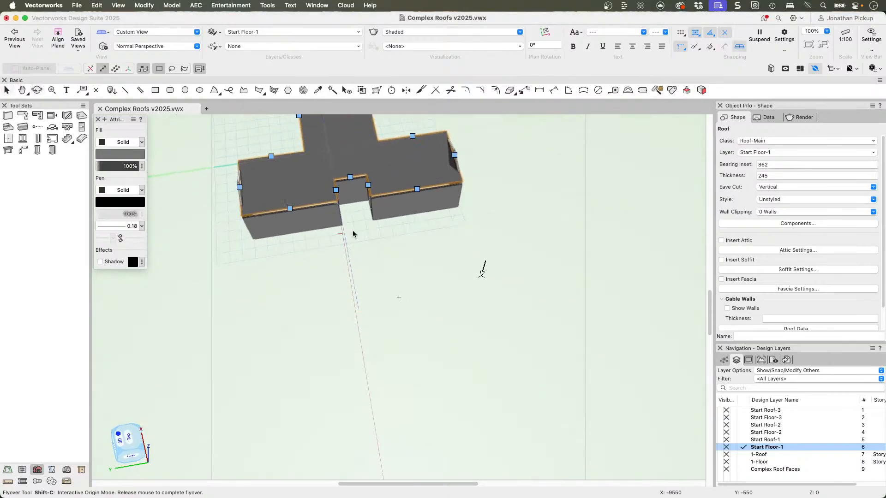
double_click(350, 179)
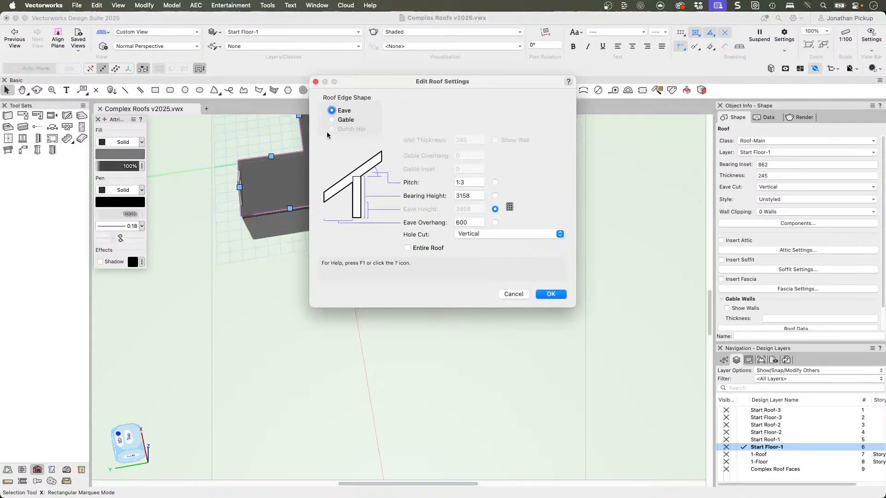
click(342, 121)
click(550, 294)
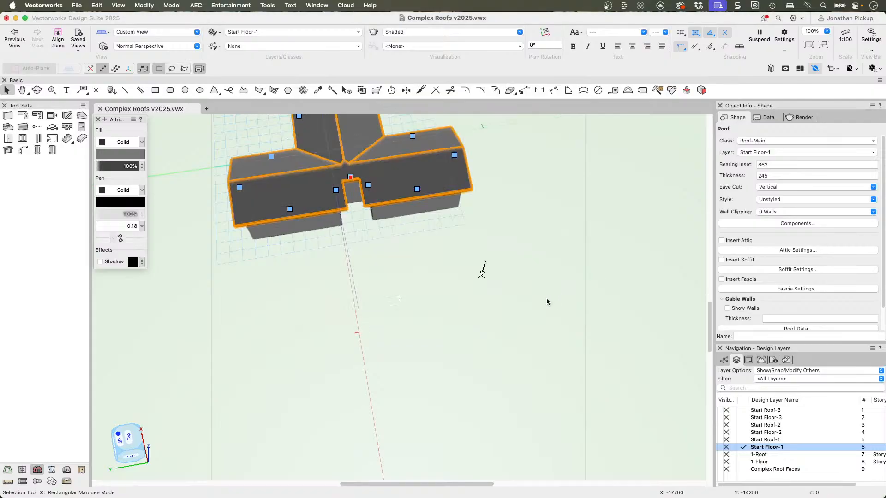
key(shift+c)
drag(509, 300, 468, 282)
drag(336, 213, 277, 155)
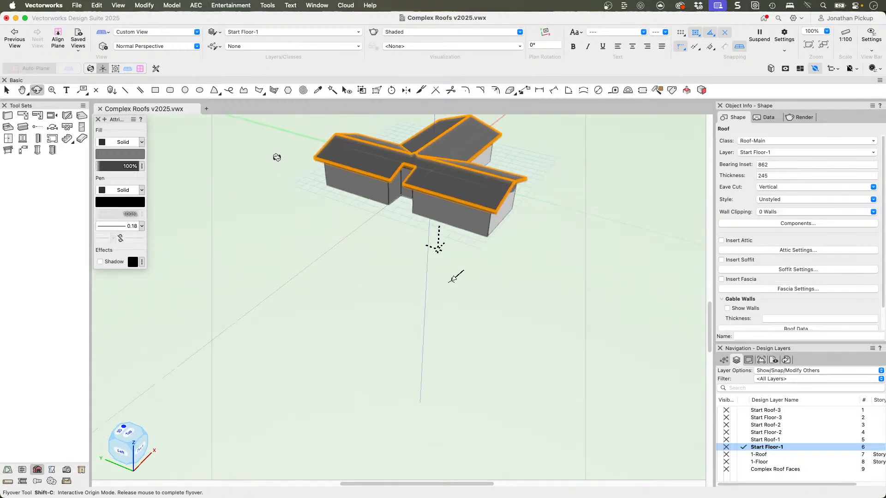
key(x)
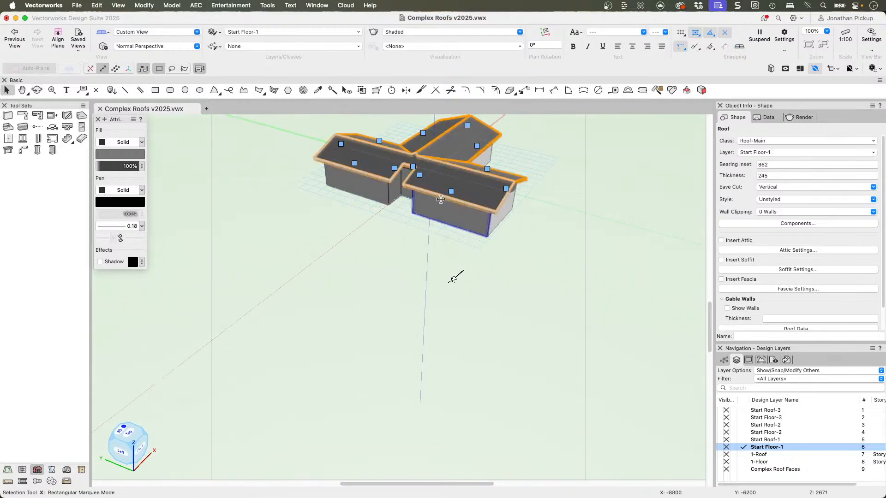
ctrl+middle_drag(438, 197, 348, 180)
scroll(420, 160, up, 5)
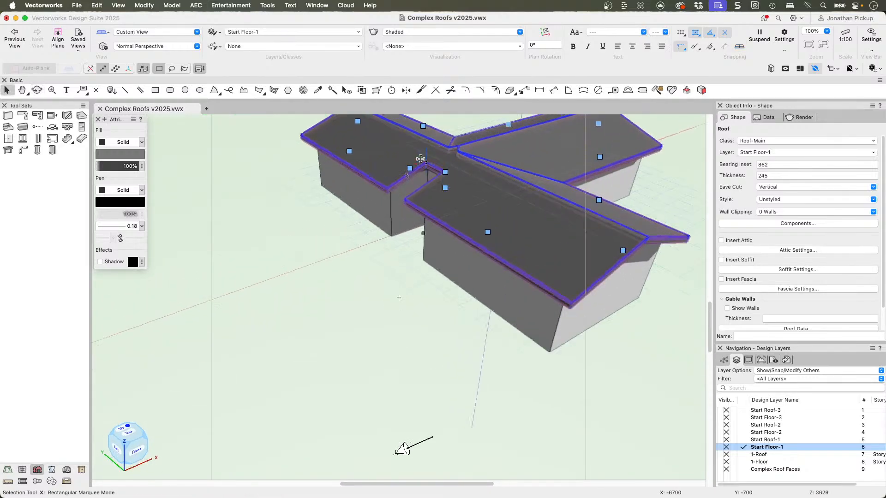
ctrl+middle_drag(412, 178, 496, 199)
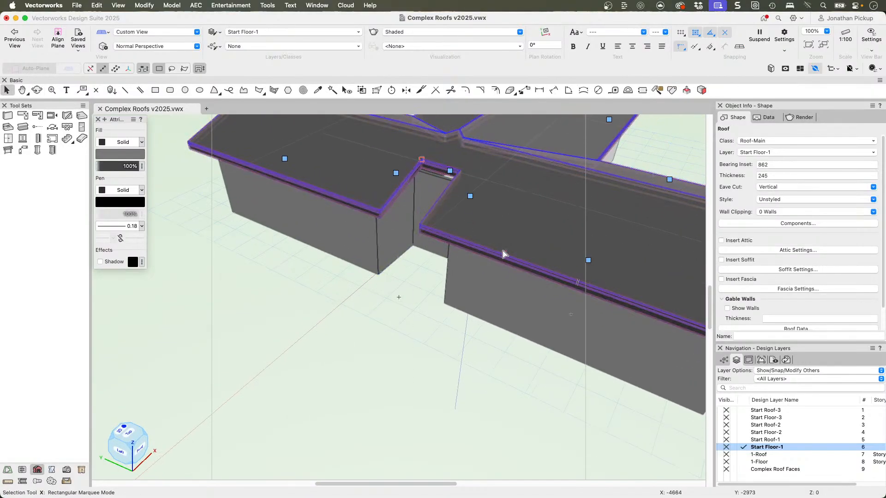
Delete the recess's vertices from the roof outline with the Reshape tool so the roof edge runs straight across, and check it in 3D
key(super+5)
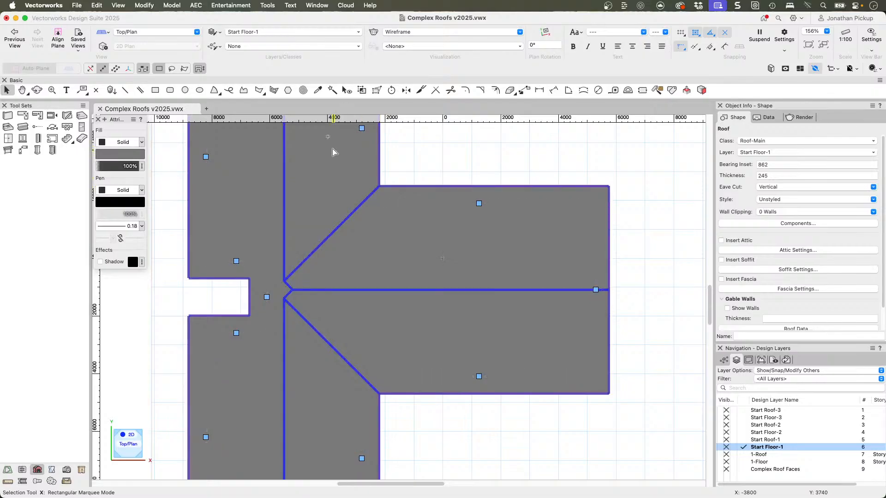
scroll(361, 190, down, 2)
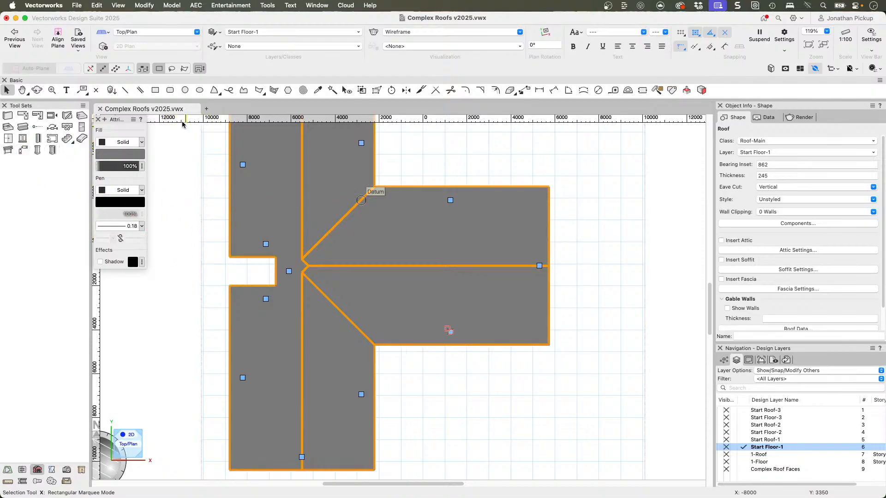
click(377, 91)
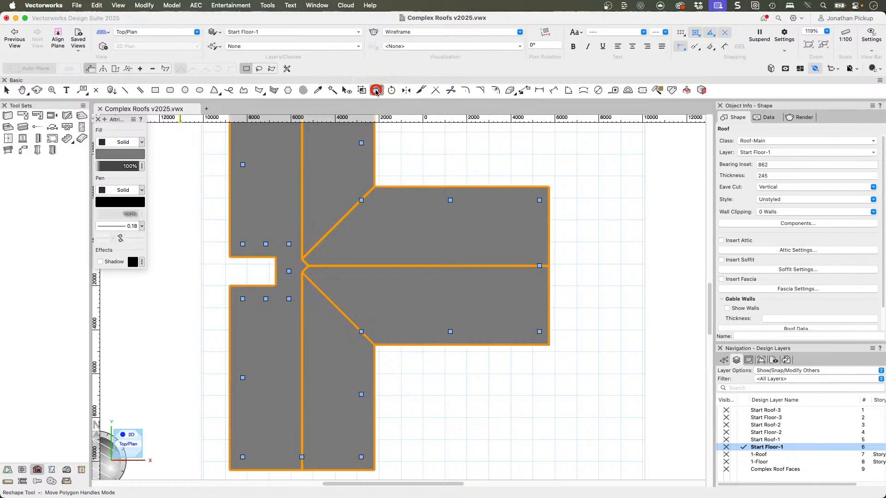
click(152, 69)
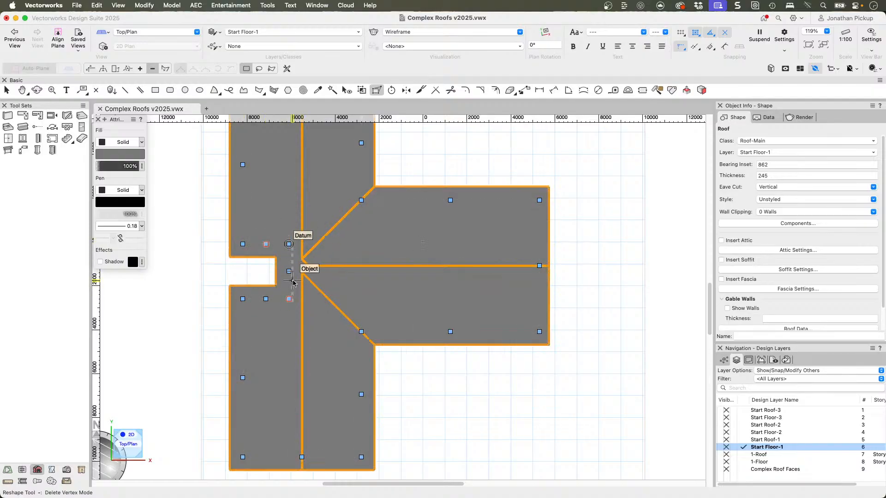
click(289, 299)
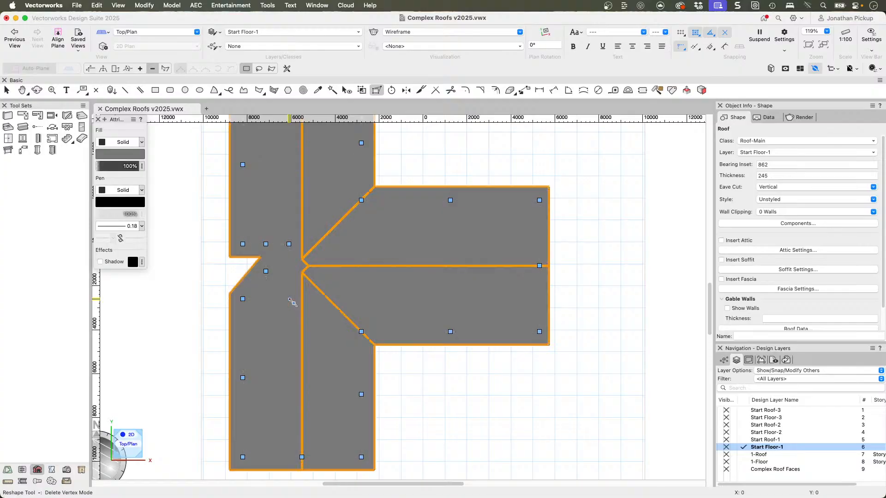
click(289, 245)
ctrl+middle_drag(198, 390, 376, 217)
mouse_move(243, 285)
middle_down()
mouse_move(393, 280)
mouse_move(407, 330)
mouse_move(389, 253)
mouse_move(399, 260)
middle_up()
mouse_move(418, 301)
middle_down()
mouse_move(401, 303)
mouse_move(418, 286)
middle_up()
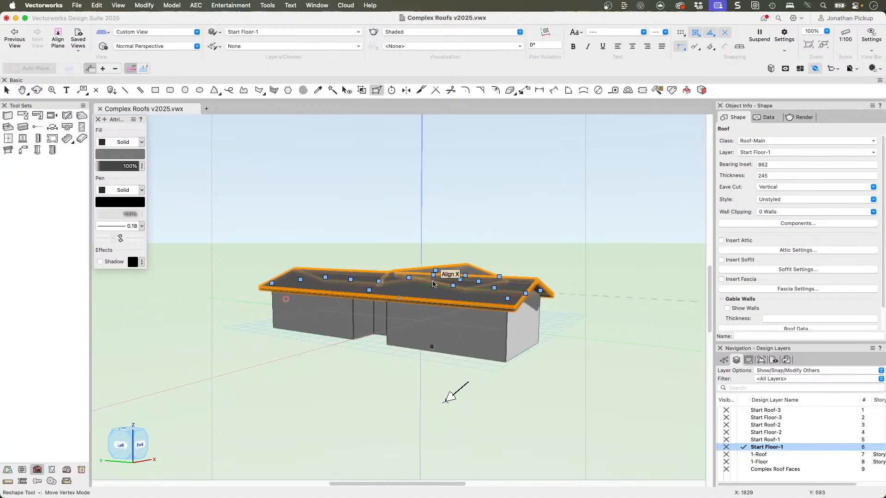
key(F5)
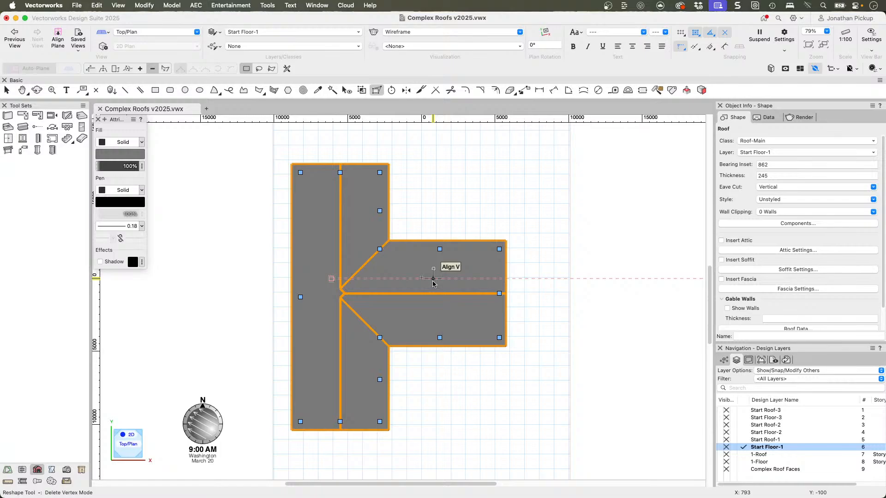
Try adding vertices along the roof's long straight edge with the Reshape tool so one corner steps outwards, and check it in 3D
click(140, 68)
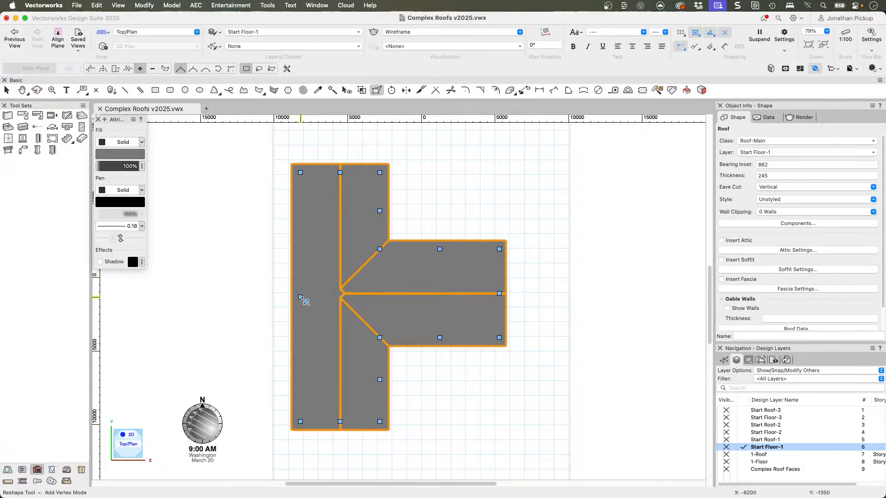
drag(301, 297, 268, 172)
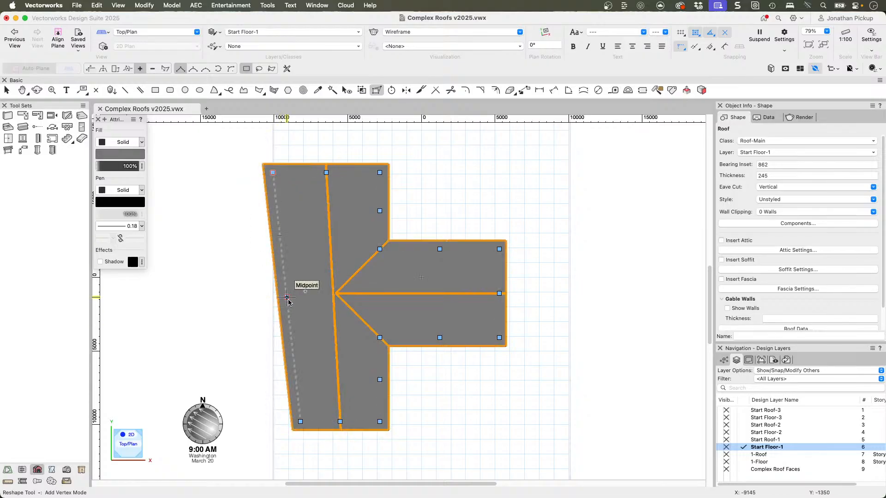
drag(287, 299, 263, 212)
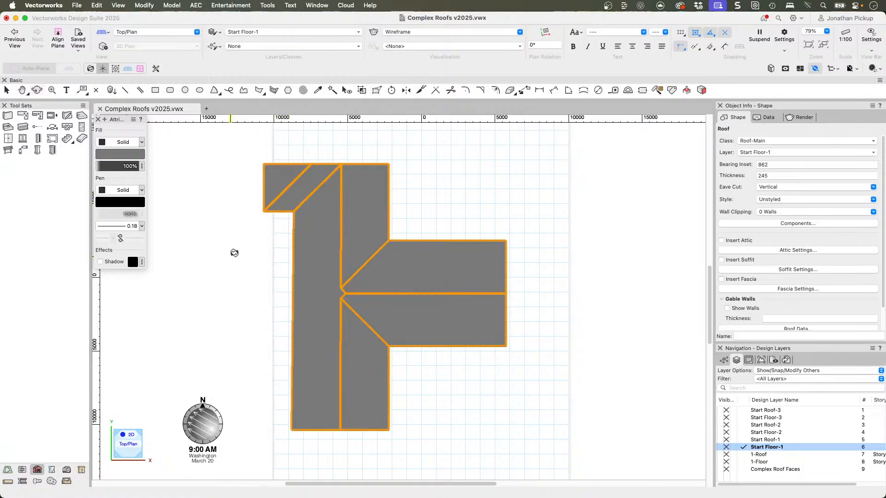
super+middle_drag(233, 253, 446, 115)
middle_drag(271, 219, 485, 292)
super+middle_drag(355, 303, 304, 314)
key(super+5)
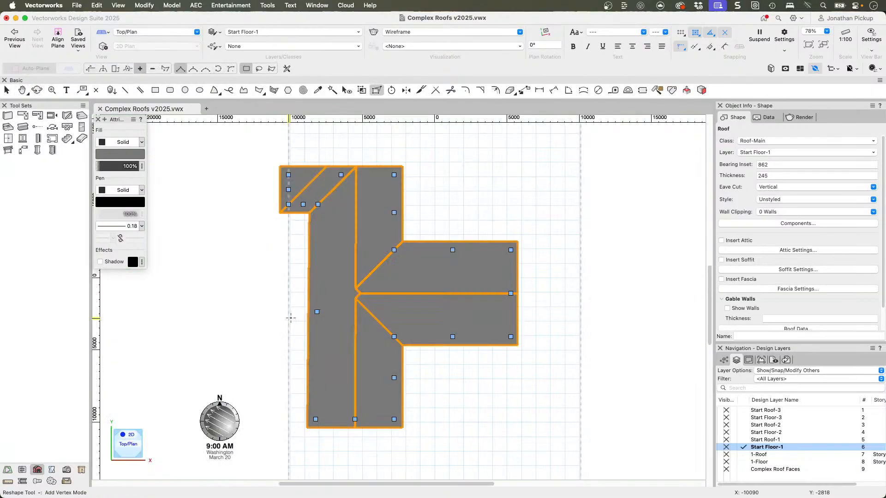
click(289, 318)
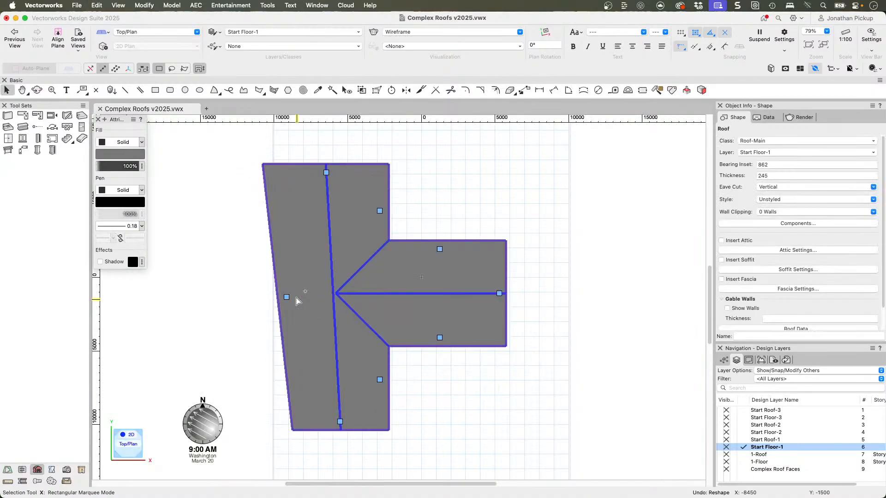
drag(296, 300, 297, 301)
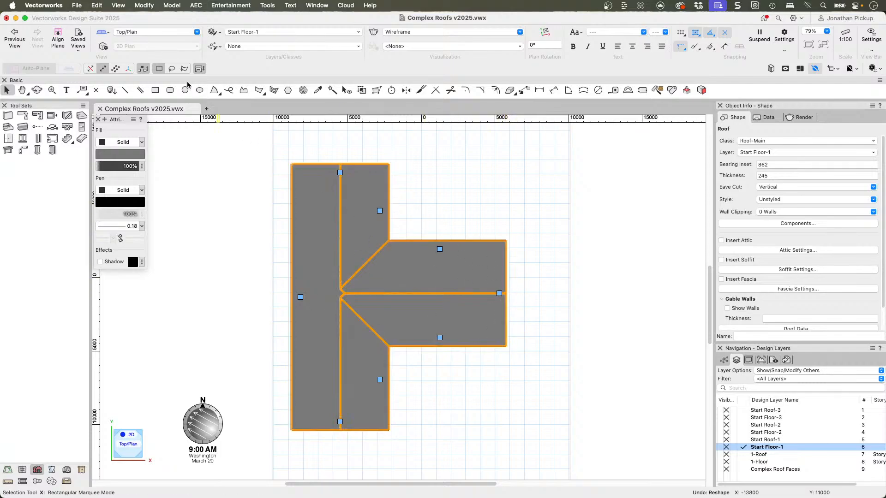
Extend the projecting wing outwards by moving its gable edge parallel with the Reshape tool, and check the longer roof in 3D
key(shift+r)
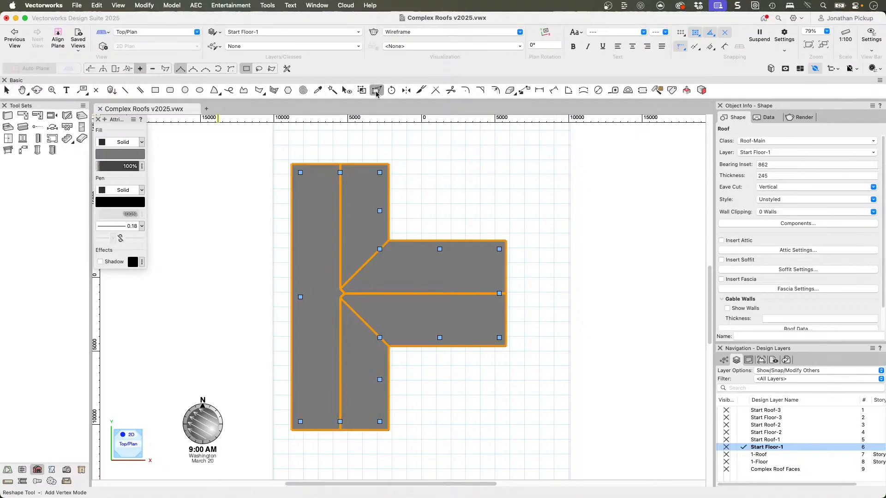
click(103, 68)
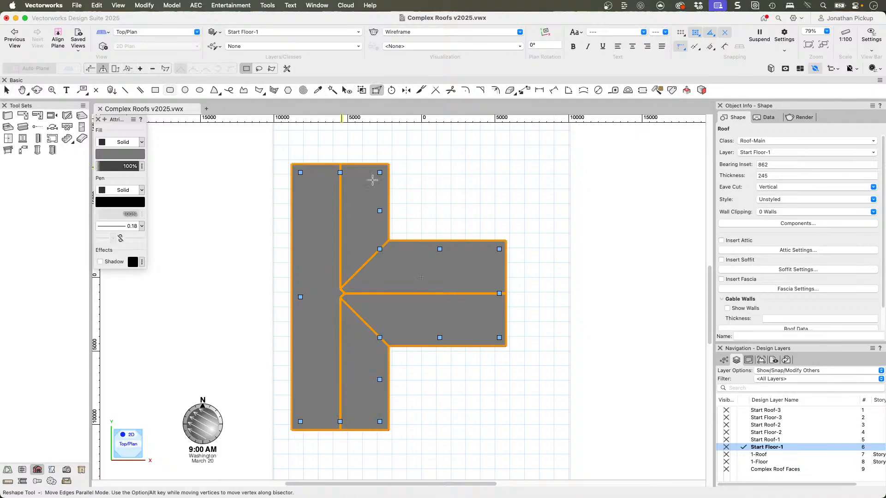
drag(499, 294, 588, 293)
mouse_move(475, 347)
ctrl+middle_down()
mouse_move(429, 339)
mouse_move(454, 293)
mouse_move(385, 224)
ctrl+middle_up()
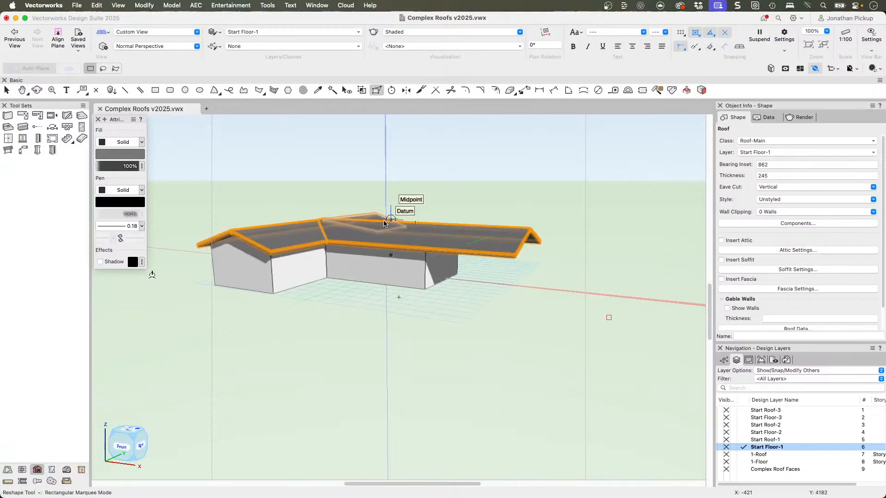
key(0)
key(x)
key(x)
key(3)
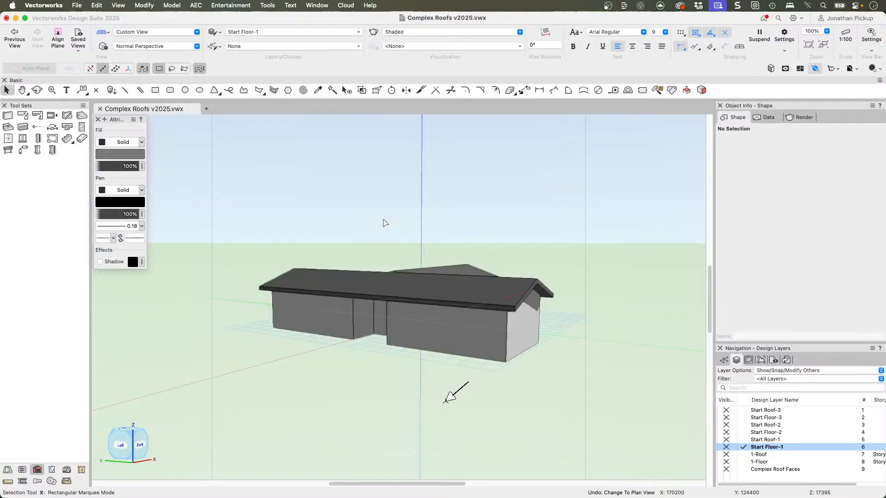
Undo the roof reshaping and the gable changes around the recess, back to the roof that follows the recess with eaves
key(super+z)
key(super+z)
key(super+z)
key(super+z)
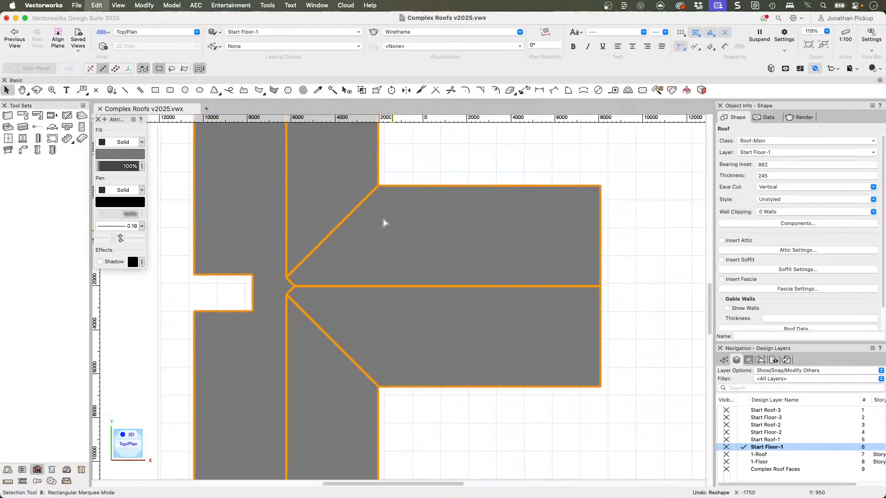
key(super+z)
key(super+z)
key(super+z)
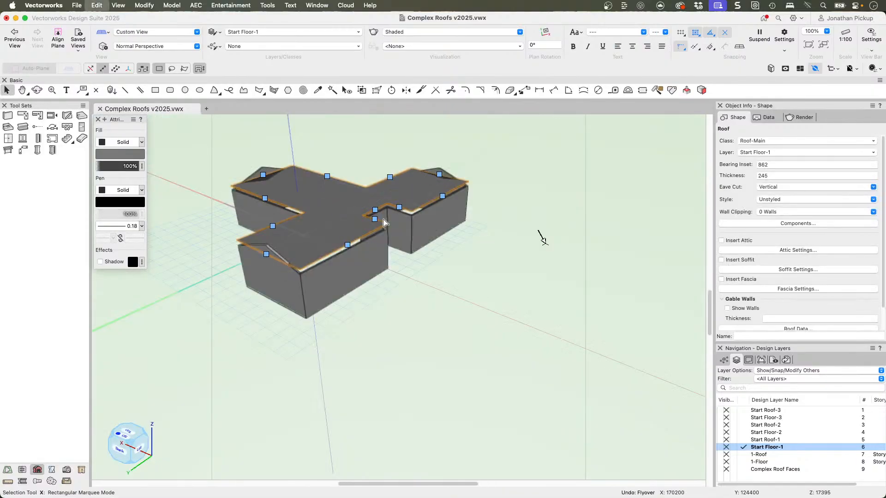
key(super+z)
key(super+z)
key(super+z)
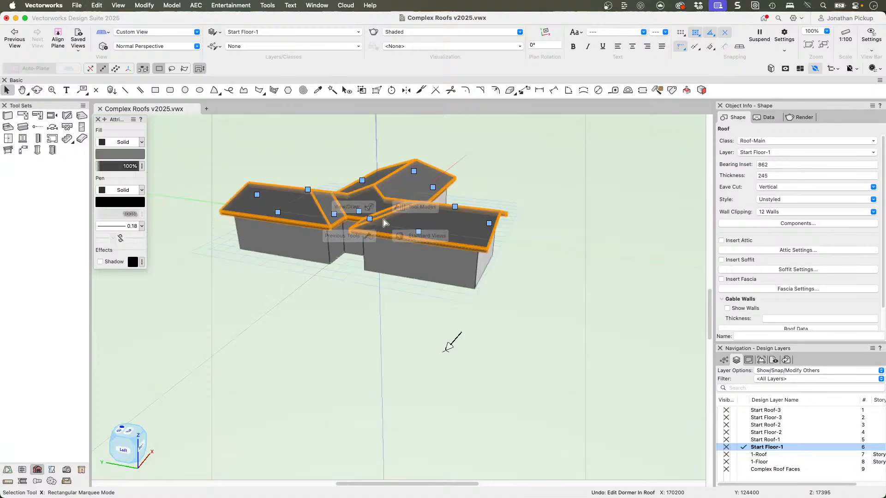
key(super+z)
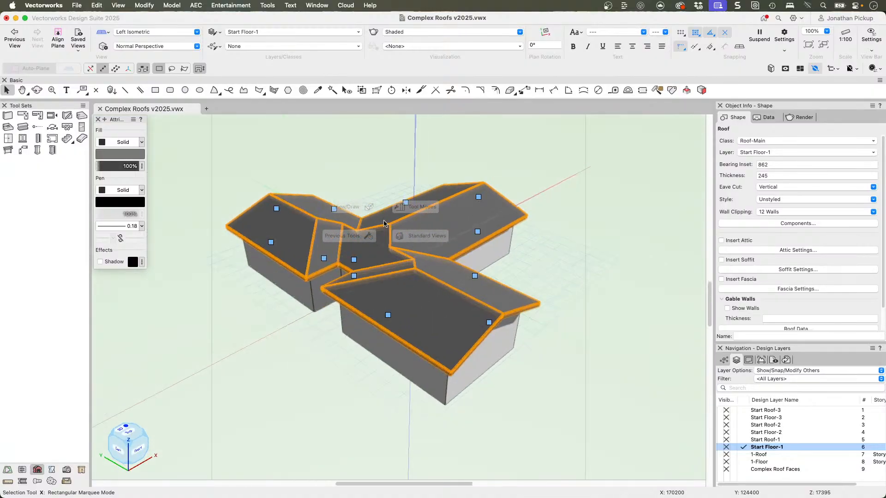
Examine the roof's gable ends, eaves and recess from several sides, and leave the roof selected
click(503, 270)
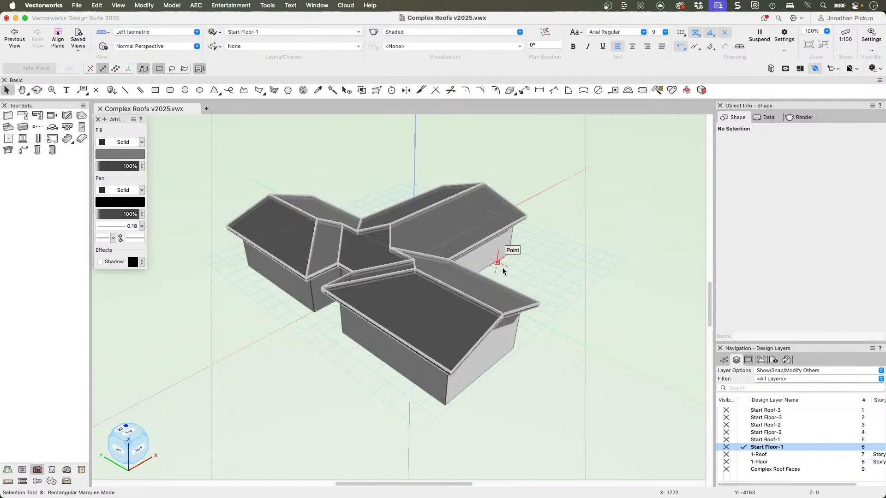
click(437, 306)
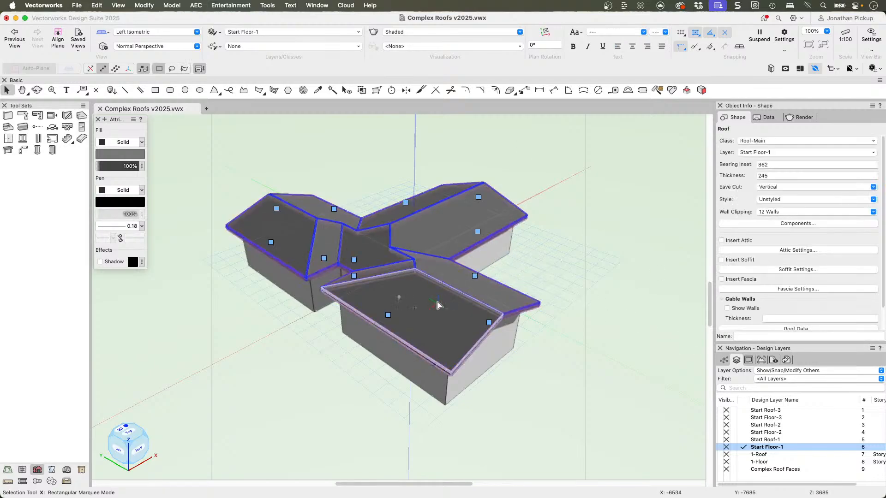
super+middle_drag(518, 329, 506, 275)
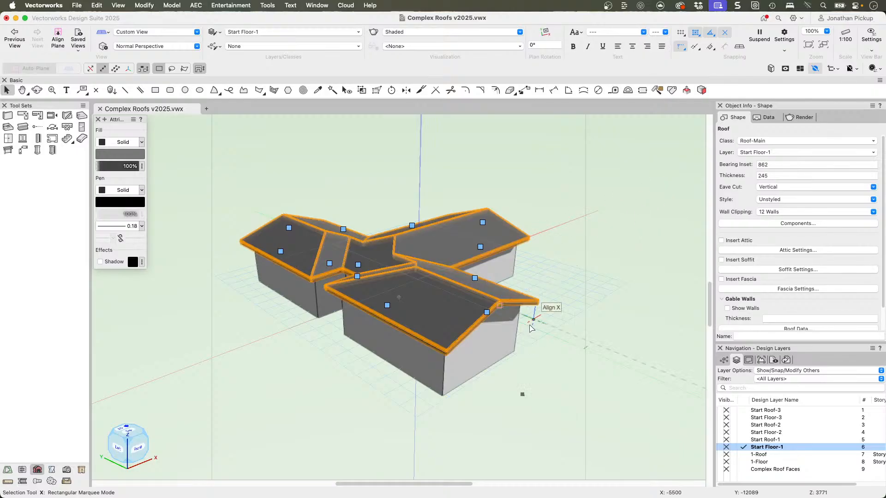
middle_drag(530, 322, 468, 284)
click(544, 300)
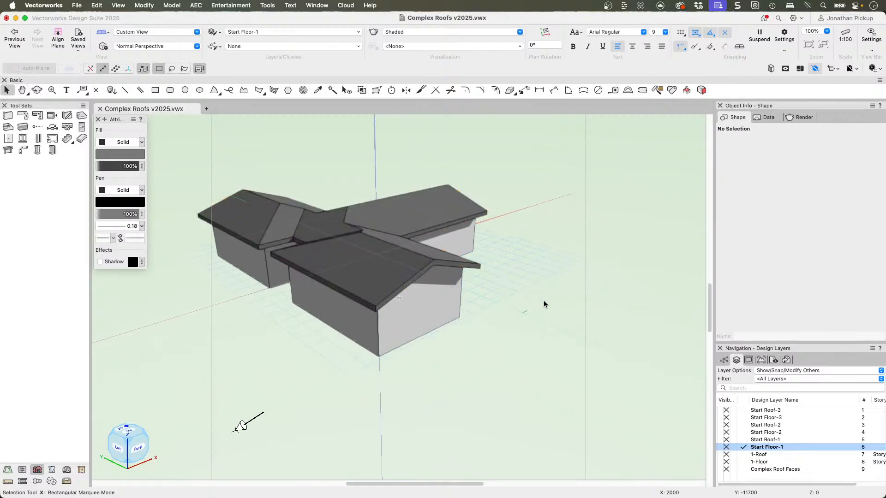
super+middle_drag(545, 301, 554, 272)
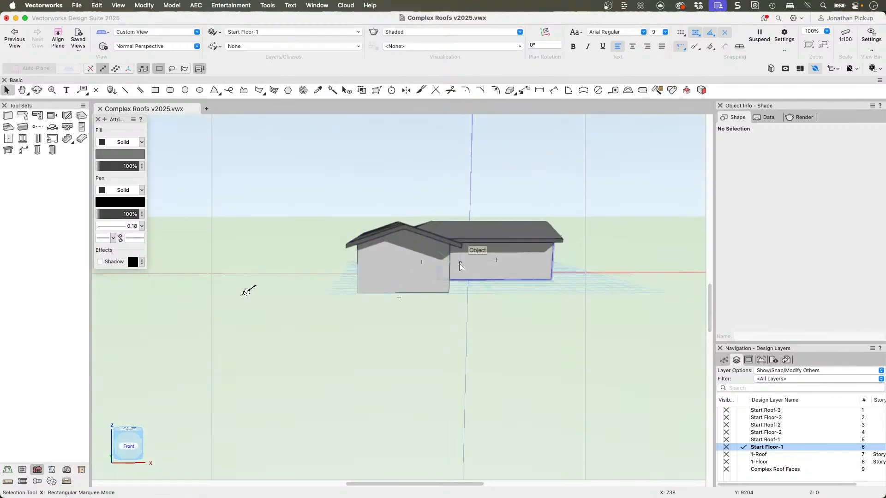
super+middle_drag(463, 232, 381, 238)
click(381, 239)
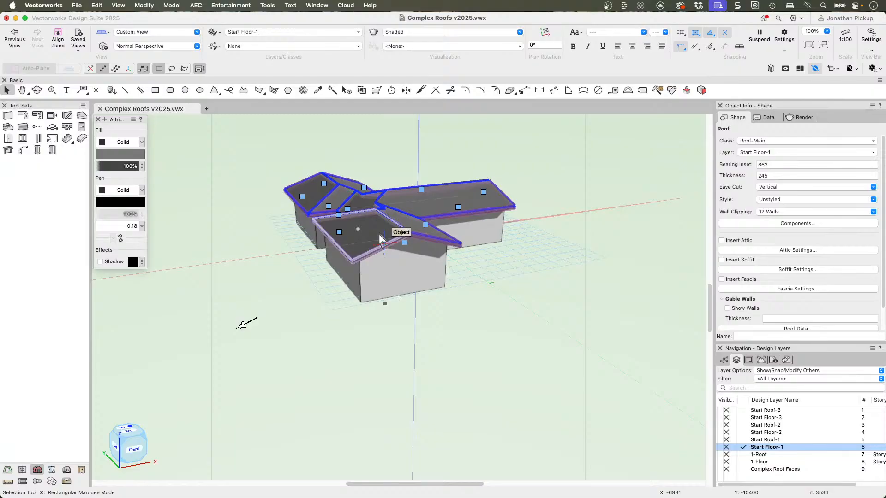
click(493, 273)
right_click(492, 273)
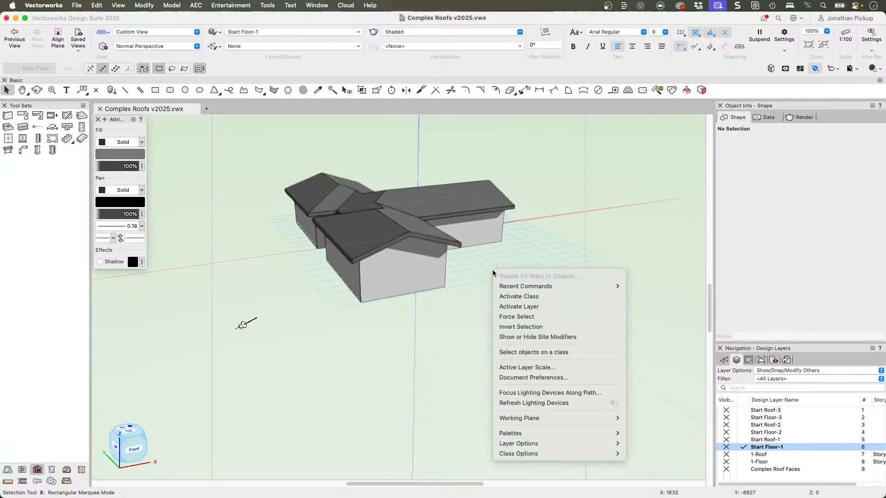
click(420, 264)
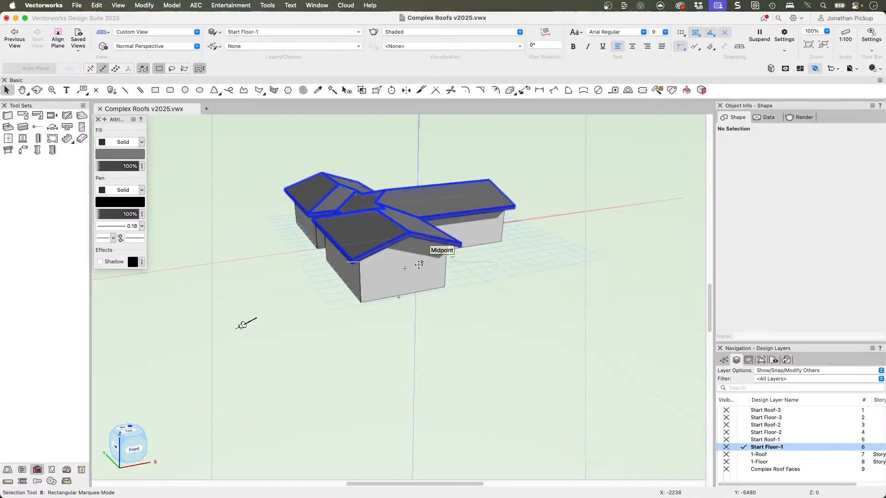
right_click(429, 213)
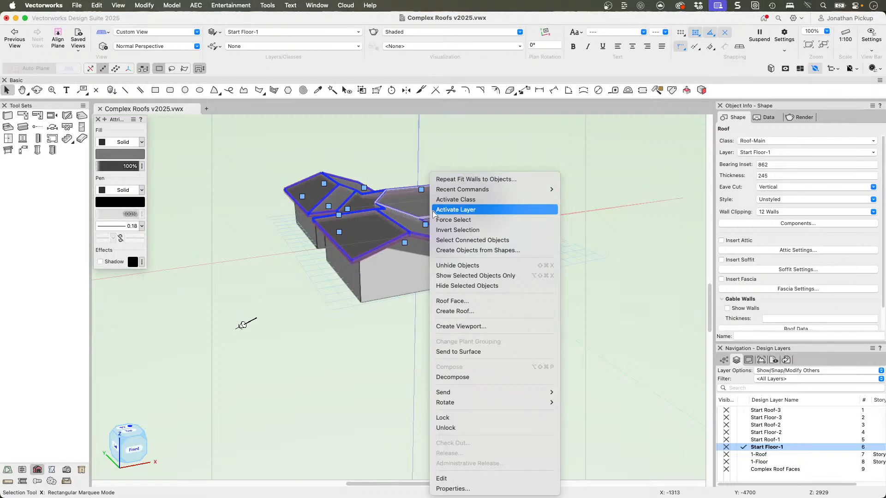
click(706, 215)
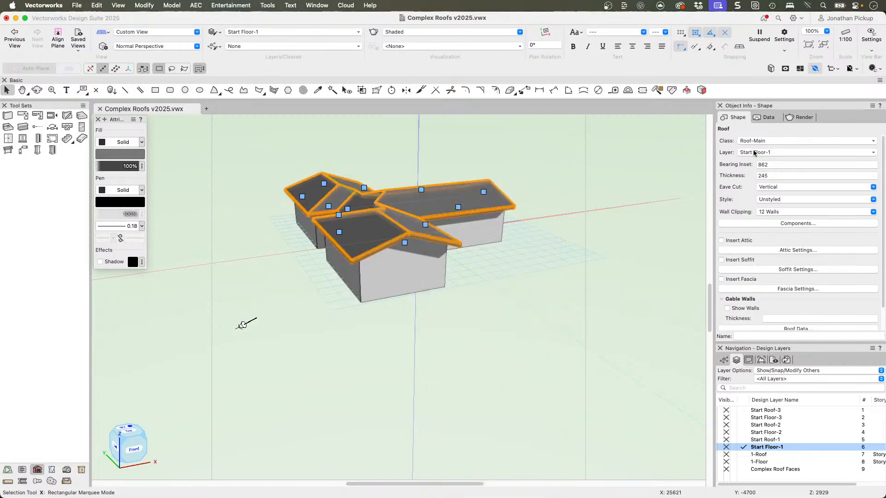
click(768, 153)
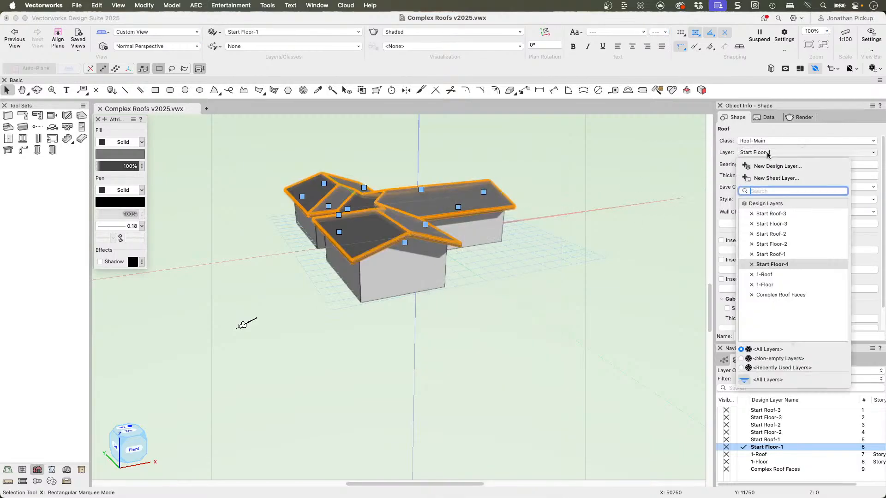
click(777, 167)
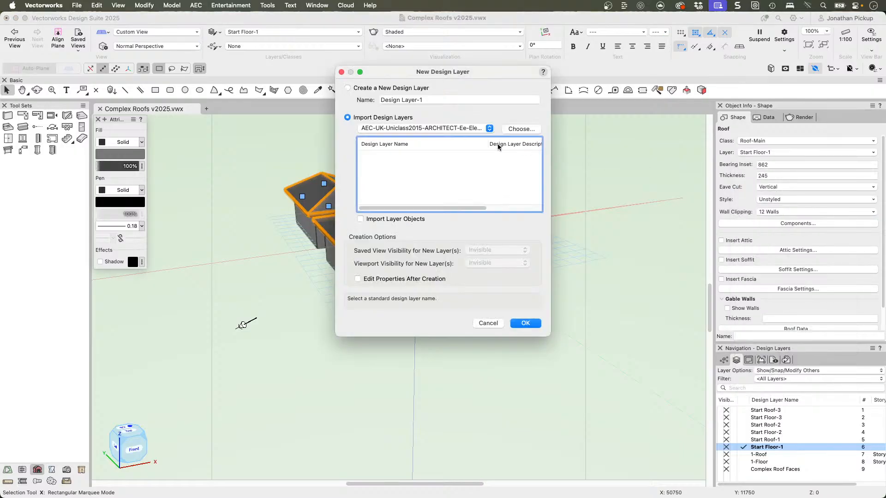
click(348, 88)
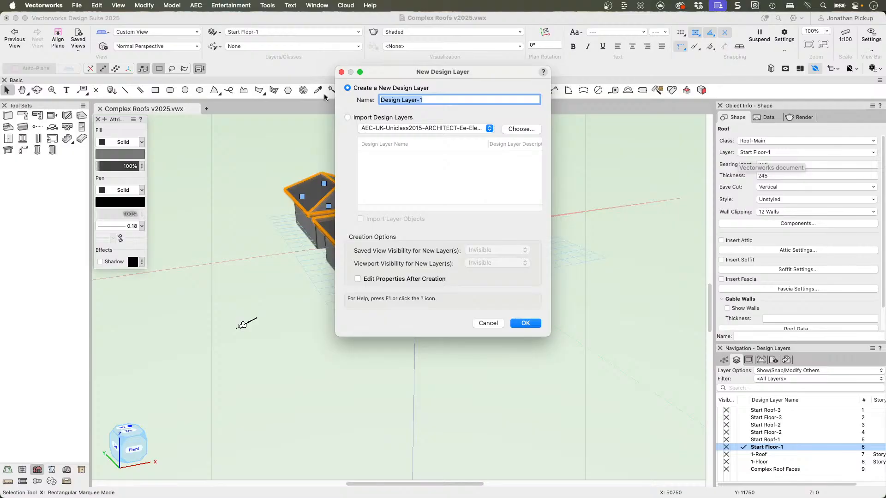
key(Escape)
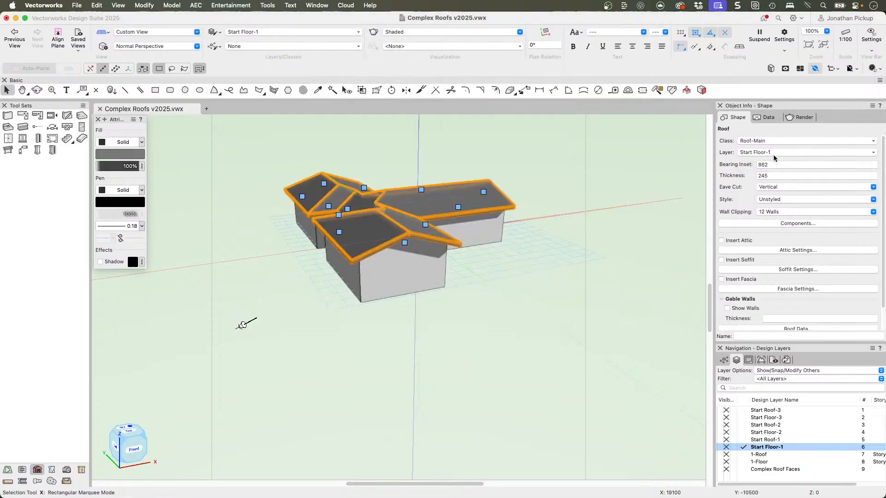
Move the selected roof to the Start Roof-1 layer and make that layer active
click(747, 154)
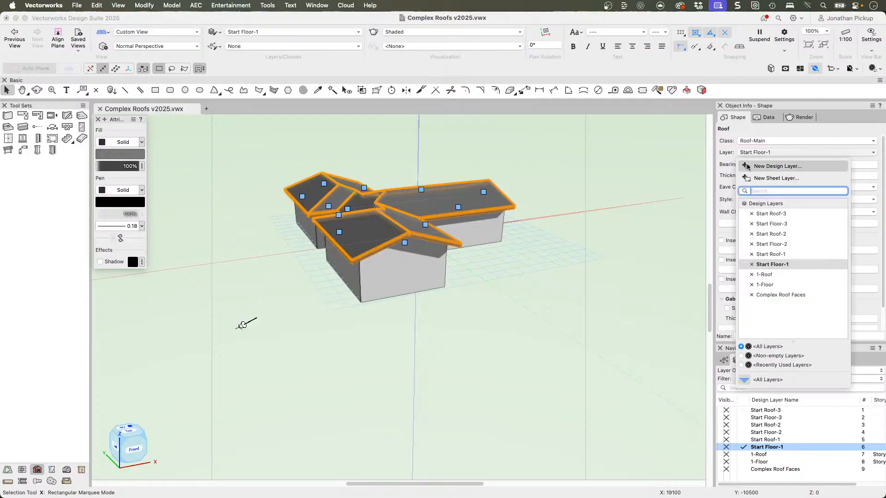
click(748, 253)
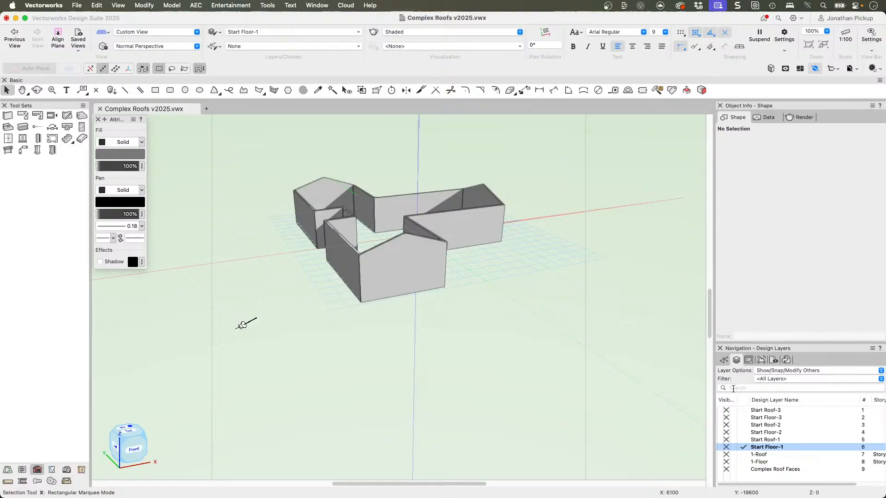
click(742, 440)
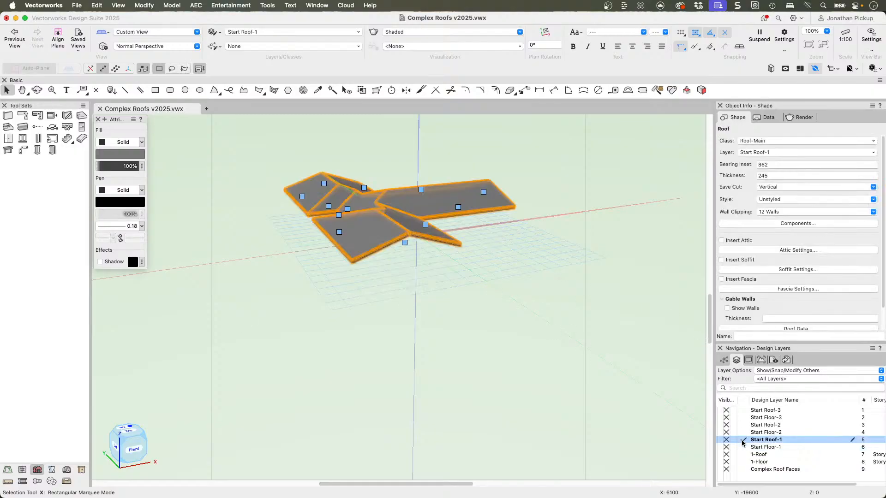
Make the Start Floor-1 layer visible and inspect its walls together with the roof
click(720, 447)
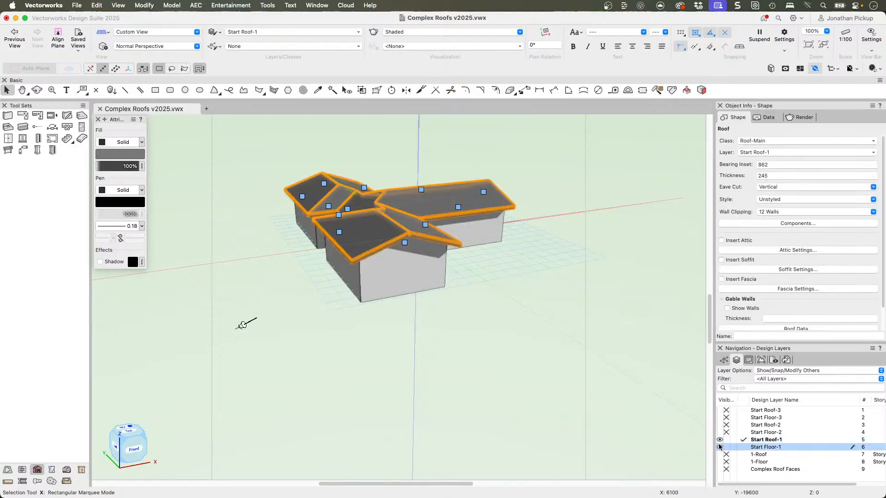
ctrl+middle_drag(606, 327, 518, 321)
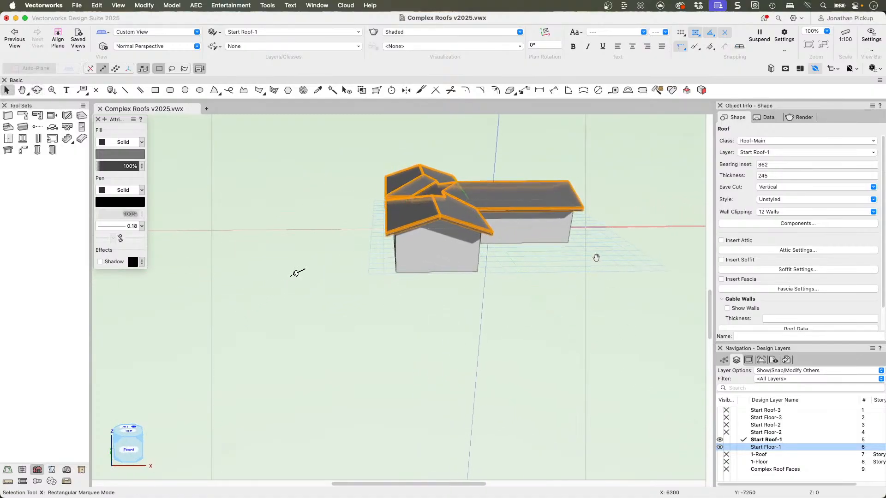
middle_drag(595, 257, 515, 295)
ctrl+middle_drag(602, 273, 477, 244)
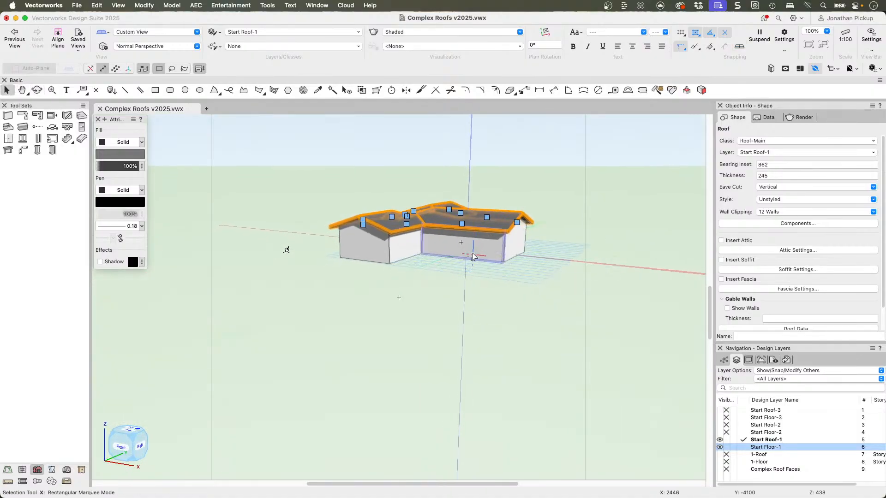
Set the elevation of the Start Roof-1 layer to 3000
right_click(767, 440)
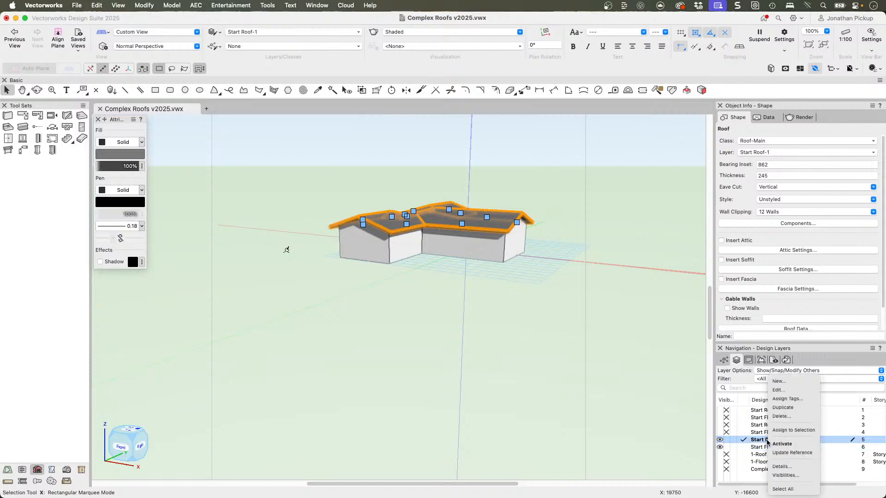
click(773, 393)
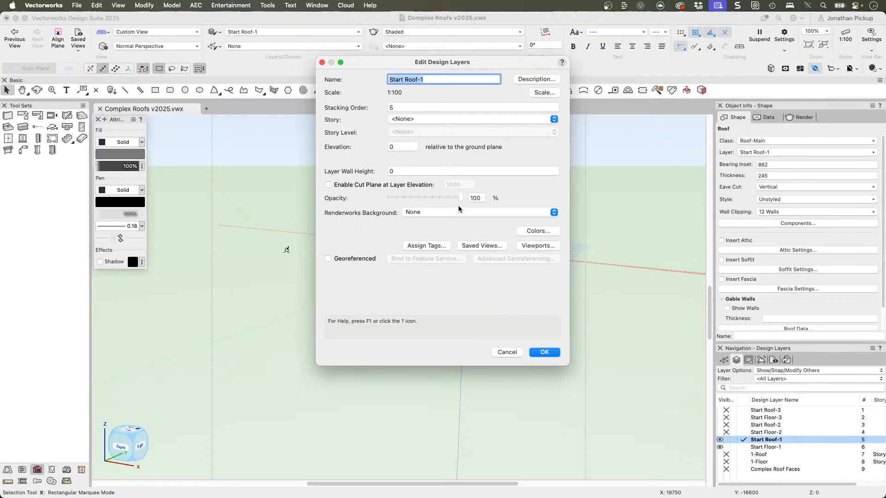
click(396, 147)
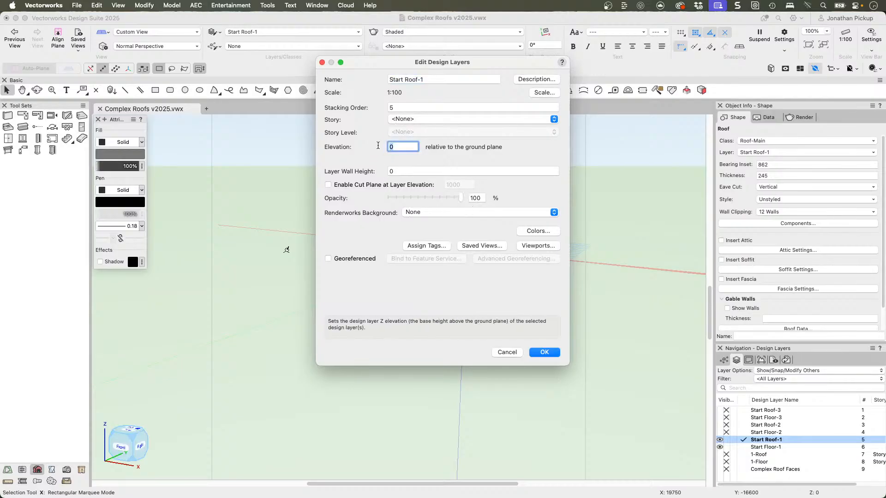
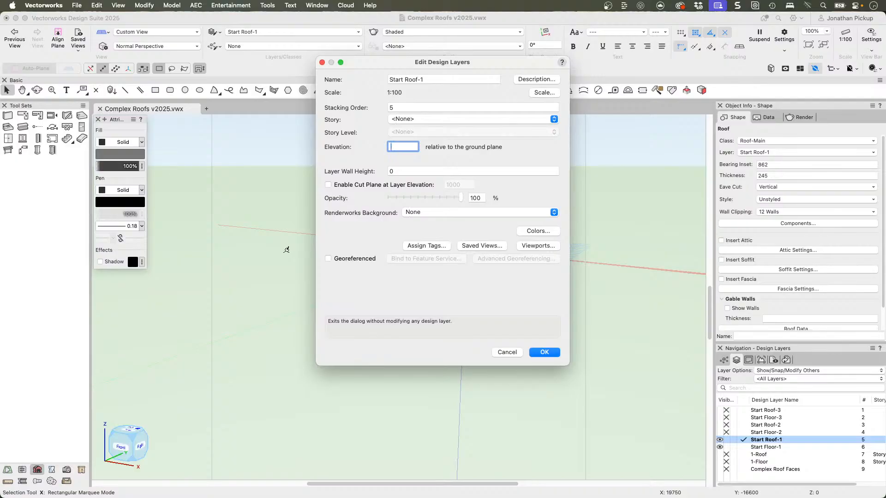
text(300)
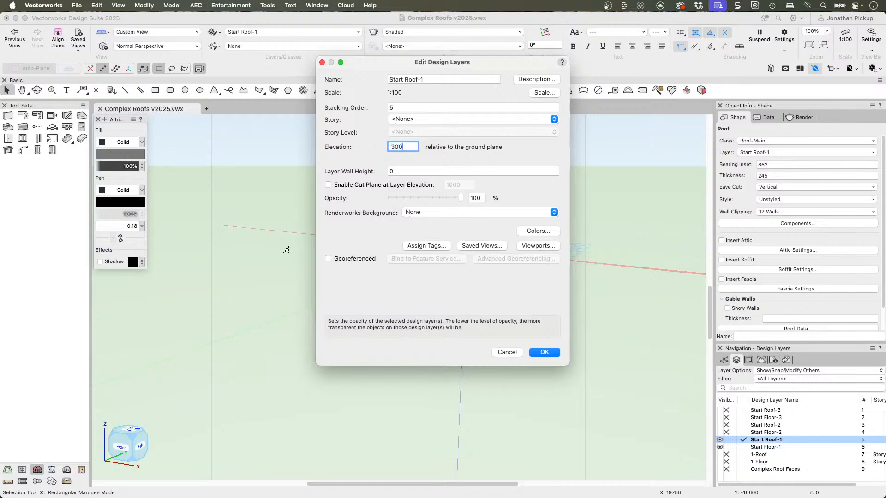
text(0)
key(Return)
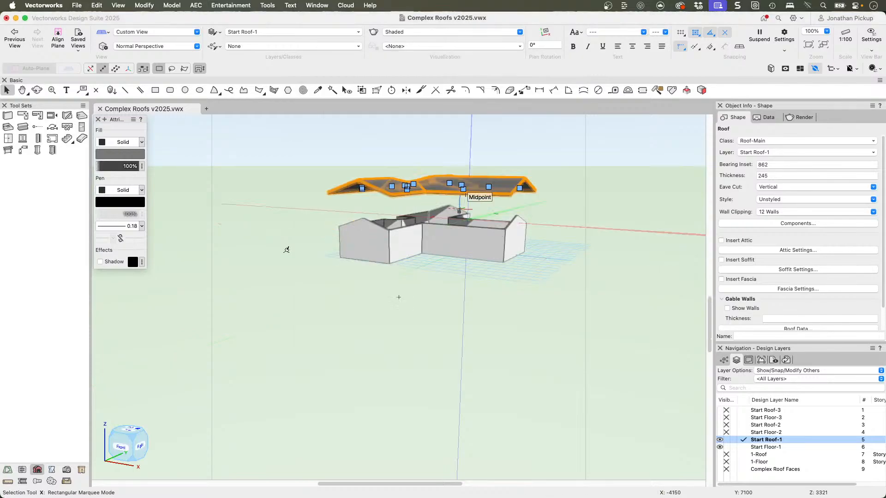
Set the bearing height to 0 for the entire roof
click(407, 190)
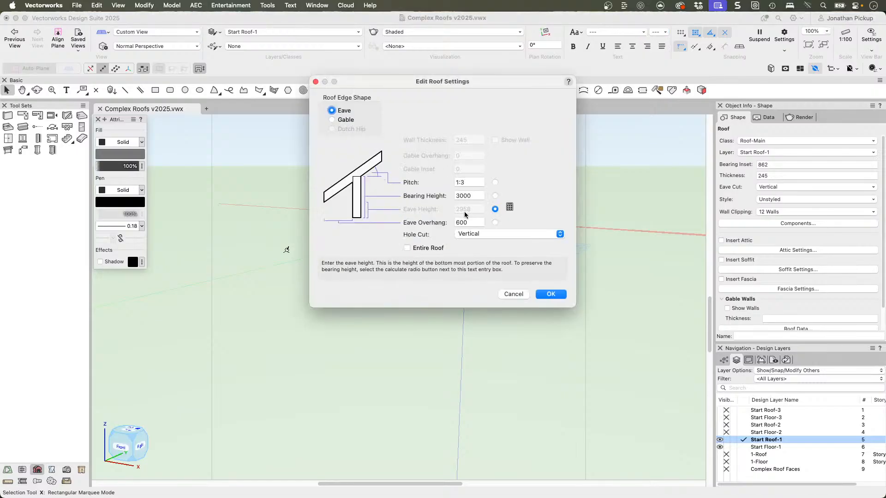
click(477, 195)
double_click(478, 196)
text(0)
key(Tab)
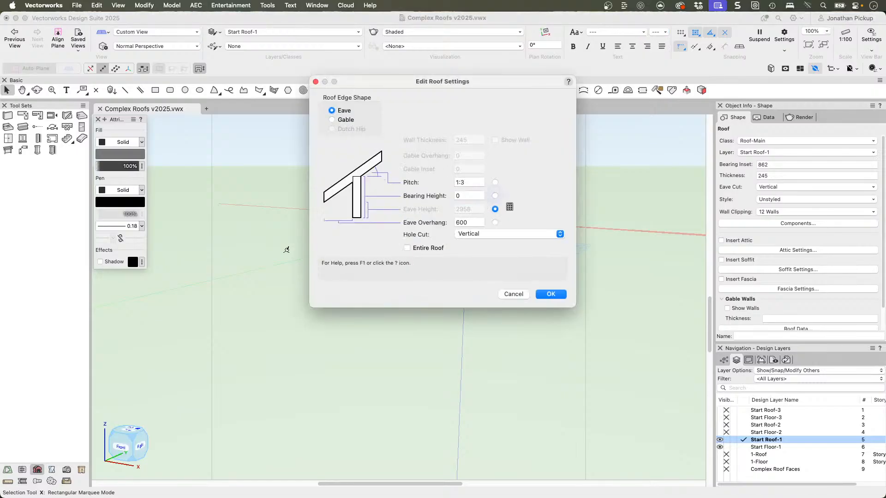
click(431, 249)
click(551, 294)
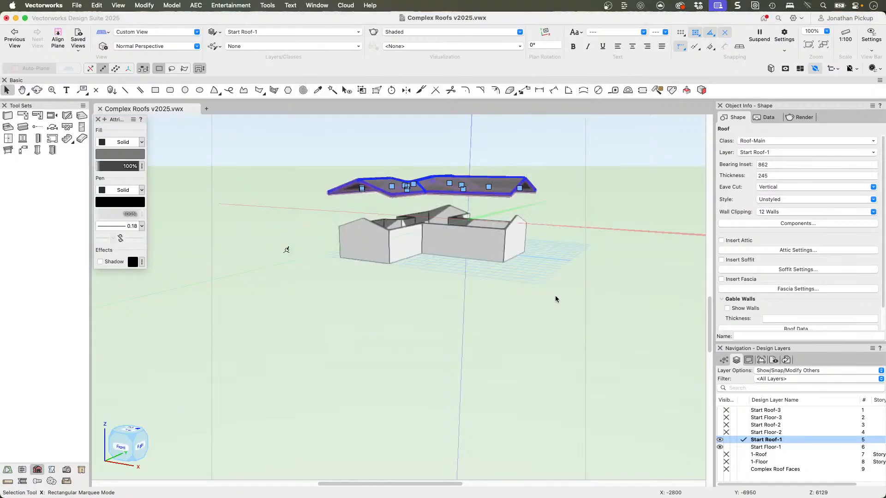
Check the bearing height of the raised roof's front eave and the elevation of the Start Roof-1 layer
shift+middle_drag(466, 277, 561, 312)
scroll(389, 302, up, 3)
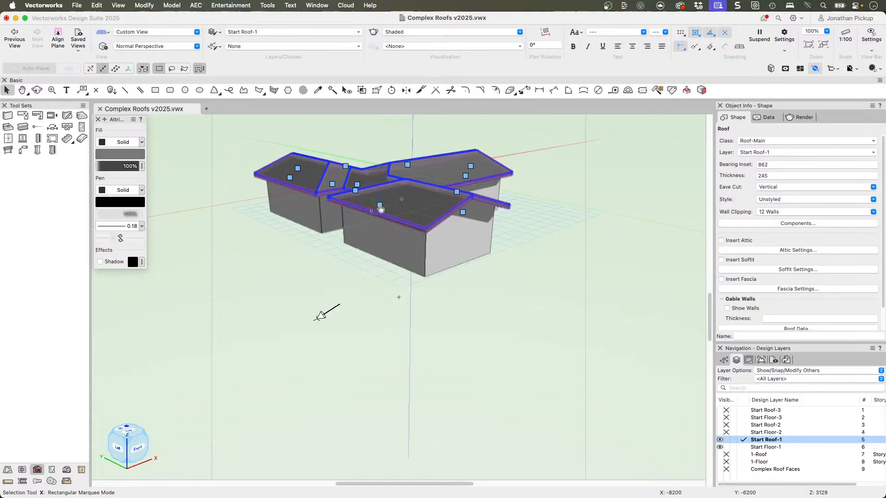
click(380, 208)
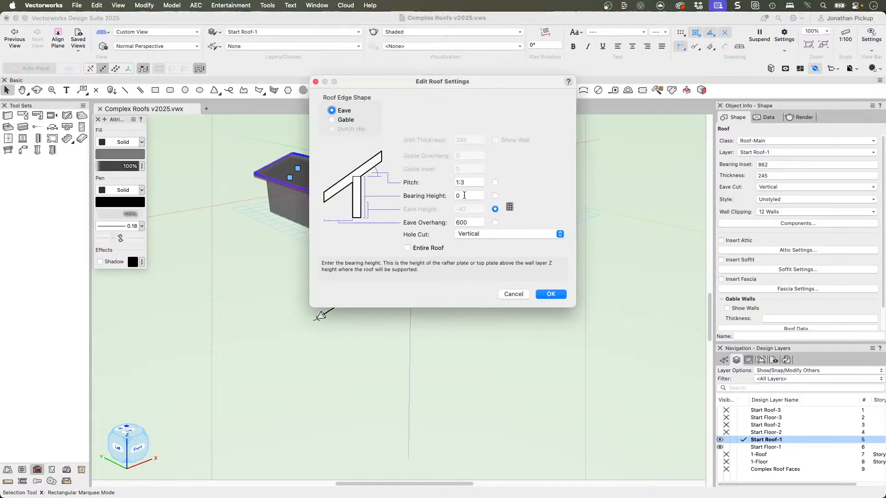
click(550, 294)
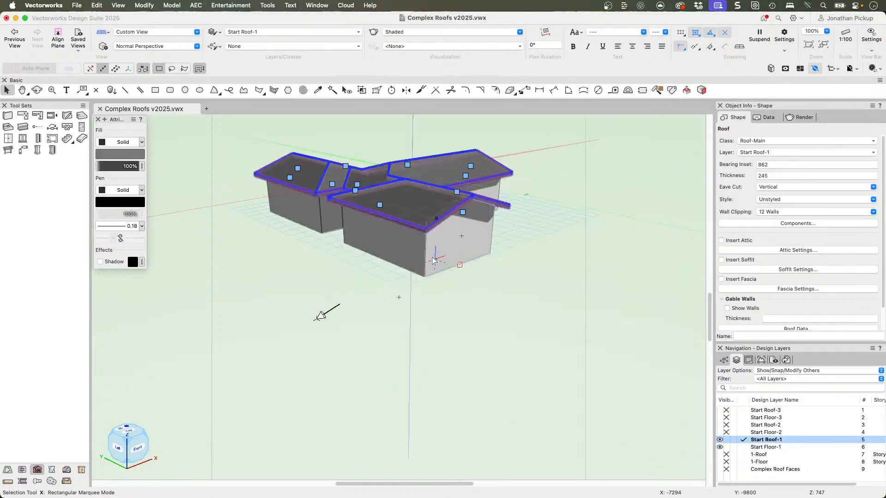
key(shift+v)
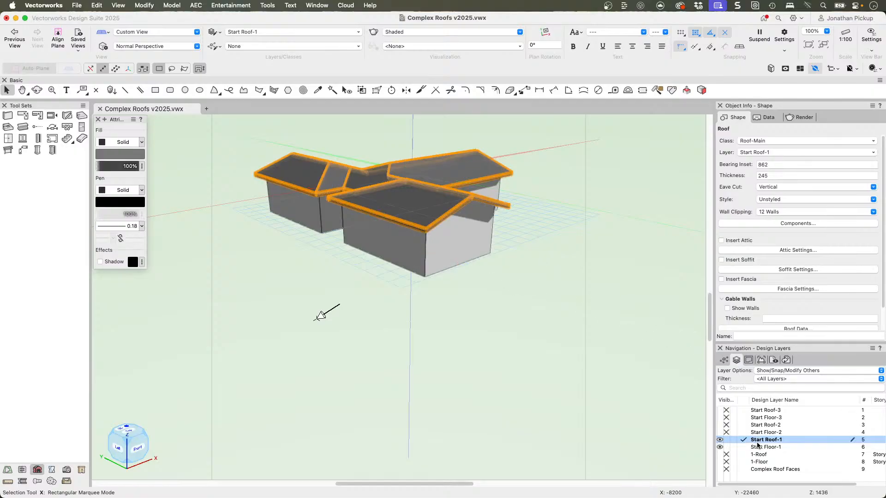
right_click(756, 440)
click(776, 390)
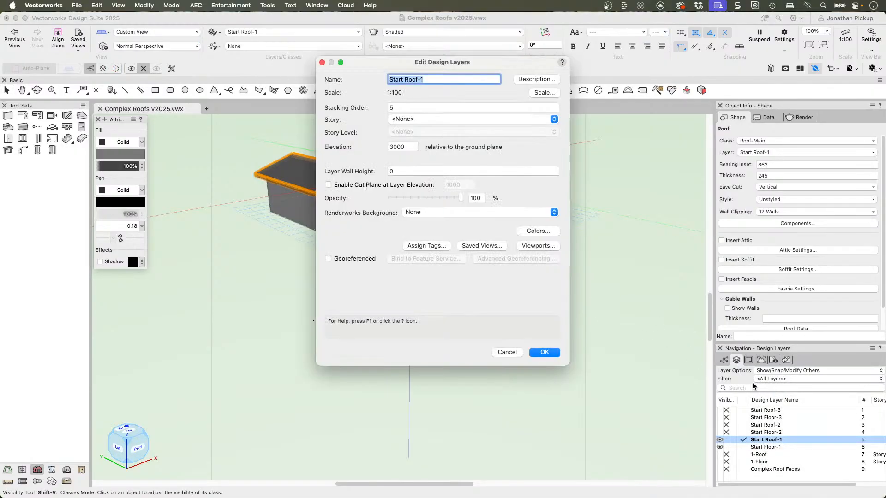
key(Return)
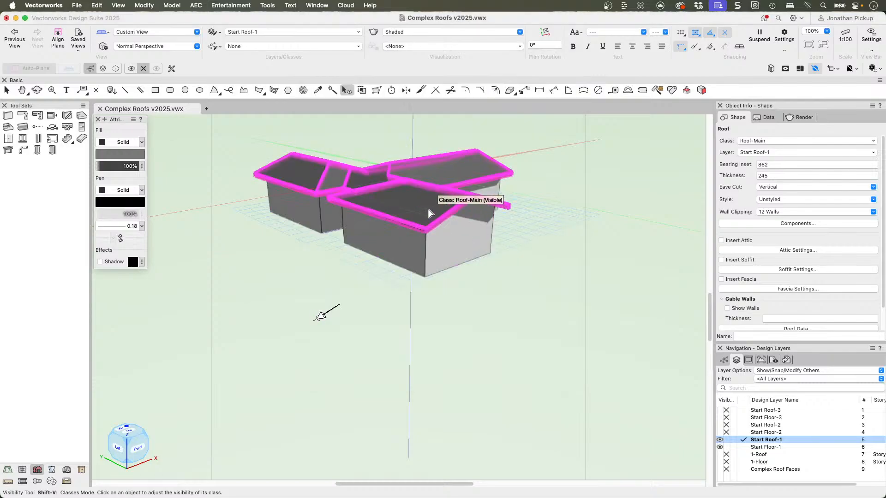
Hide the Roof-Main class with the Visibility tool, and undo the visibility change
ctrl+middle_drag(431, 213, 470, 276)
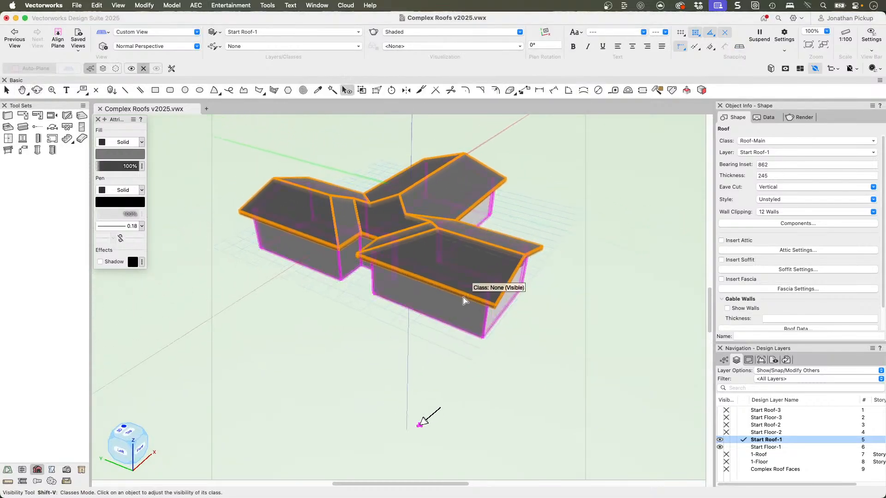
click(440, 276)
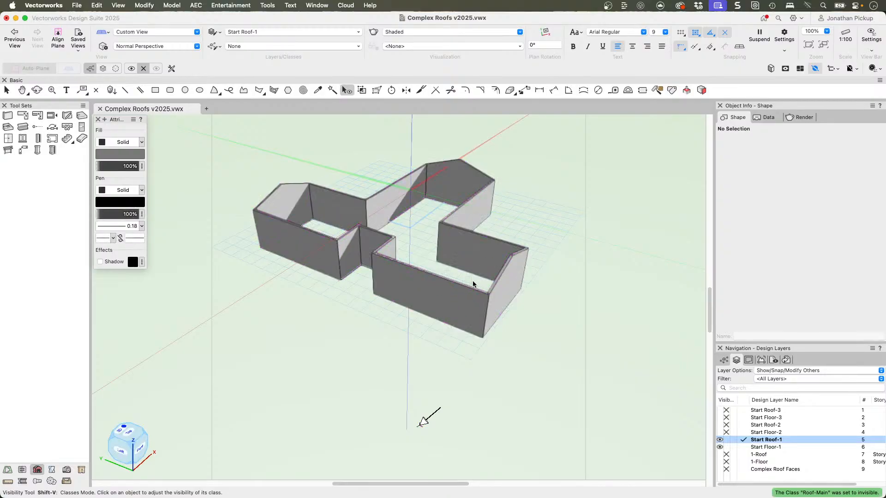
key(super+z)
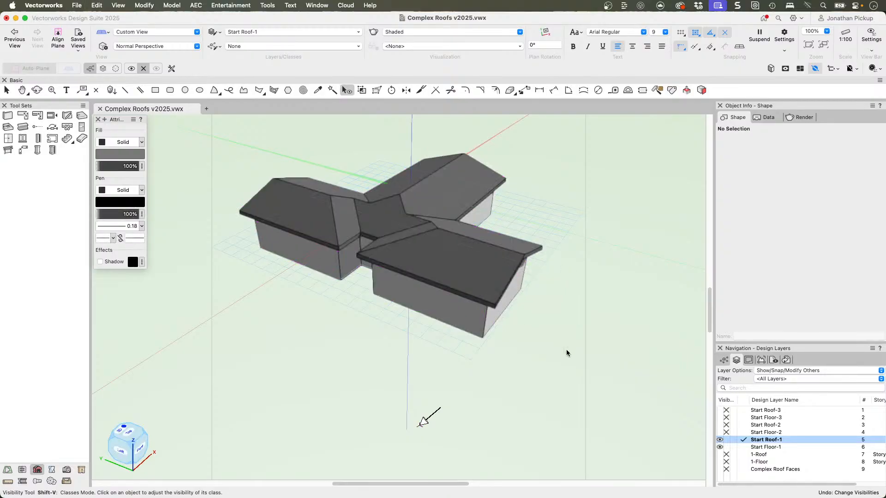
Give the front wing's eave a negative bearing height and inspect how the roof meets the walls
key(x)
click(441, 251)
double_click(429, 277)
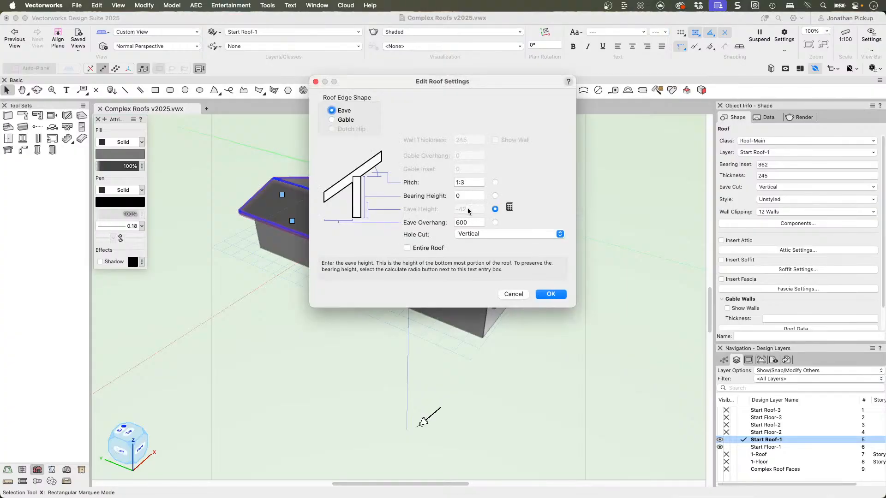
drag(467, 196, 437, 194)
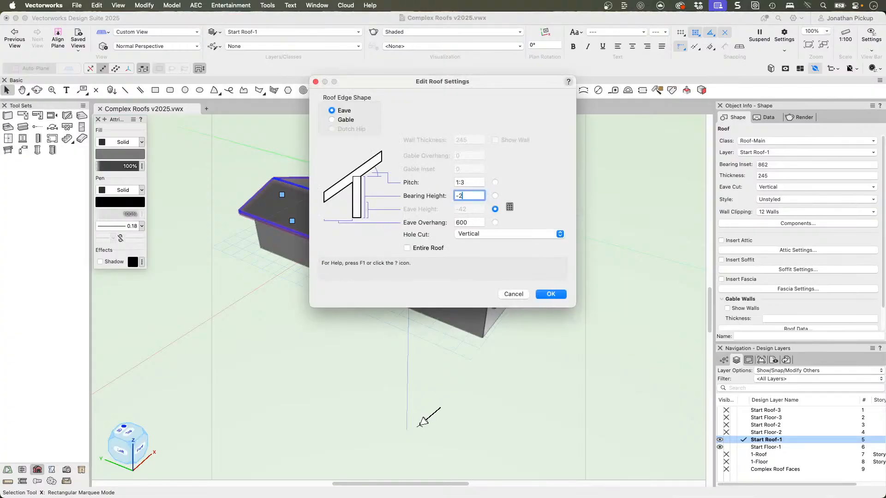
key(Return)
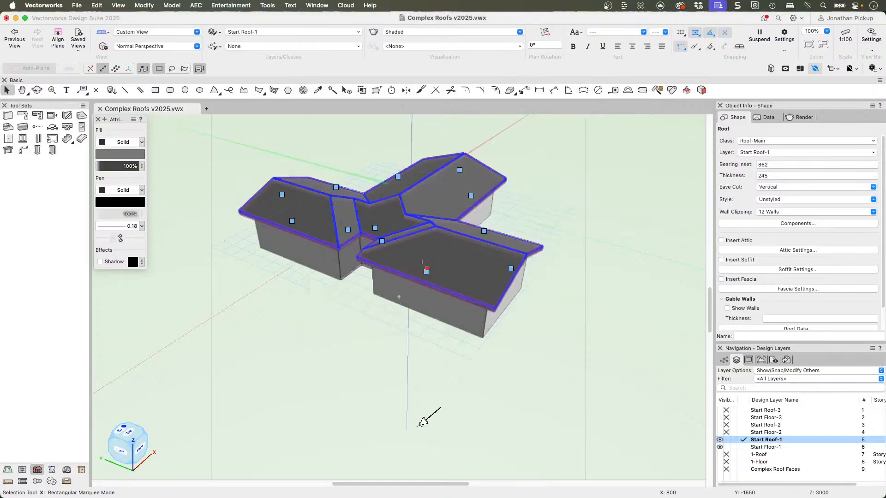
ctrl+middle_drag(466, 251, 349, 196)
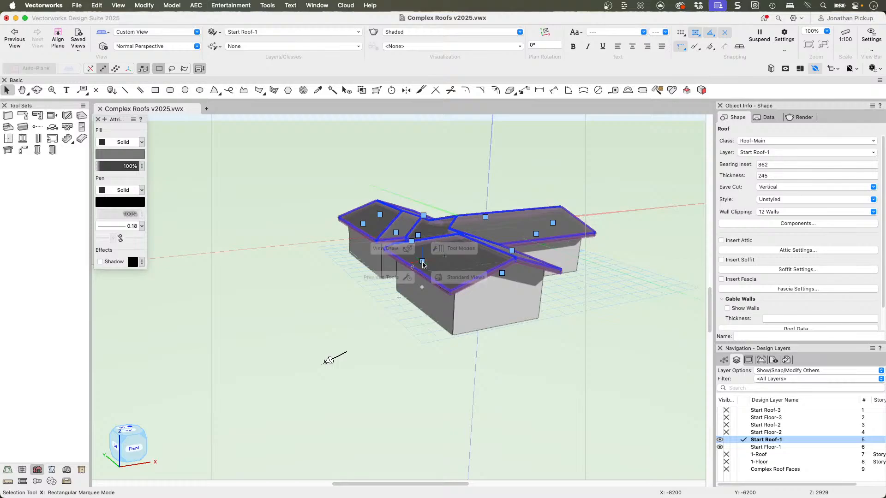
Undo the bearing height edits and the elevation change of the Start Roof-1 layer
key(super+z)
key(super+z)
key(super+z)
key(super+z)
key(super+z)
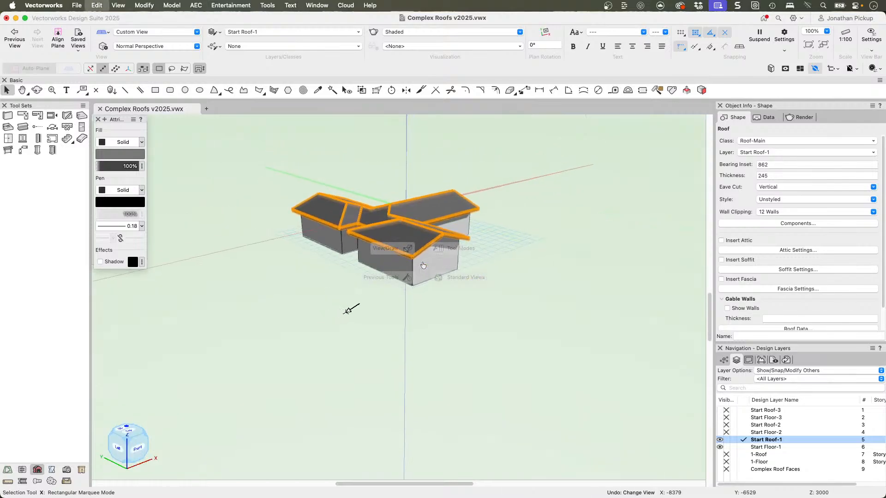
key(super+z)
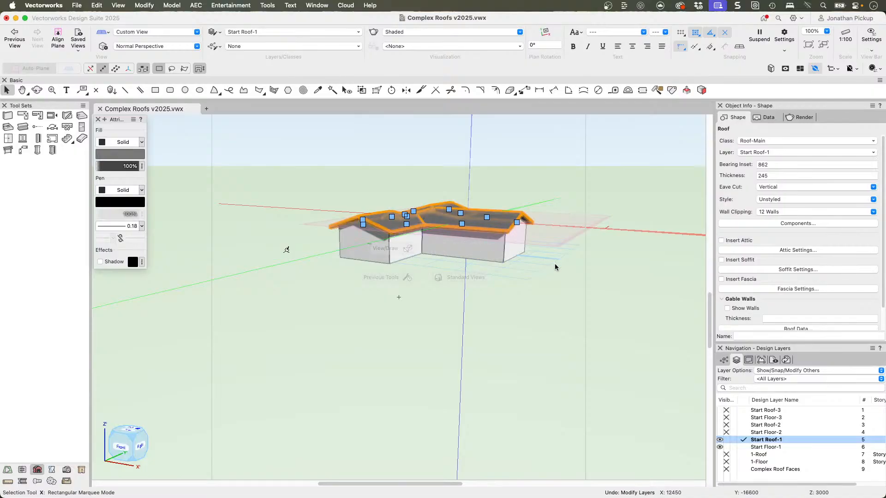
Set the bearing height of the long front eave to 2800, with the change limited to that roof edge
key(x)
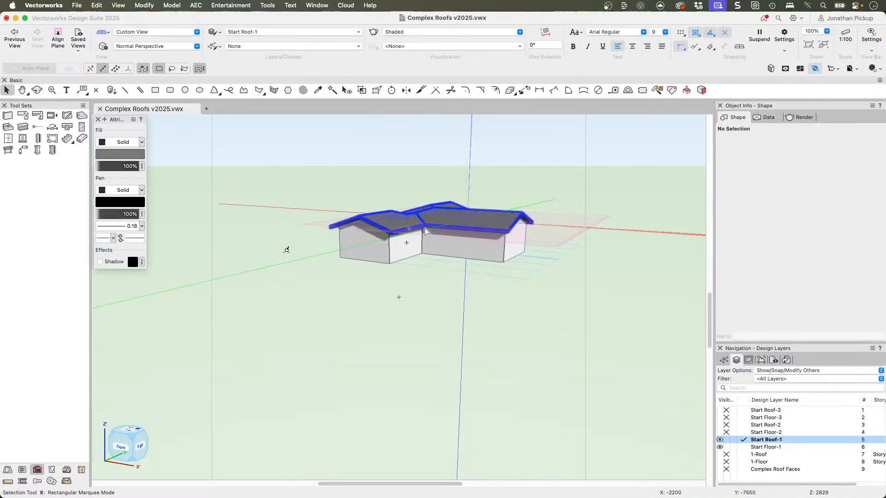
click(464, 225)
double_click(464, 225)
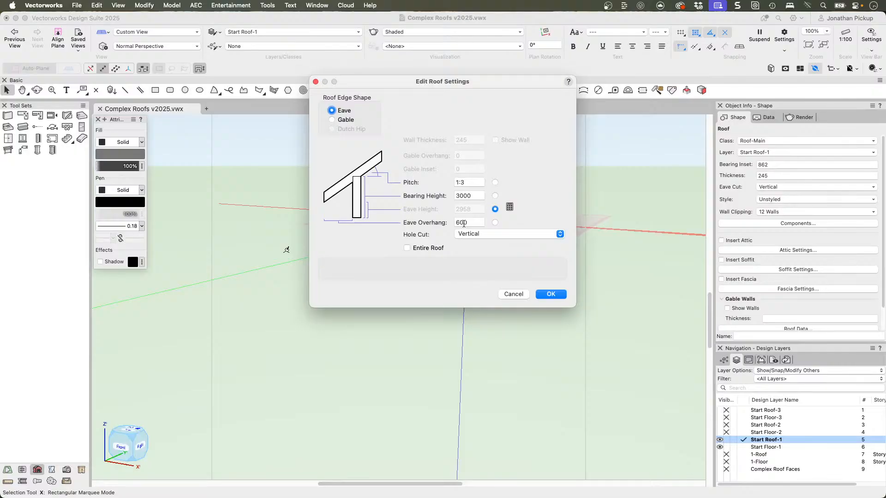
click(456, 197)
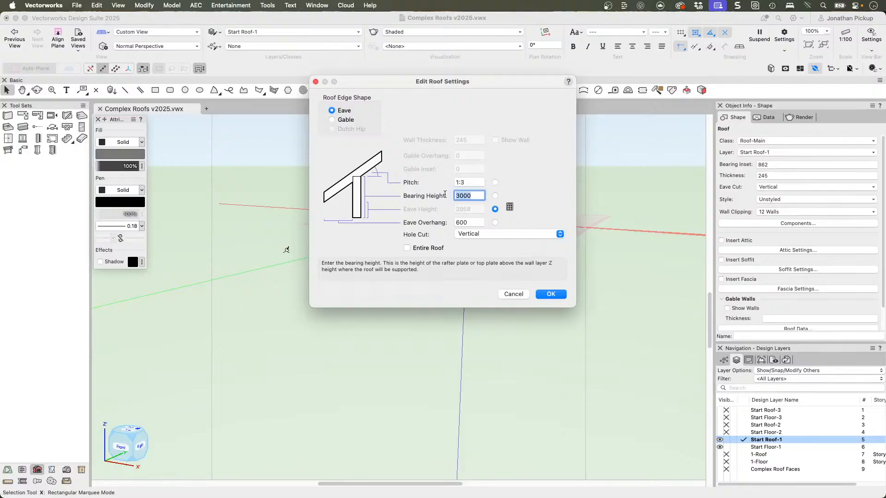
text(2800)
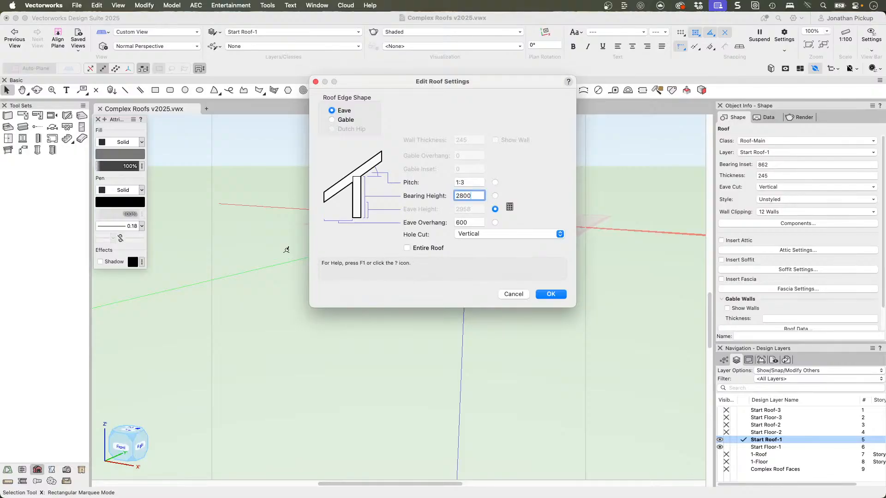
key(Return)
ctrl+middle_drag(442, 203, 392, 269)
scroll(400, 259, up, 10)
ctrl+middle_drag(497, 261, 390, 203)
Compare the edge settings of the eave beside the inner corner with those of the long front eave
key(x)
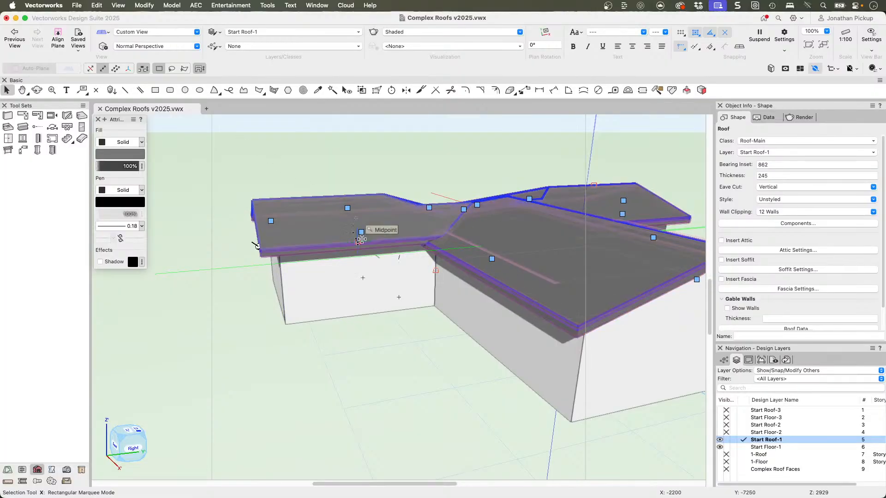
double_click(363, 232)
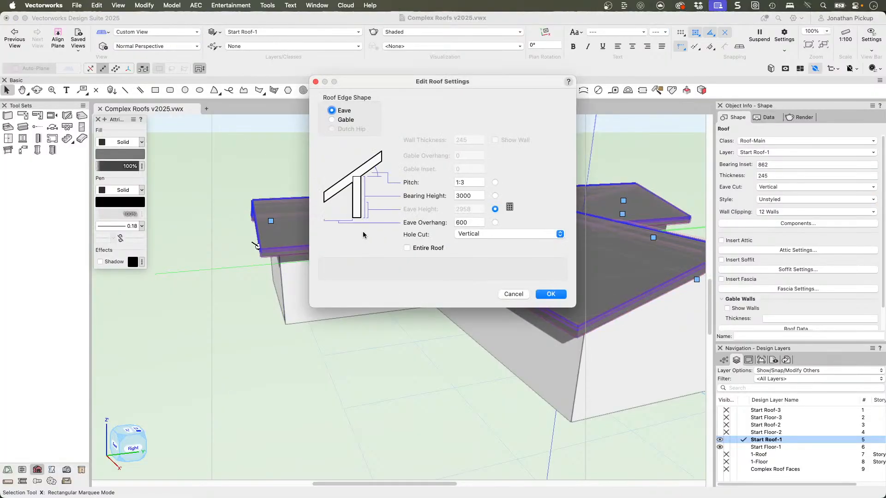
click(547, 295)
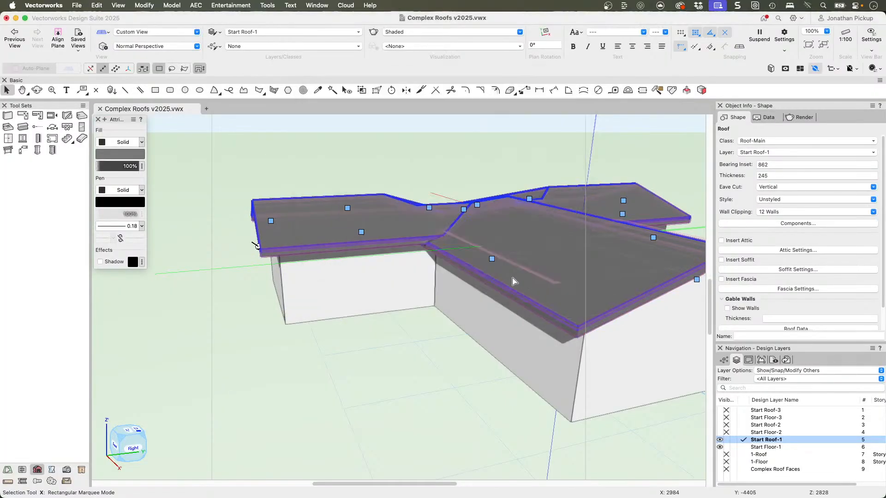
double_click(492, 261)
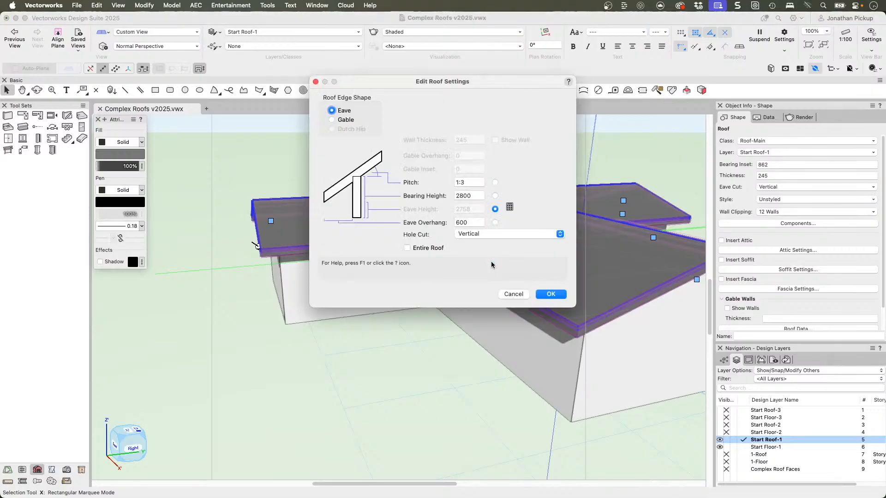
click(510, 295)
super+middle_drag(517, 313, 457, 308)
super+middle_drag(563, 271, 469, 288)
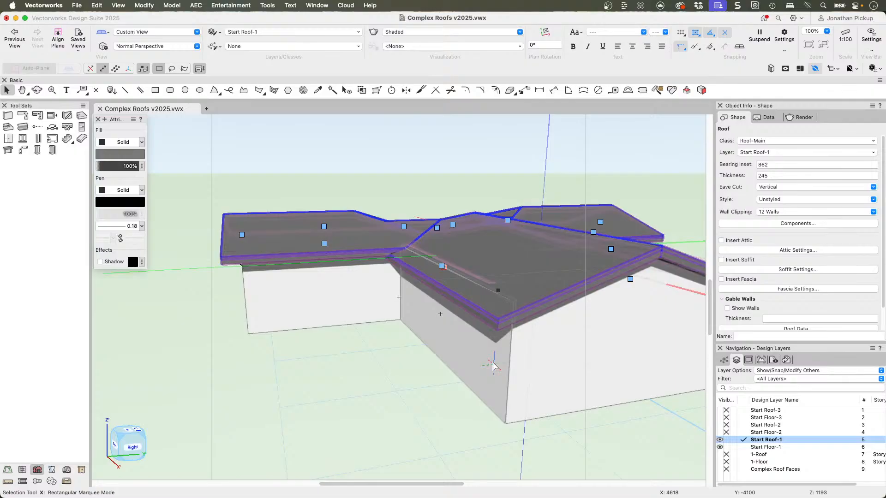
Raise the bearing height of the long front eave in its roof edge settings
double_click(442, 267)
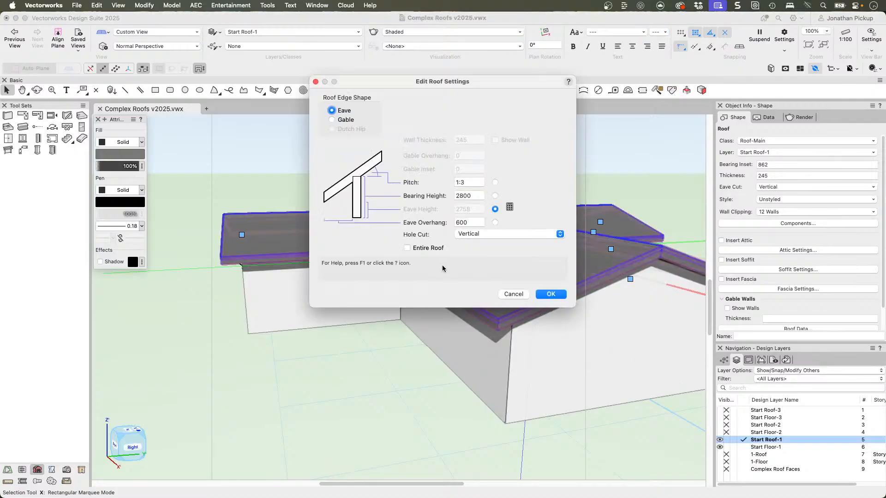
drag(472, 197, 423, 186)
key(Return)
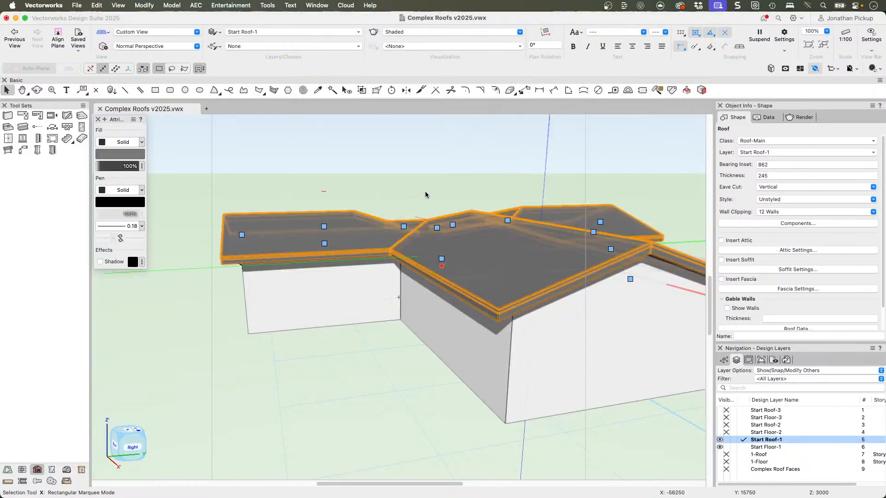
Hide the Start Floor-1 layer and make Start Floor-2 the active layer
scroll(440, 234, down, 2)
key(x)
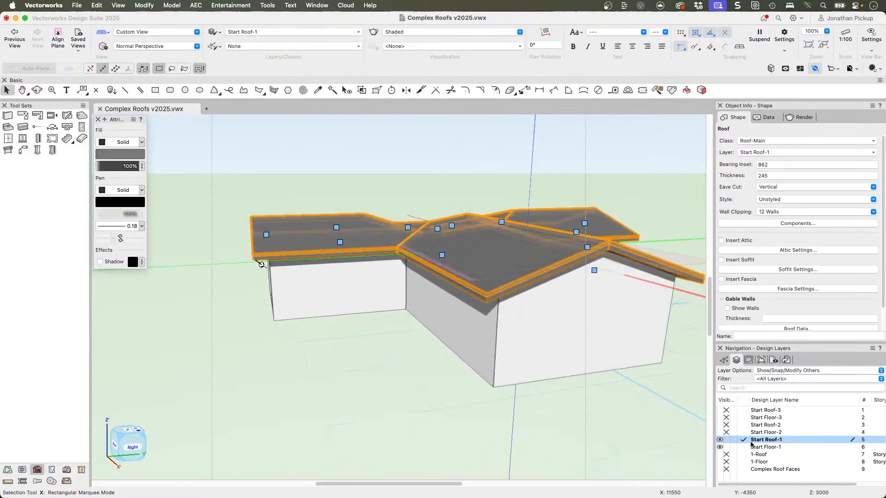
click(727, 447)
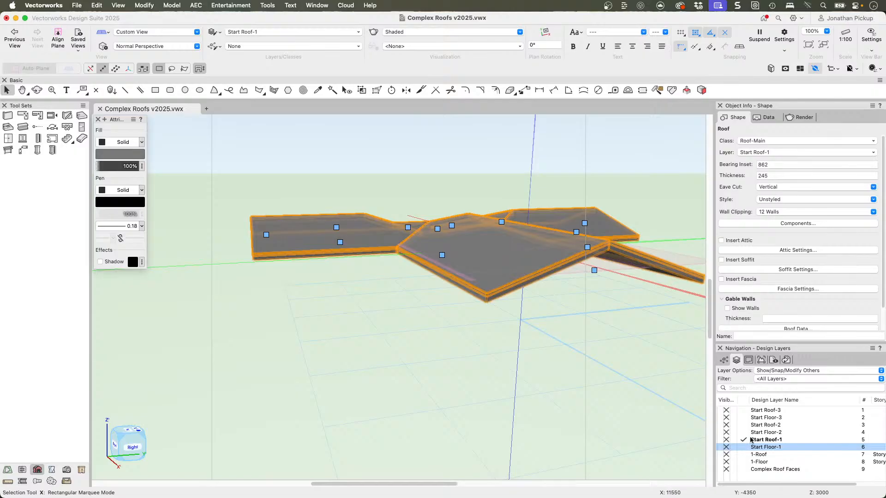
click(743, 433)
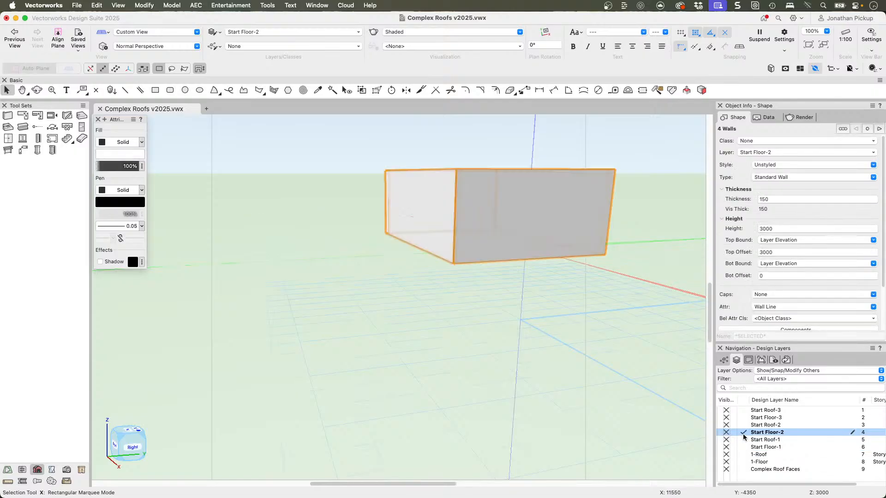
key(shift+c)
drag(532, 348, 601, 403)
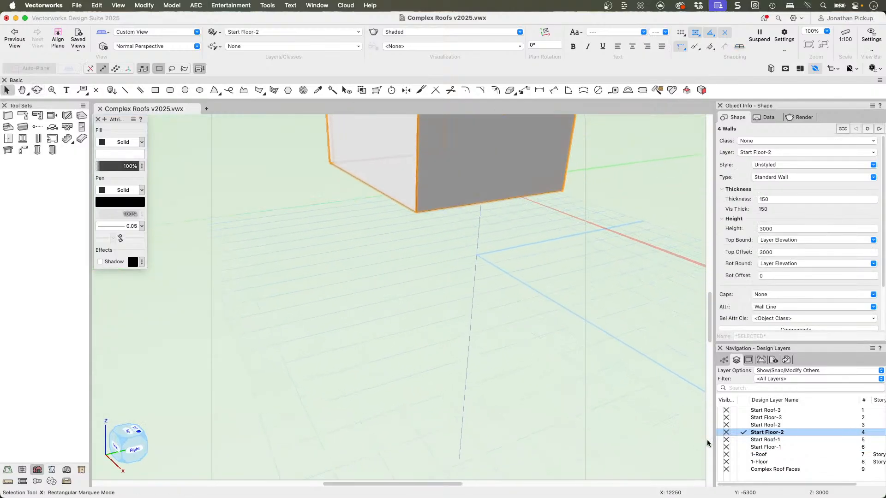
Show the Start Floor-1 layer and examine how the Start Floor-2 walls sit above its walls
click(722, 440)
click(726, 440)
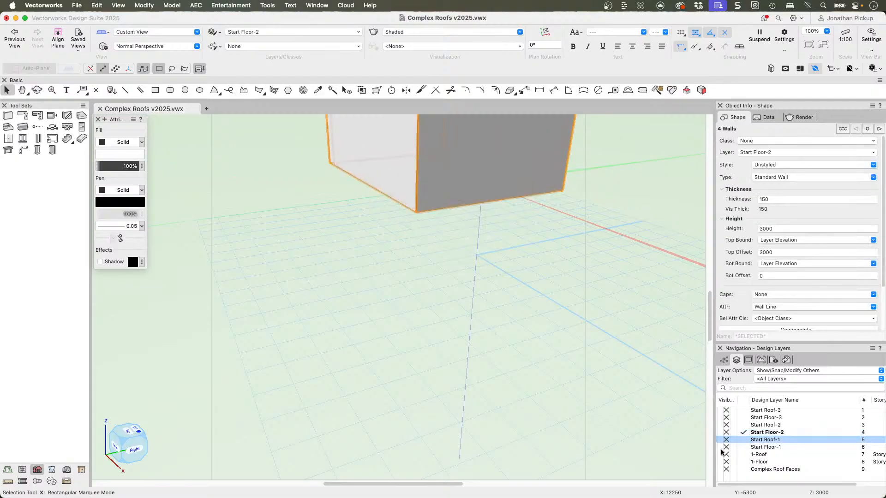
click(721, 448)
key(shift+c)
drag(569, 354, 546, 350)
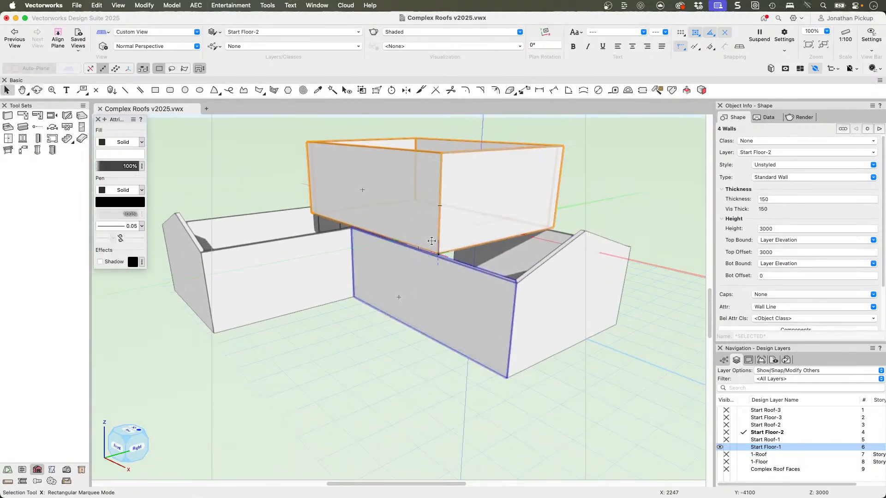
scroll(429, 207, down, 2)
middle_drag(423, 199, 484, 296)
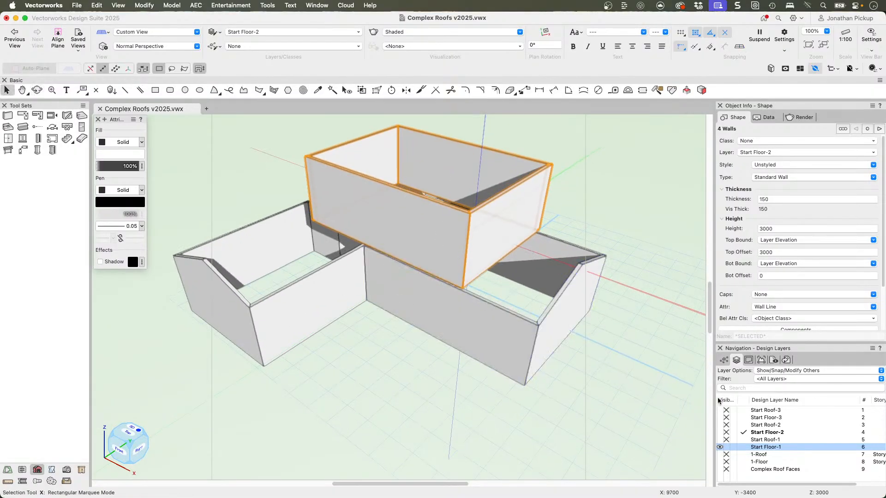
Hide the Start Floor-1 layer and delete the existing roof from the Start Roof-1 layer
click(727, 448)
click(737, 447)
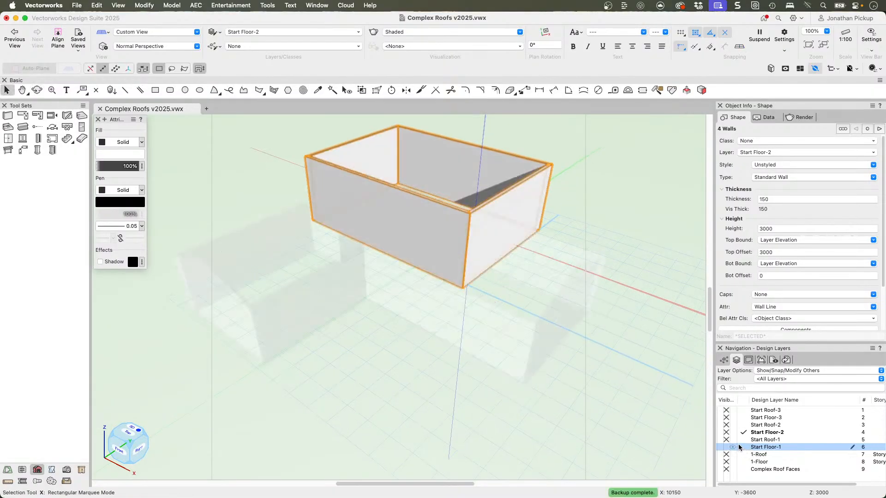
click(727, 447)
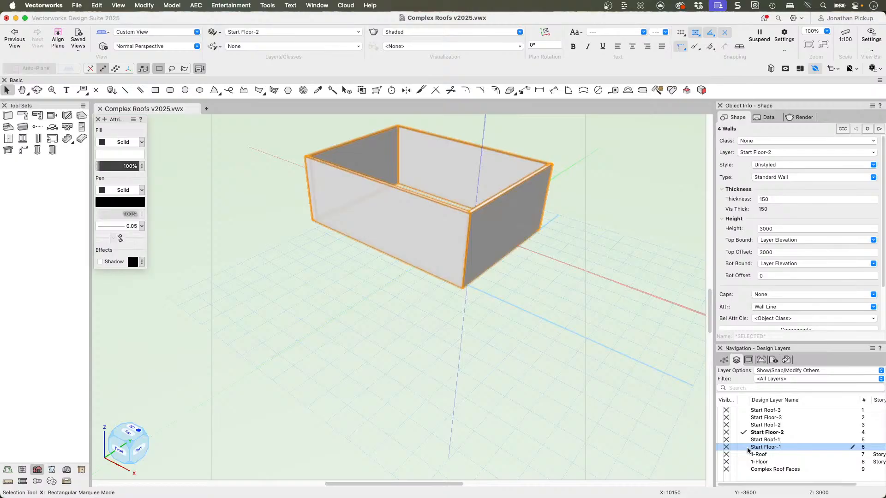
click(744, 448)
click(570, 324)
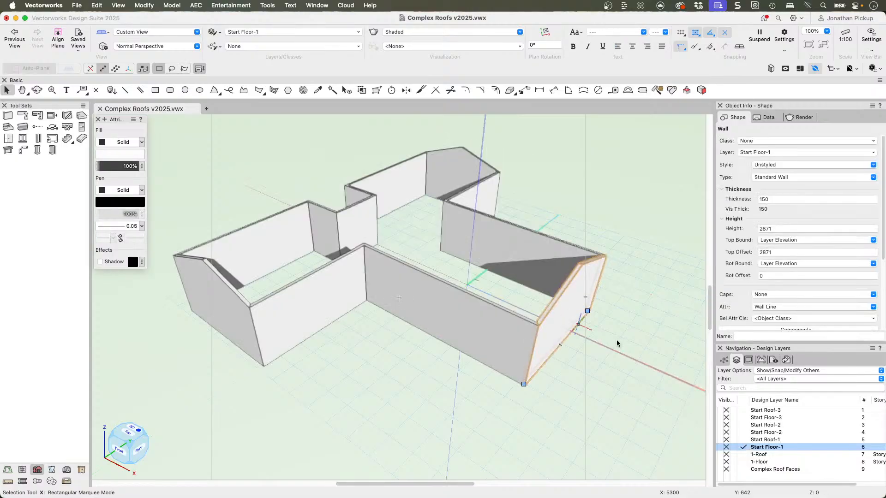
click(742, 440)
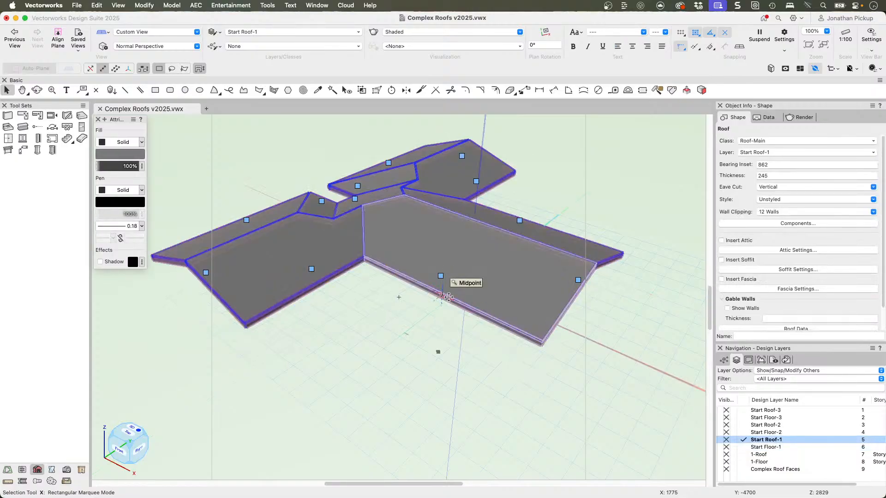
key(Delete)
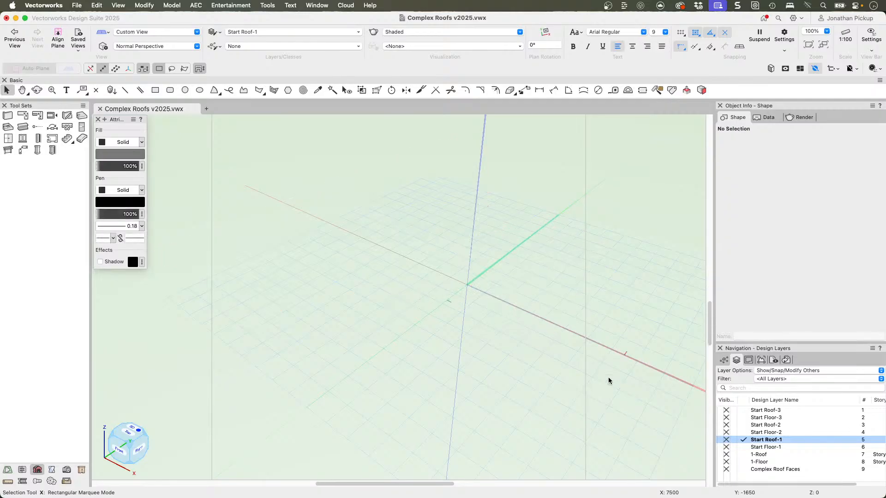
Switch to the Top/Plan view and make Start Floor-1 the active layer
key(F5)
click(753, 448)
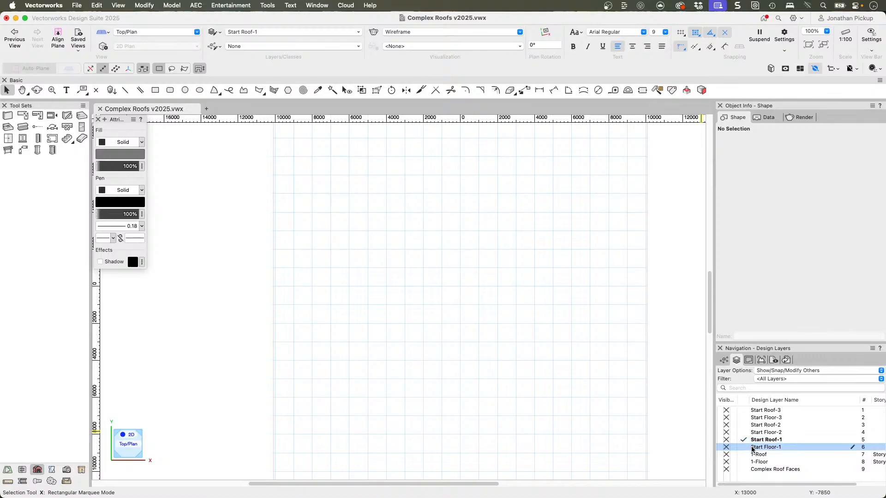
click(742, 447)
scroll(536, 307, down, 3)
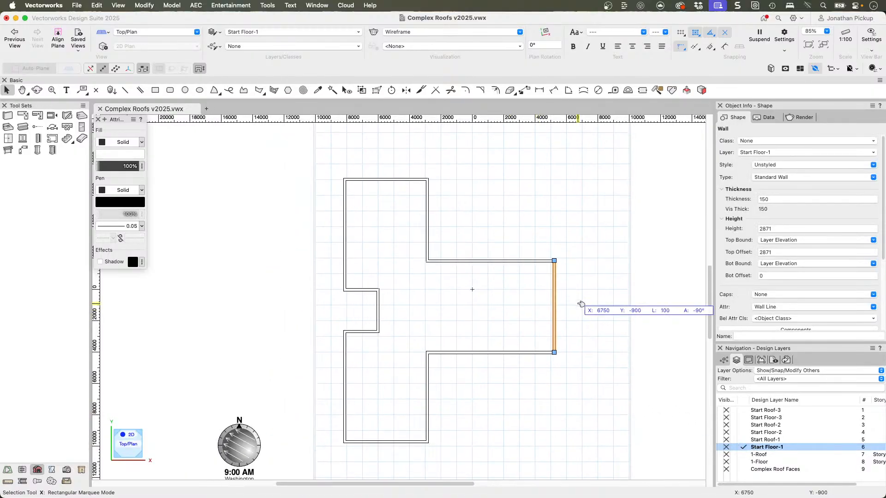
scroll(459, 276, down, 3)
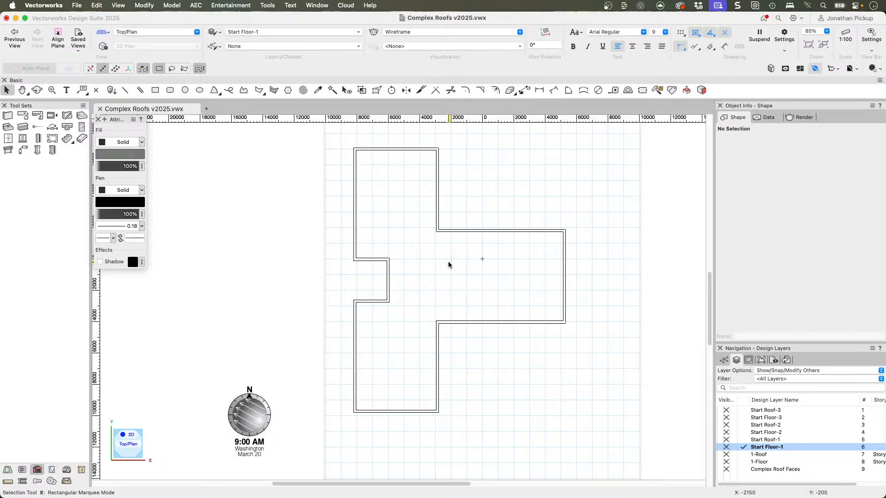
Select all similar walls on Start Floor-1 with the Select Similar tool and create a gross area polygon from them
drag(309, 134, 609, 448)
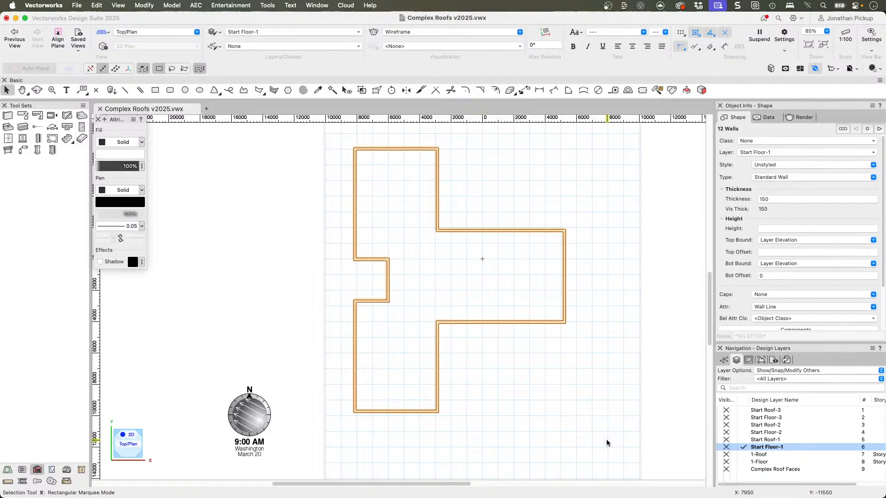
click(491, 164)
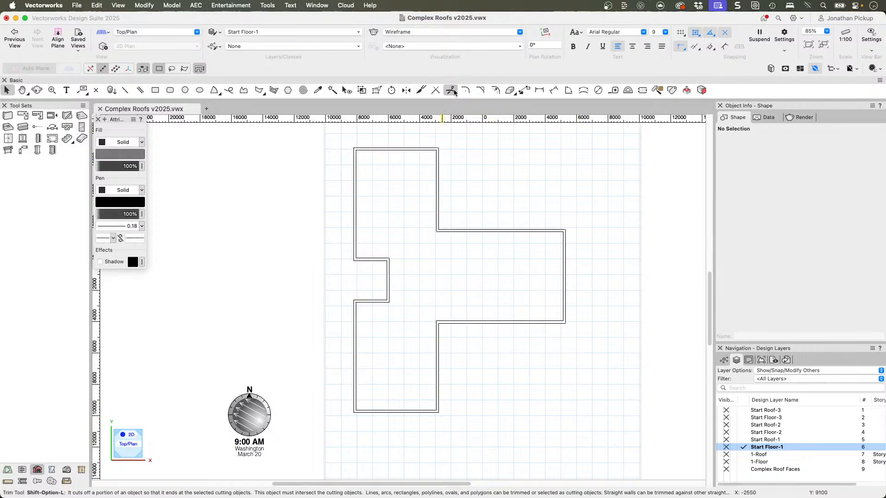
click(330, 90)
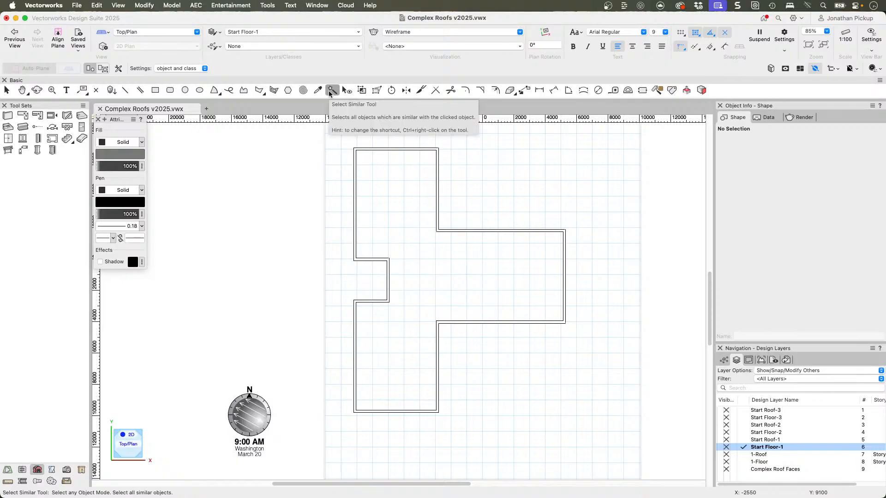
click(376, 149)
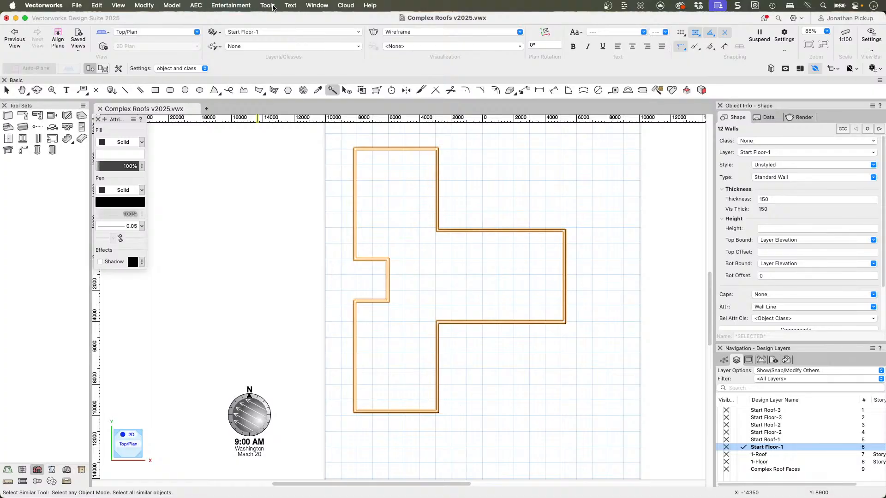
click(196, 6)
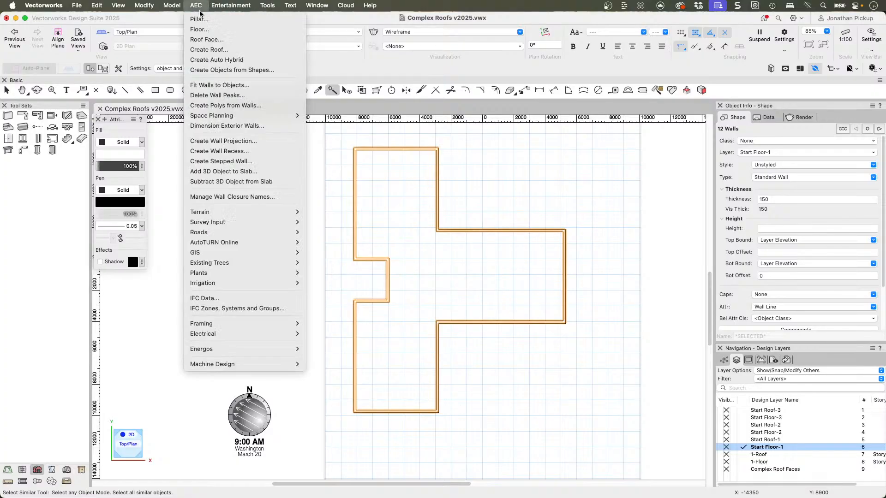
click(229, 106)
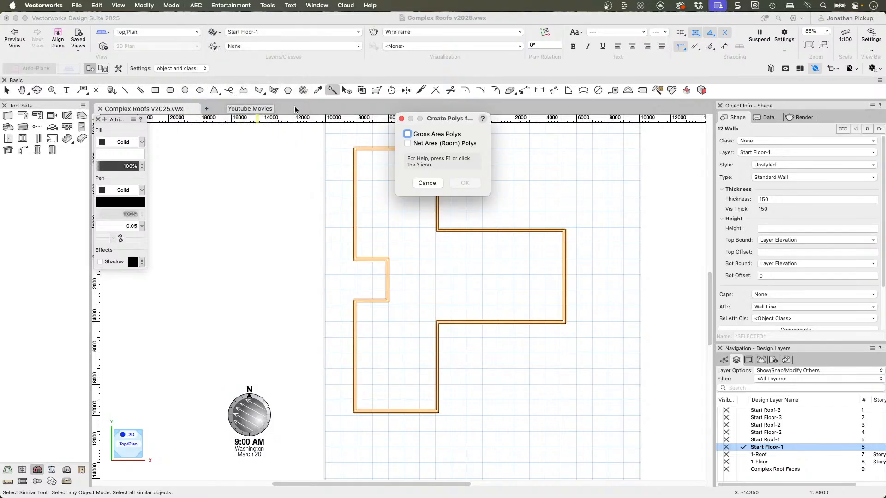
click(408, 133)
click(465, 183)
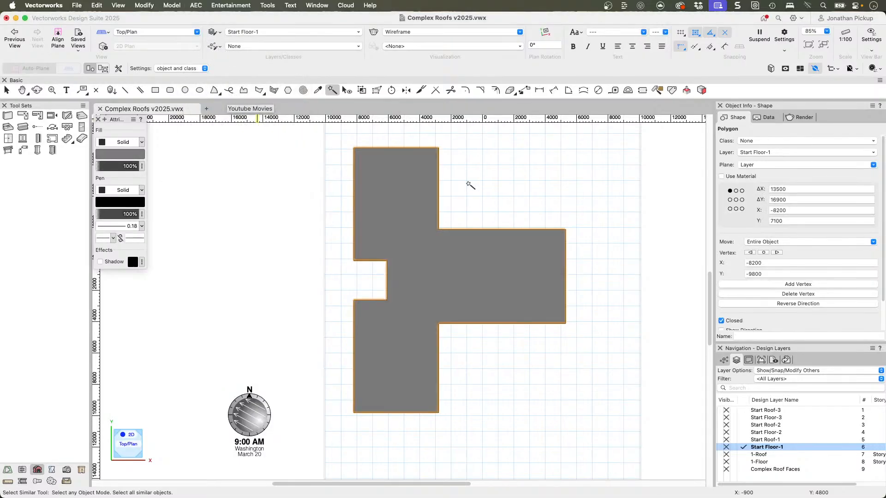
Delete the four vertices of the recess from the polygon with the Reshape tool to give it one straight edge
key(x)
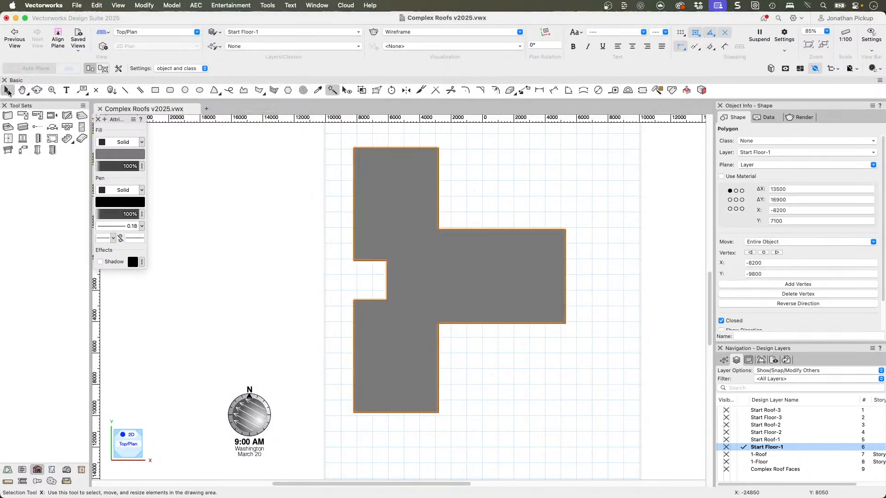
key(n)
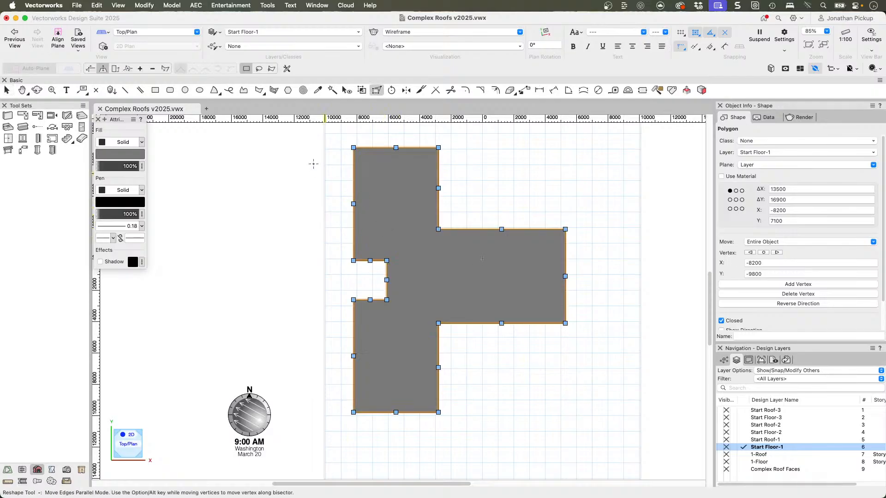
click(152, 69)
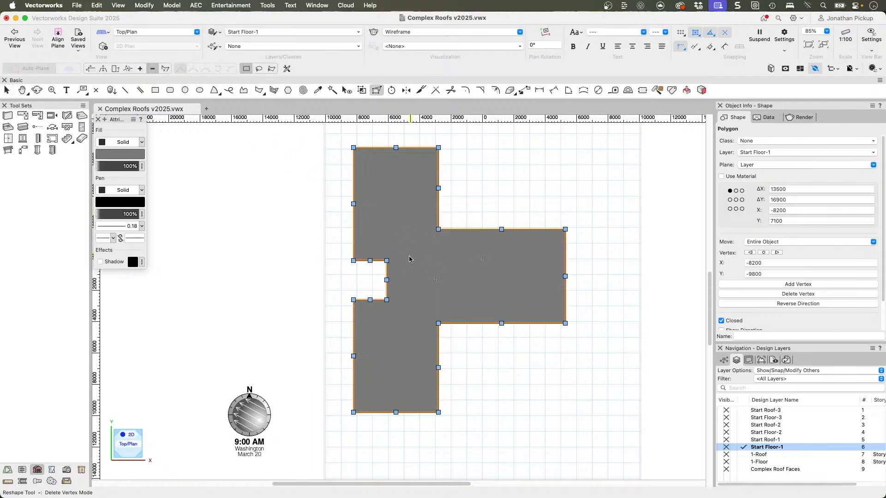
click(387, 261)
click(386, 300)
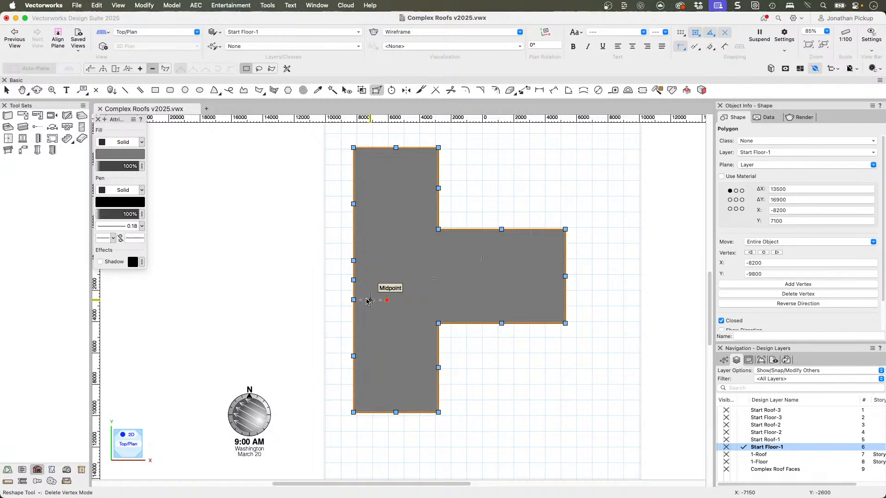
click(354, 300)
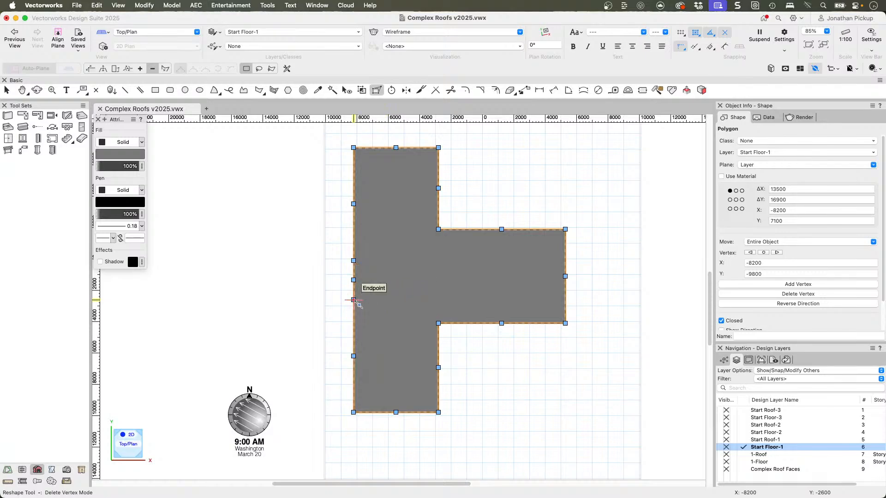
click(353, 260)
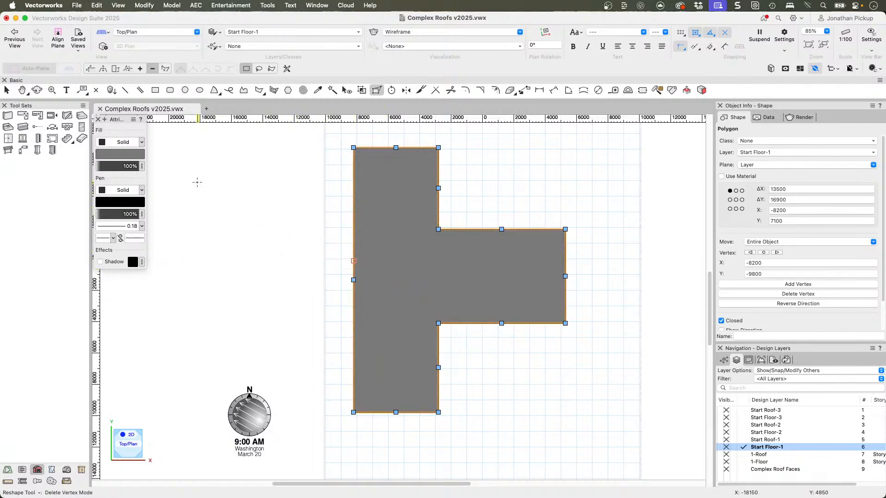
click(196, 6)
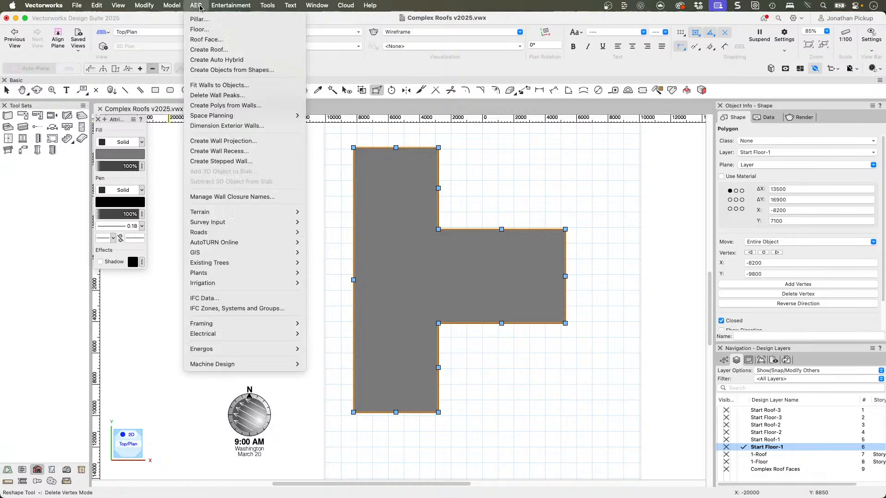
click(201, 52)
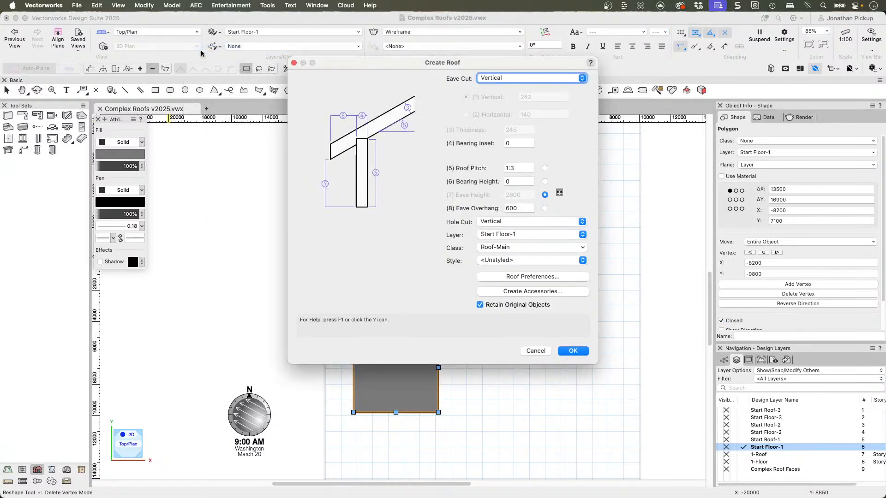
key(Escape)
Start creating a roof from the simplified polygon with a vertical eave cut, 10' bearing height and 24" eave overhang
right_click(373, 187)
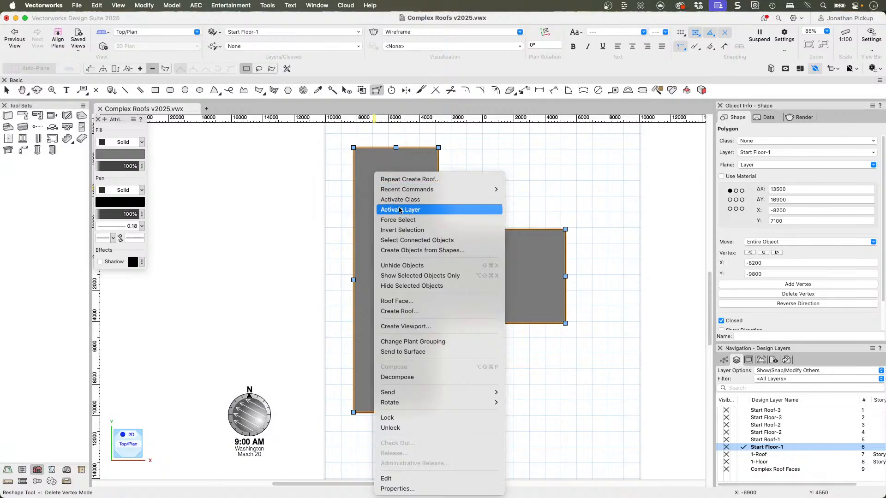
click(435, 312)
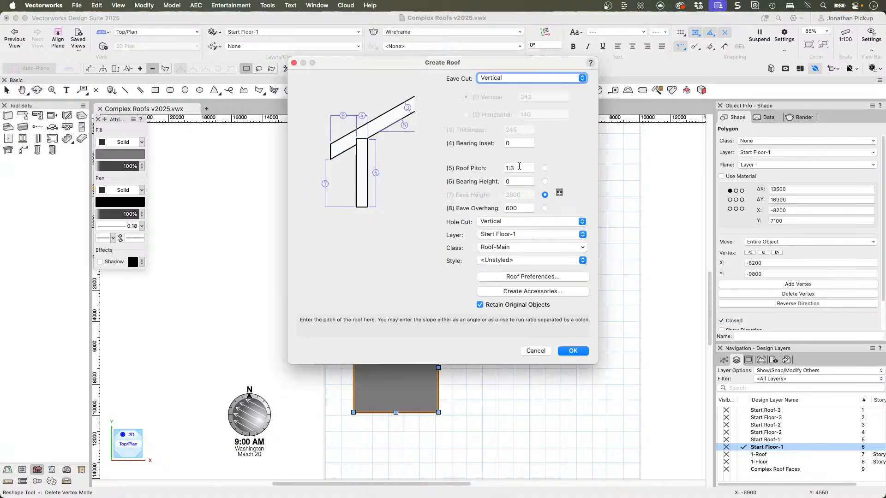
click(525, 78)
click(526, 78)
click(504, 181)
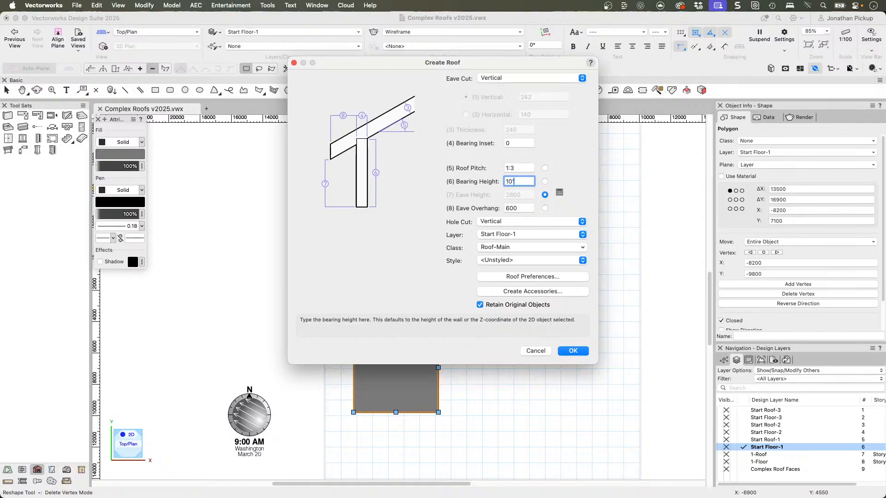
key(Tab)
key(Tab)
key(Tab)
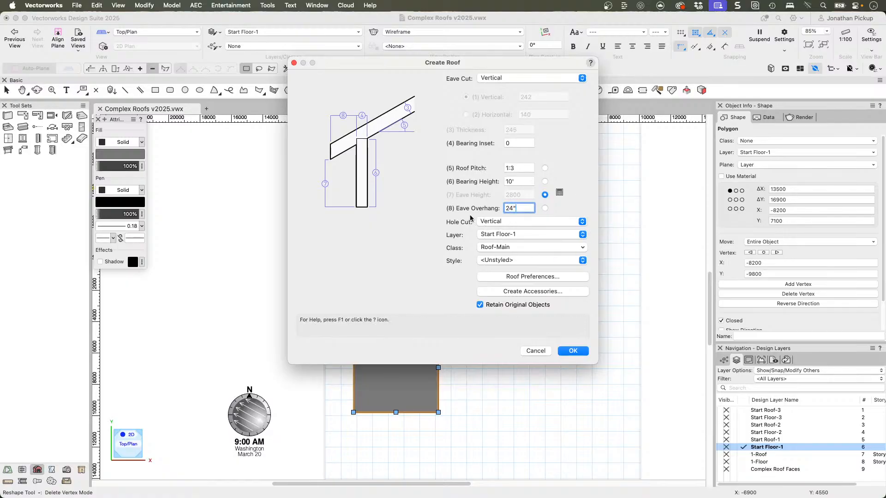
Assign the new roof to the Start Roof-1 layer without retaining the original polygon and create it
click(501, 235)
click(501, 227)
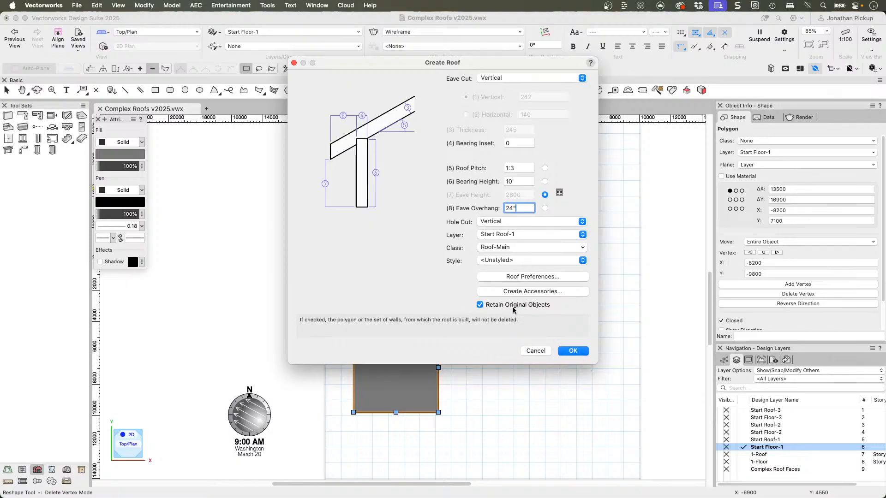
click(507, 306)
click(576, 353)
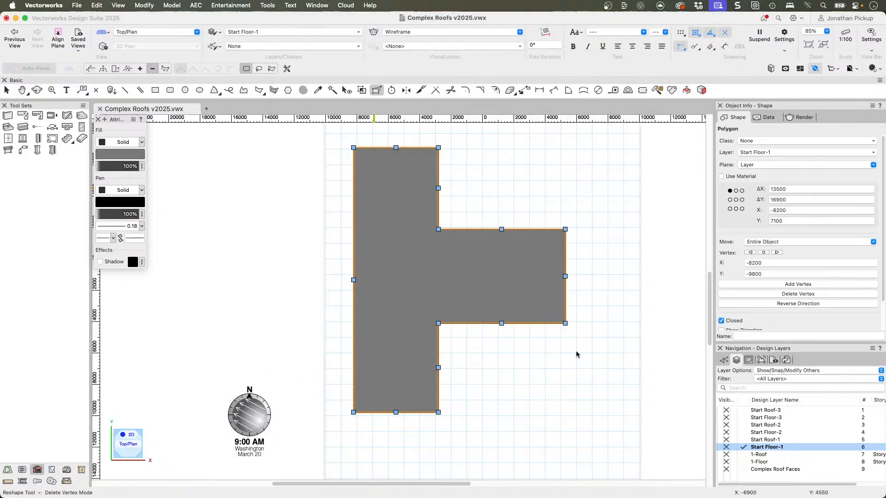
In a 3D view, change the hipped near end of the long wing of the Start Roof-1 roof to a gable
mouse_move(525, 373)
ctrl+middle_down()
mouse_move(468, 350)
mouse_move(415, 230)
mouse_move(407, 179)
ctrl+middle_up()
key(x)
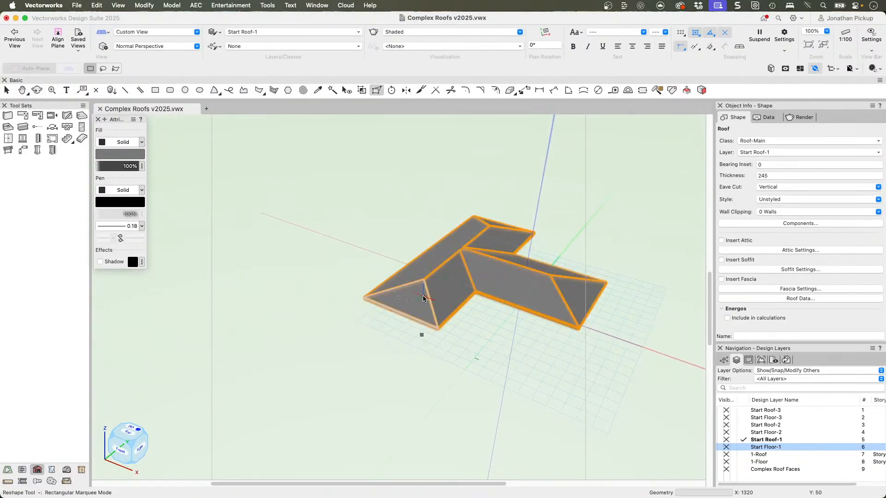
click(419, 329)
double_click(405, 308)
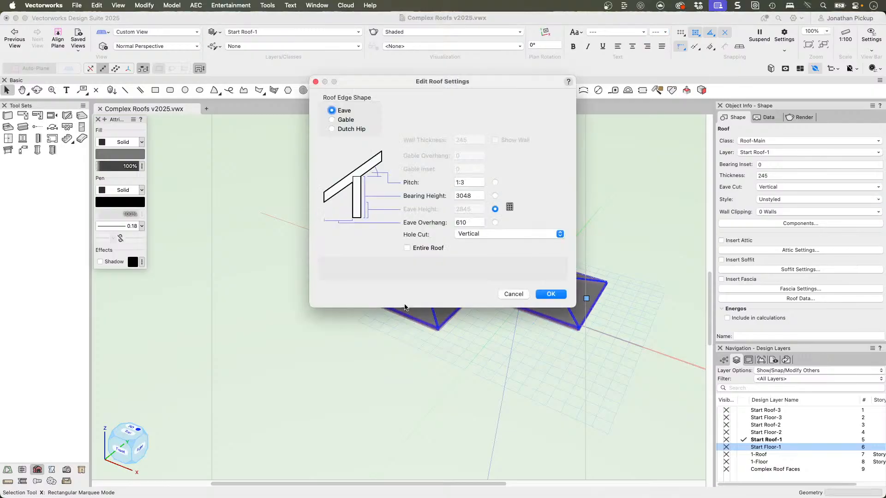
click(332, 120)
click(551, 294)
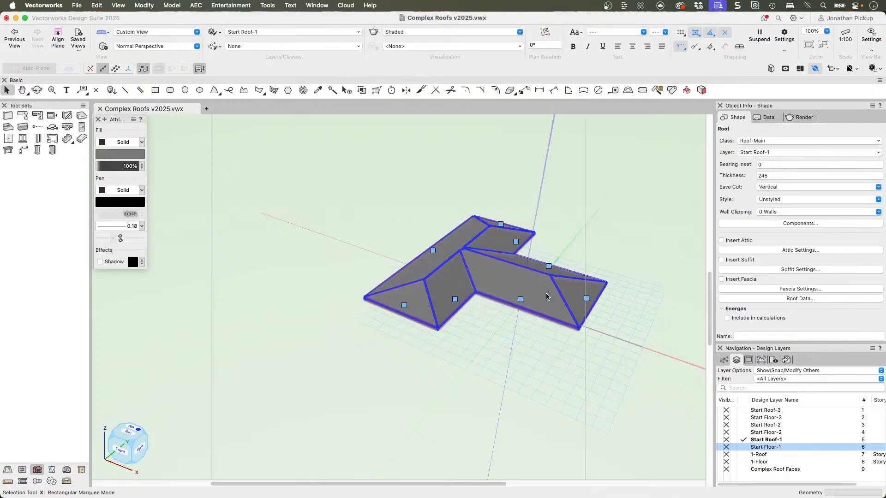
Change the outer end of the projecting wing and the far end of the long wing to gables
double_click(587, 300)
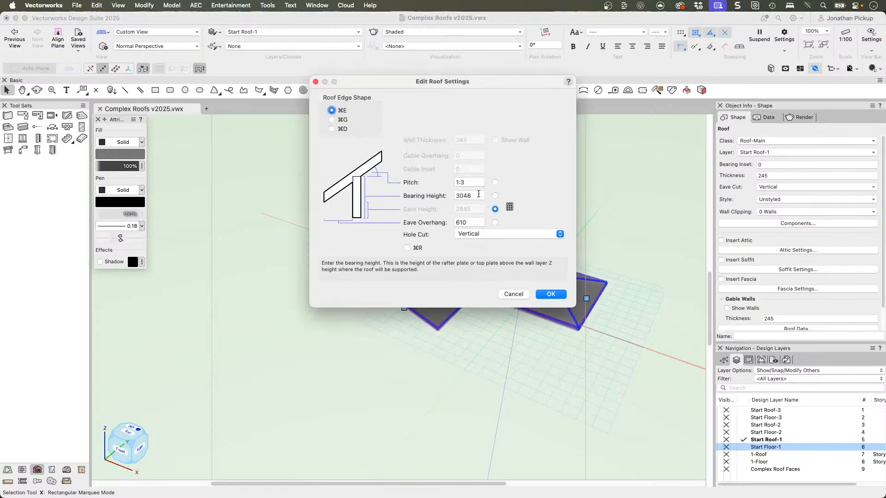
key(super+2)
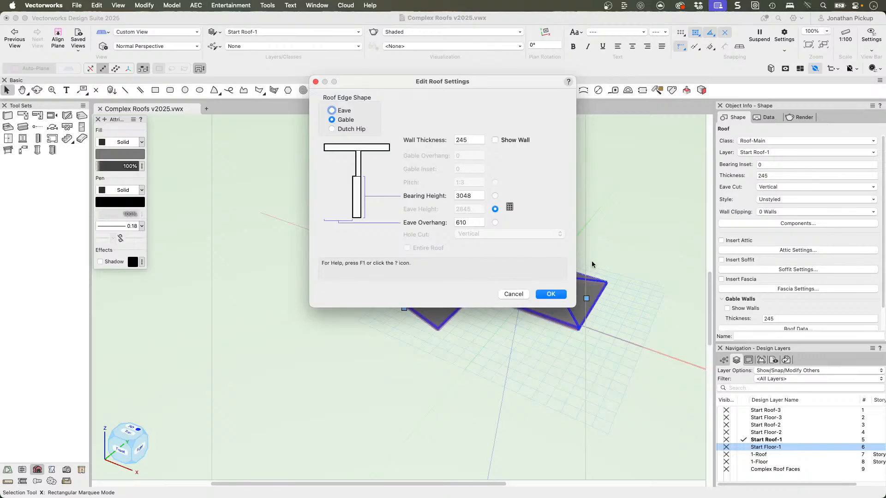
click(551, 294)
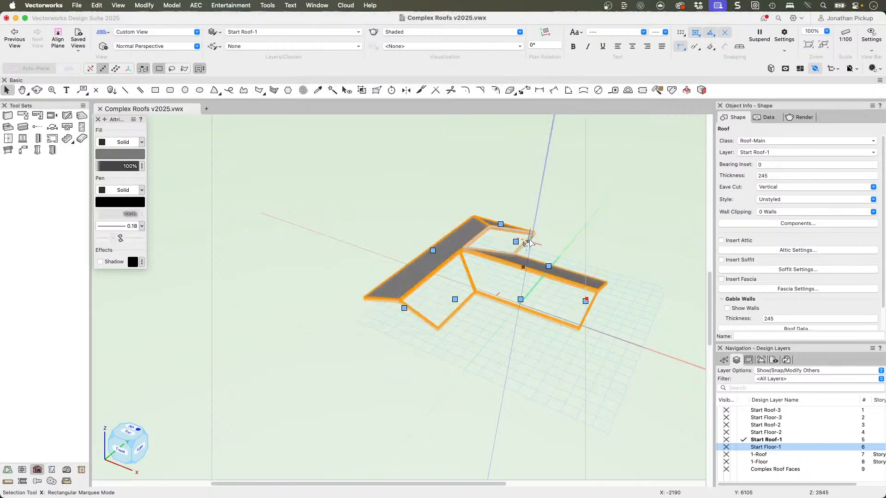
double_click(500, 225)
key(cmd+g)
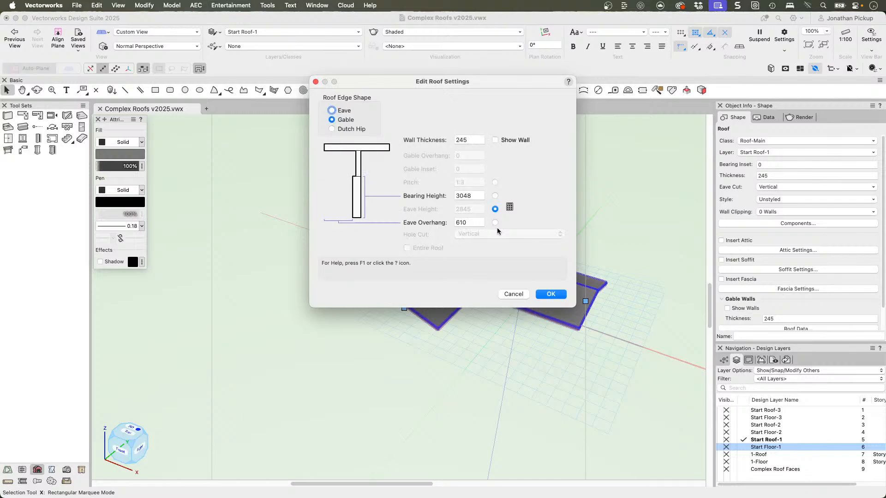
click(551, 294)
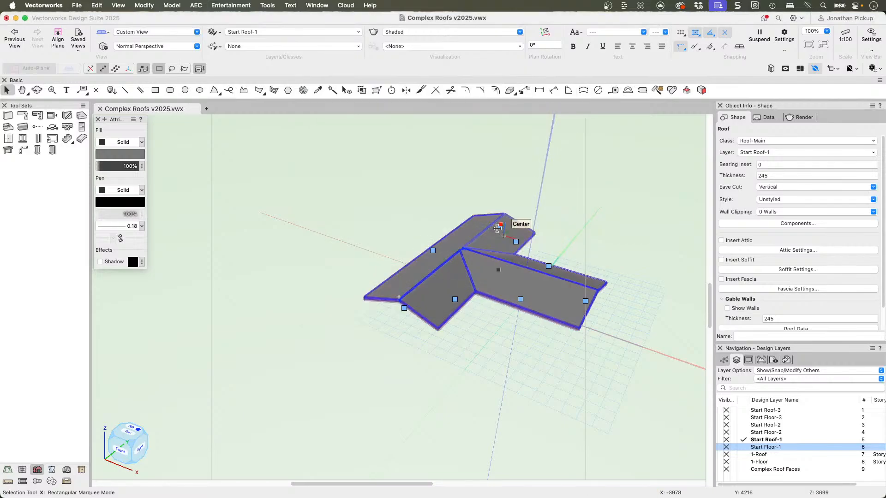
Activate Start Floor-2 in Top/Plan view and draw a rectangle of about 8347 by 6000 mm over its outer walls
click(743, 433)
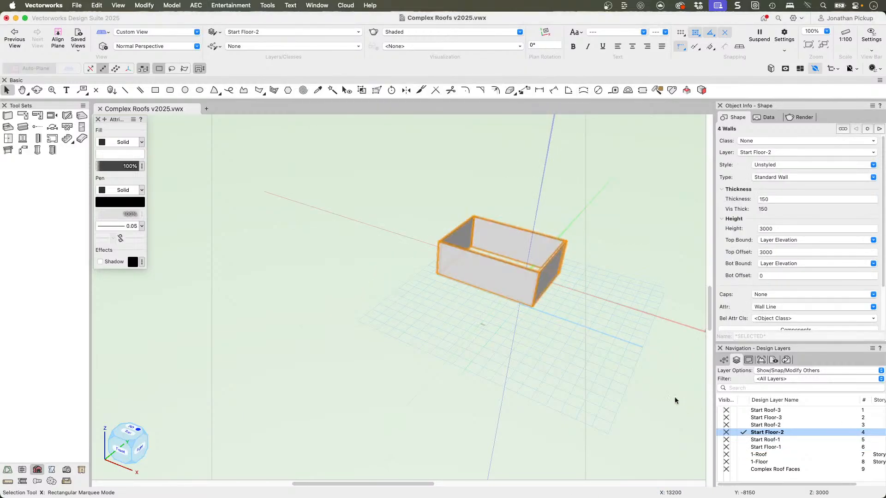
key(F5)
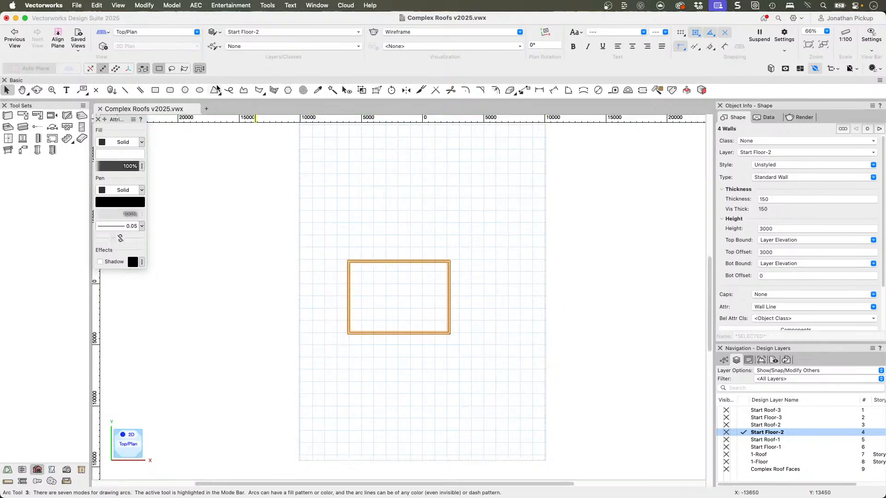
click(156, 90)
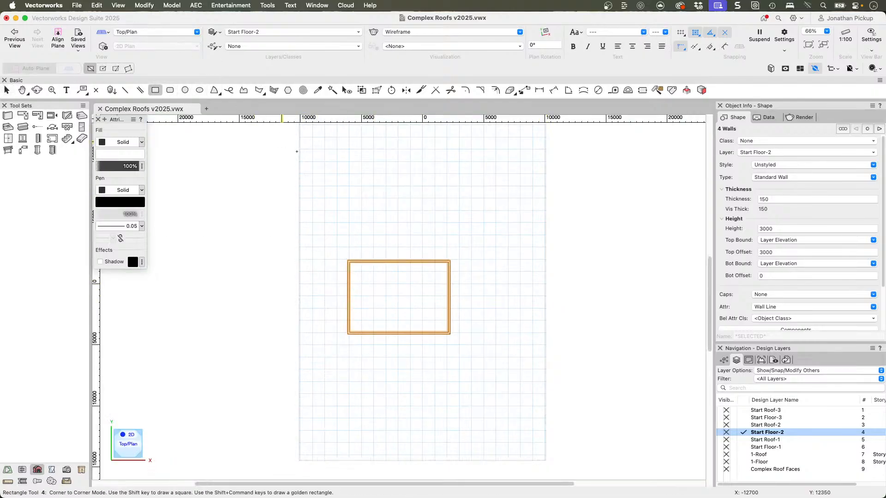
click(349, 261)
click(450, 334)
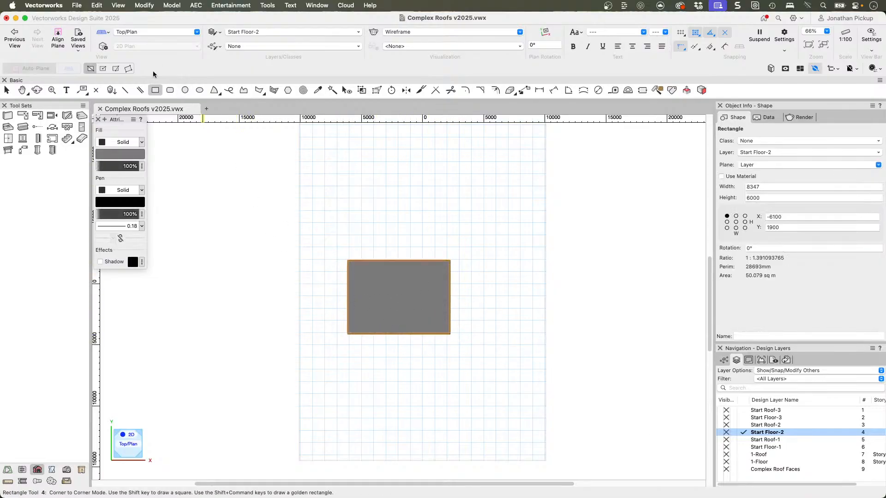
Create a roof from the rectangle with a 10' bearing height on the Start Roof-2 layer
right_click(363, 288)
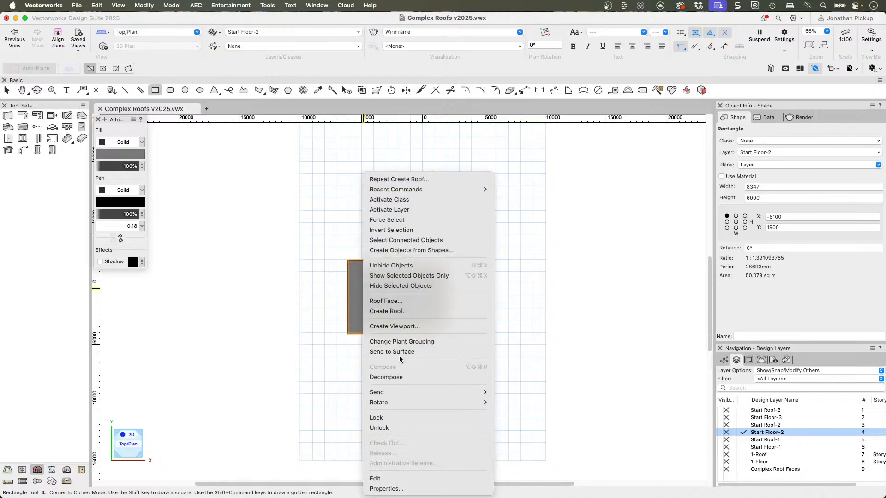
click(344, 264)
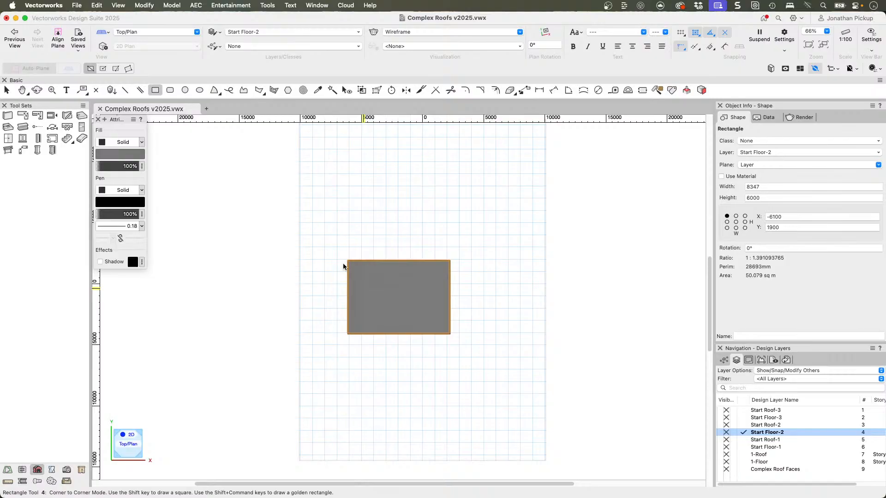
right_click(368, 275)
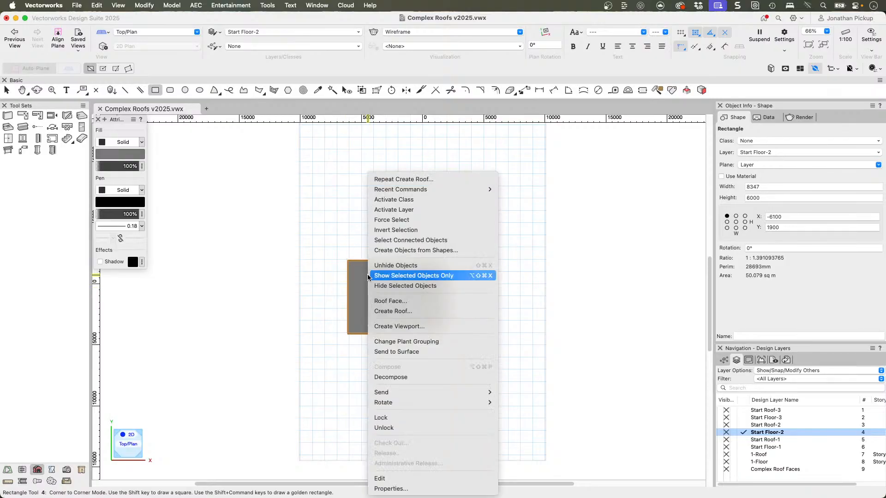
click(393, 312)
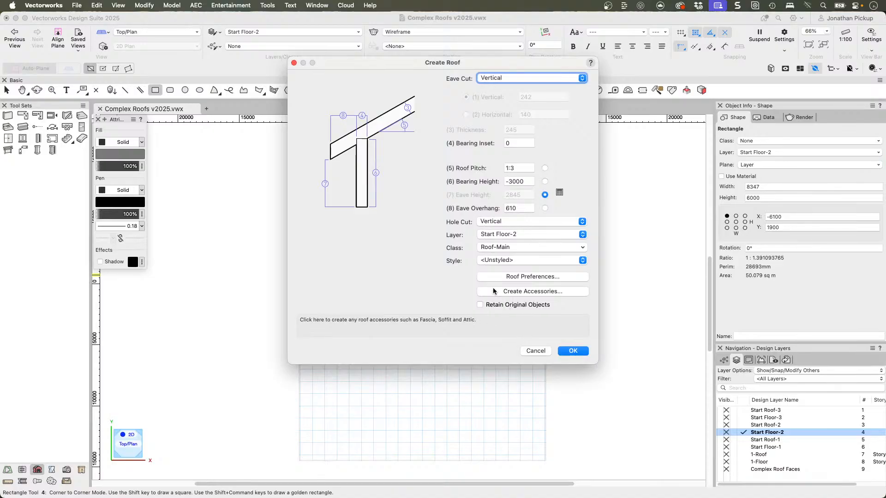
click(528, 181)
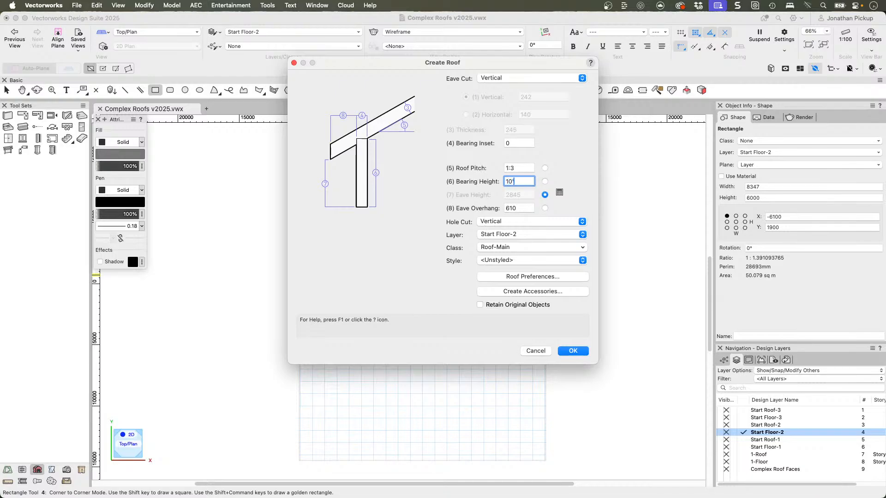
click(545, 182)
click(508, 235)
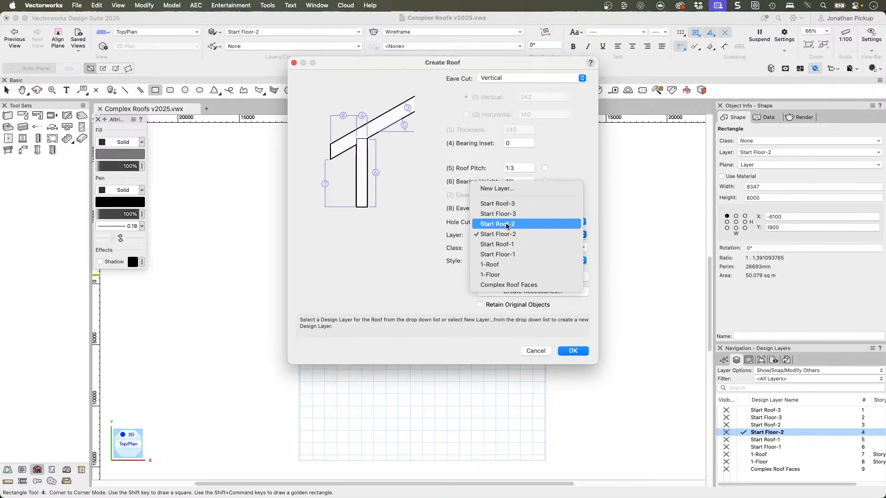
click(524, 224)
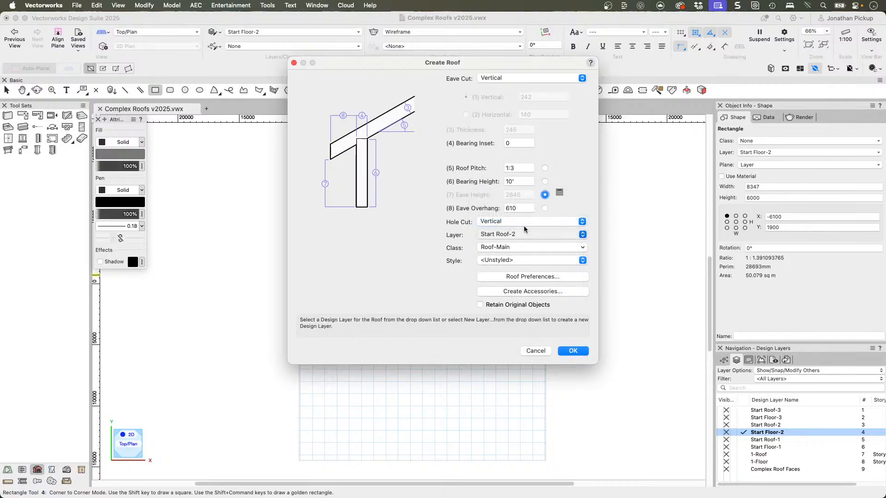
click(568, 352)
Change both short ends of the Start Roof-2 roof to gables
key(x)
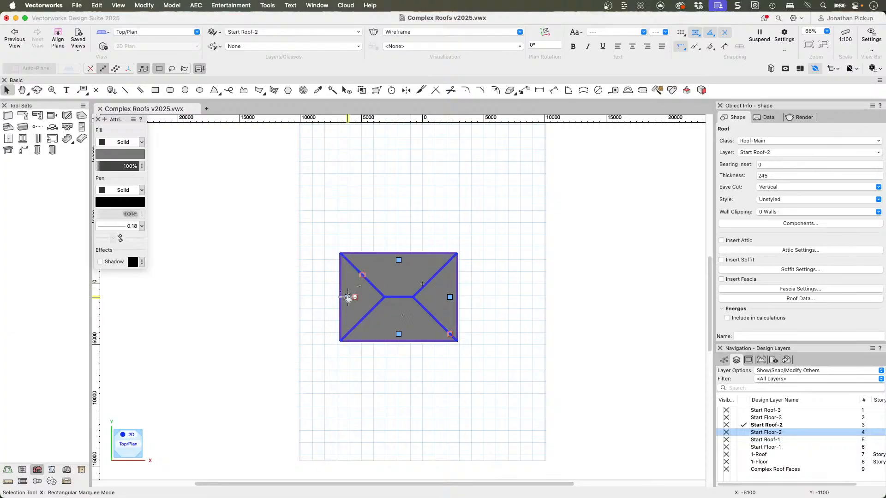
double_click(346, 297)
click(345, 120)
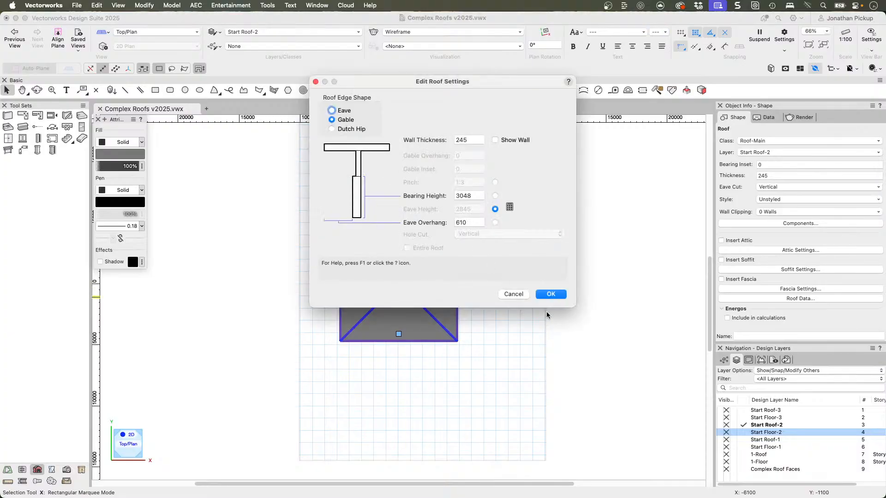
click(551, 294)
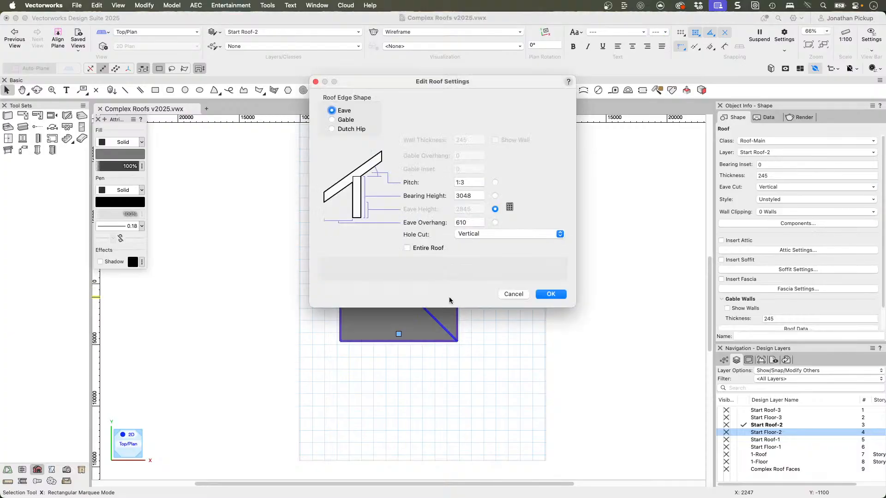
double_click(456, 299)
click(341, 120)
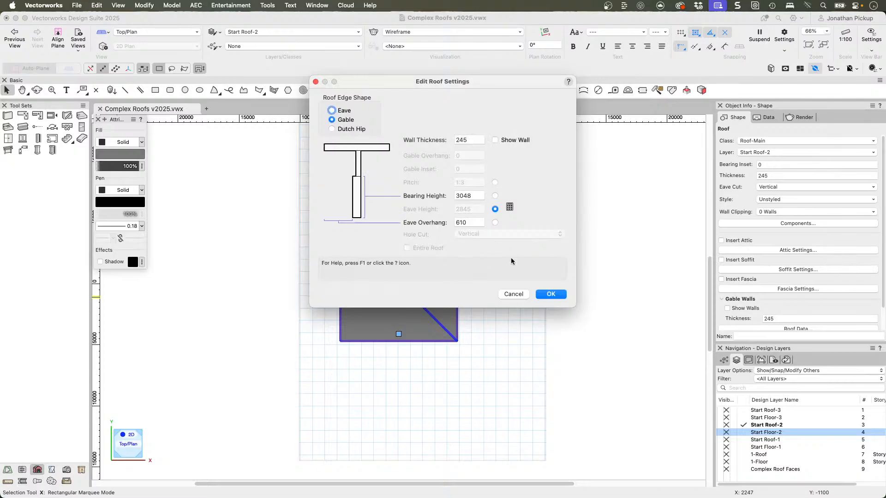
click(545, 294)
Show the Start Floor-2, Start Roof-1 and Start Floor-1 layers in a 3D view and inspect both roofs on the building
key(3)
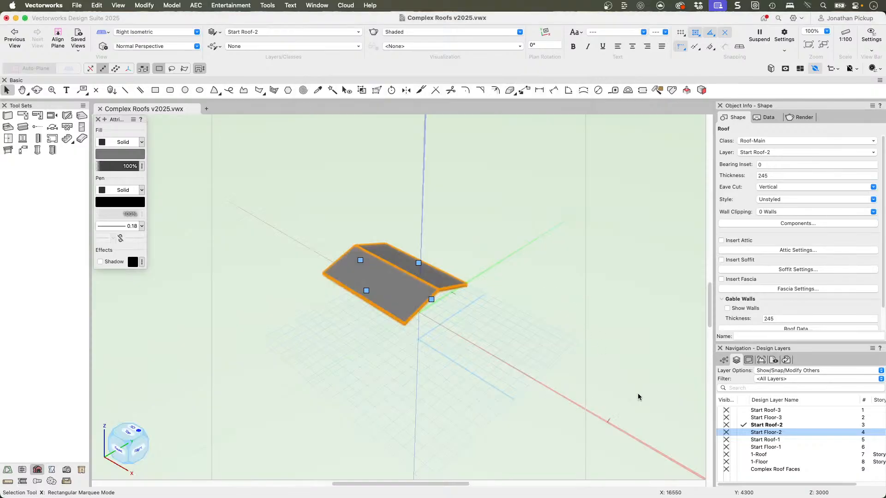
middle_drag(618, 407, 627, 355)
super+middle_drag(531, 350, 522, 287)
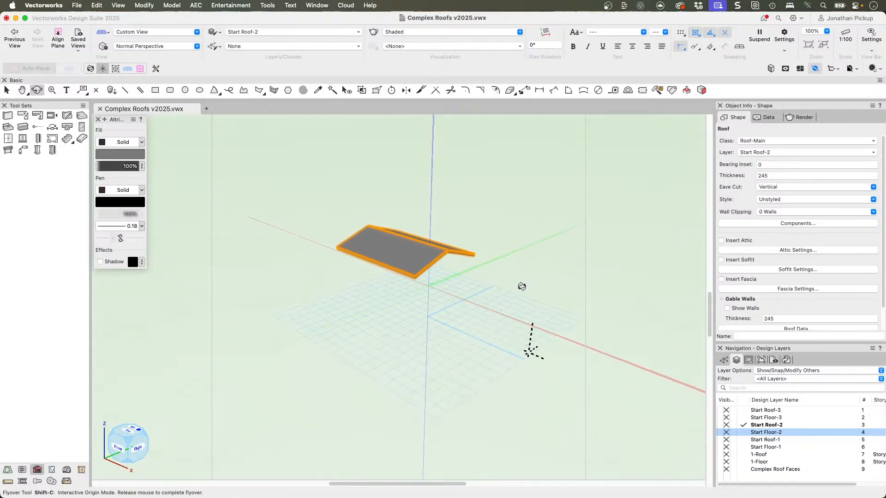
click(721, 432)
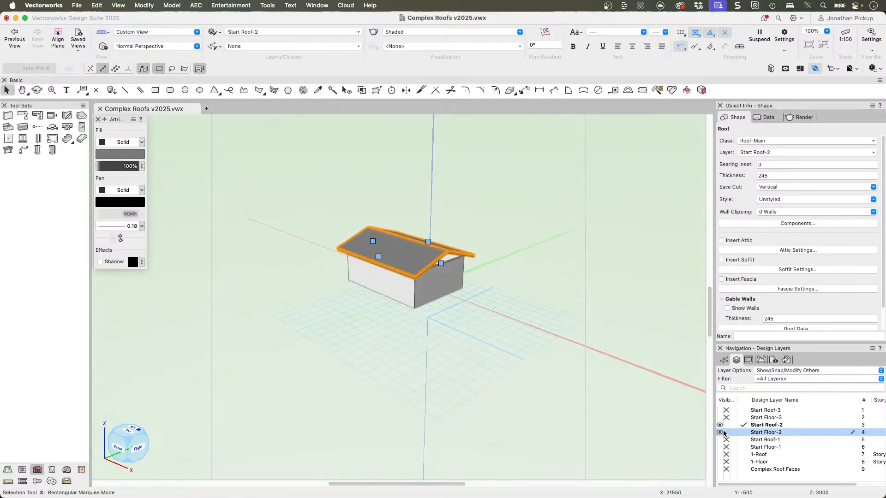
click(721, 440)
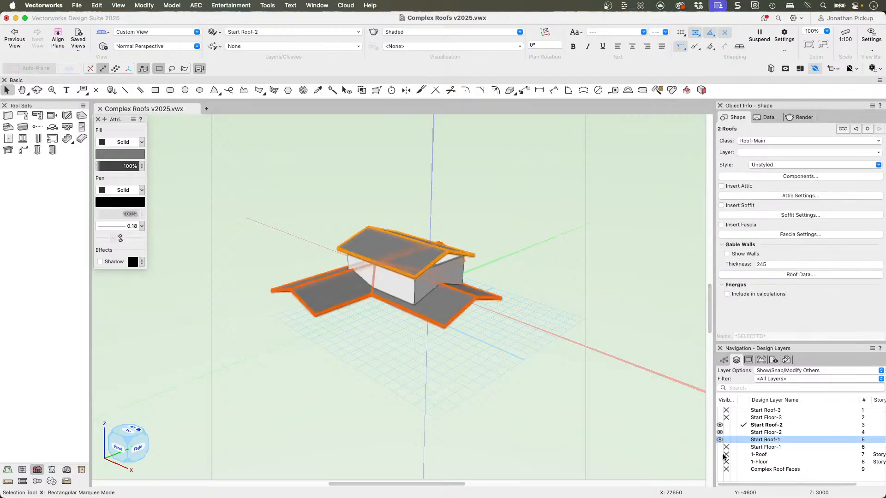
click(722, 447)
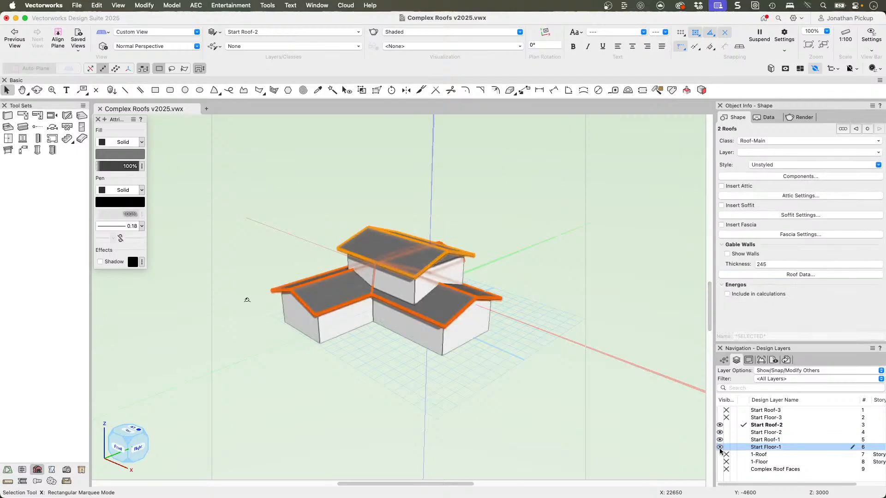
scroll(523, 342, up, 5)
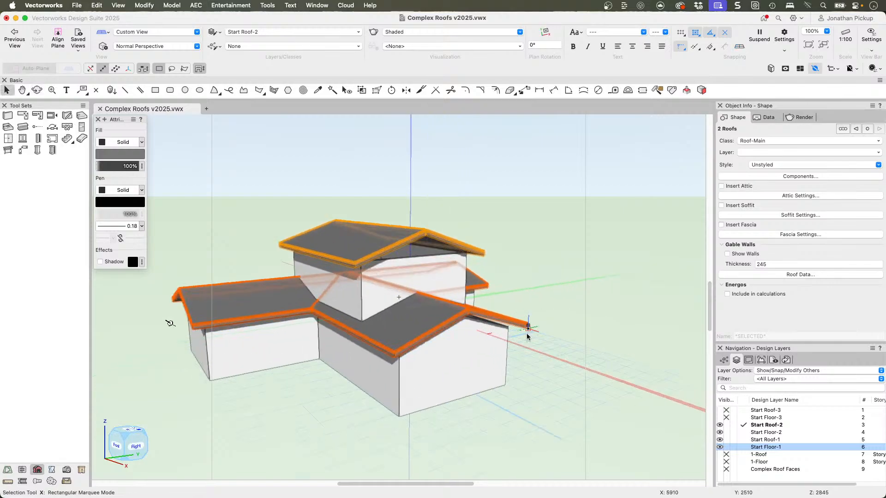
Activate Start Floor-1, set the layer options to Show/Snap Others, and select all walls on that layer
scroll(520, 341, up, 2)
ctrl+middle_drag(505, 350, 549, 313)
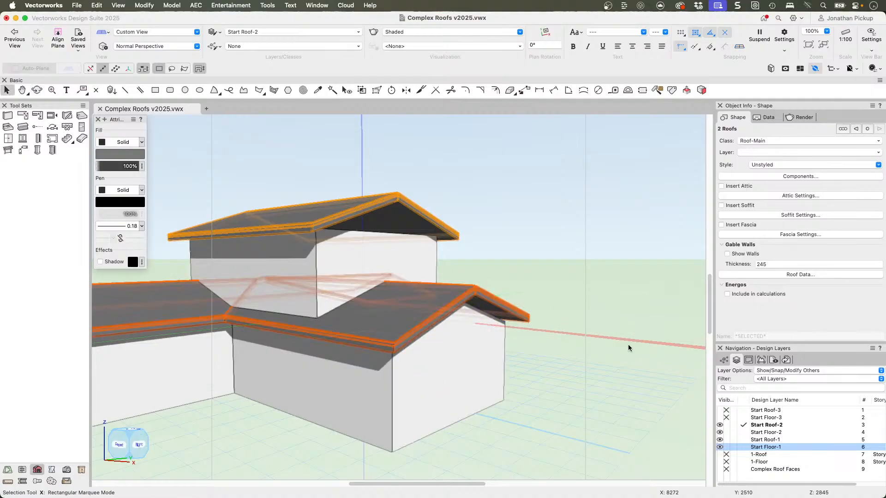
click(743, 447)
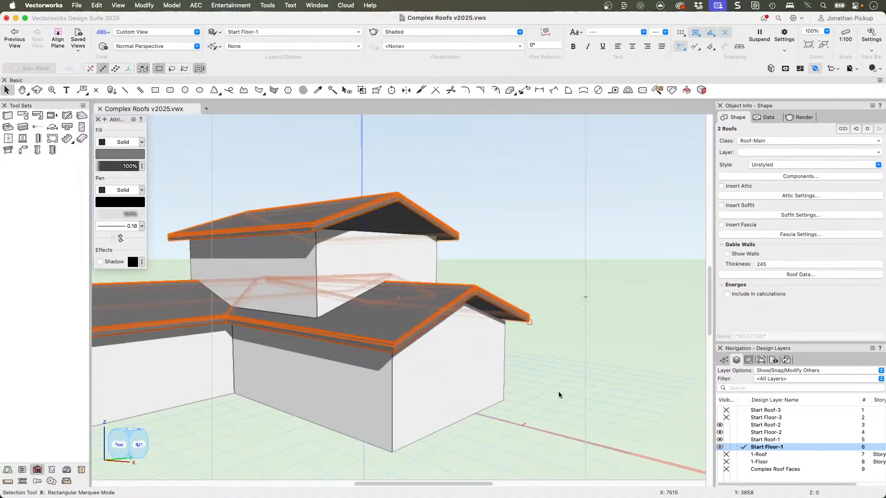
click(332, 90)
click(448, 356)
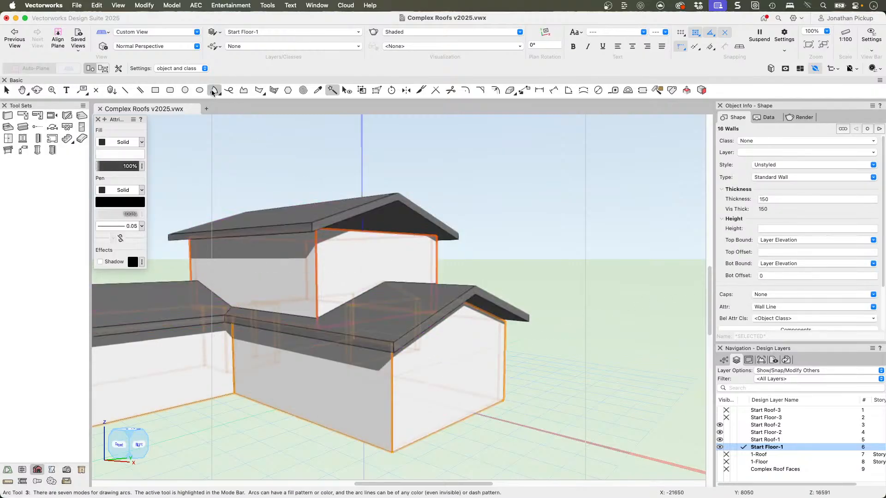
click(196, 5)
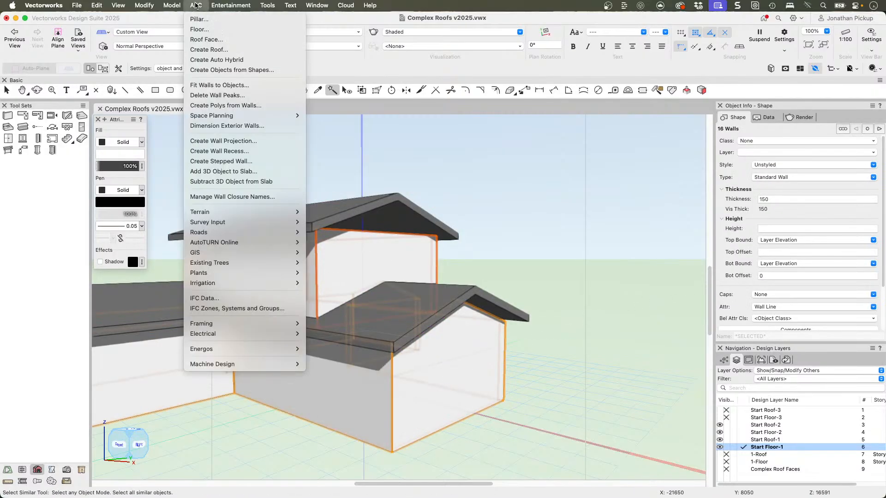
click(587, 167)
click(767, 371)
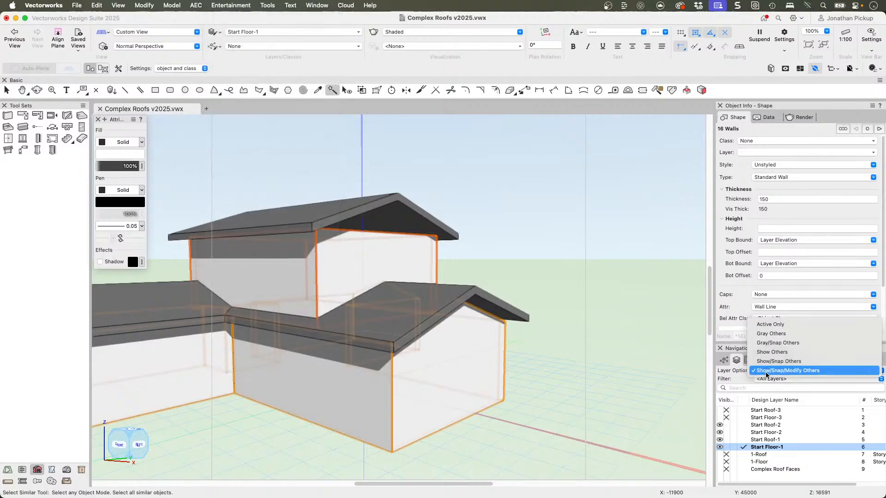
click(767, 361)
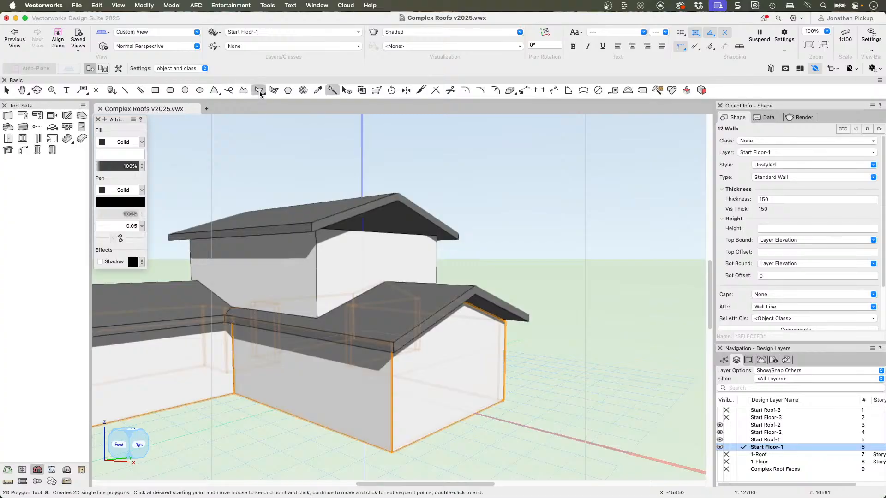
Fit the tops of the selected Start Floor-1 walls to the objects on the Start Roof-1 layer
click(196, 5)
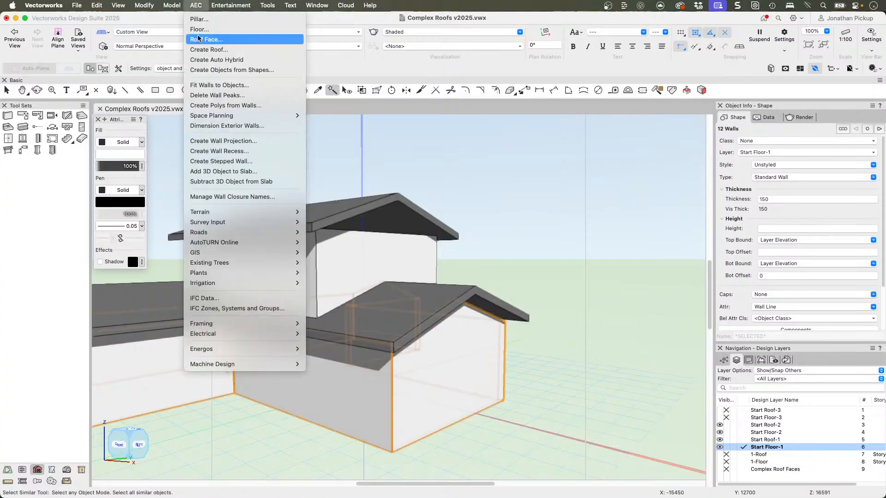
click(213, 86)
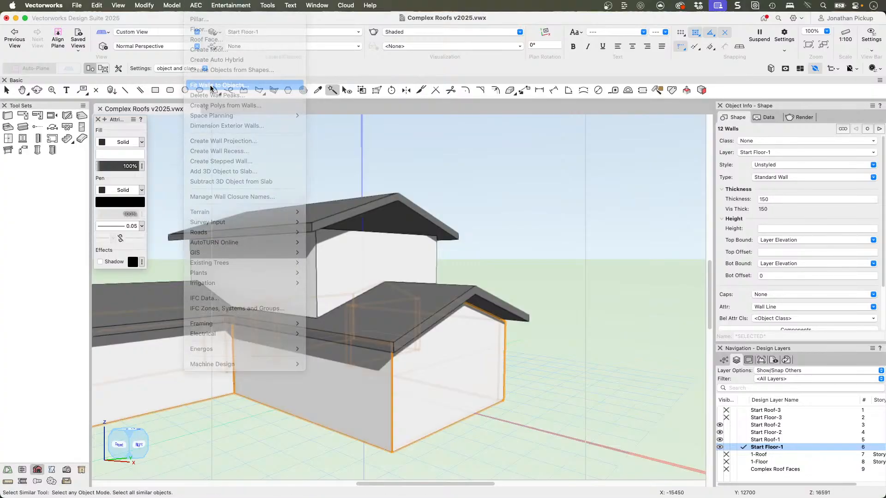
click(461, 122)
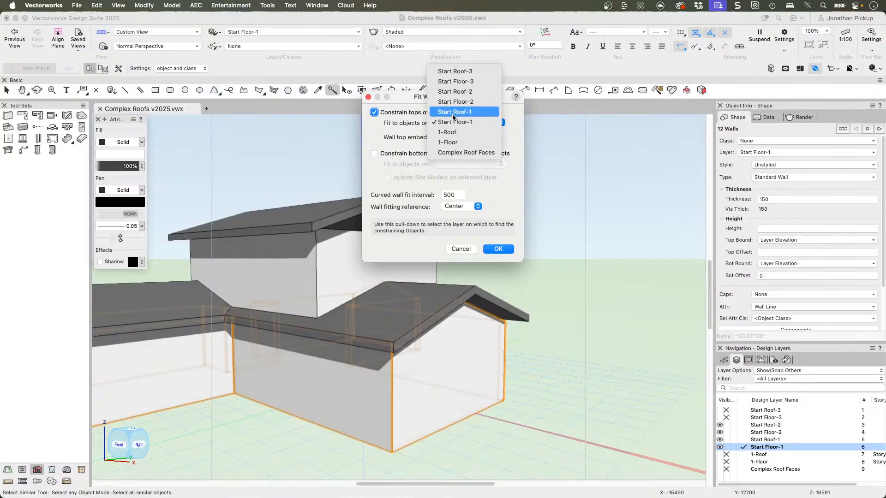
click(453, 115)
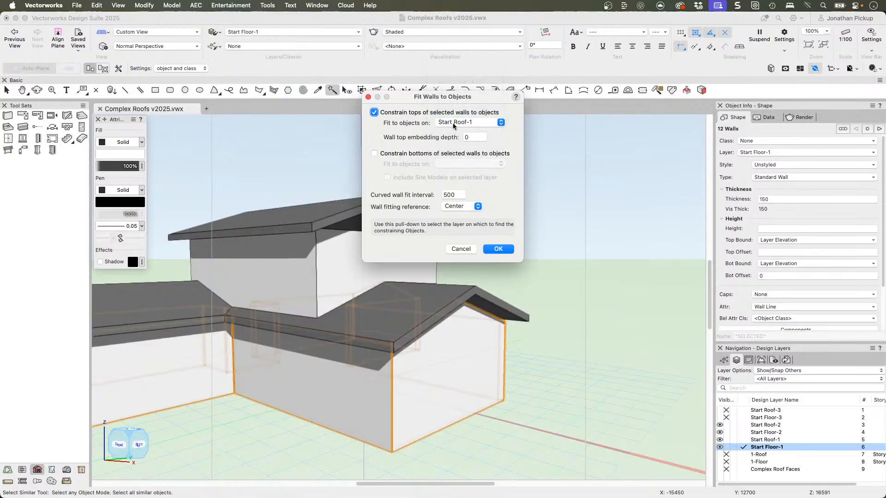
click(497, 248)
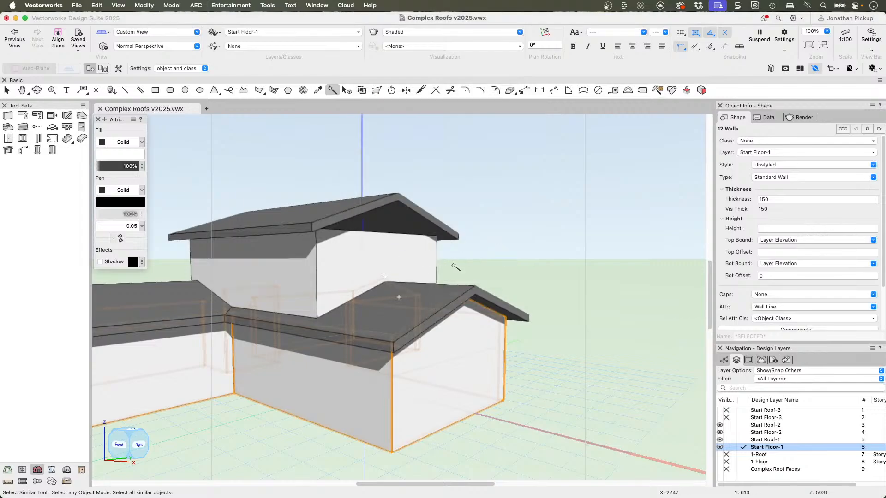
Select all walls on Start Floor-2 and fit their tops to the objects on the Start Roof-2 layer
click(745, 432)
click(362, 253)
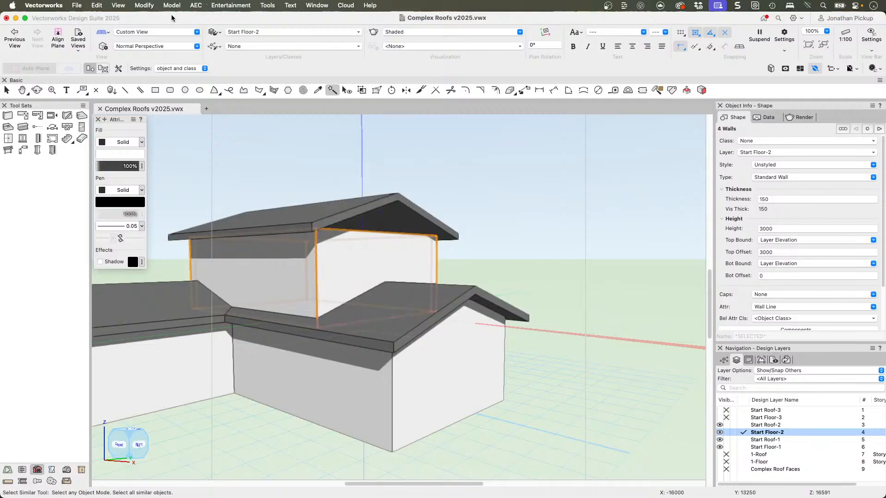
click(190, 5)
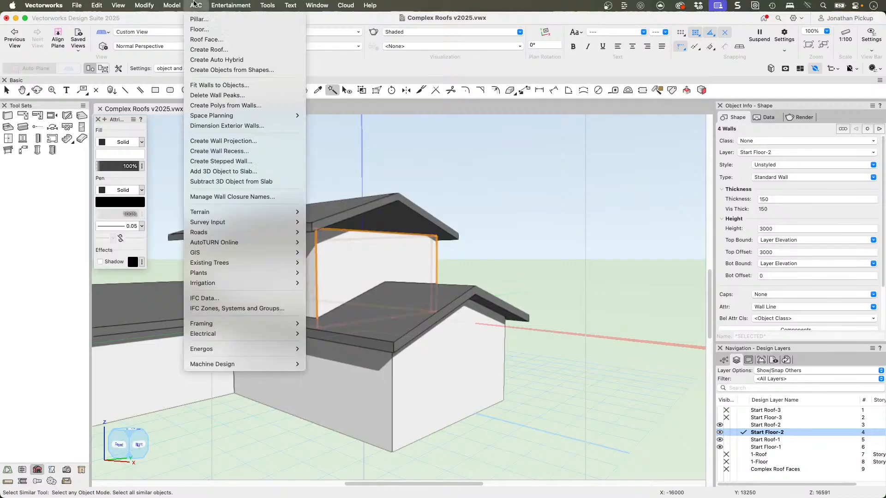
click(220, 92)
key(Return)
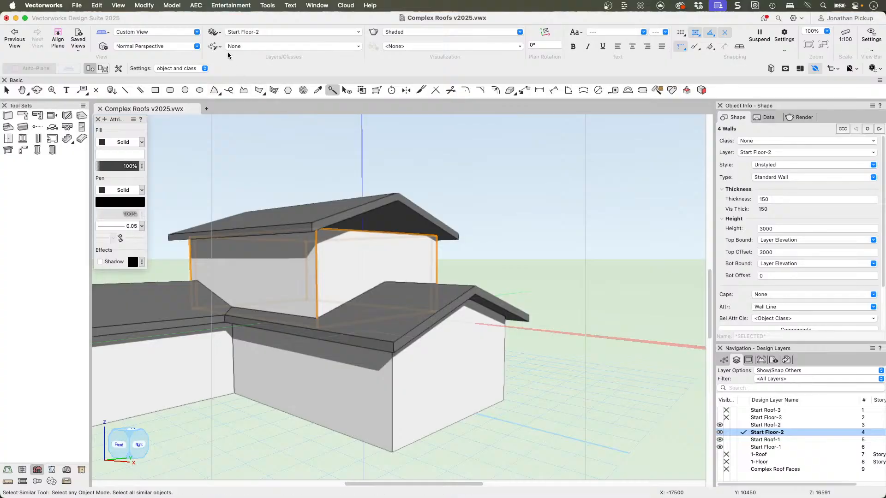
click(195, 6)
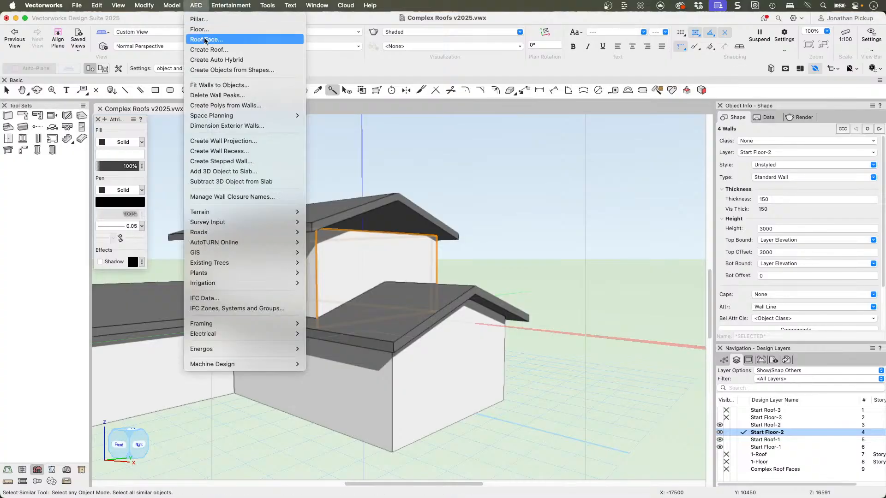
click(220, 86)
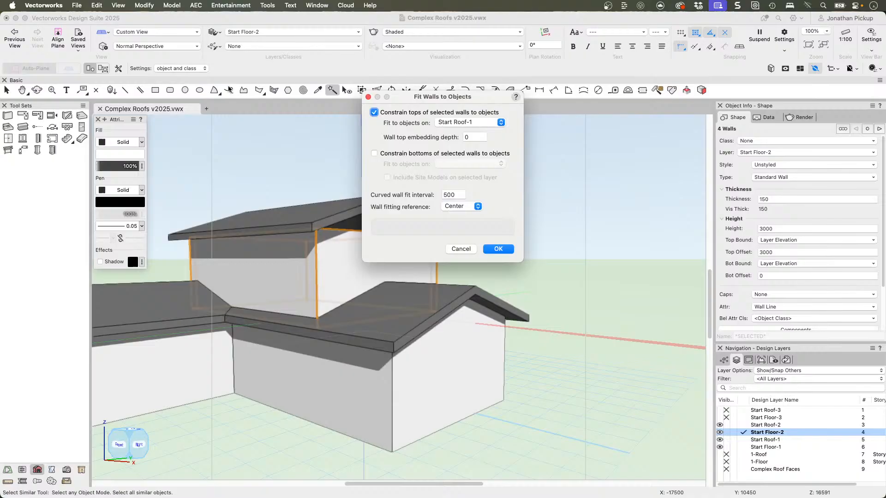
click(465, 123)
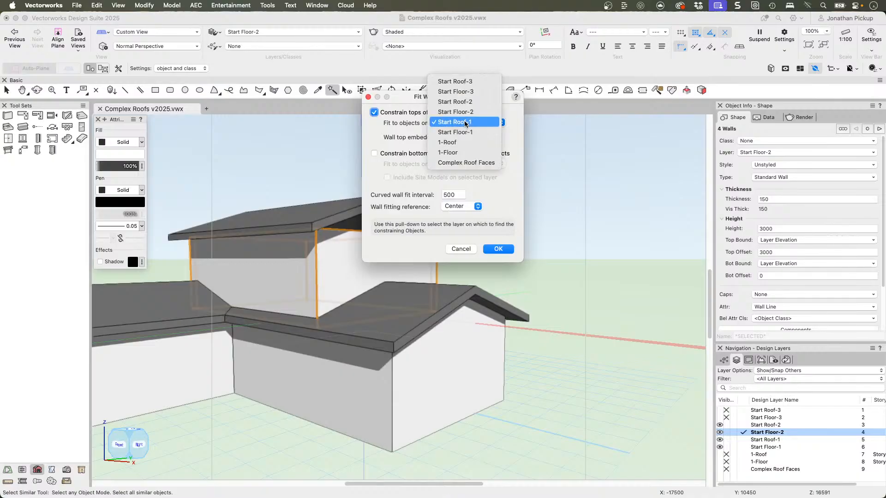
click(475, 101)
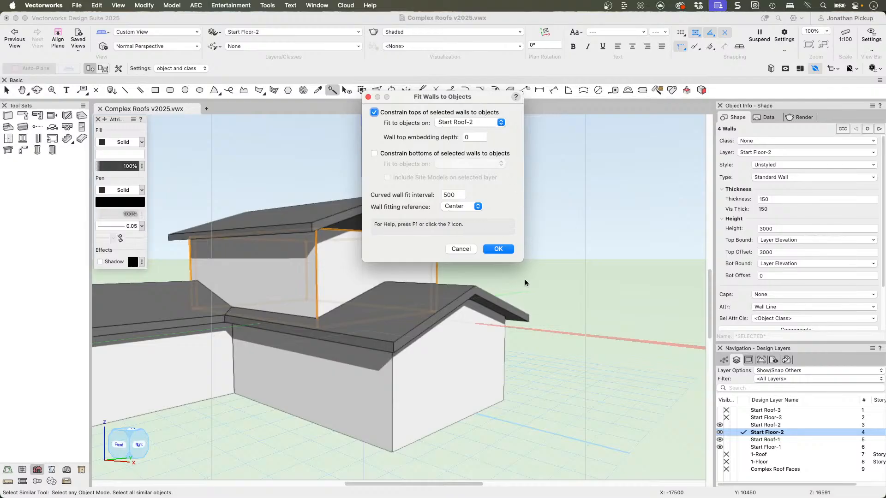
click(499, 248)
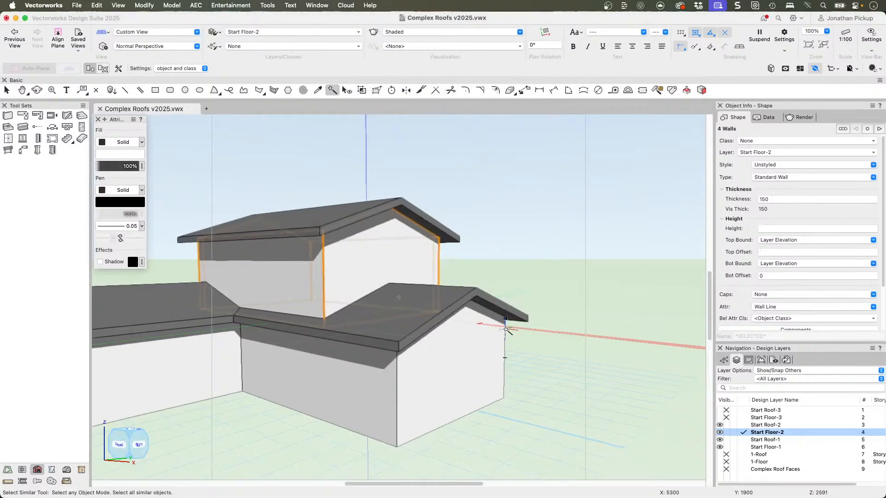
Hide the Start Roof-2 and Start Floor-1 layers
mouse_move(372, 339)
super+middle_down()
mouse_move(429, 321)
mouse_move(286, 283)
mouse_move(271, 263)
mouse_move(307, 179)
mouse_move(315, 78)
super+middle_up()
middle_drag(477, 364, 519, 148)
super+middle_drag(359, 228, 416, 335)
super+middle_drag(346, 176, 327, 291)
middle_drag(334, 228, 362, 351)
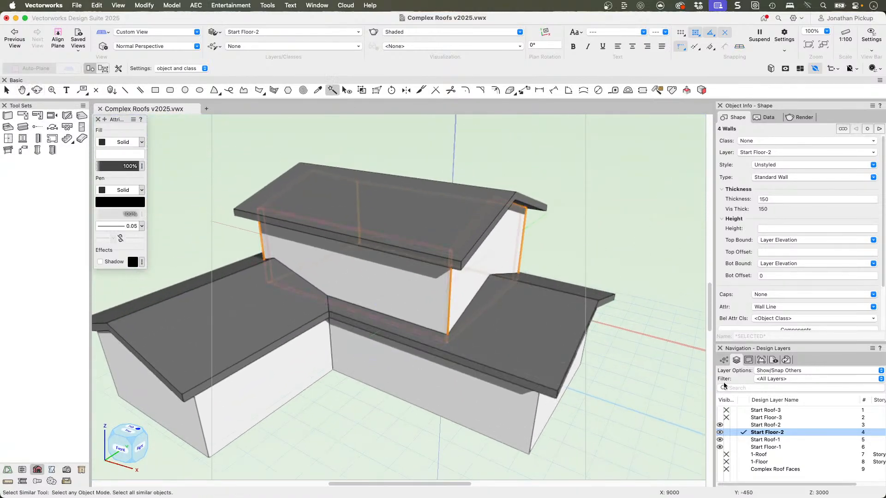
click(726, 425)
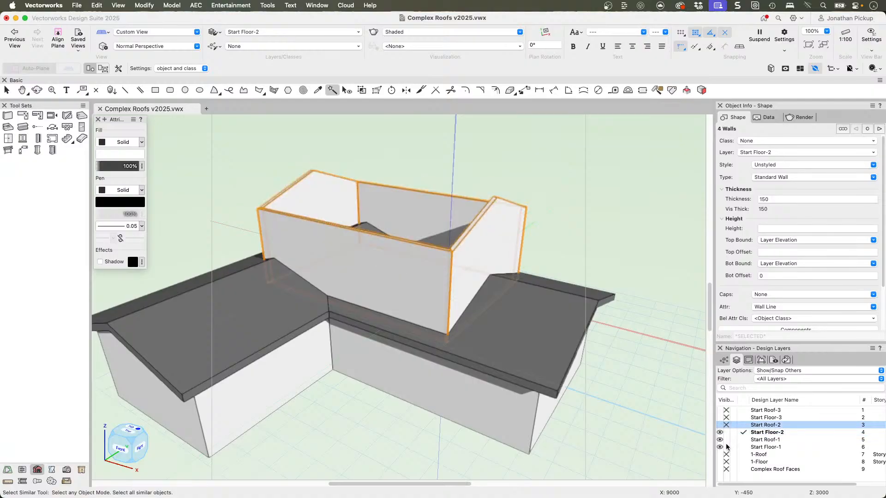
click(727, 447)
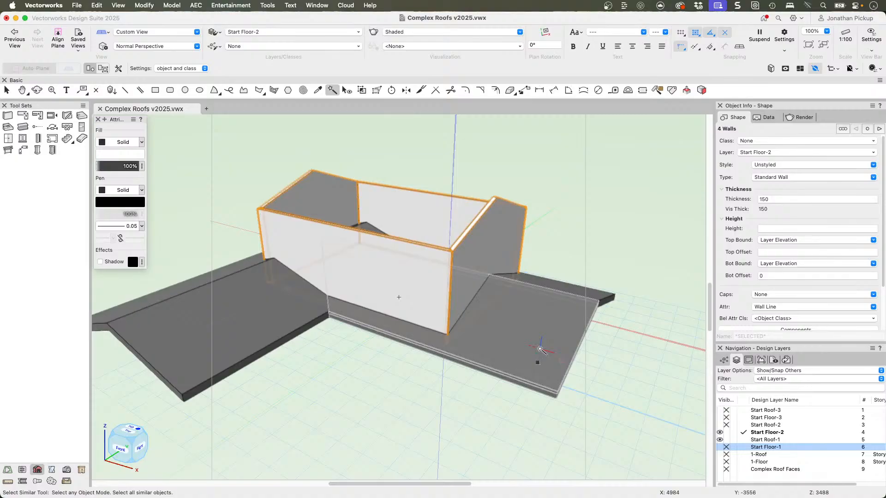
On Start Roof-1 in Top/Plan view, draw a rectangle about 8347 by 6000 mm over the Start Floor-2 outer walls and hide Start Floor-2
key(super+5)
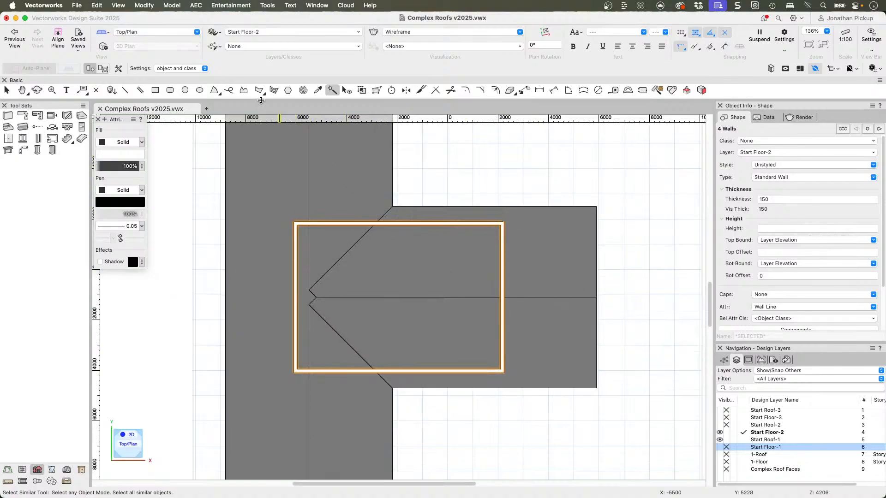
key(4)
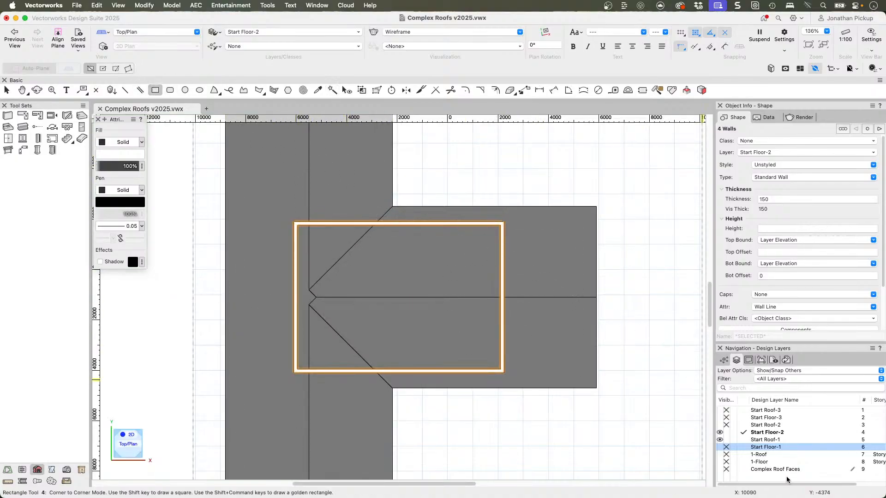
click(743, 440)
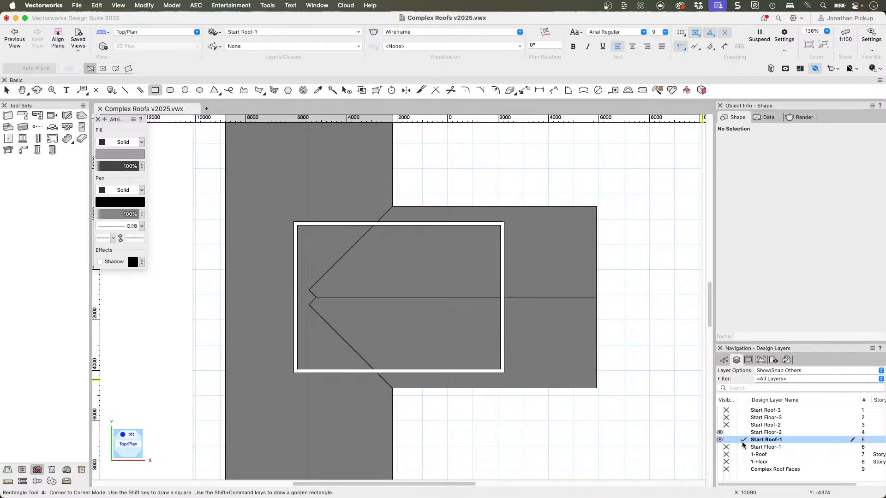
click(291, 219)
click(504, 373)
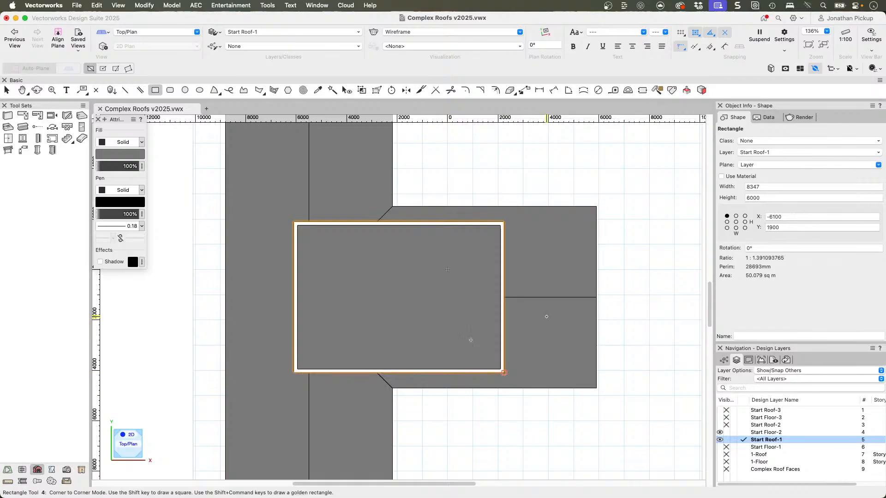
click(725, 432)
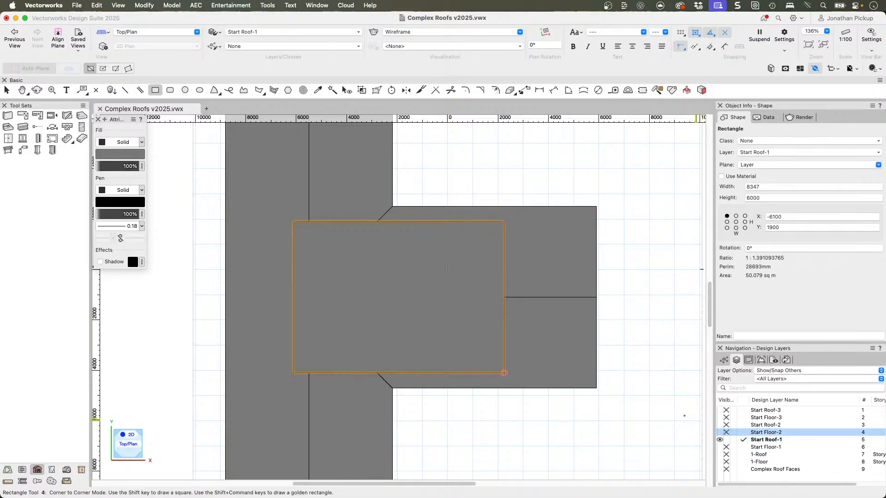
Cut the rectangle out of the Start Roof-1 roof with Clip Surface and delete the rectangle
key(shift+c)
drag(600, 303, 552, 305)
ctrl+middle_drag(552, 305, 512, 252)
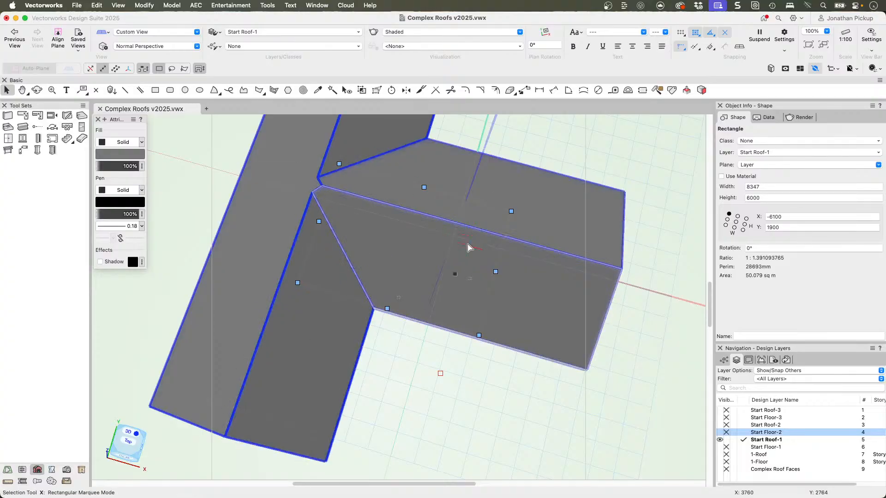
key(F5)
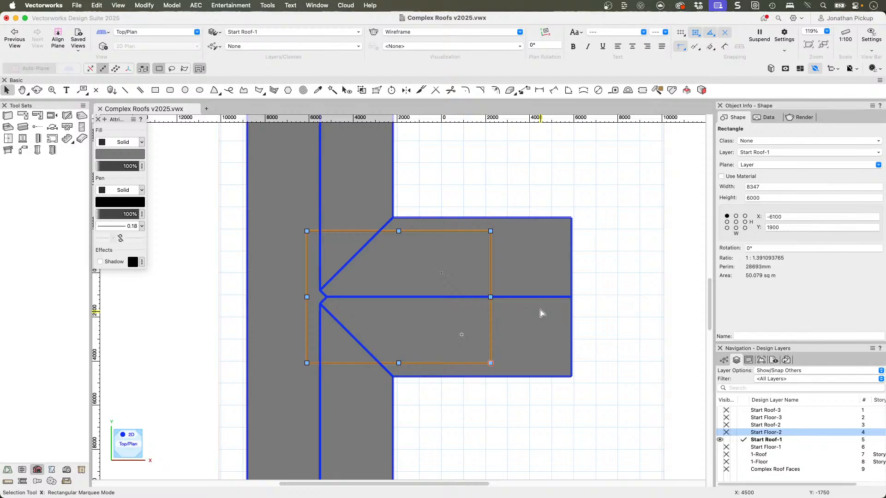
click(541, 269)
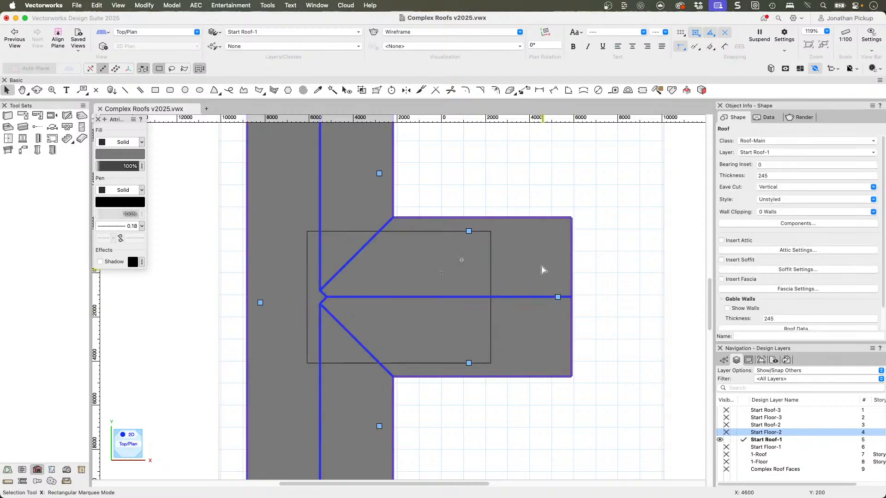
shift+click(491, 260)
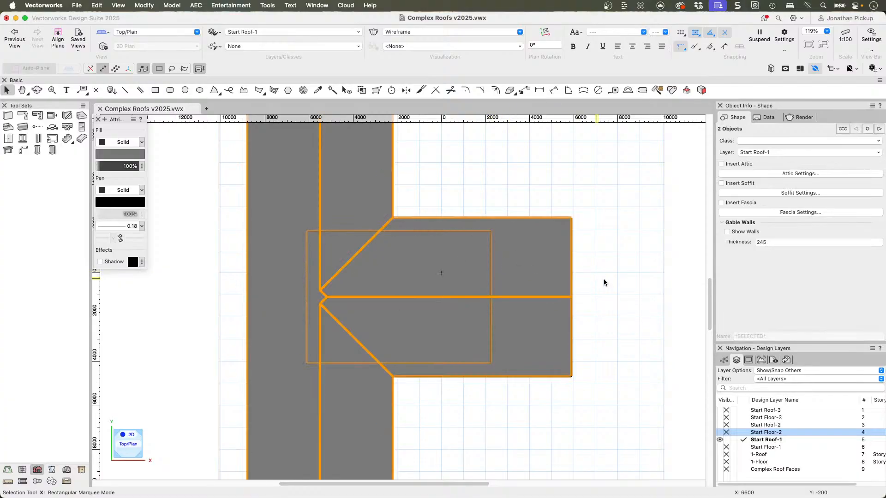
right_click(463, 254)
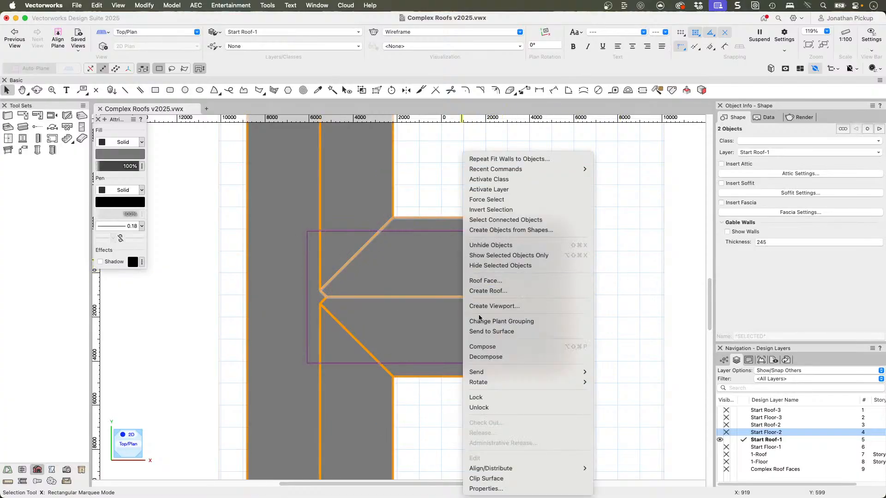
click(507, 479)
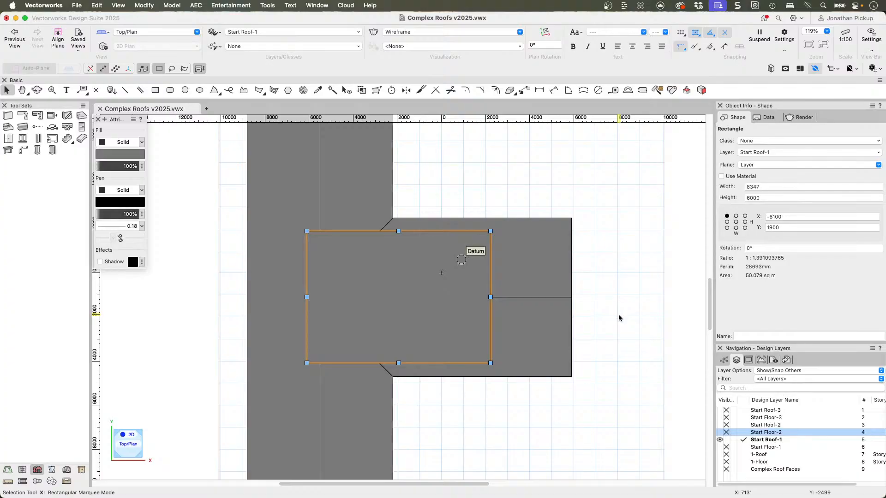
key(Delete)
Show the clipped Start Roof-1 roof in a 3D view together with the Start Floor-1 layer
key(shift+c)
drag(521, 335, 338, 115)
drag(473, 239, 574, 284)
key(x)
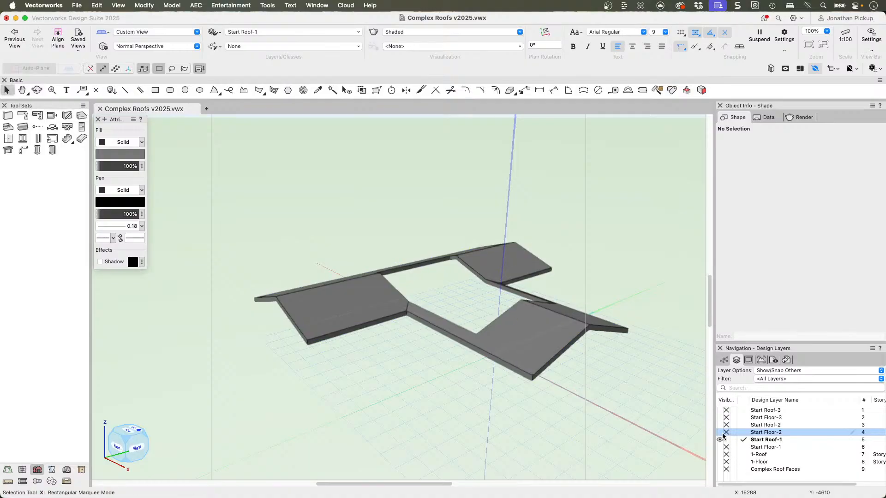
click(721, 447)
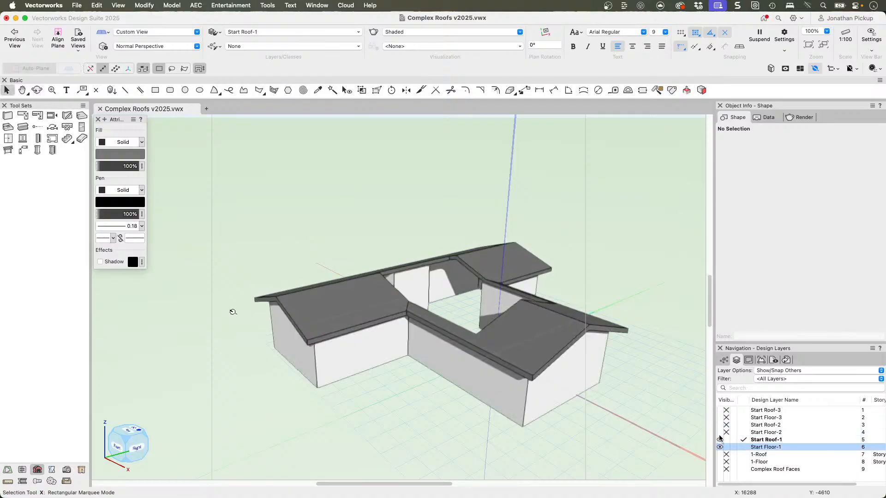
Show the Start Floor-2 and Start Roof-2 layers together with the clipped lower roof and its walls
click(720, 432)
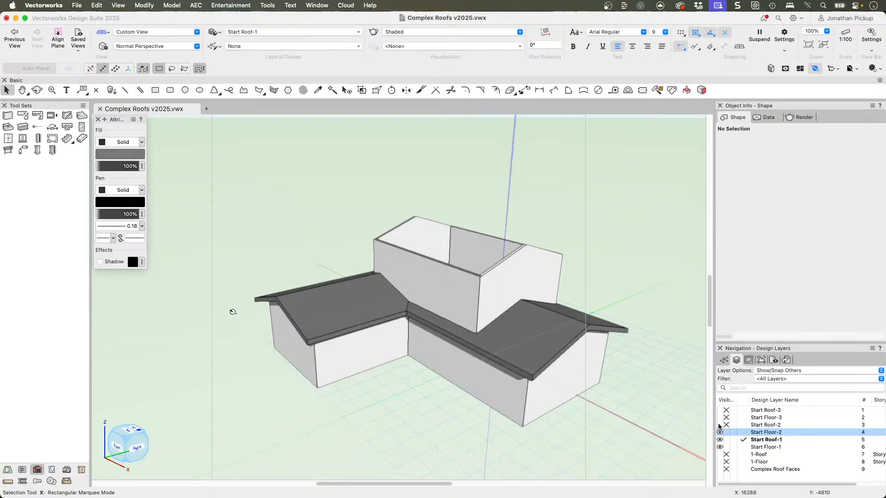
click(719, 425)
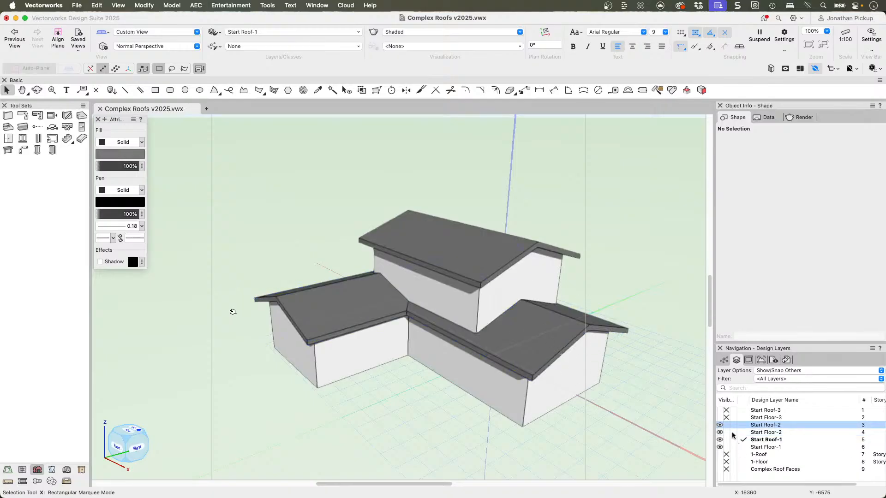
Examine from several sides how the clipped lower roof meets the upper-floor walls, with Start Roof-2 both hidden and shown
ctrl+middle_drag(518, 317, 576, 318)
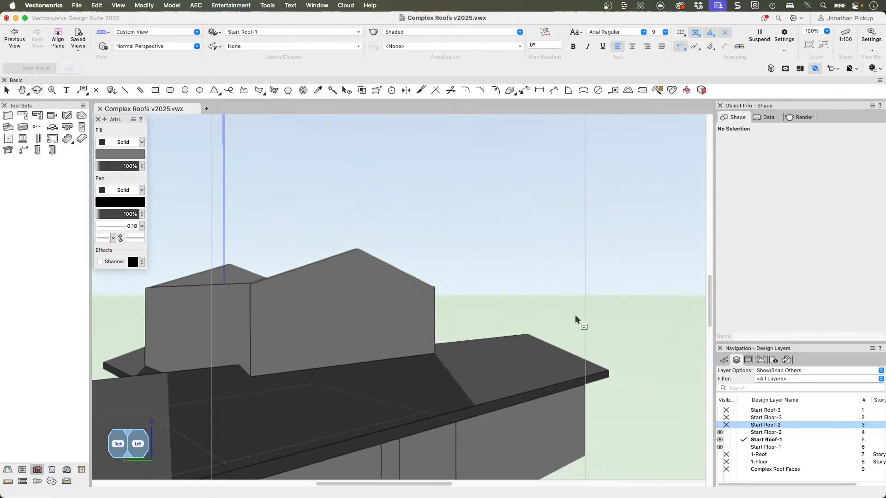
key(x)
middle_drag(258, 320, 683, 363)
middle_drag(527, 302, 454, 318)
click(720, 425)
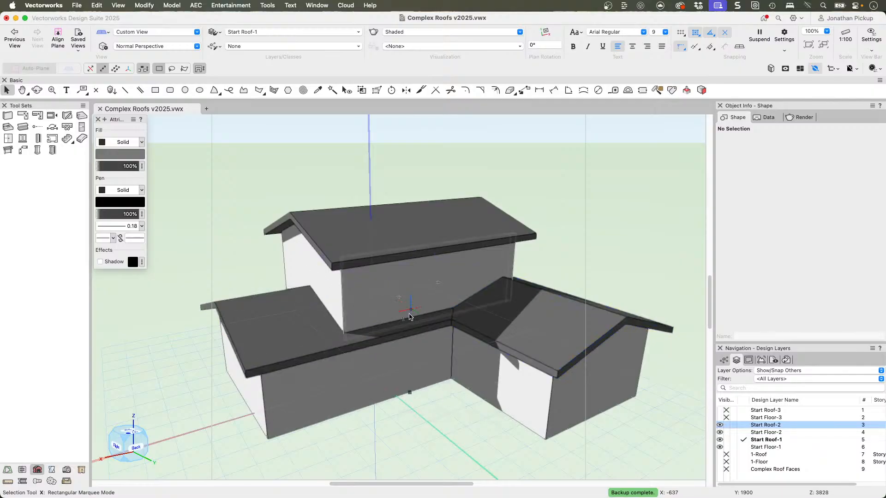
mouse_move(396, 318)
middle_down()
mouse_move(309, 287)
mouse_move(409, 293)
mouse_move(665, 282)
middle_up()
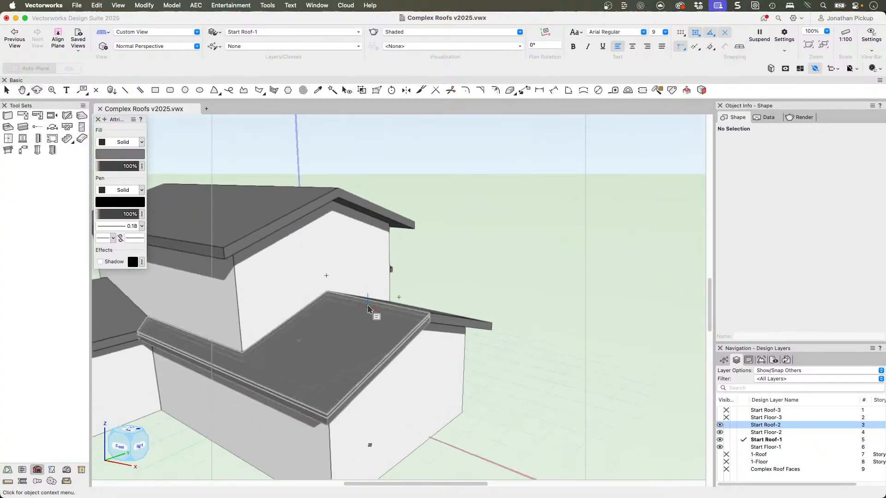
super+middle_drag(375, 303, 466, 294)
middle_drag(356, 277, 561, 242)
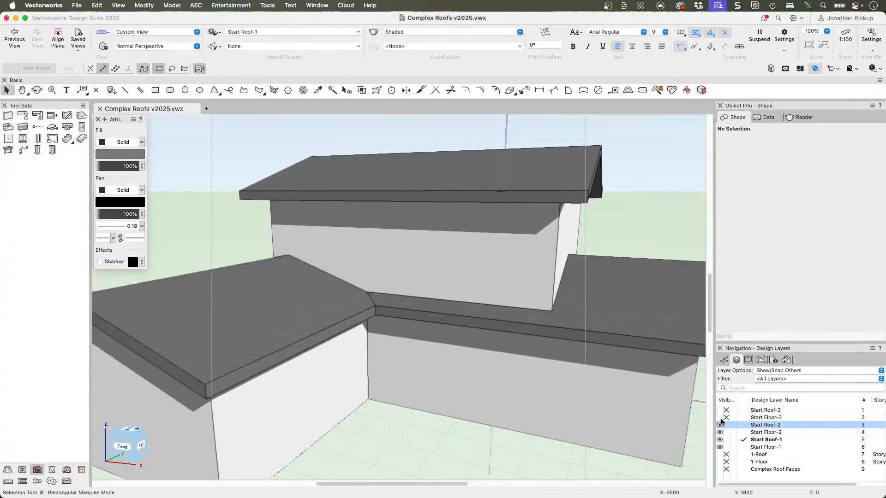
Hide the Start Floor-1, Start Roof-1, Start Floor-2 and Start Roof-2 layers
click(726, 447)
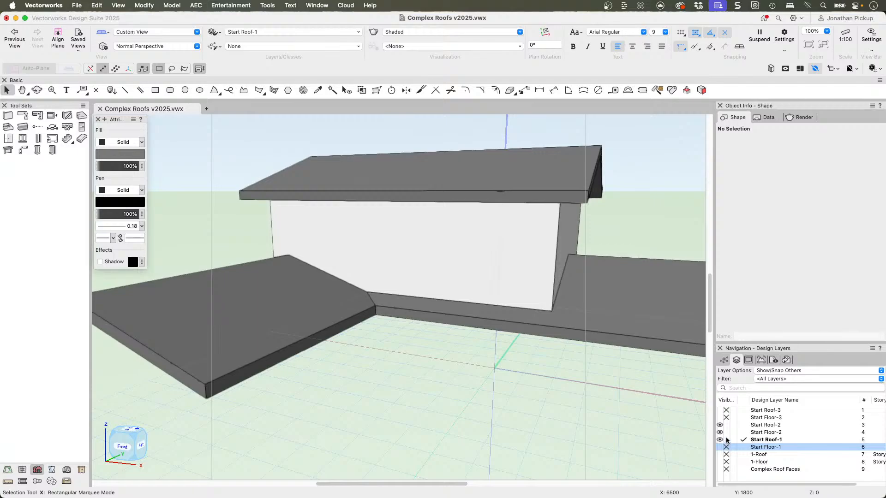
click(727, 439)
click(726, 432)
click(727, 425)
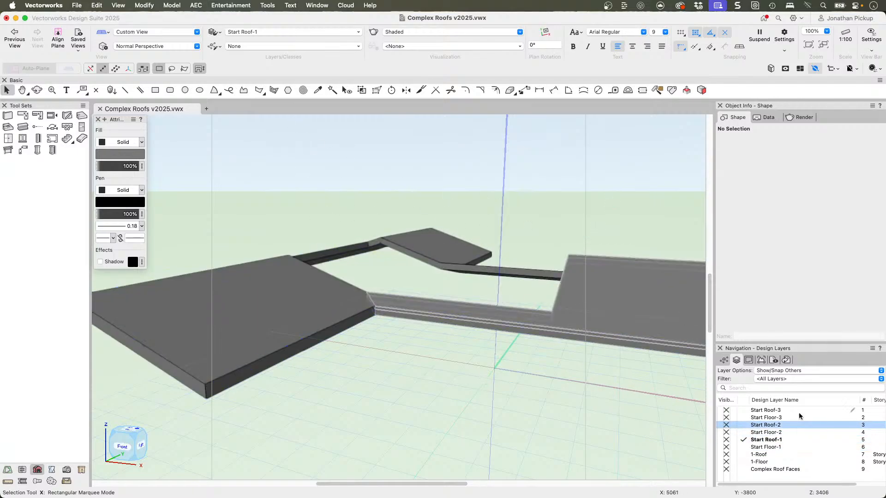
Make Start Floor-2 the active layer and review its elevation in the layer settings without changing it
click(745, 433)
right_click(765, 436)
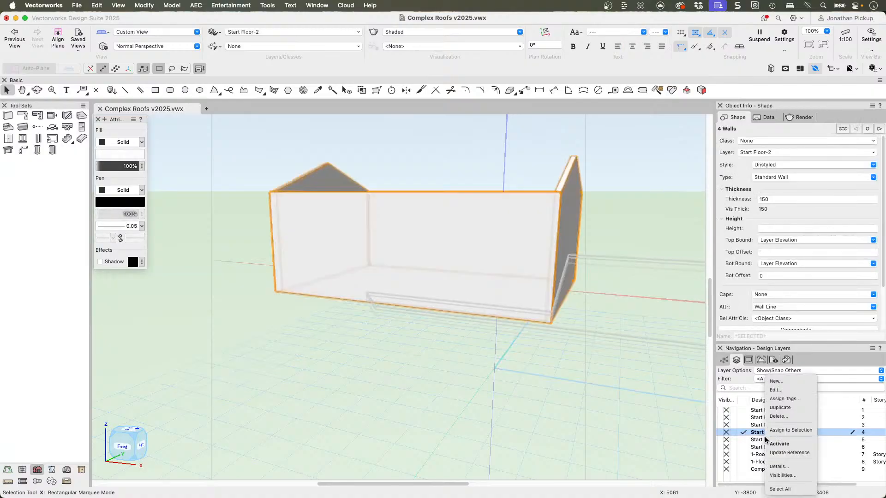
click(774, 389)
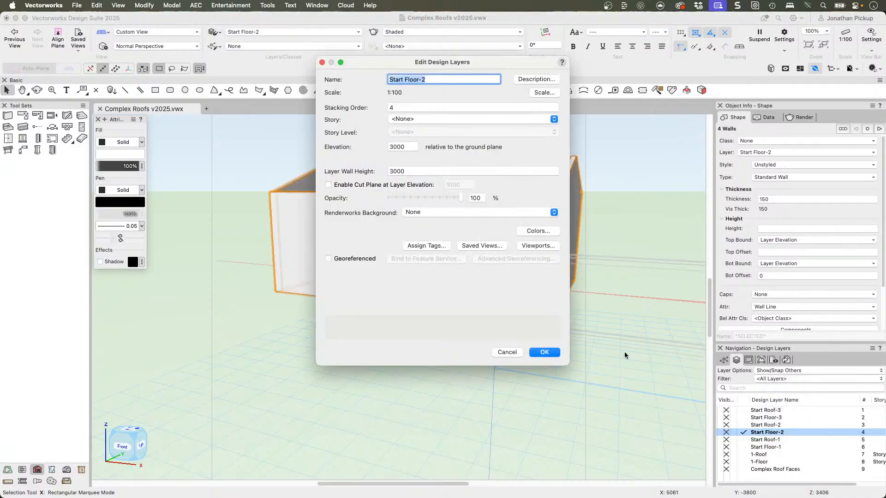
double_click(405, 147)
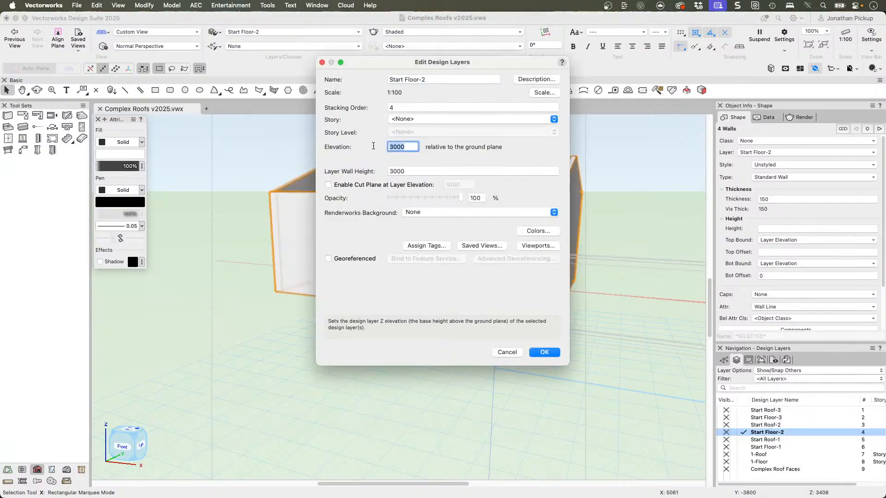
click(506, 352)
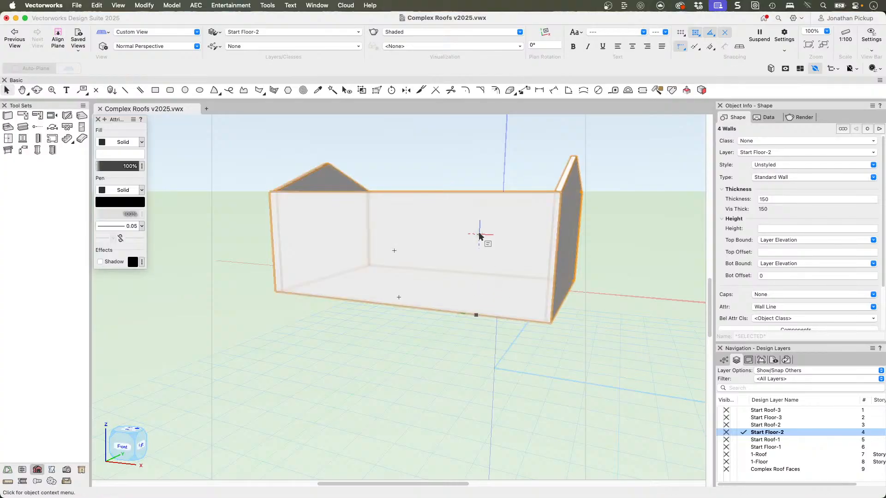
Look over the Start Floor-2 walls in 3D and check the layer settings of Start Roof-2
key(shift+c)
drag(483, 236, 447, 286)
middle_drag(464, 230, 409, 287)
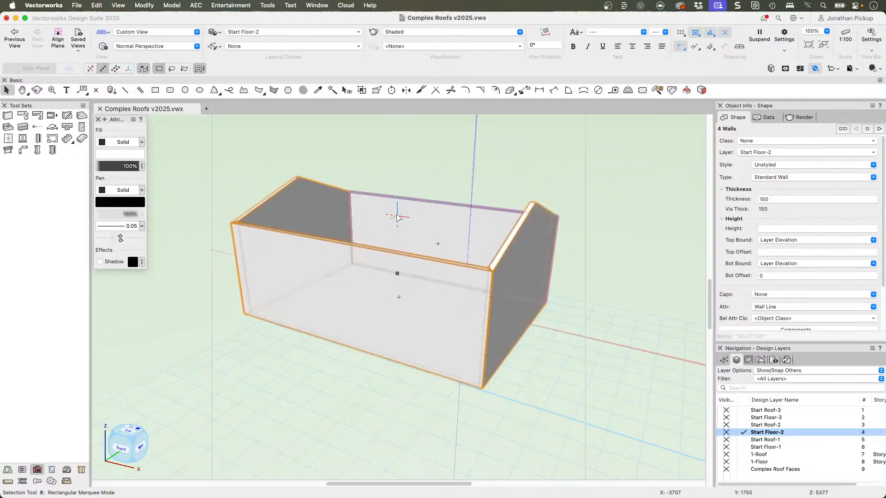
right_click(742, 426)
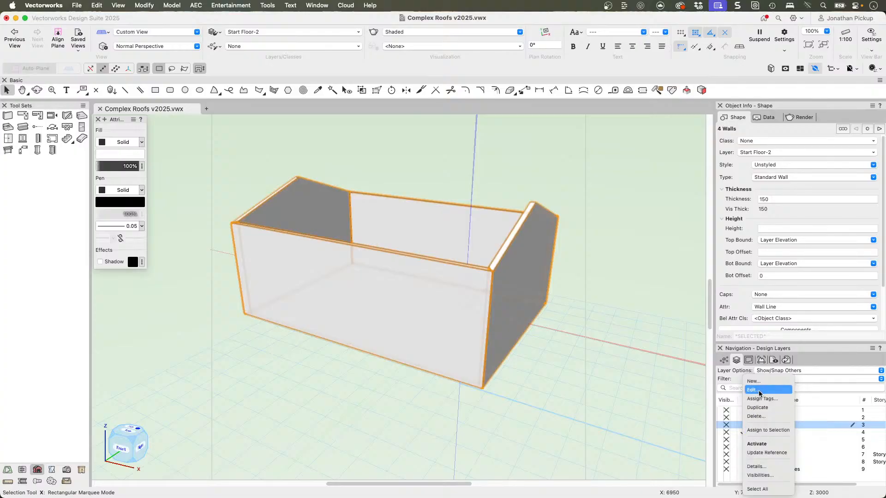
click(759, 391)
click(423, 162)
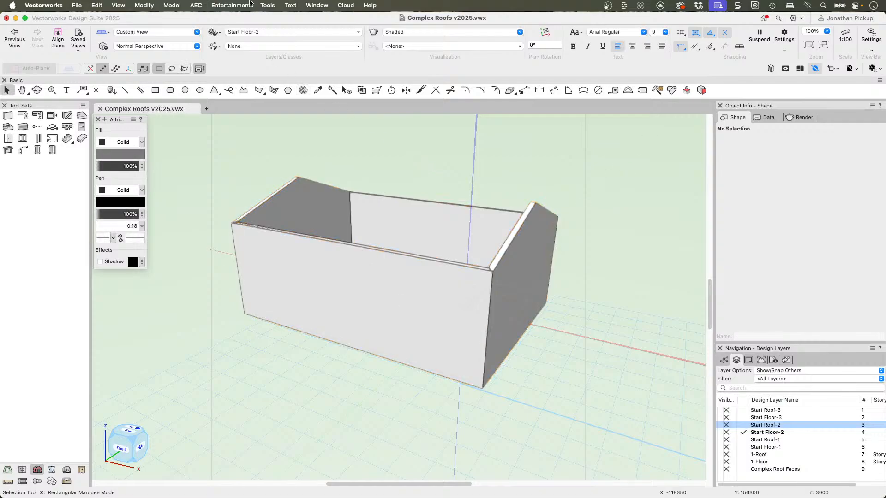
Open the design layer list in the Organization dialog and compare the elevations and wall heights of Start Floor-1, Start Roof-1 and Start Floor-2
click(272, 6)
click(273, 16)
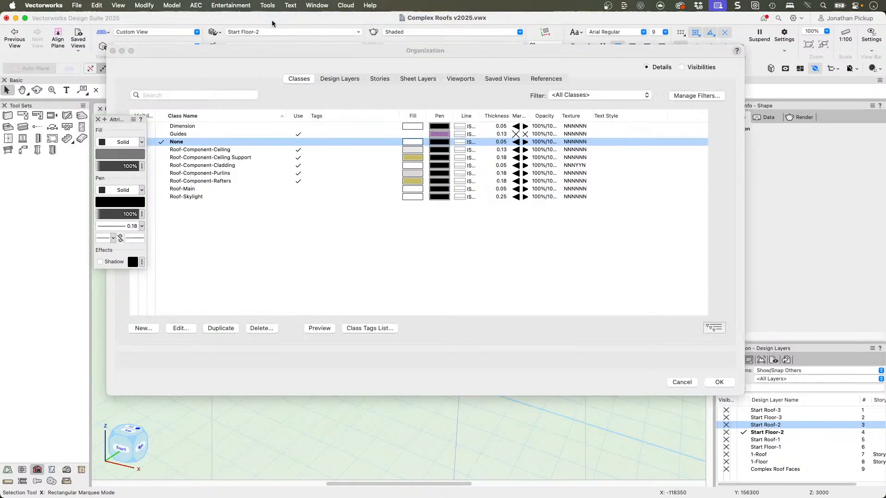
click(342, 81)
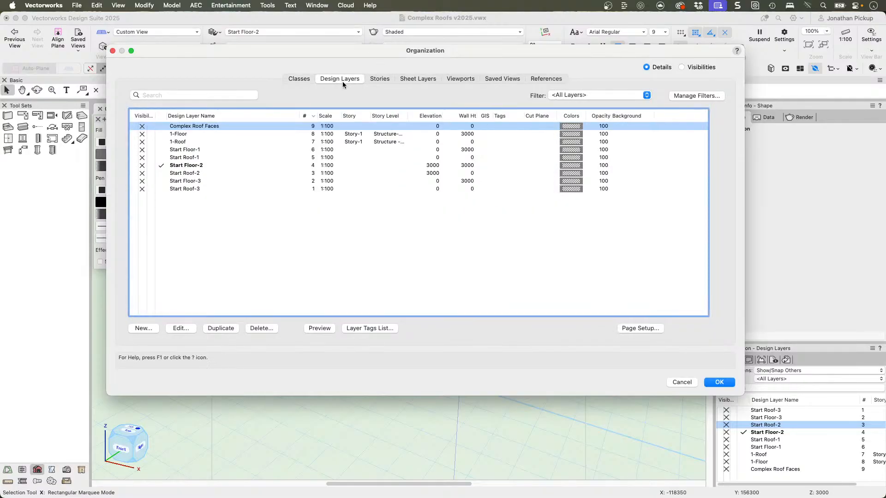
click(189, 151)
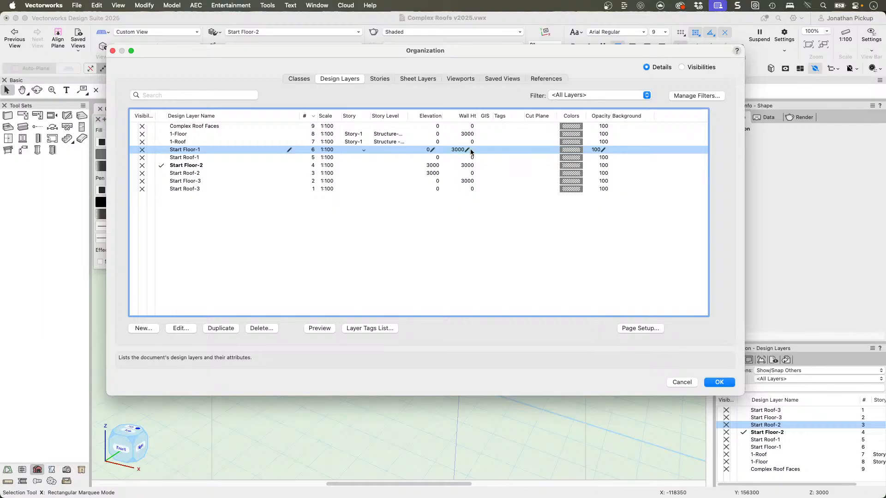
click(432, 157)
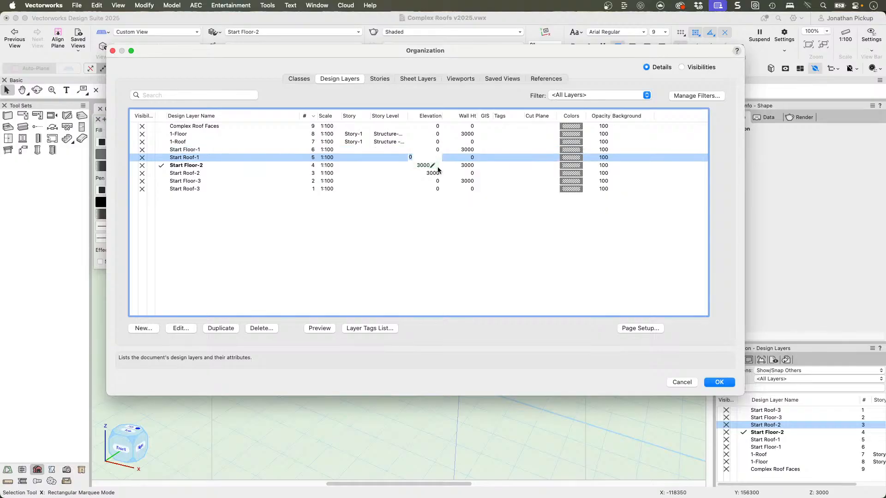
click(438, 167)
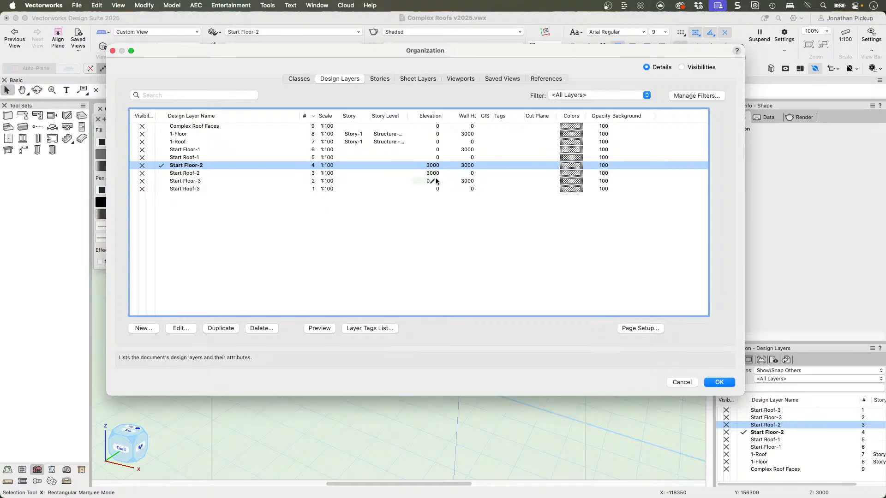
Close the layer organization settings without changes and make Start Floor-3 the active design layer
click(433, 173)
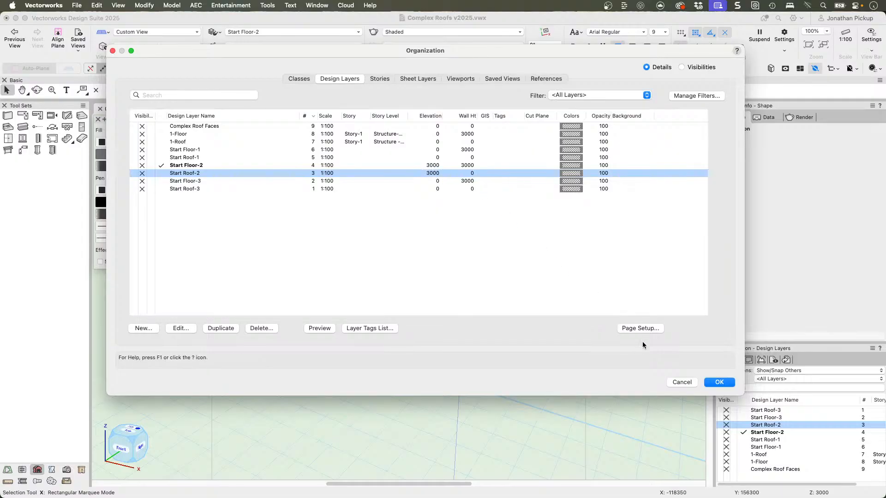
click(679, 382)
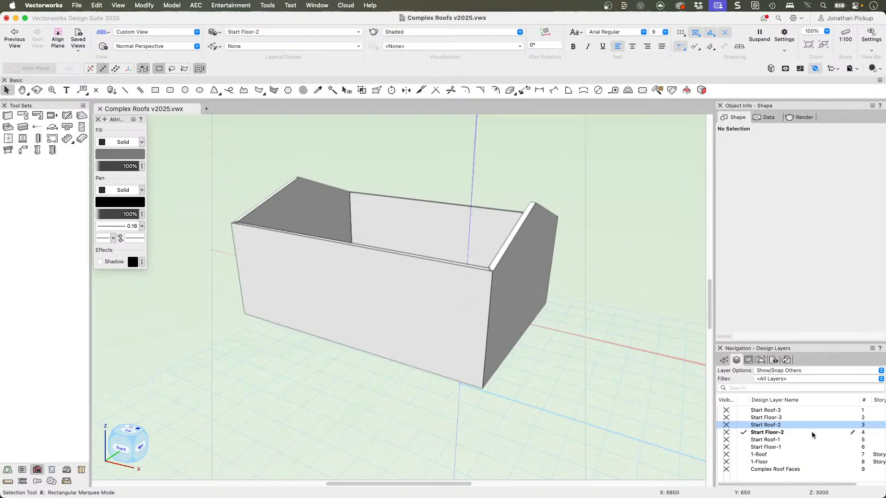
click(744, 418)
scroll(568, 377, down, 5)
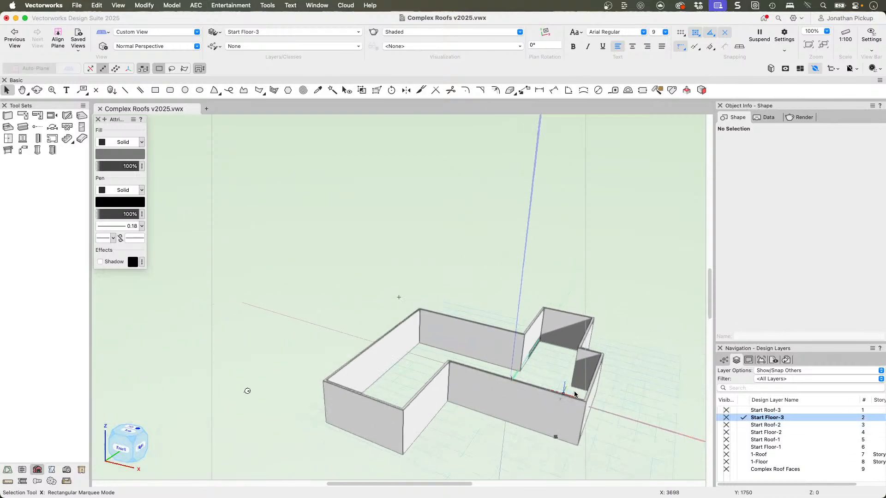
ctrl+middle_drag(571, 385, 398, 297)
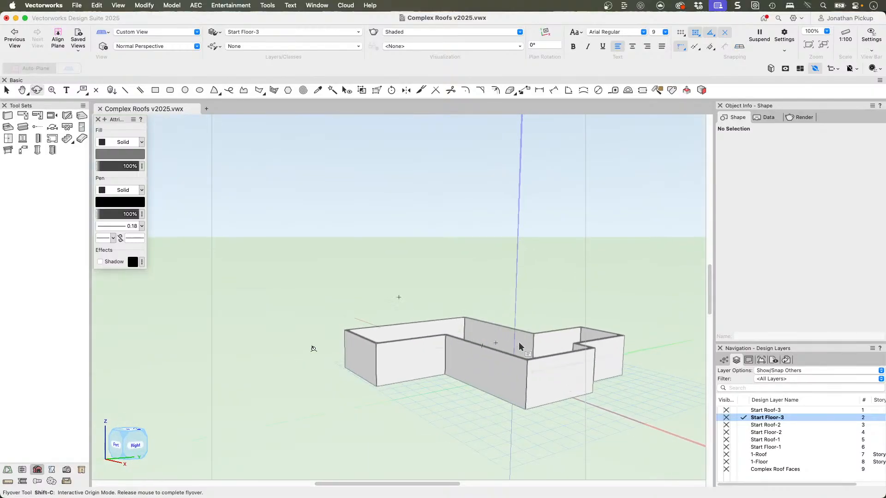
click(744, 410)
click(743, 417)
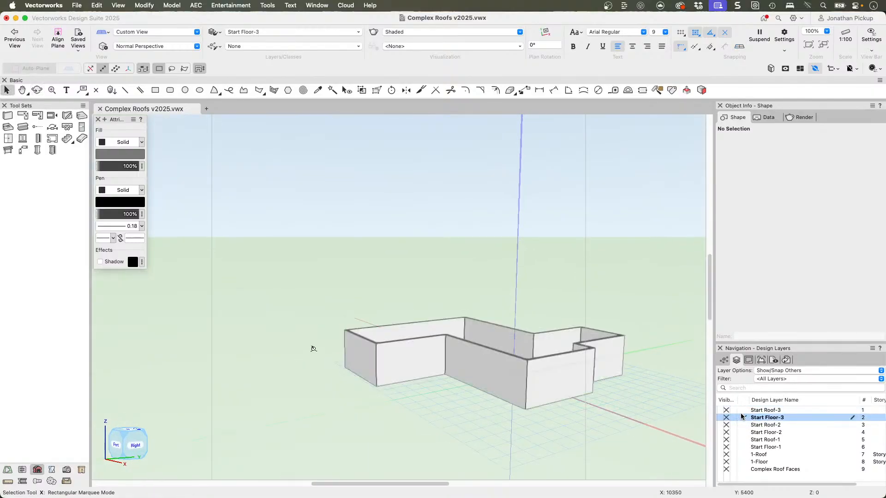
In Top/Plan view, draw a rectangle 13500 mm wide and 6000 mm high over the building's wide central wing, along the outer wall corners
ctrl+middle_drag(565, 356, 601, 307)
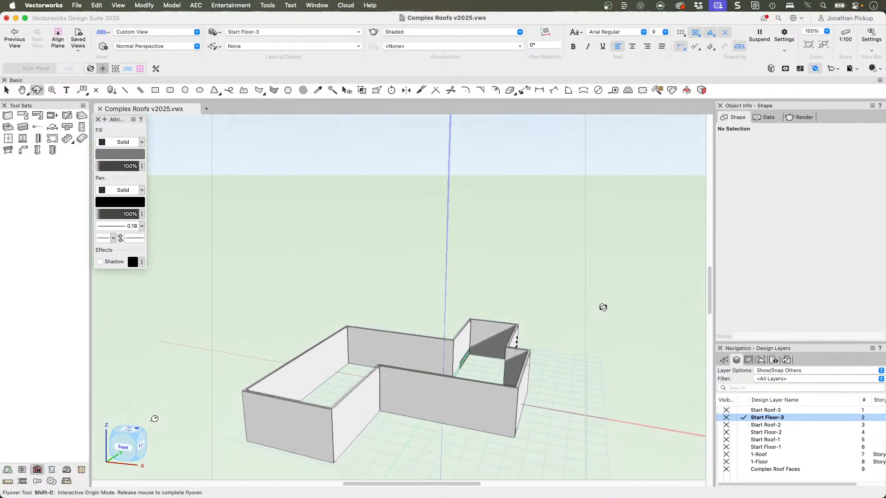
key(x)
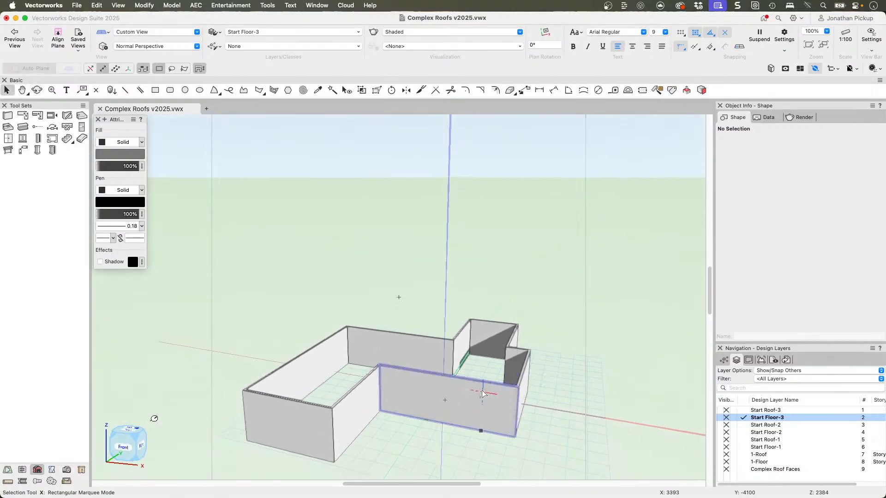
key(super+5)
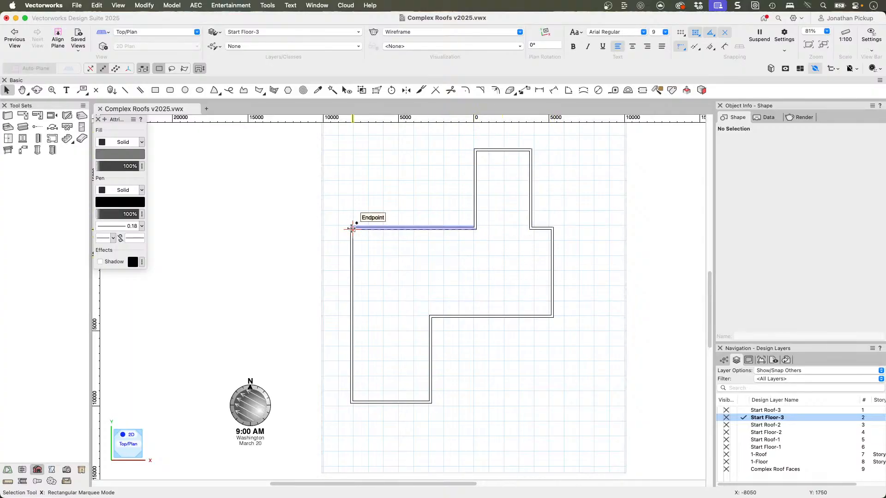
click(156, 90)
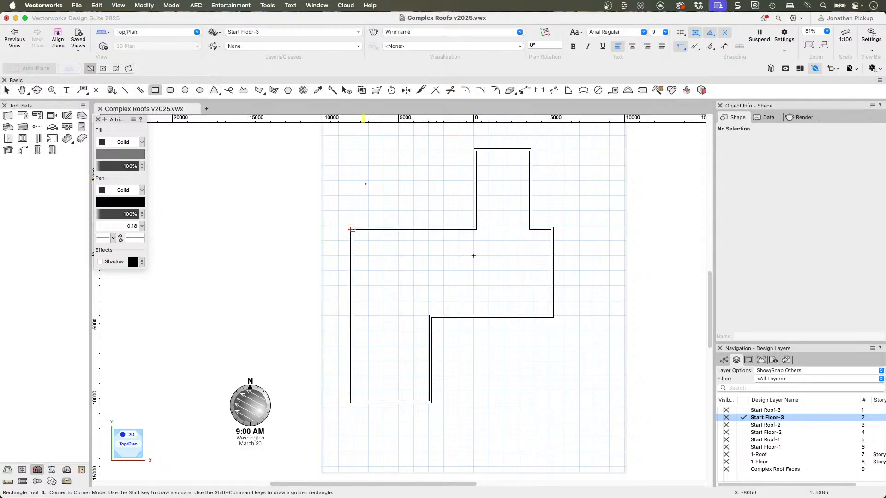
click(350, 227)
click(553, 317)
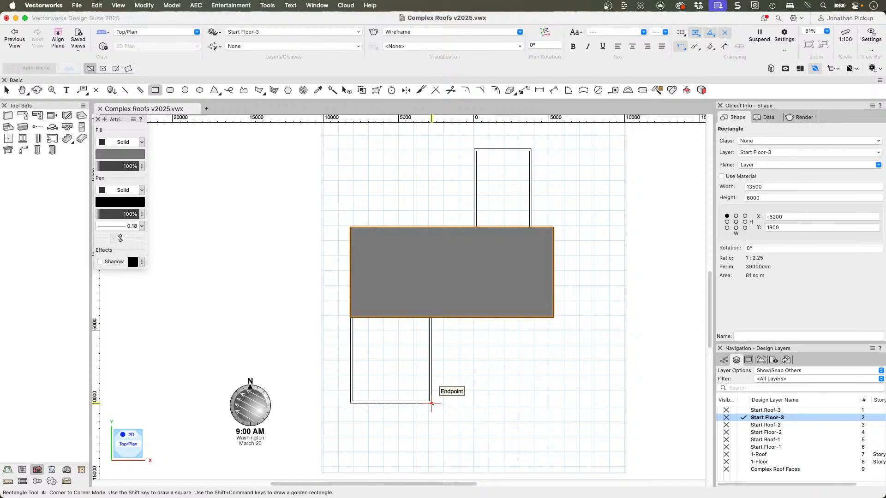
Draw a second rectangle over the southwest wing, overlapping the first, and combine both with Add Surface into one L-shaped polygon
click(431, 403)
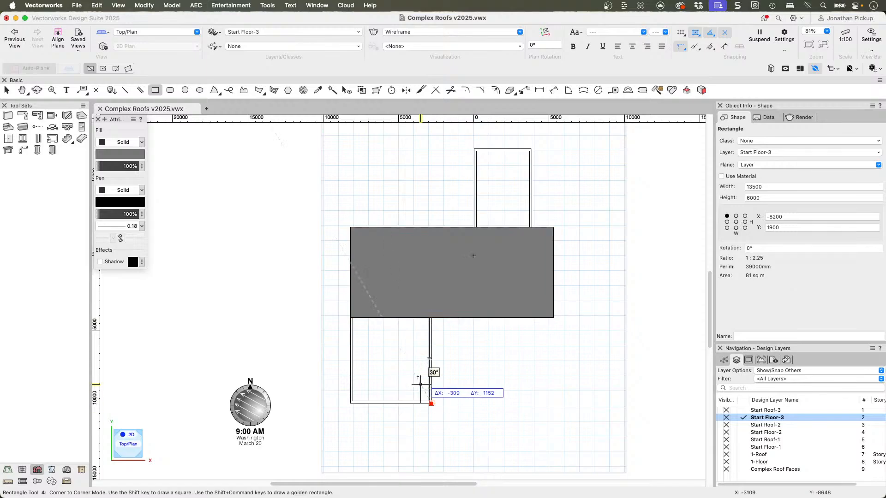
click(351, 272)
key(x)
shift+click(386, 250)
right_click(387, 260)
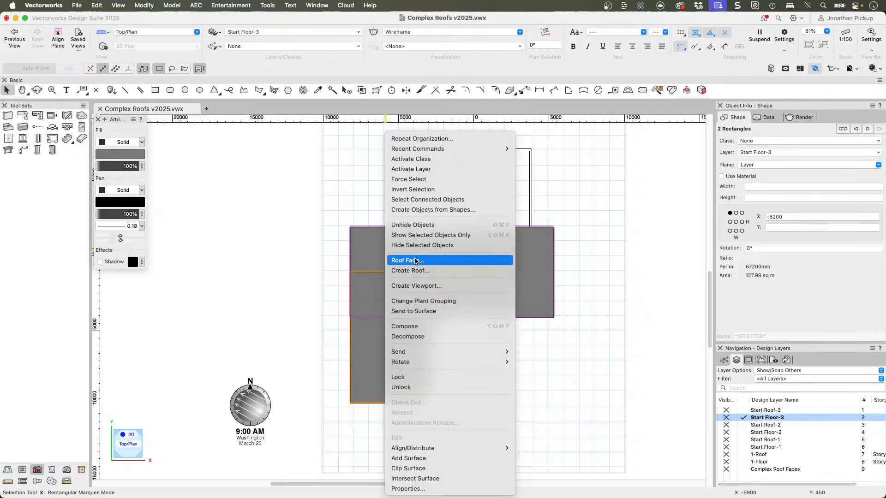
click(415, 458)
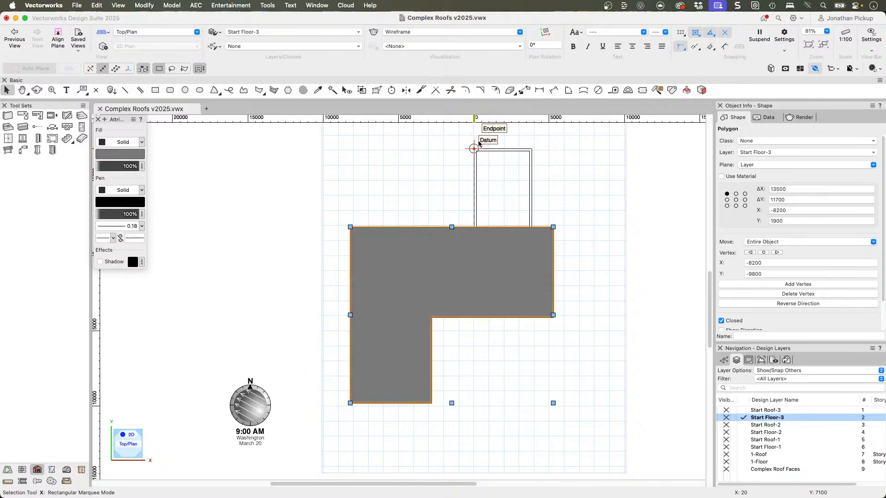
Draw a rectangle about 3828 mm wide over the narrow north wing and stretch it into the main wing to about 8242 mm high
key(4)
click(475, 148)
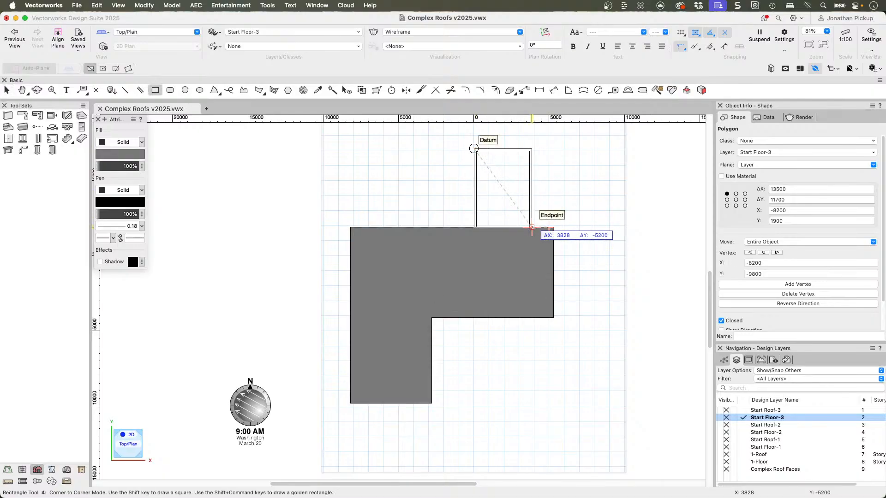
click(532, 227)
key(x)
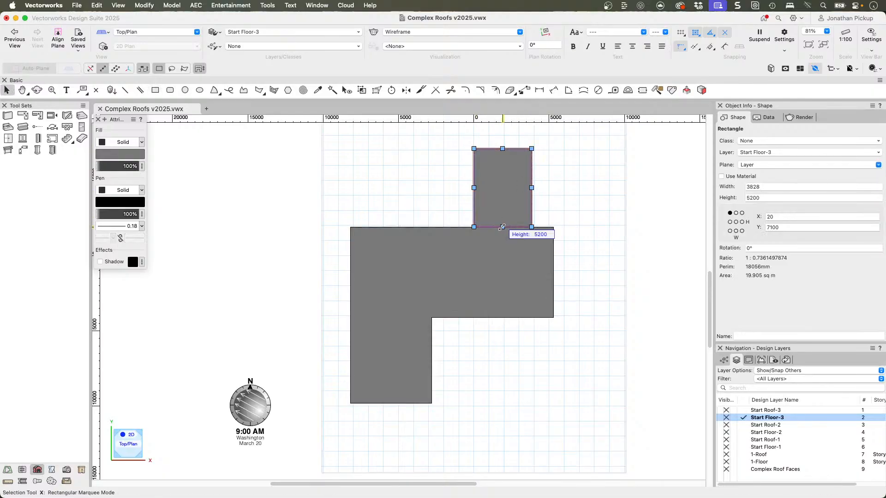
drag(502, 227, 503, 272)
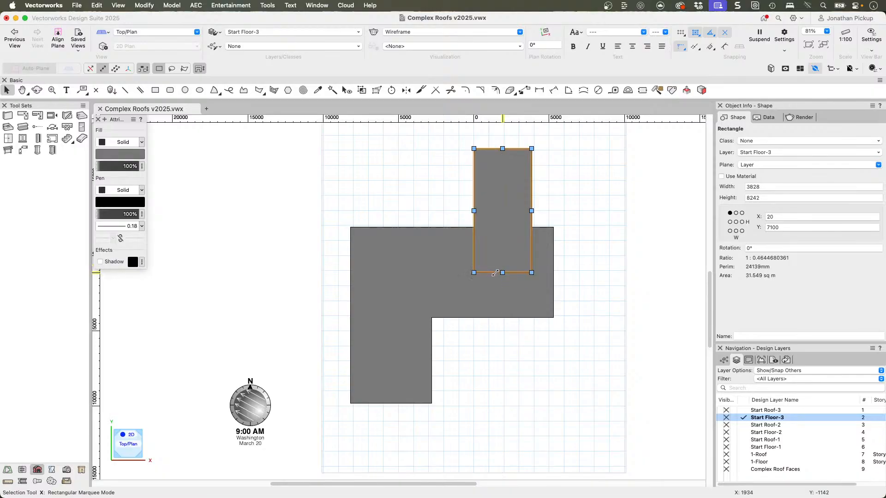
Create a roof from the L-shaped polygon with a roof pitch of 30°
click(439, 265)
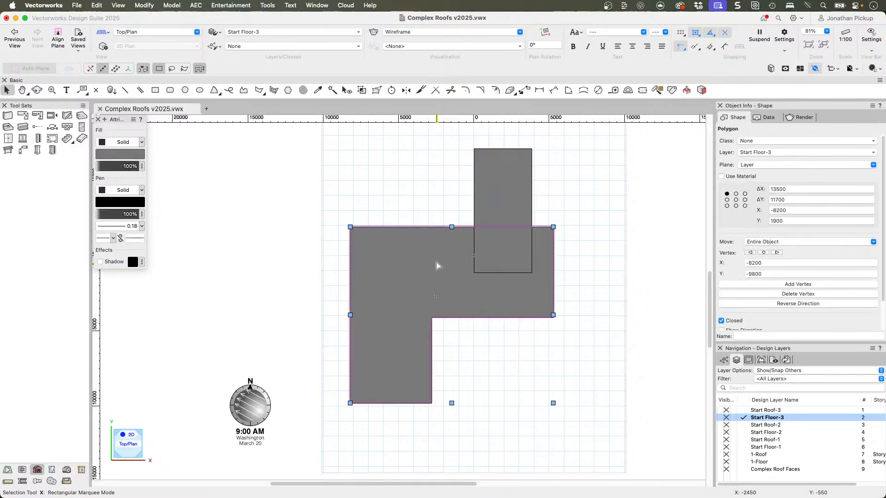
right_click(434, 261)
mouse_move(463, 395)
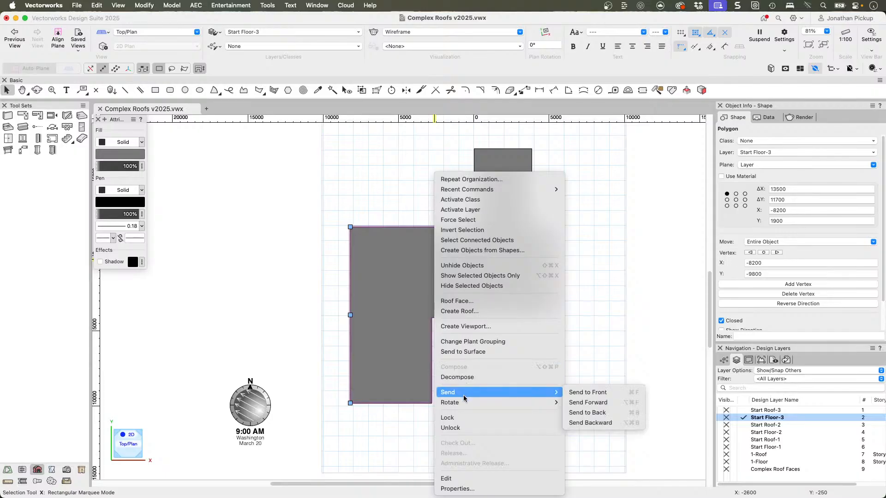
click(469, 312)
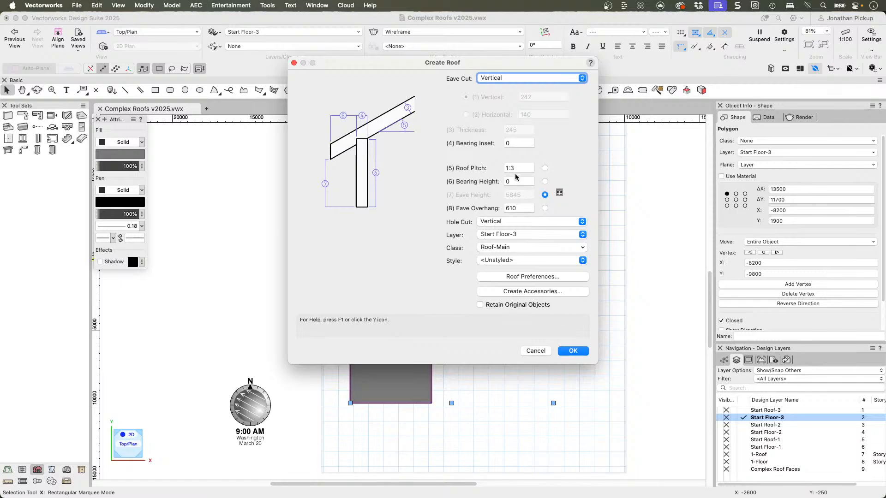
drag(519, 168, 482, 169)
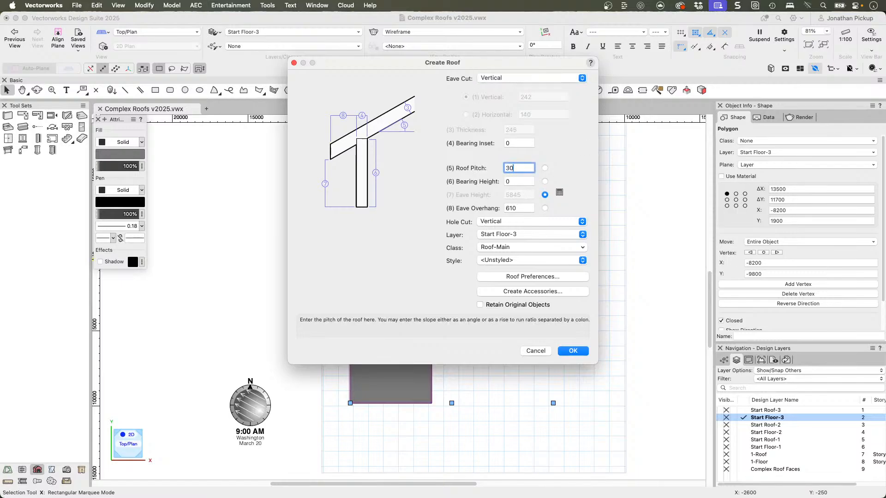
key(Return)
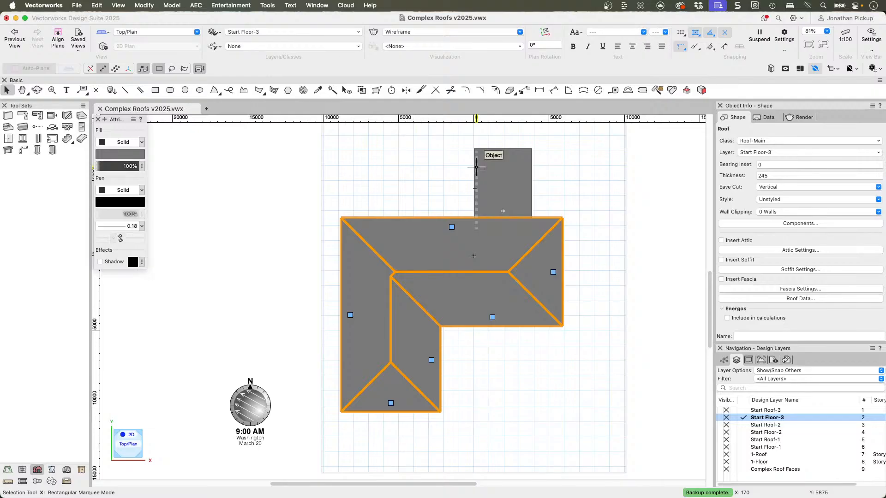
Change the east and south end edges of the L-shaped roof to gables
double_click(555, 274)
key(super+2)
key(Return)
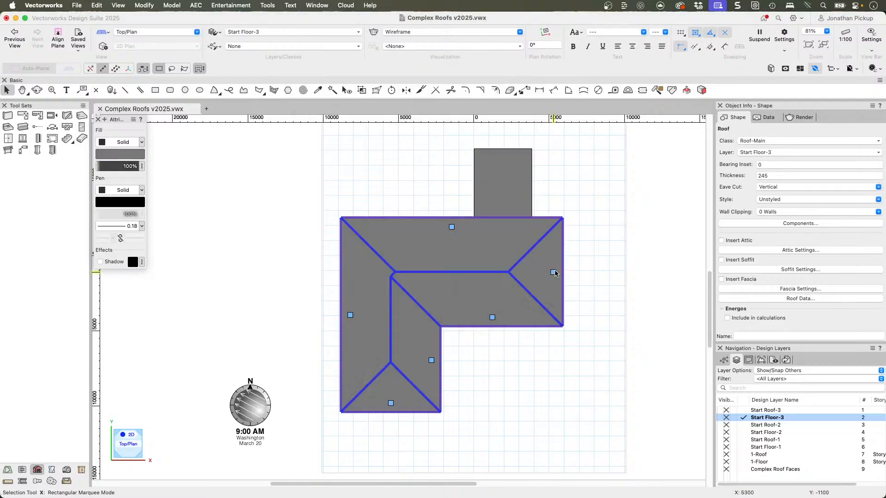
double_click(388, 411)
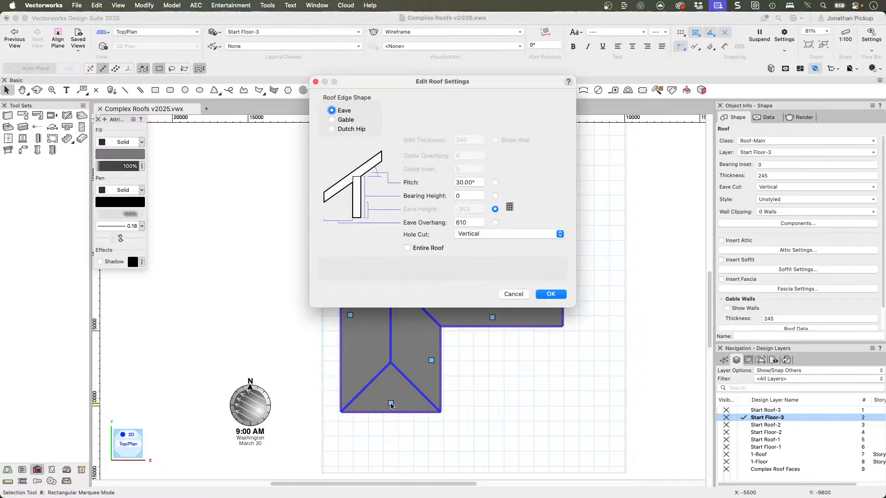
key(Return)
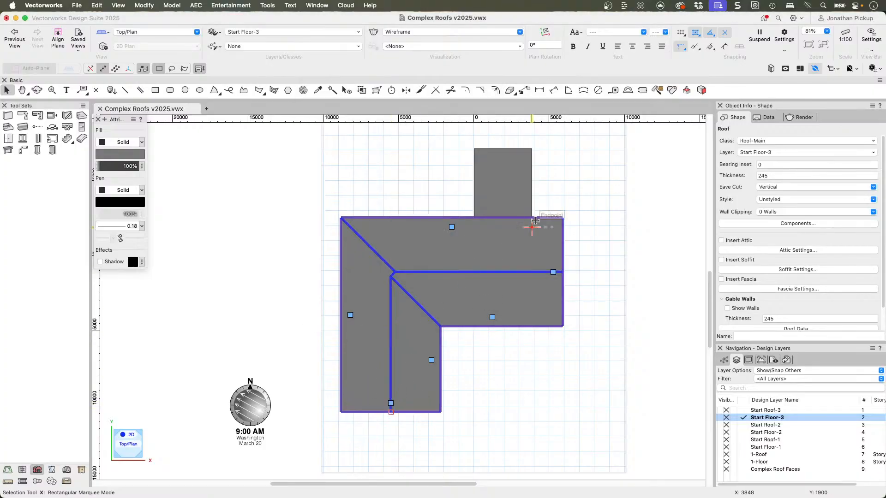
click(617, 251)
click(518, 252)
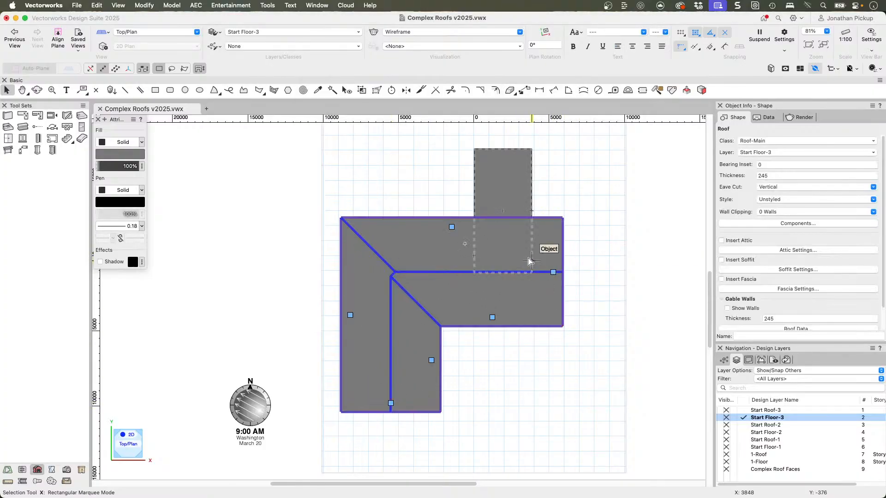
Create a roof from the narrow north wing rectangle with a roof pitch of 25°
click(502, 198)
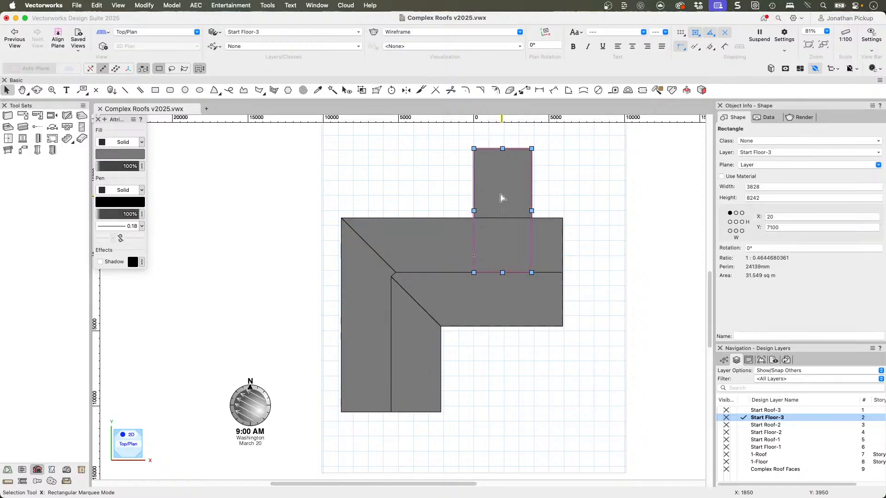
right_click(490, 163)
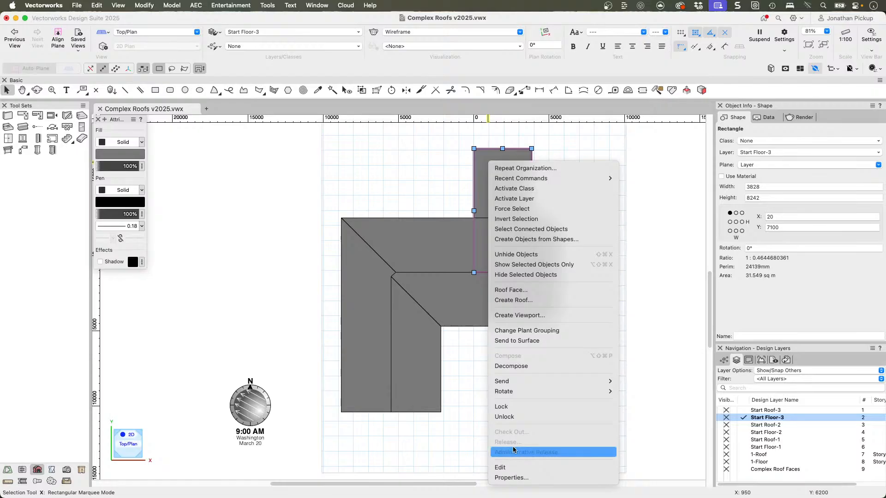
click(514, 301)
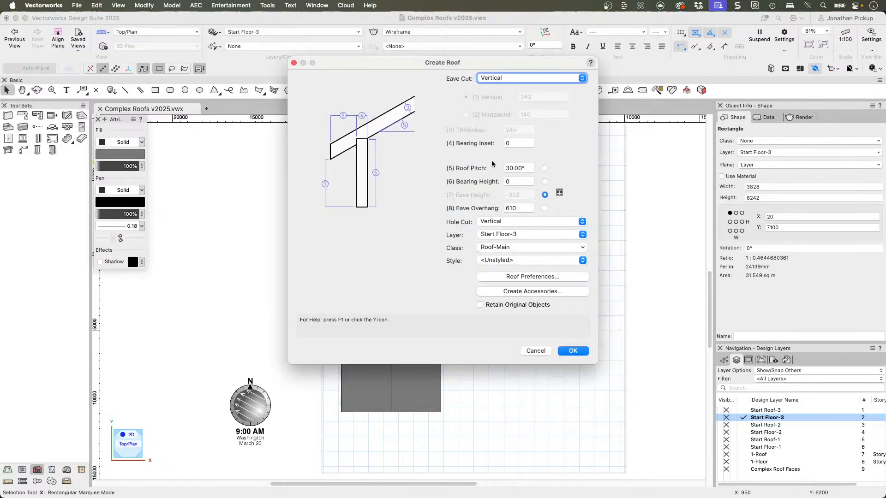
text(25)
key(Tab)
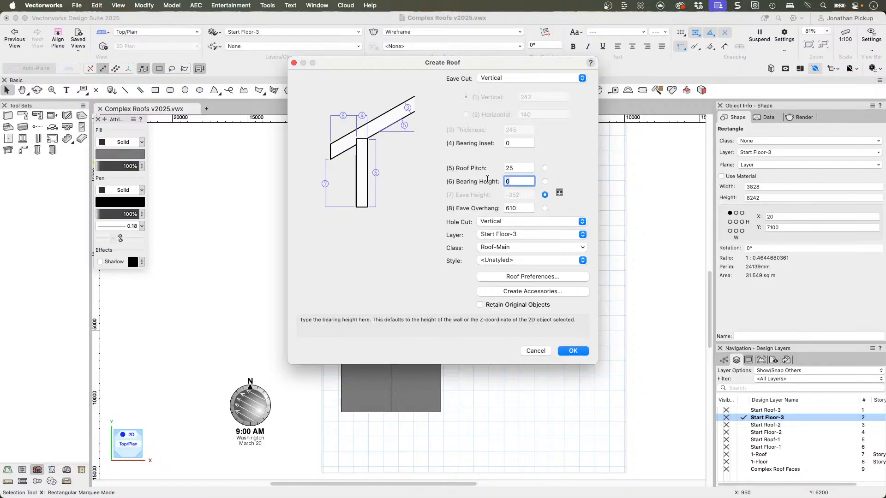
key(Return)
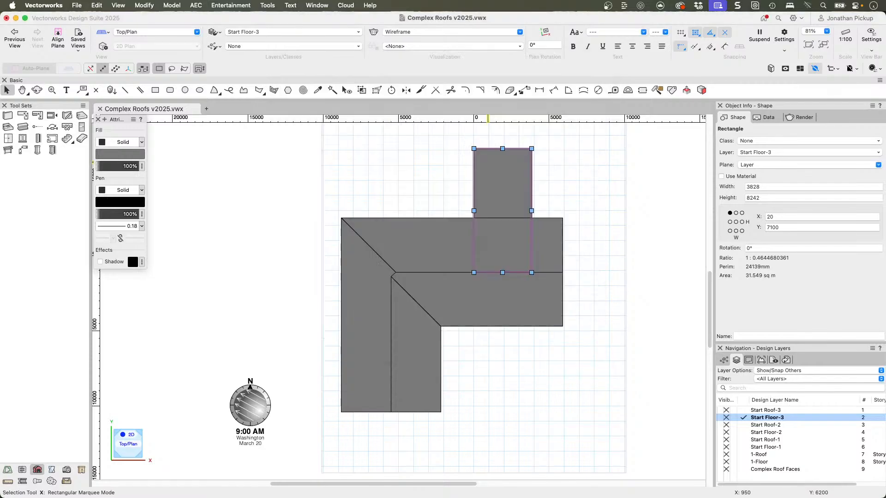
Try to set the bearing height to 10' on the main wing's south eave of the L-shaped roof
click(417, 263)
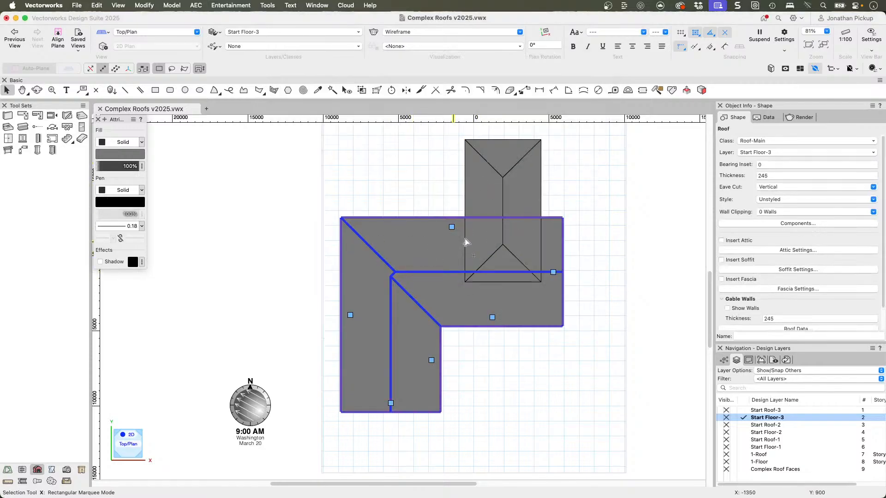
click(553, 272)
click(508, 294)
click(493, 318)
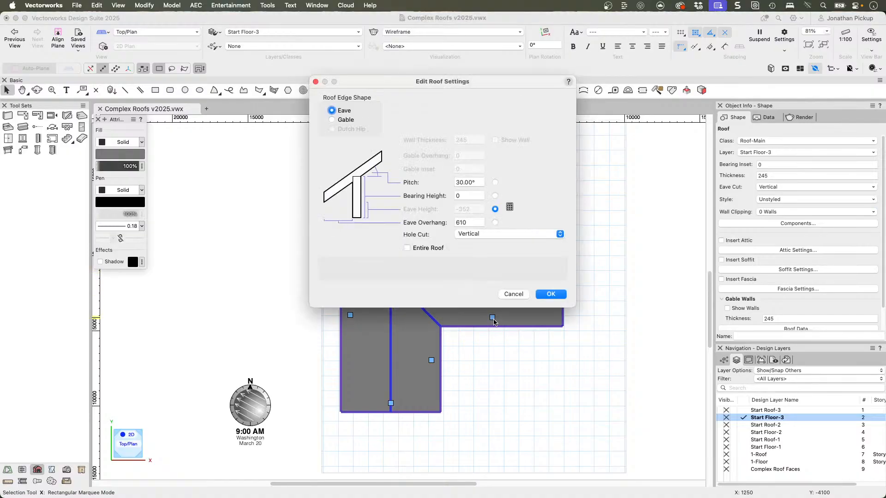
click(470, 196)
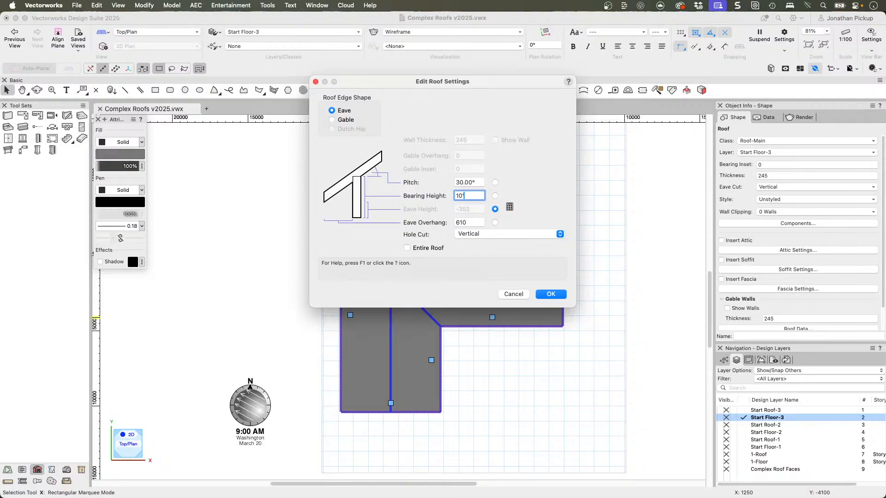
key(Return)
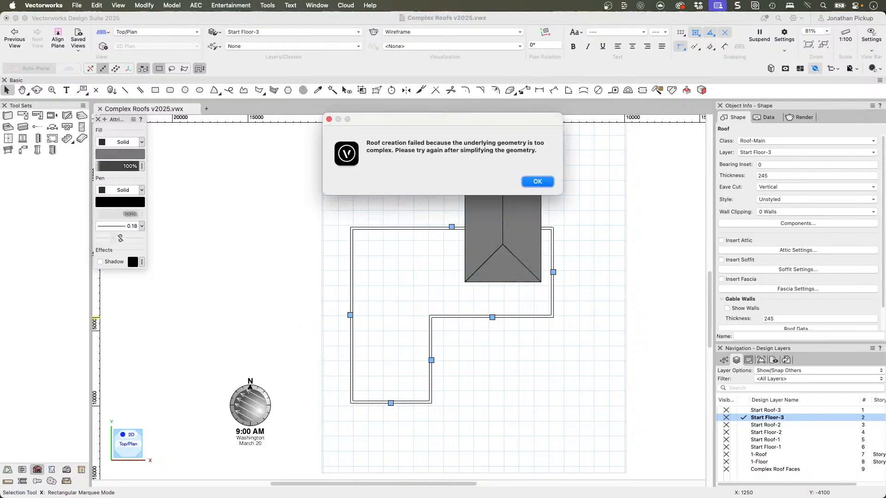
click(538, 181)
Apply the 3048 bearing height of the south eave to the entire L-shaped roof
click(492, 317)
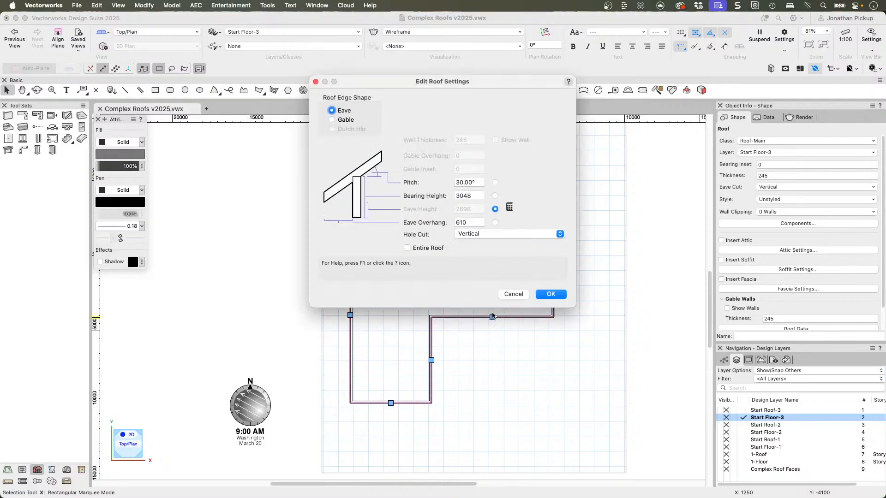
click(407, 247)
click(551, 294)
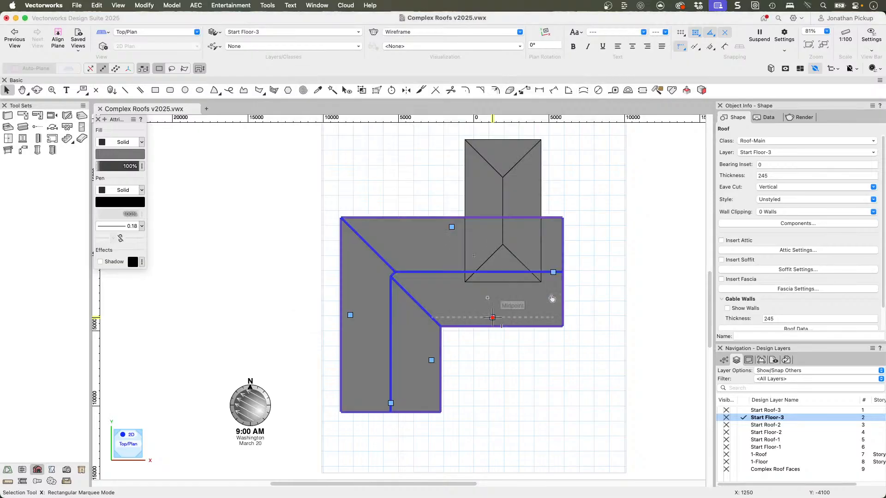
Change the south and north end edges of the narrow north wing roof to gables
click(507, 233)
click(502, 273)
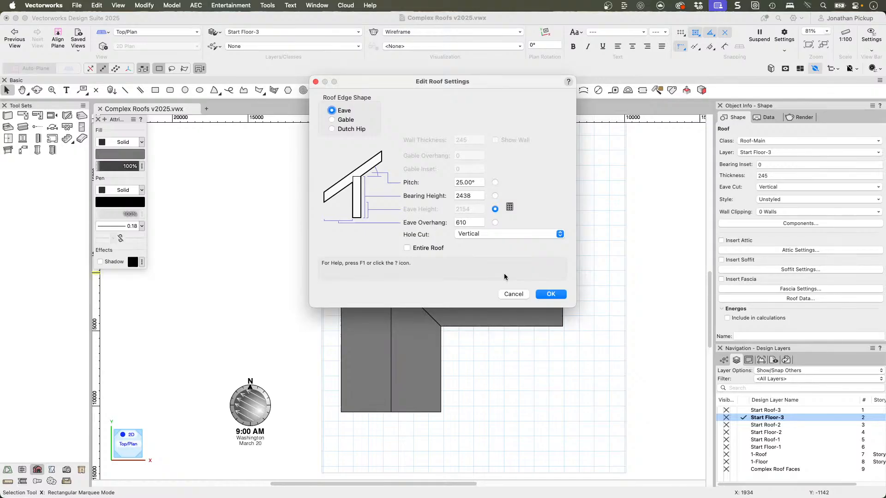
key(super+2)
key(Return)
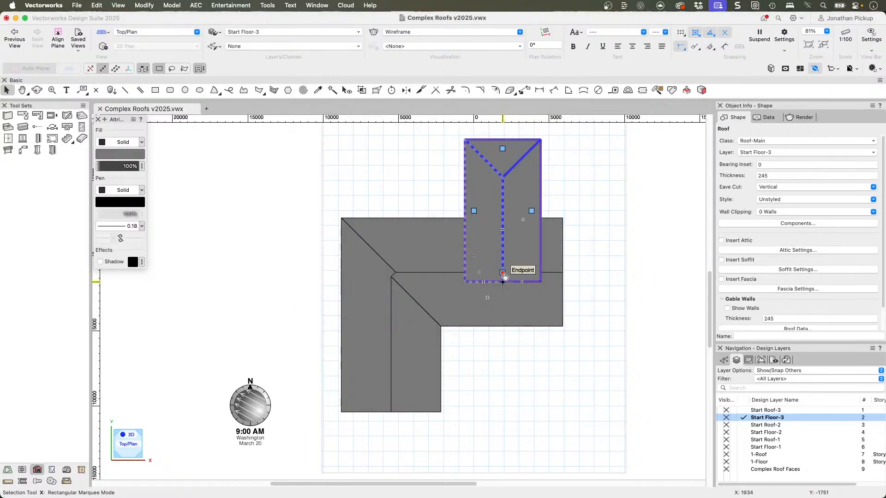
click(503, 149)
key(super+2)
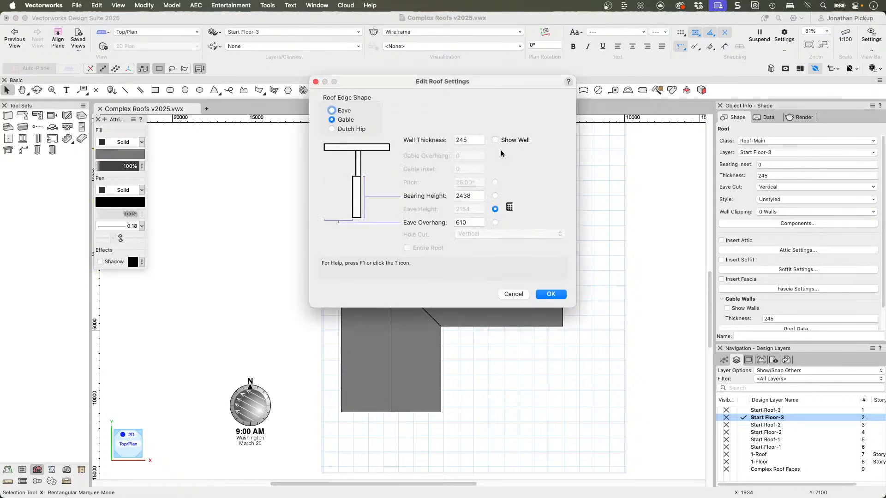
key(Return)
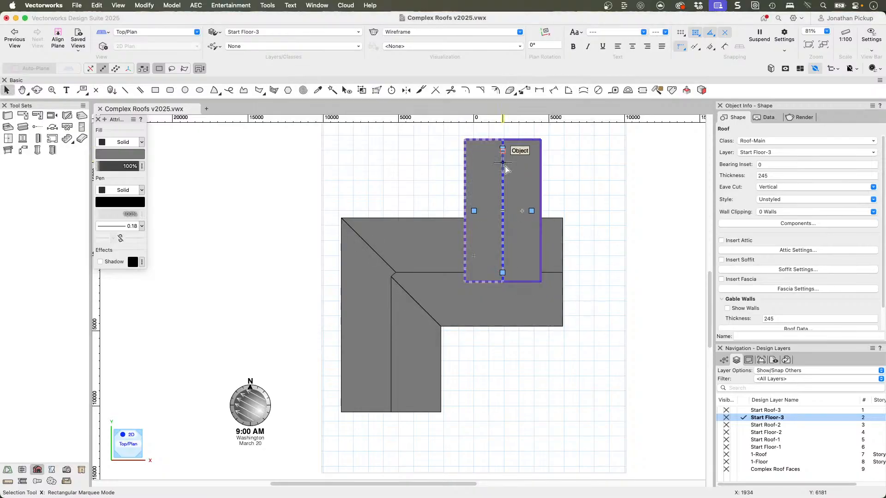
Set the fill colour of both the L-shaped roof and the north wing roof to white
click(401, 252)
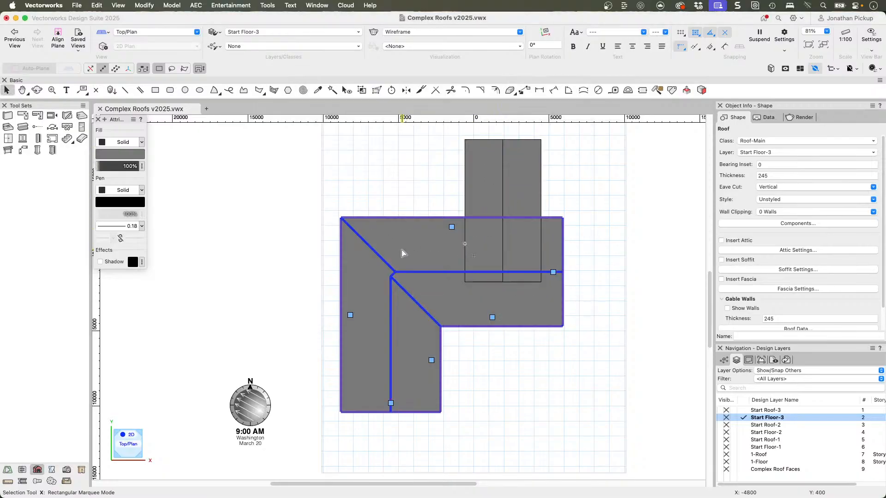
shift+click(476, 190)
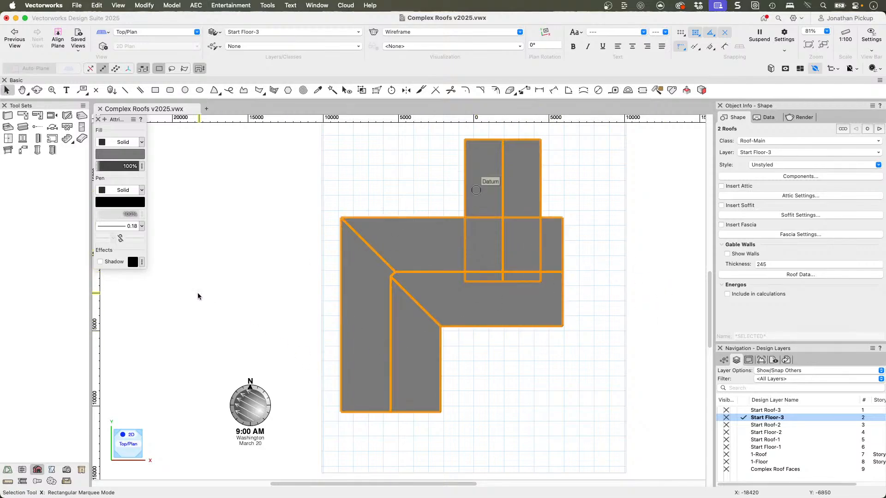
click(103, 156)
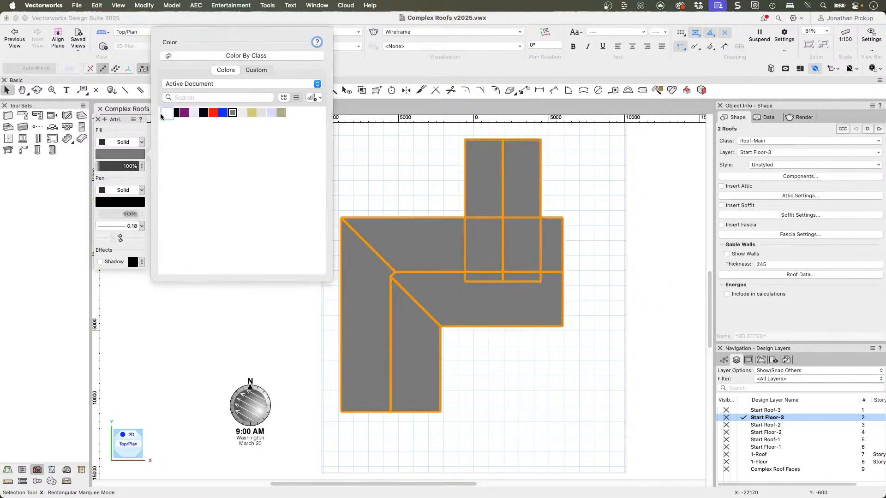
click(162, 114)
click(591, 186)
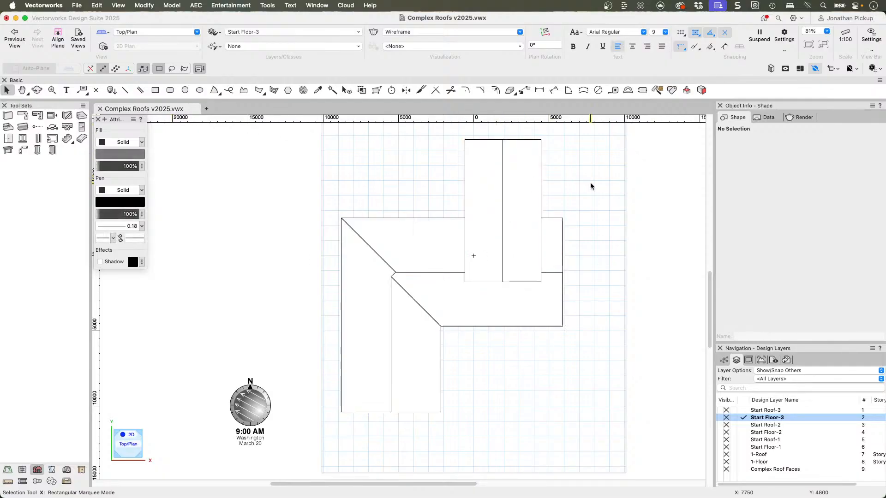
Set the pen colour to red for the north wing roof and to blue for the L-shaped roof
click(521, 198)
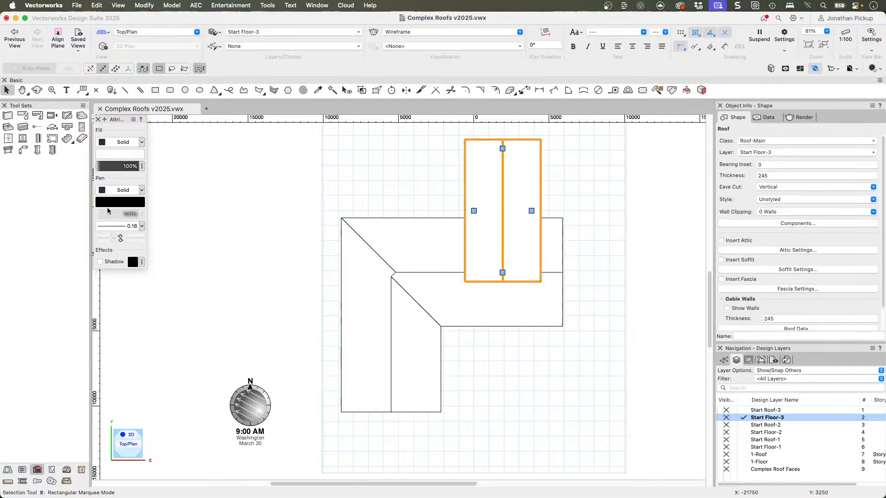
click(108, 207)
click(217, 161)
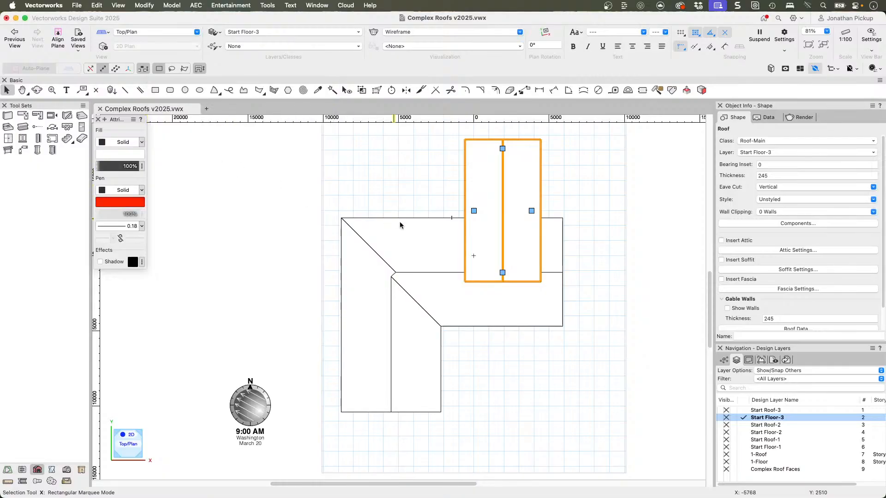
click(409, 227)
click(105, 206)
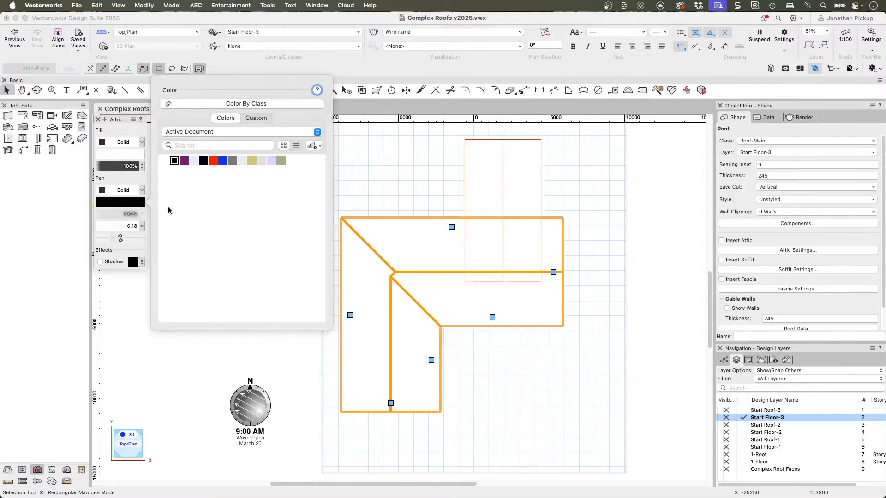
click(223, 164)
click(350, 152)
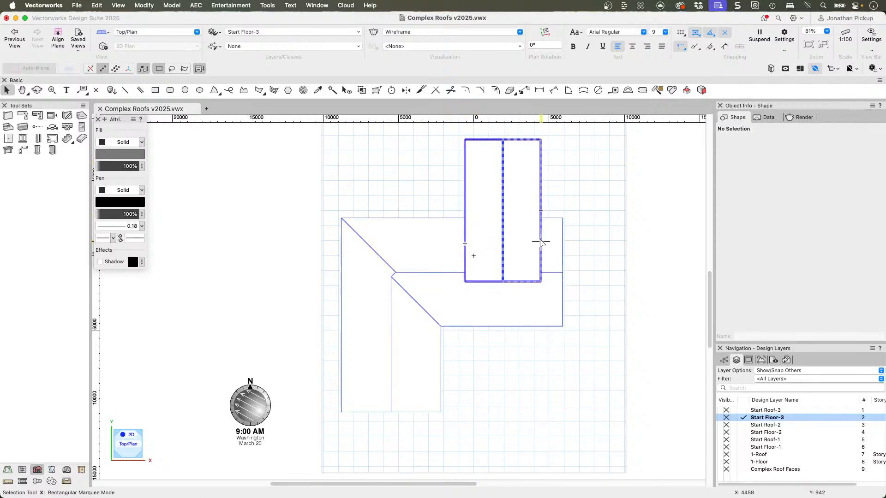
Convert a copy of both roofs to lines using Hidden Line Rendering
mouse_move(541, 241)
shift+middle_down()
mouse_move(530, 238)
mouse_move(550, 231)
mouse_move(589, 247)
mouse_move(565, 202)
mouse_move(394, 148)
mouse_move(488, 173)
shift+middle_up()
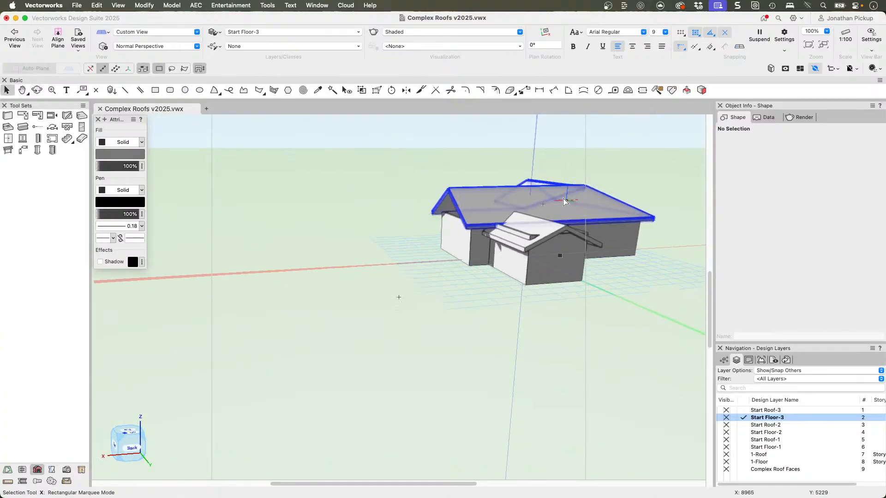
scroll(512, 217, up, 6)
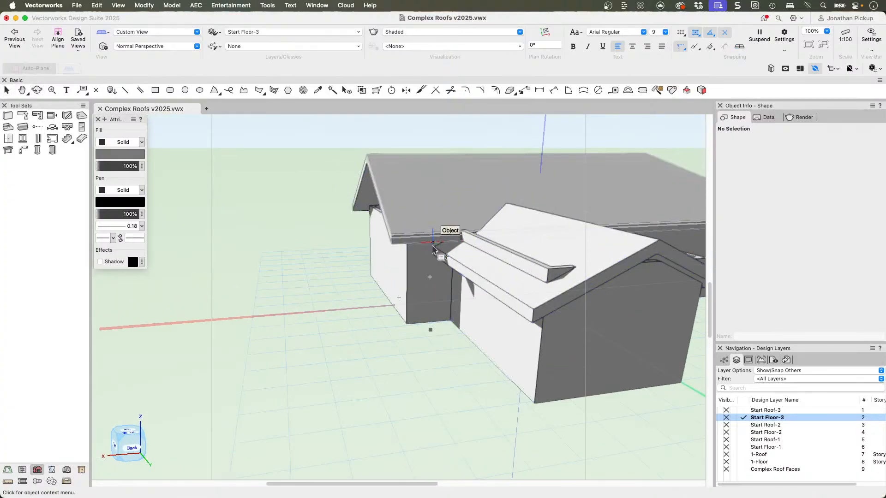
shift+middle_drag(433, 250, 545, 272)
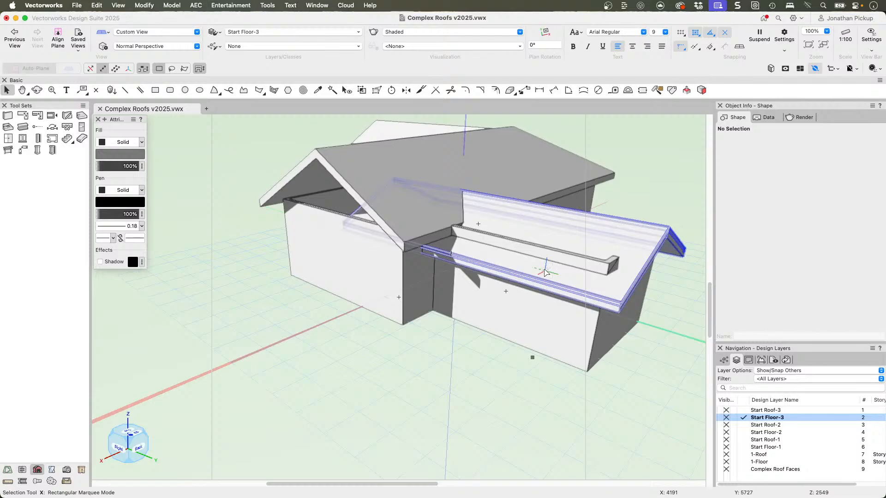
key(F5)
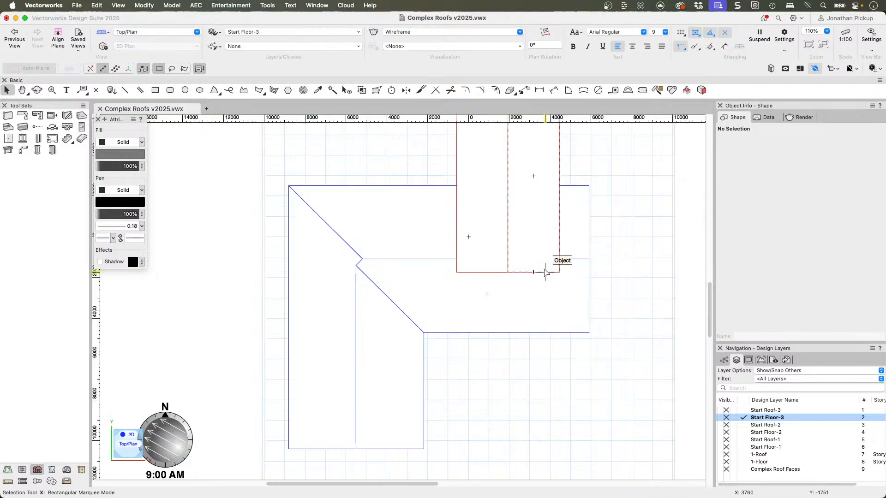
click(545, 272)
shift+click(498, 150)
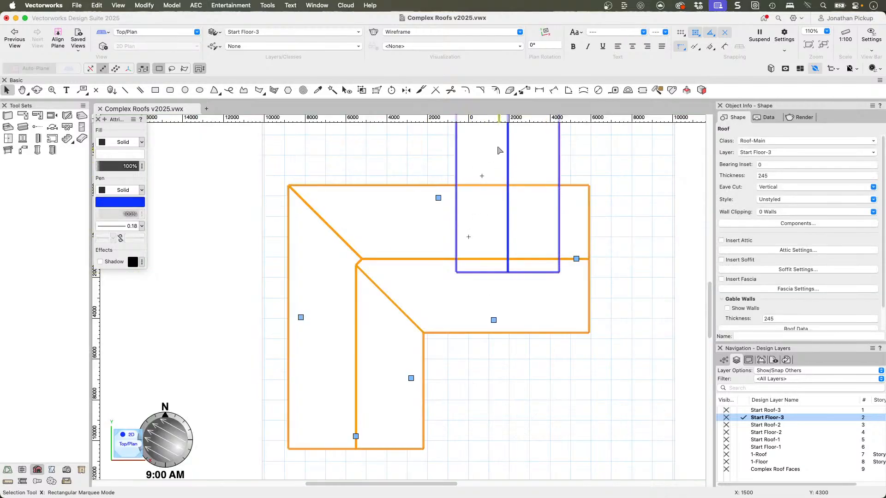
scroll(498, 150, down, 3)
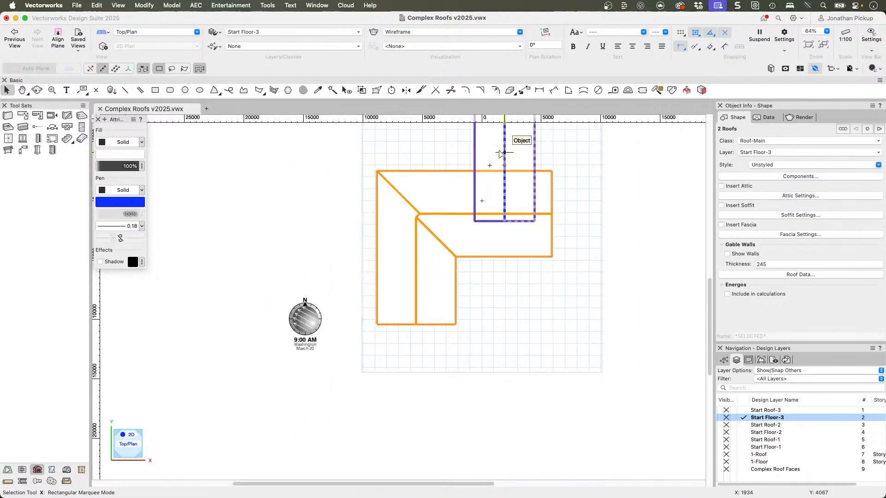
scroll(499, 156, up, 3)
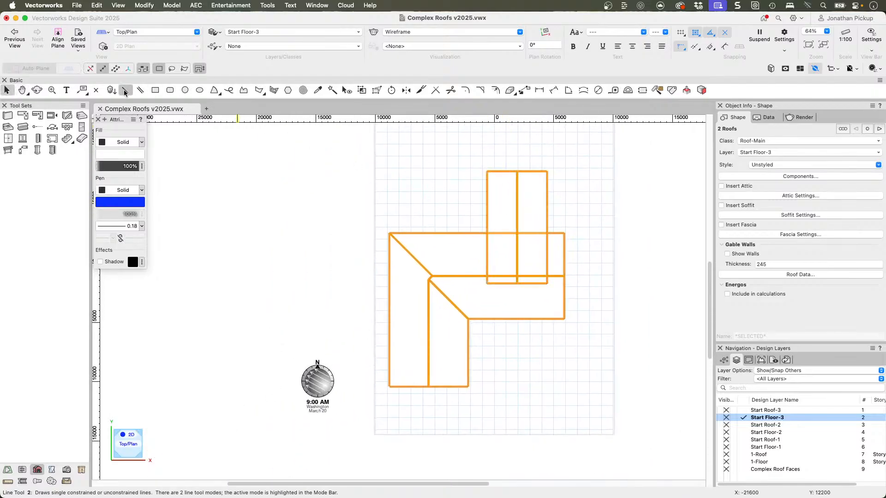
click(140, 6)
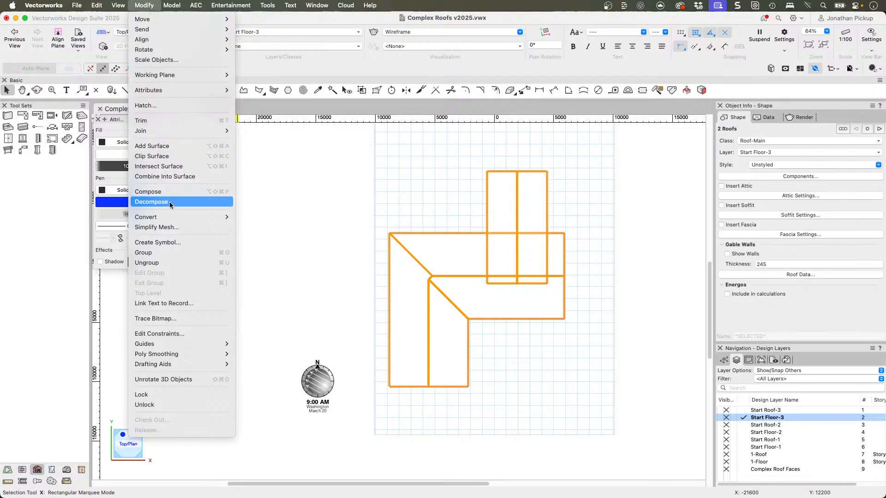
mouse_move(183, 216)
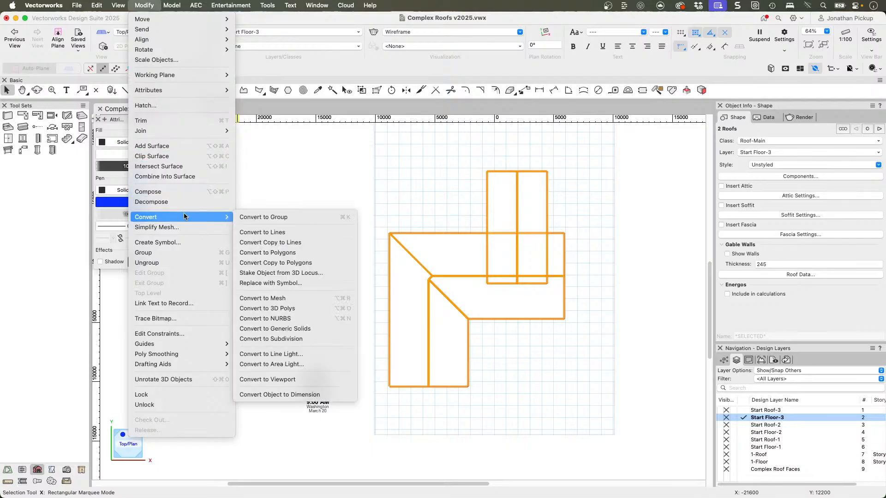
click(292, 243)
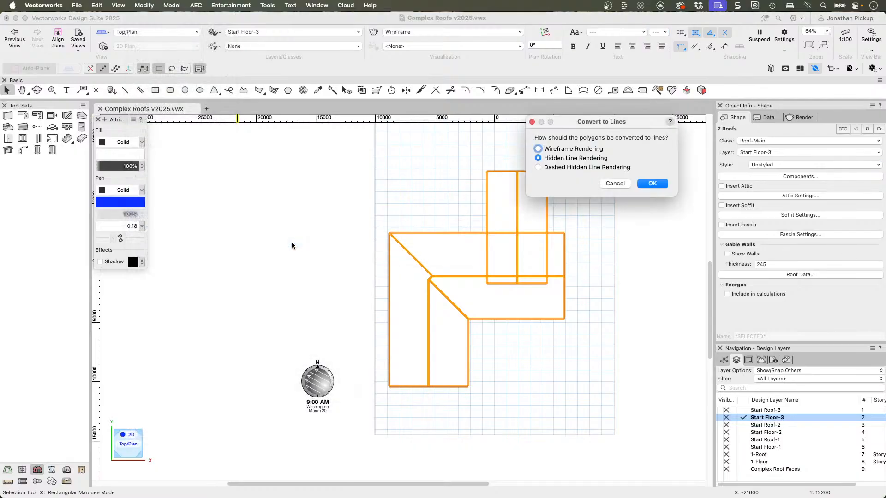
click(653, 183)
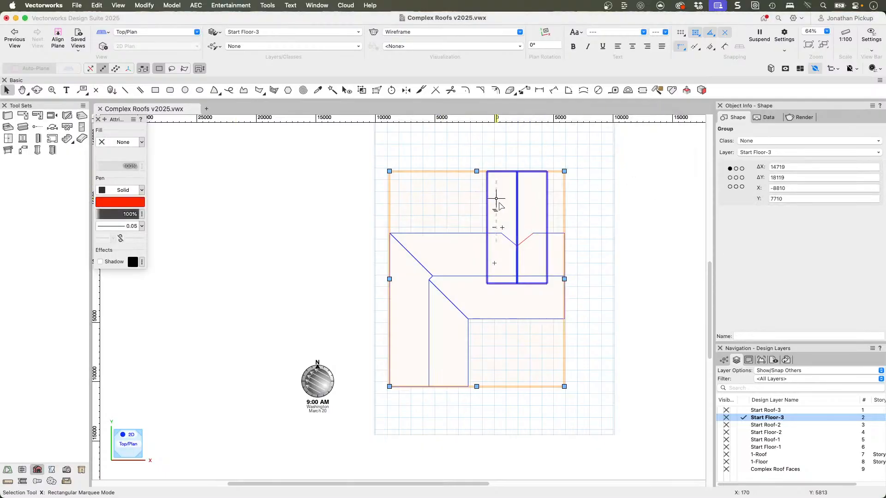
Open the converted line group to examine where the two roofs intersect, and exit the group
click(596, 226)
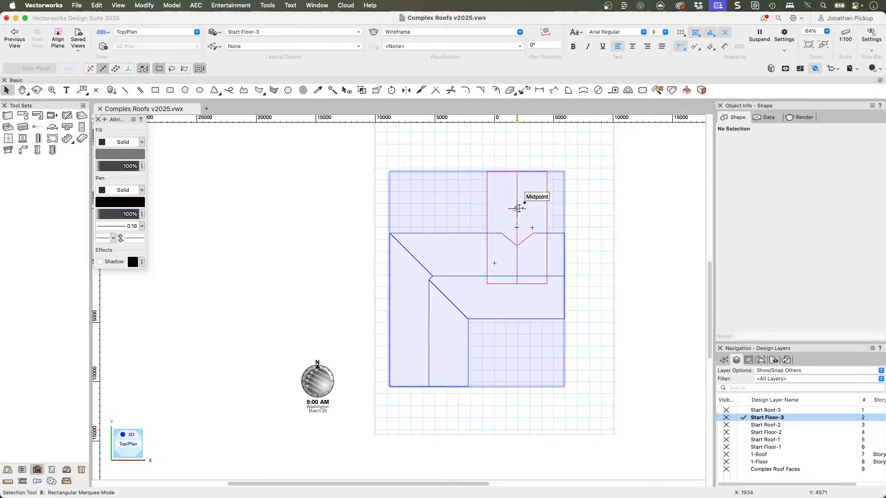
double_click(518, 208)
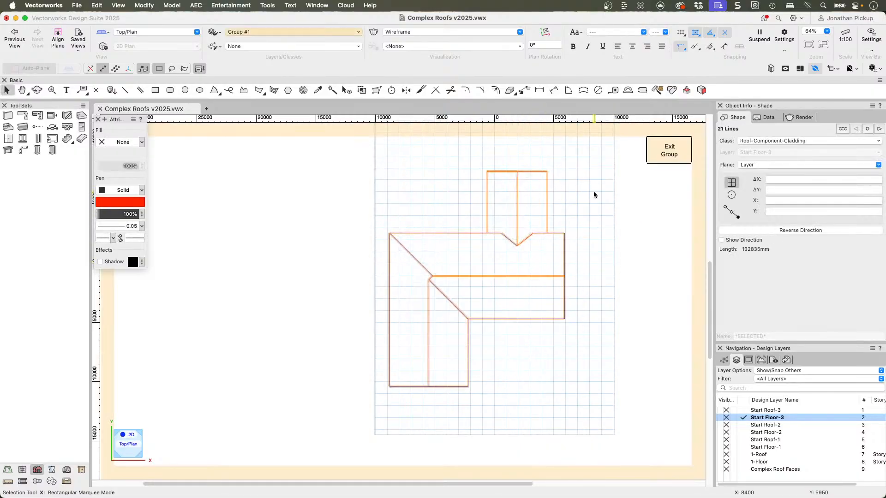
click(595, 195)
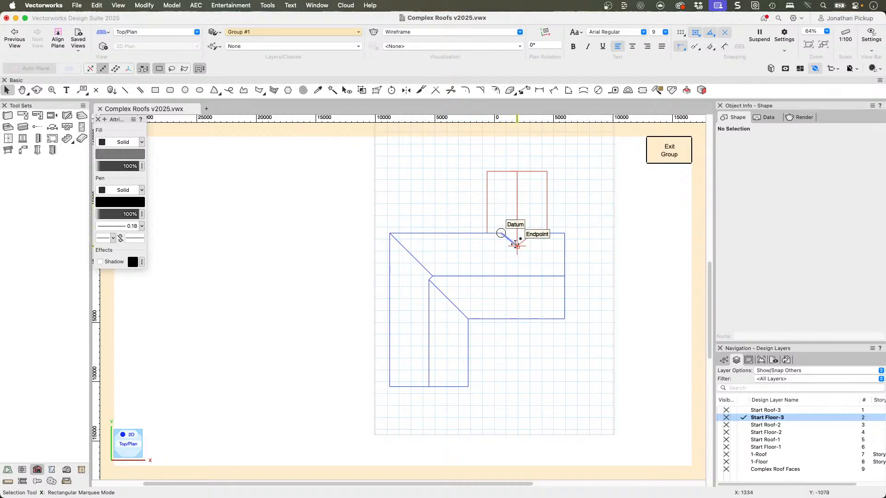
click(663, 148)
click(662, 148)
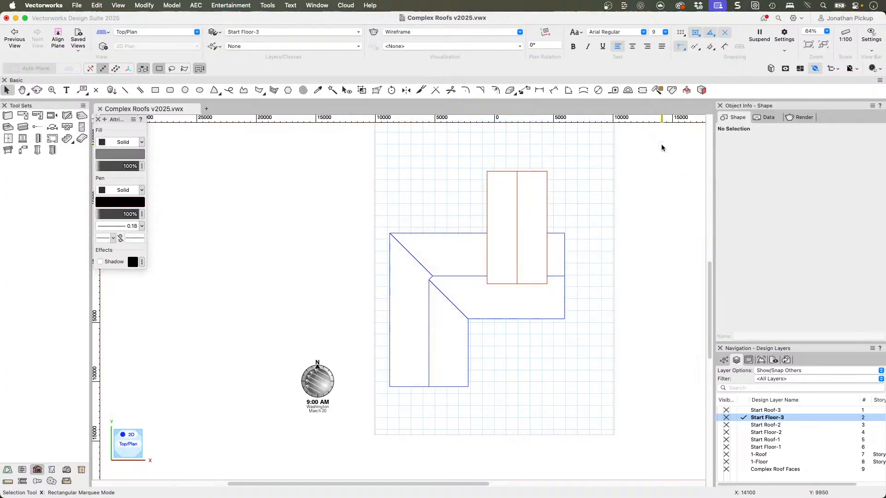
Set the bearing height to 10' on the east eave of the north wing roof
click(512, 199)
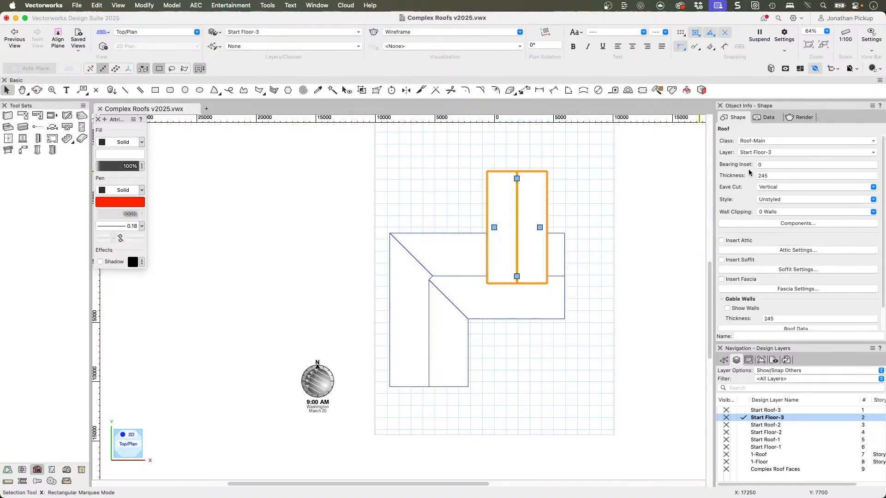
double_click(539, 228)
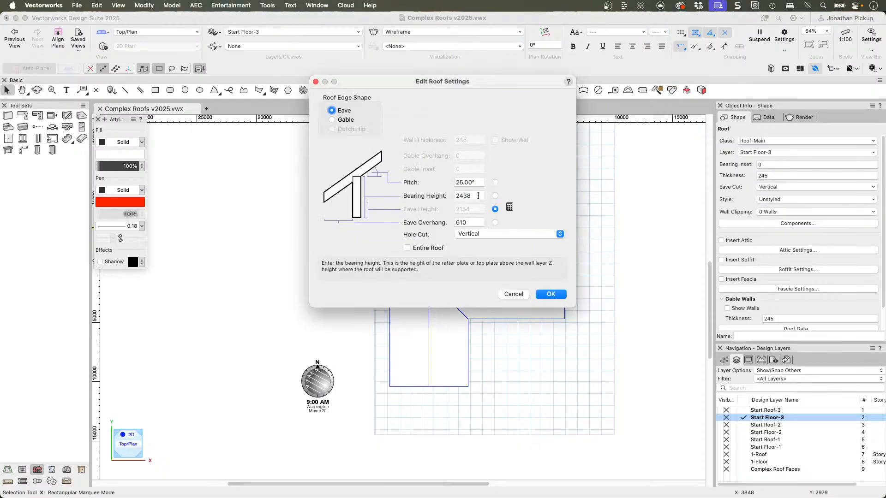
text(10)
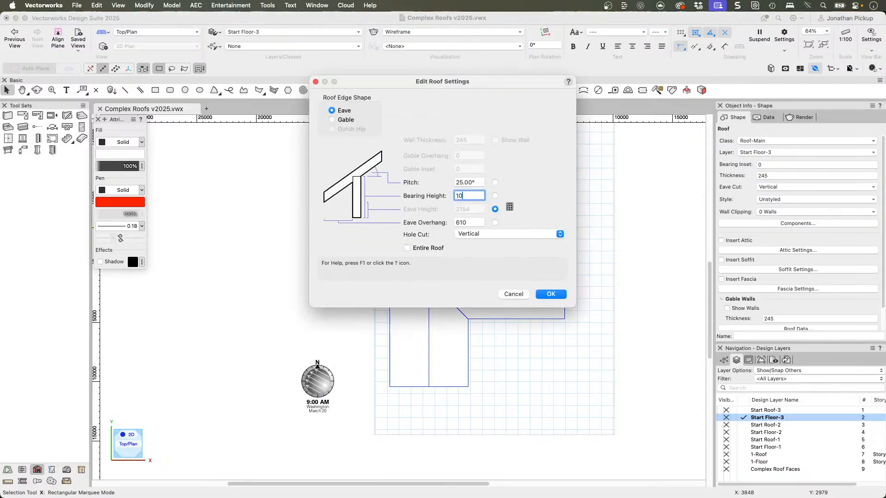
key(Return)
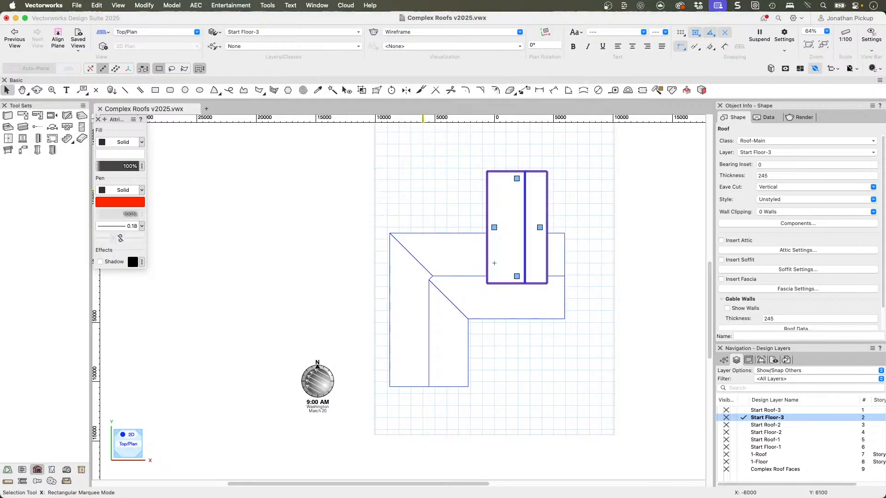
Set the bearing height to 10' for the entire north wing roof
double_click(494, 227)
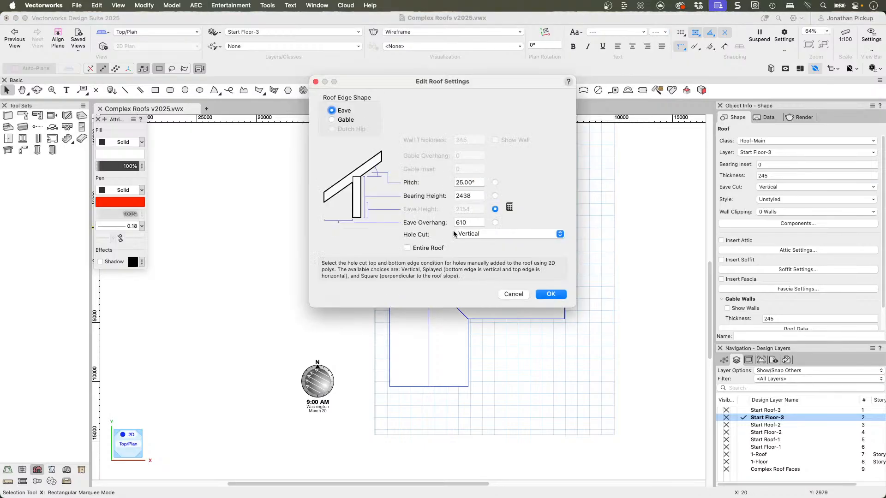
click(407, 248)
double_click(469, 196)
text(1)
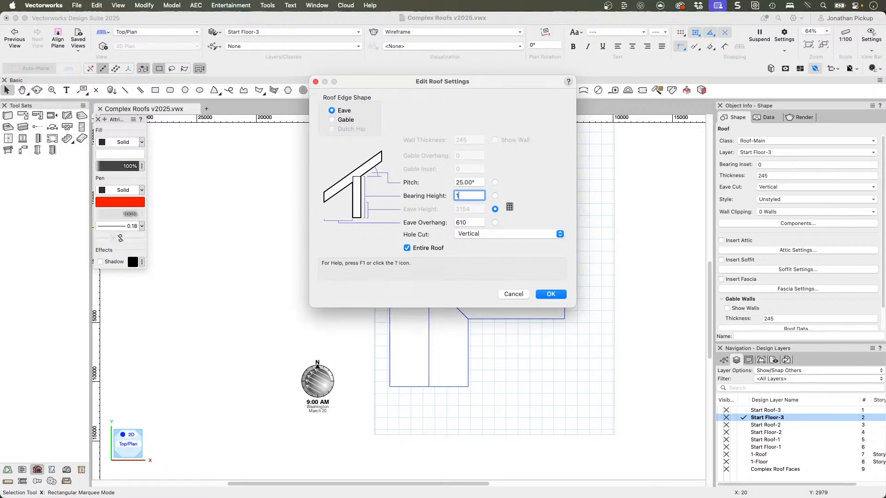
text(0)
key(Return)
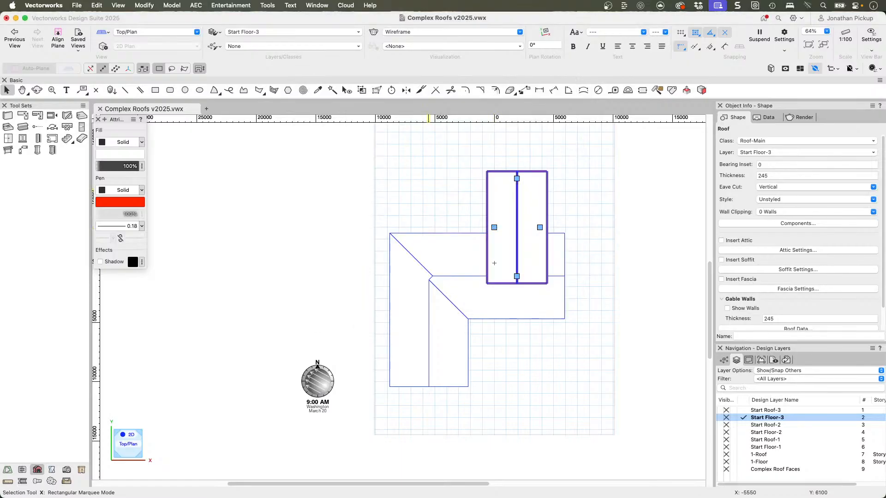
Convert a copy of the L-shaped roof and the north wing roof to lines
click(600, 191)
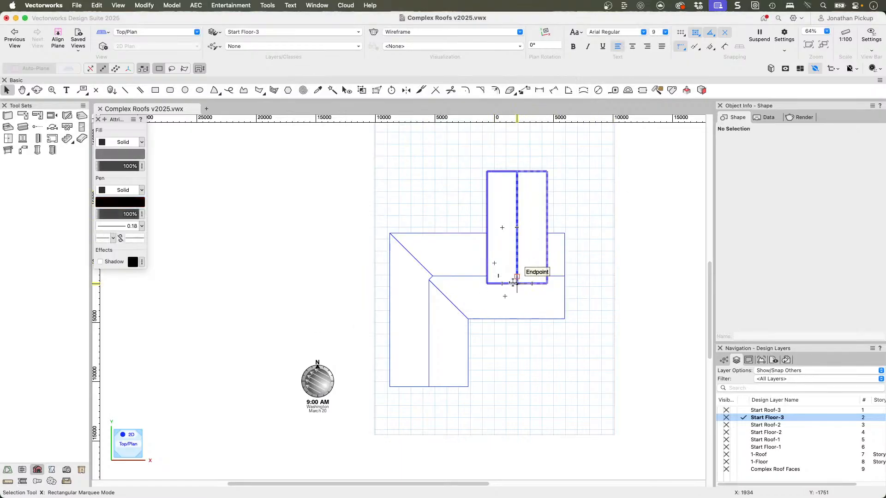
click(467, 263)
shift+click(495, 240)
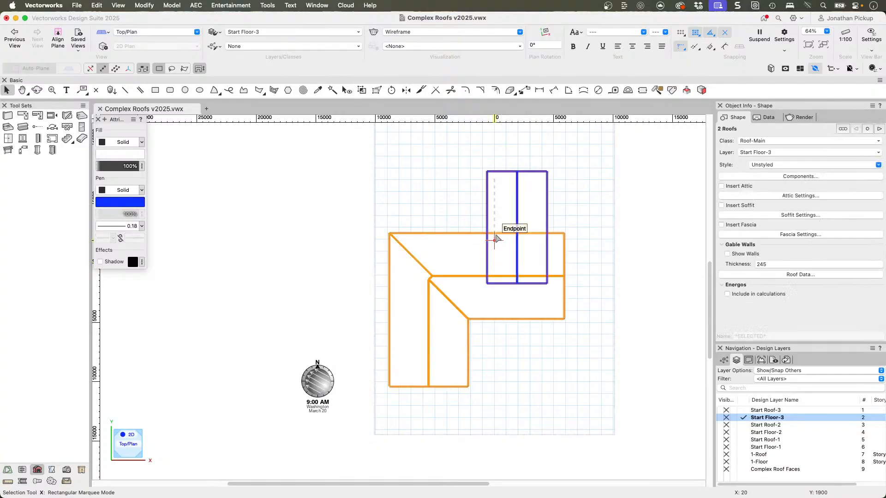
click(196, 5)
mouse_move(144, 5)
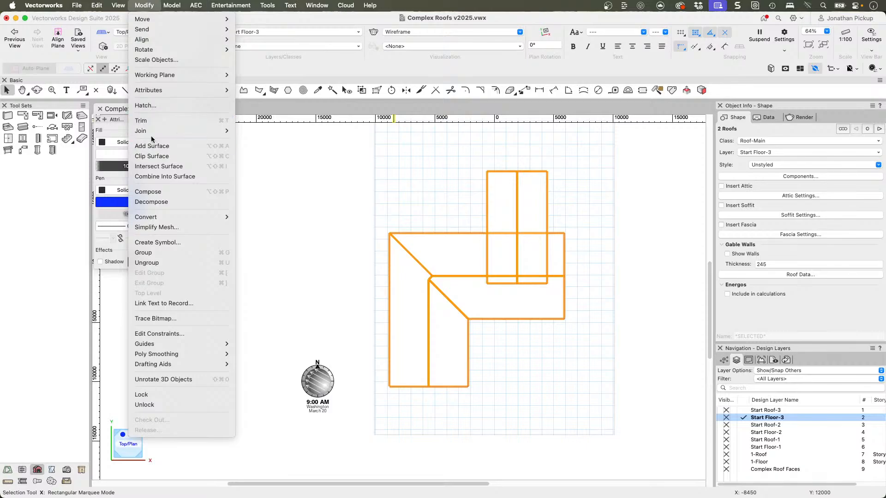
mouse_move(166, 216)
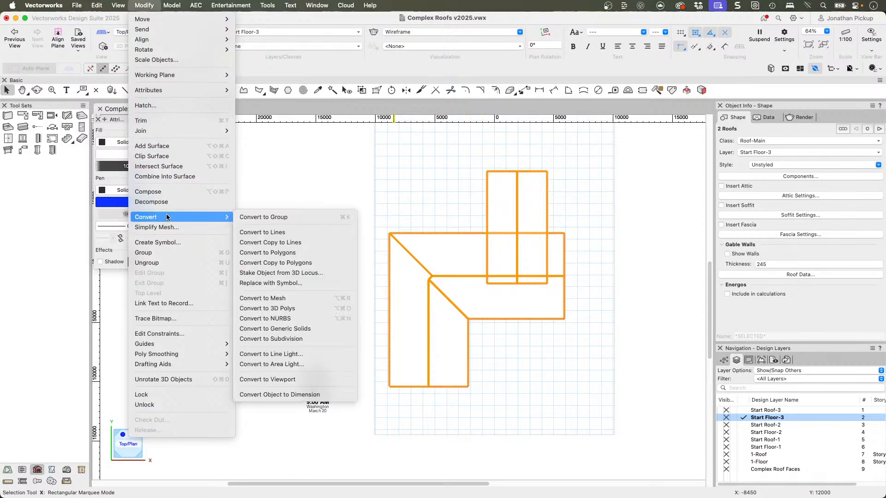
click(303, 242)
key(Return)
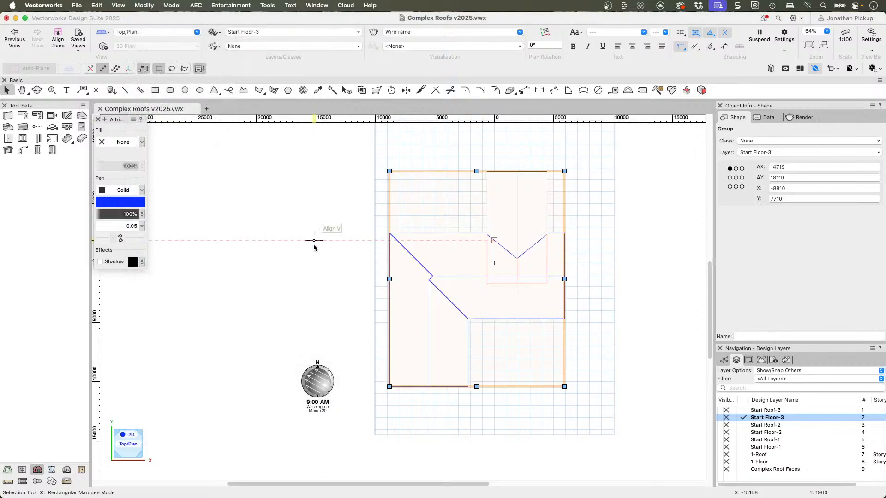
Inside the converted line group, create Inner Boundary polygons filling the north wing outline up to its valleys and the L-shaped roof's north slope
double_click(518, 204)
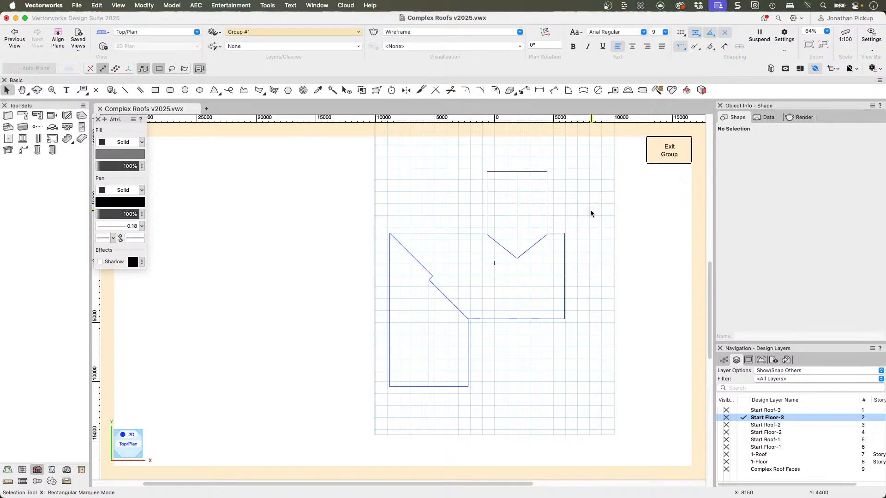
click(520, 206)
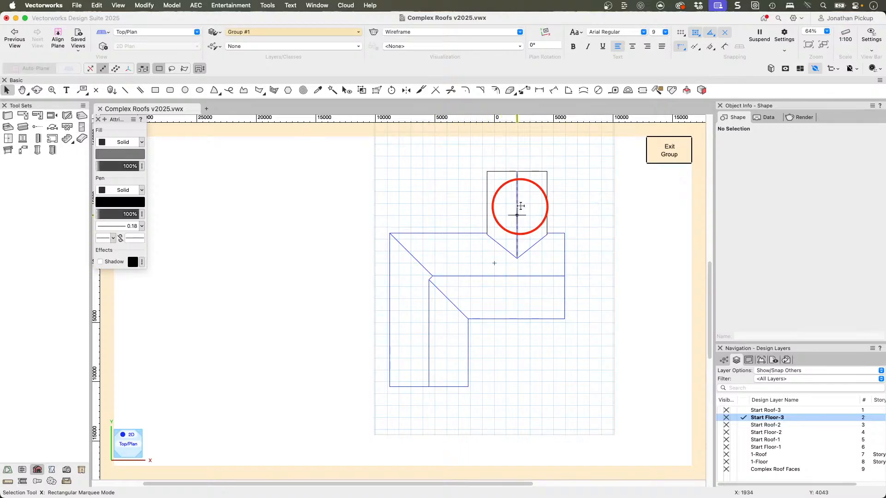
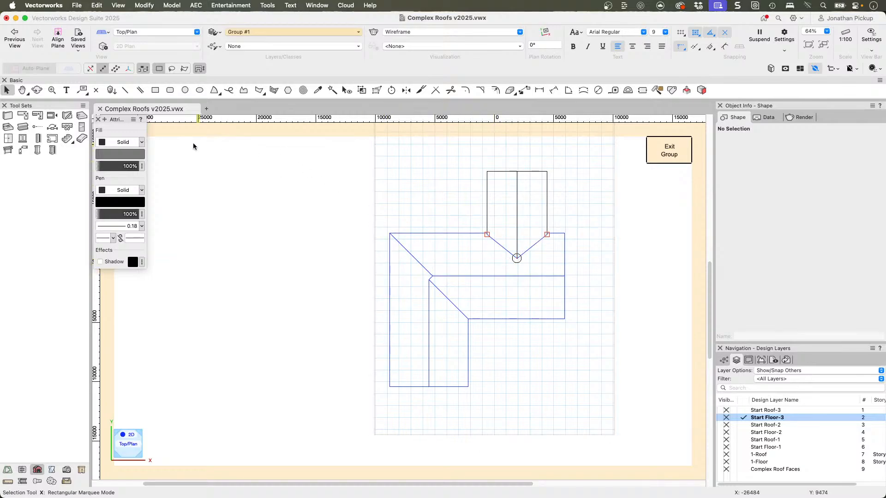
click(257, 90)
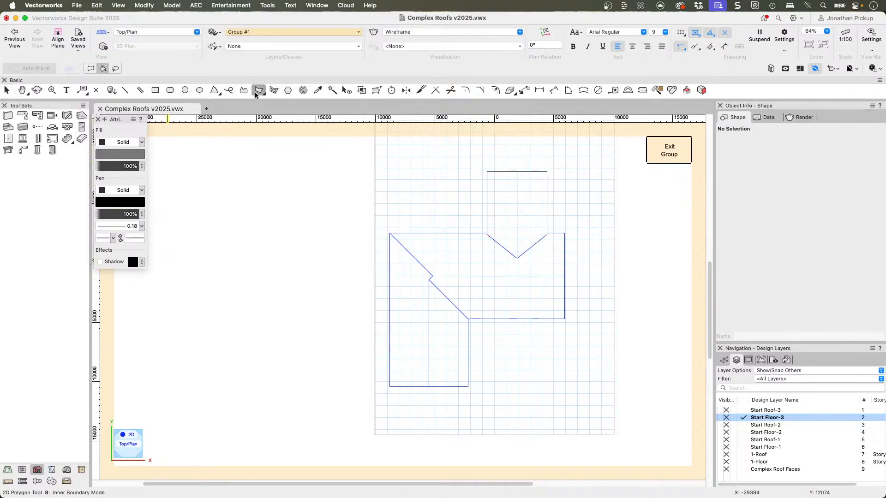
key(x)
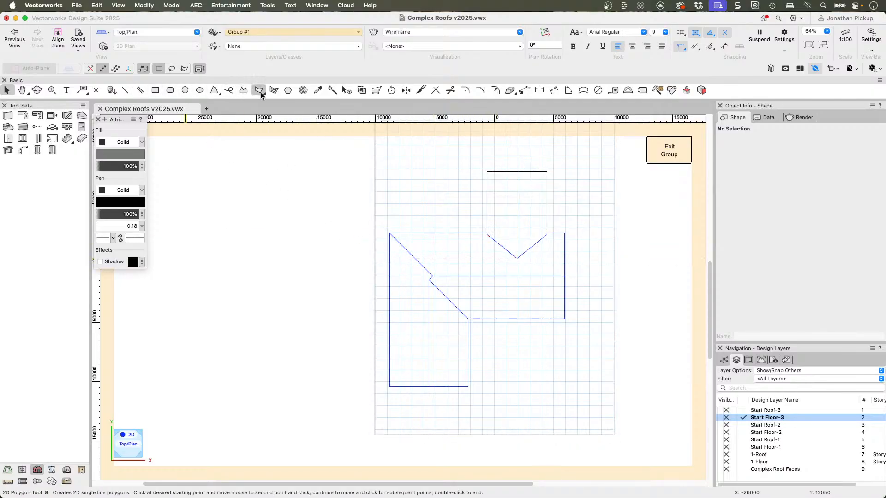
click(260, 92)
click(103, 69)
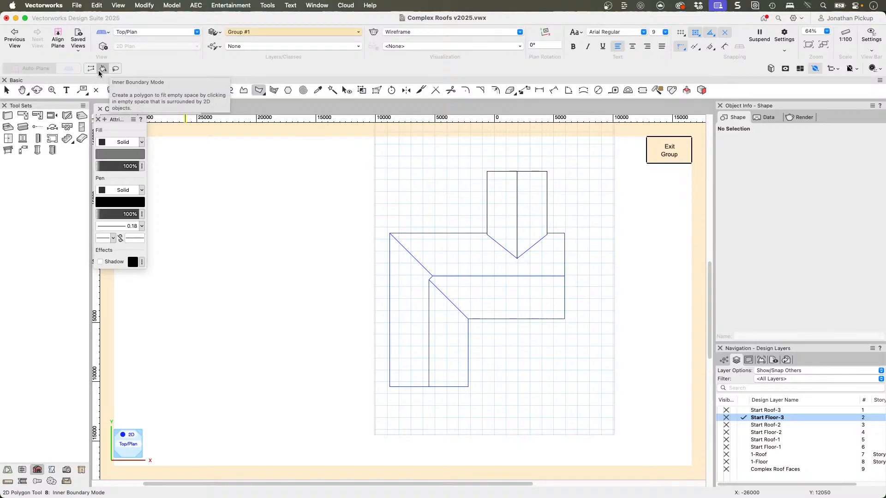
click(504, 189)
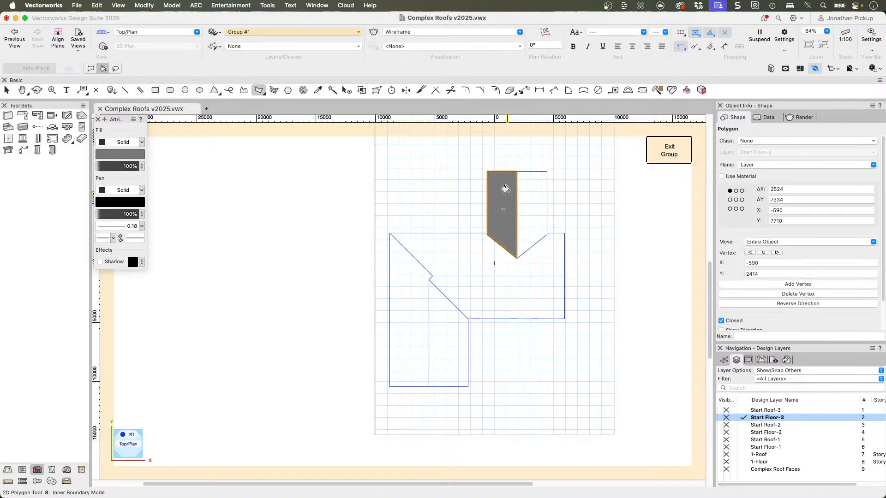
click(522, 186)
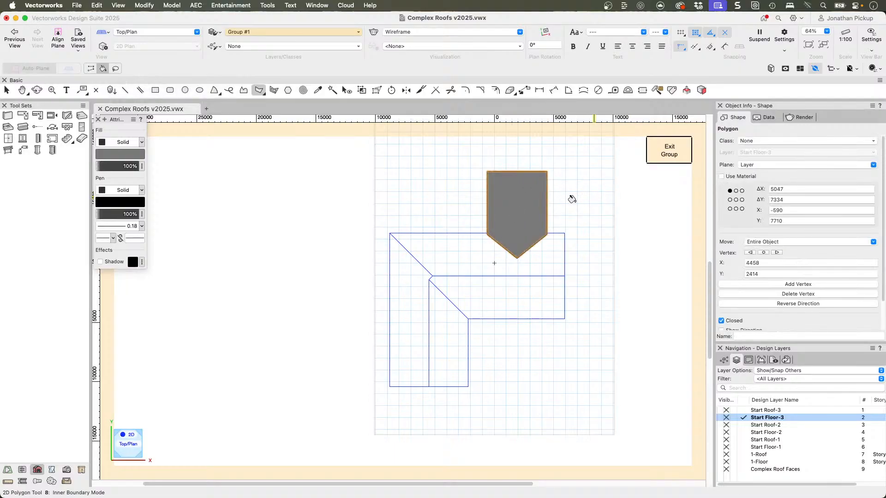
click(456, 254)
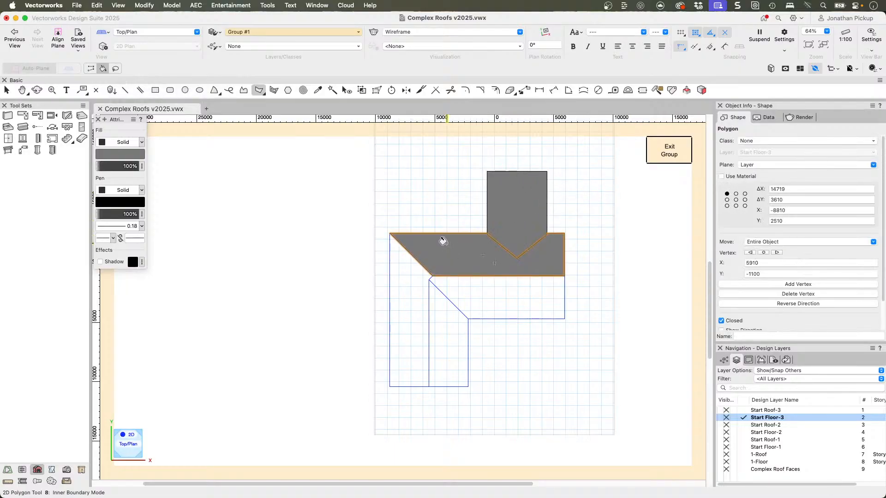
Replace the line group with copies of its two polygons, pasted in place on the Start Floor-3 layer
key(x)
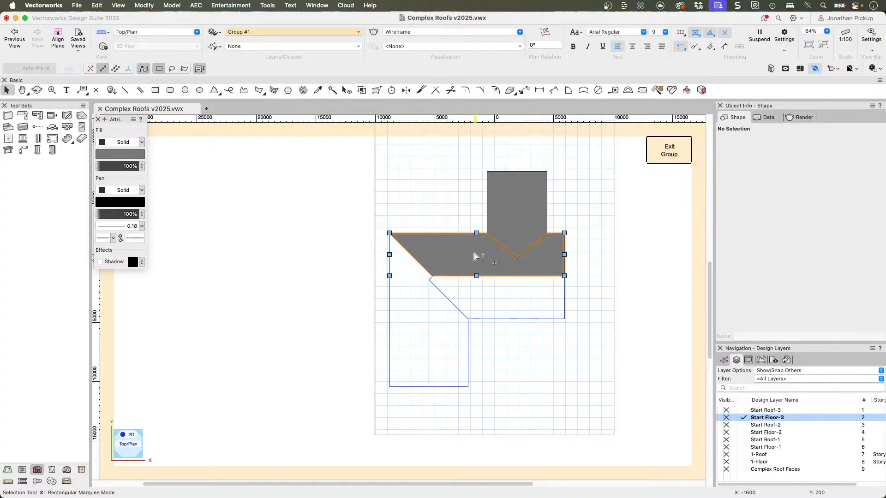
shift+click(500, 218)
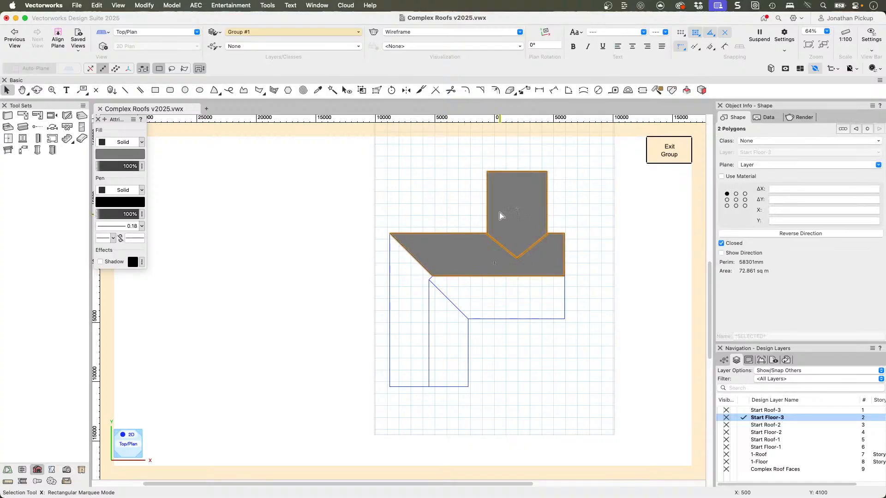
click(669, 151)
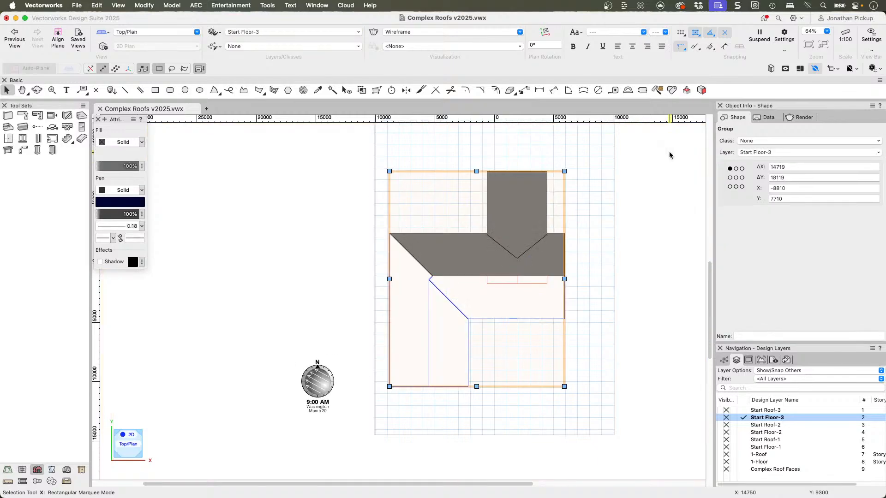
key(Delete)
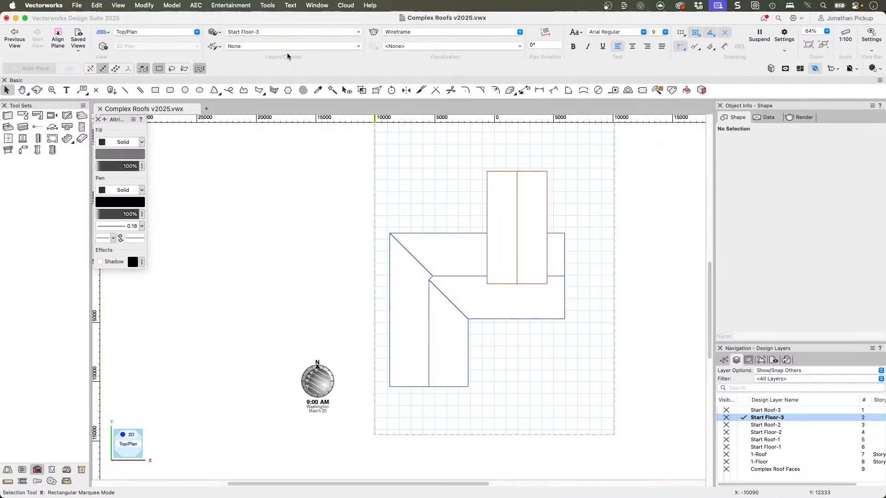
click(96, 5)
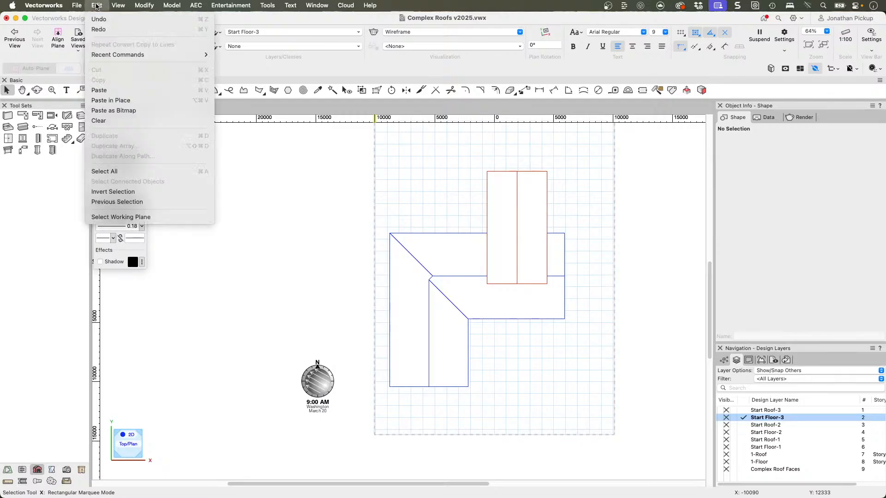
click(106, 100)
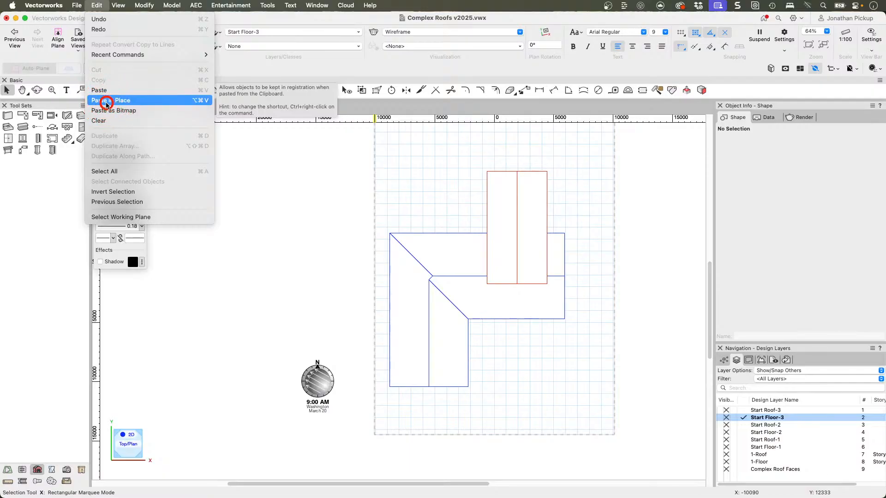
click(623, 235)
Clip the L-shaped roof with the north wing polygon using Clip Surface, and delete the polygon
click(527, 190)
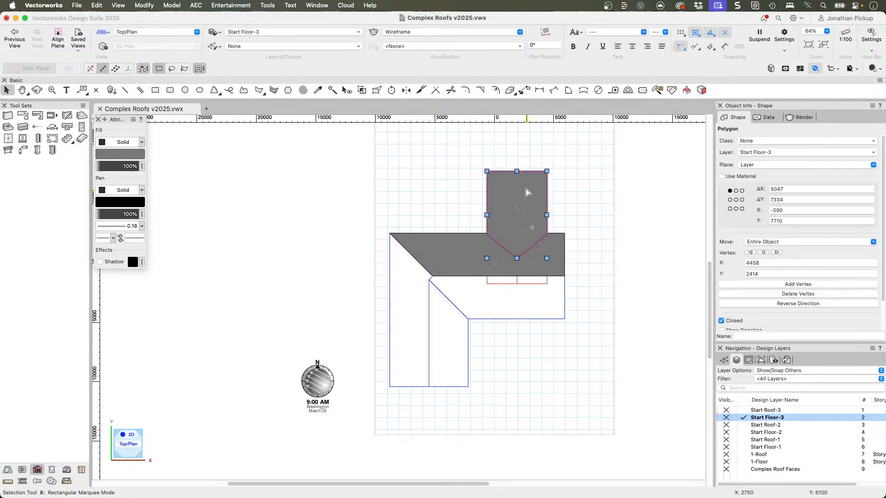
shift+click(485, 302)
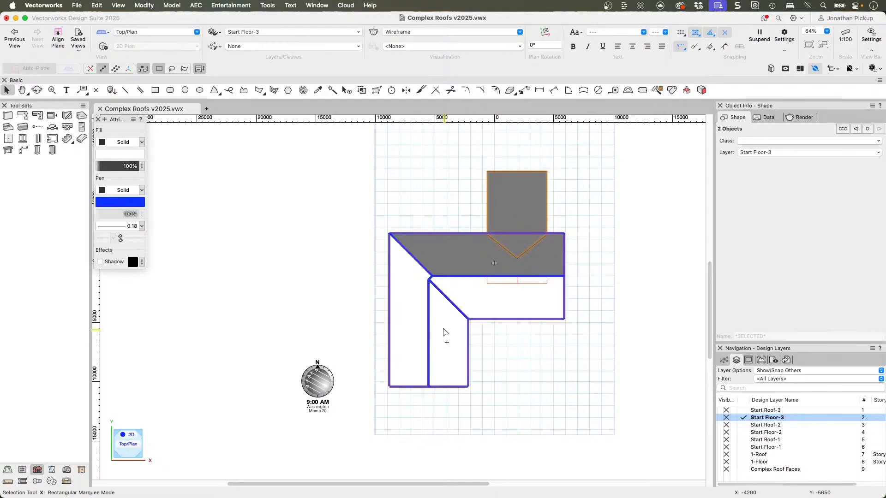
right_click(493, 204)
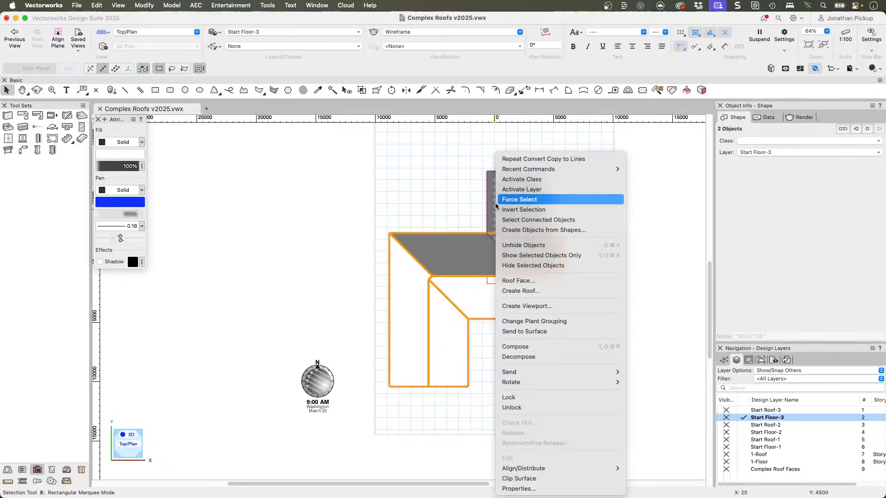
click(540, 479)
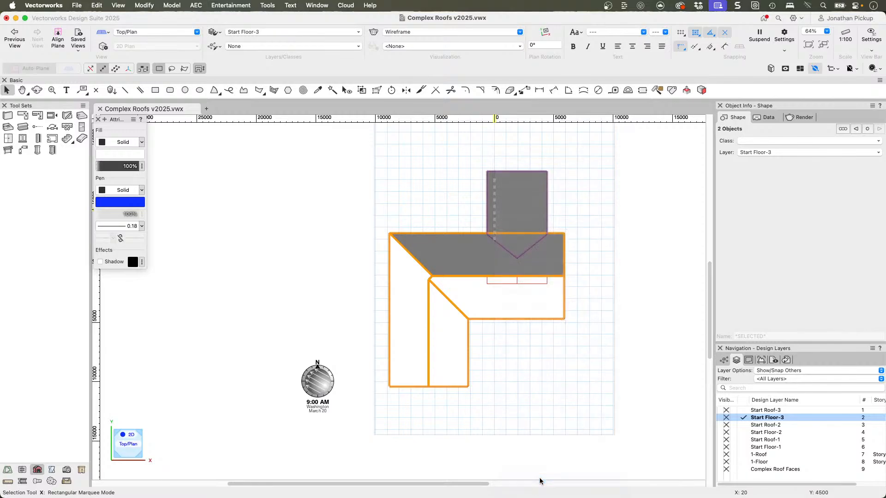
key(Delete)
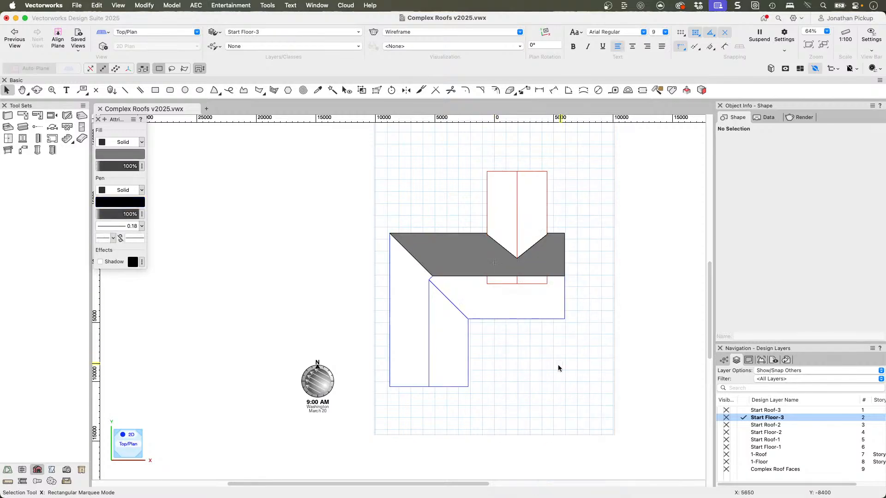
Clip the north wing roof with the north slope polygon using Clip Surface, and delete the polygon
mouse_move(548, 369)
super+middle_down()
mouse_move(493, 252)
mouse_move(405, 192)
mouse_move(456, 100)
mouse_move(467, 132)
super+middle_up()
scroll(559, 310, up, 5)
super+middle_drag(581, 249, 588, 424)
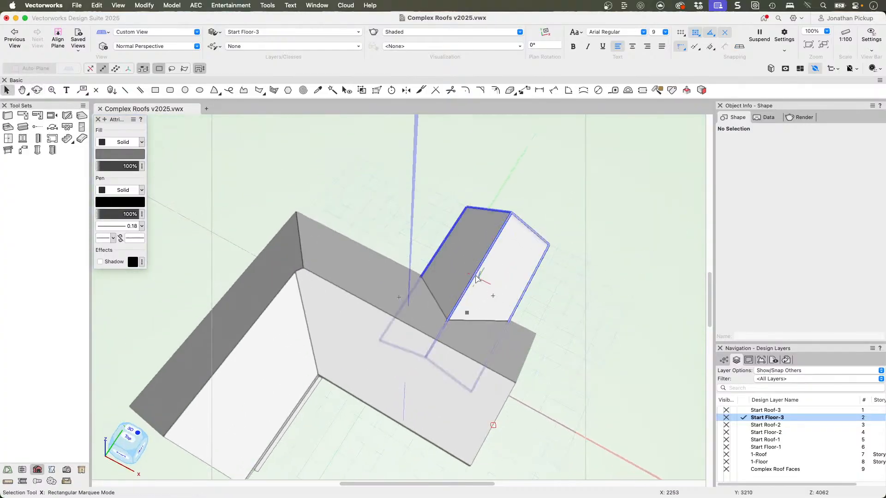
key(F5)
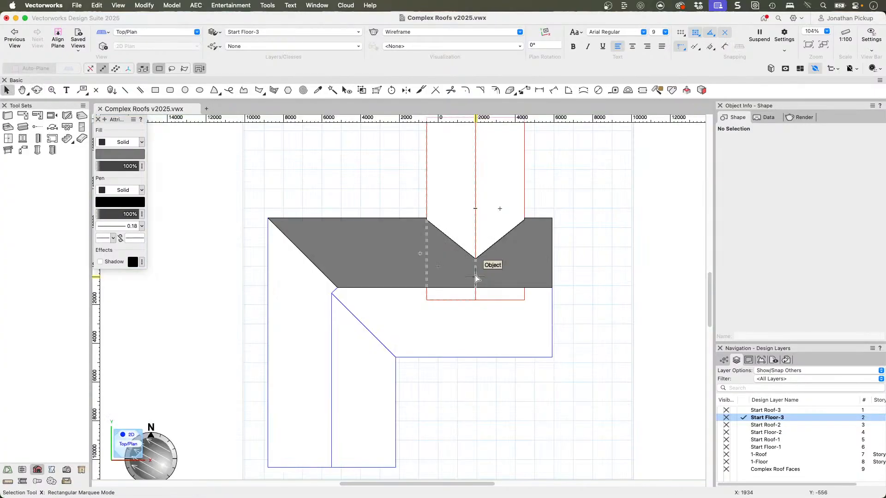
click(529, 262)
click(490, 165)
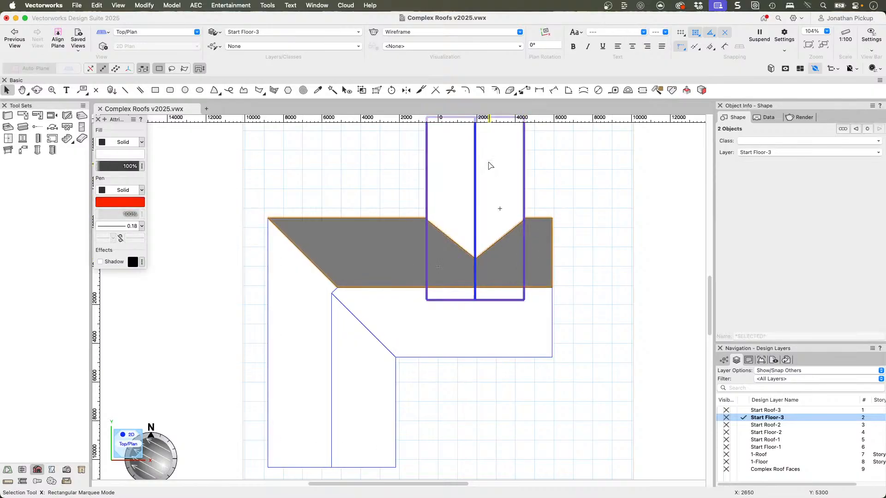
right_click(530, 245)
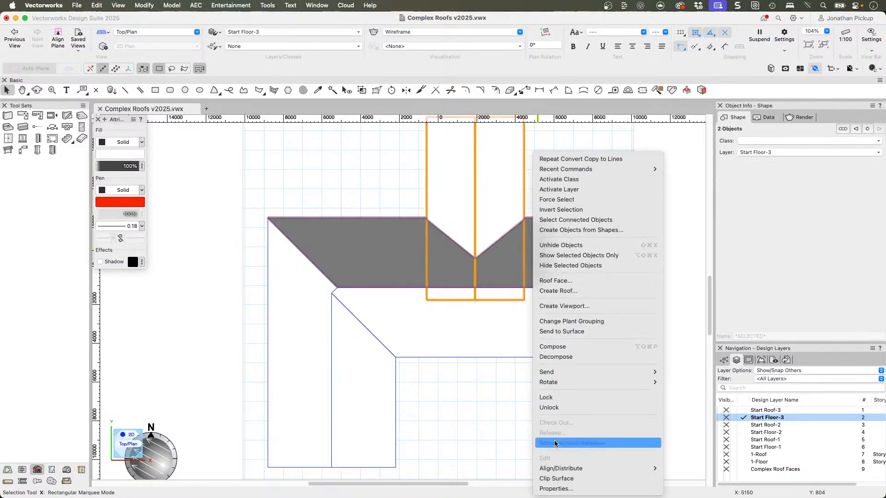
click(555, 480)
key(Delete)
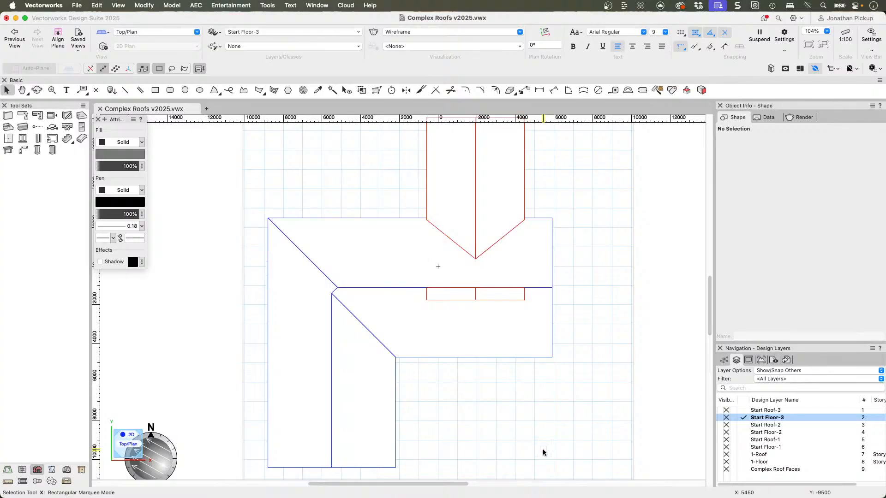
Undo the deletion of the north slope polygon
click(487, 295)
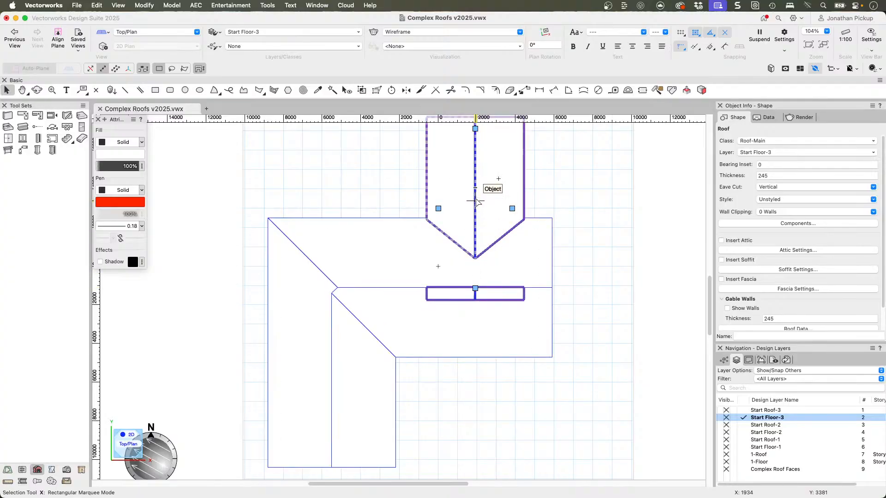
key(super+z)
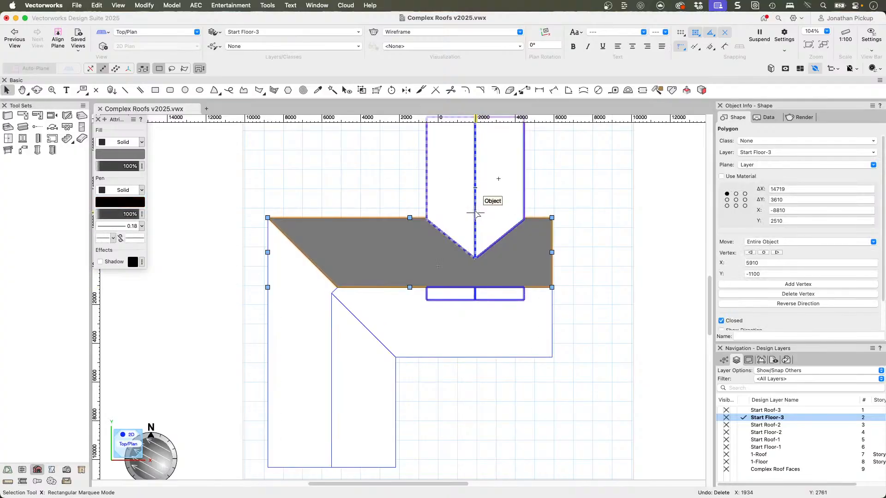
Extend the north slope polygon southward past the end of the north wing roof with the Reshape tool's Move Edges Parallel mode, making it about 5300 mm deep
click(595, 297)
click(499, 282)
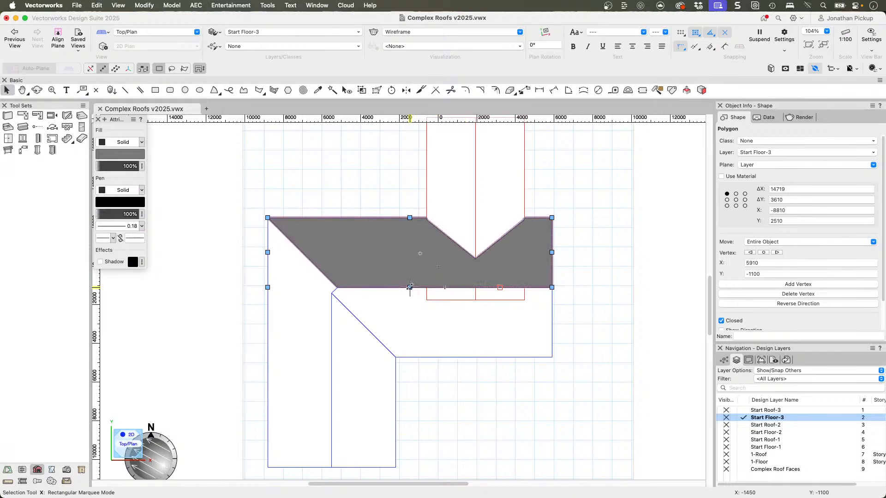
shift+click(482, 279)
click(615, 280)
click(535, 272)
key(shift+r)
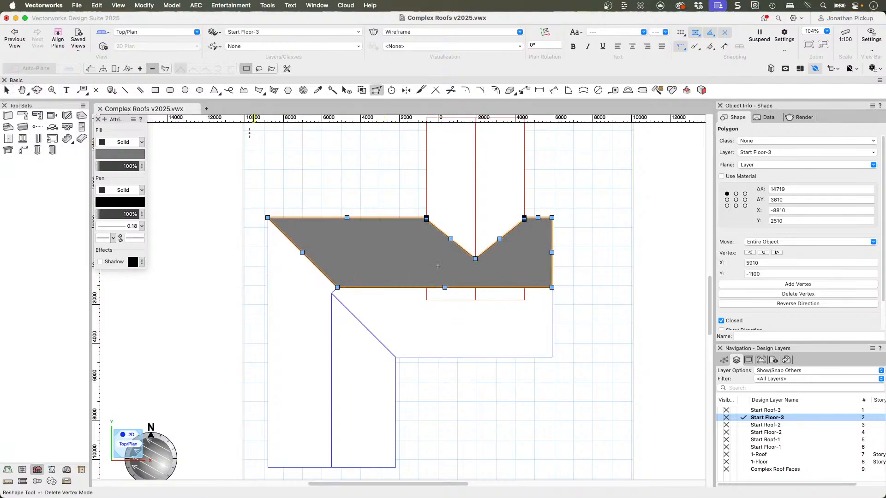
click(102, 69)
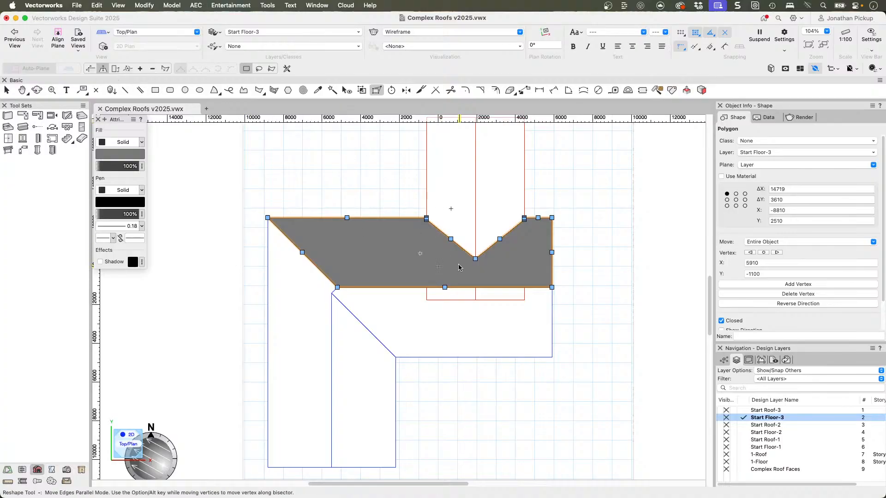
drag(445, 288, 456, 319)
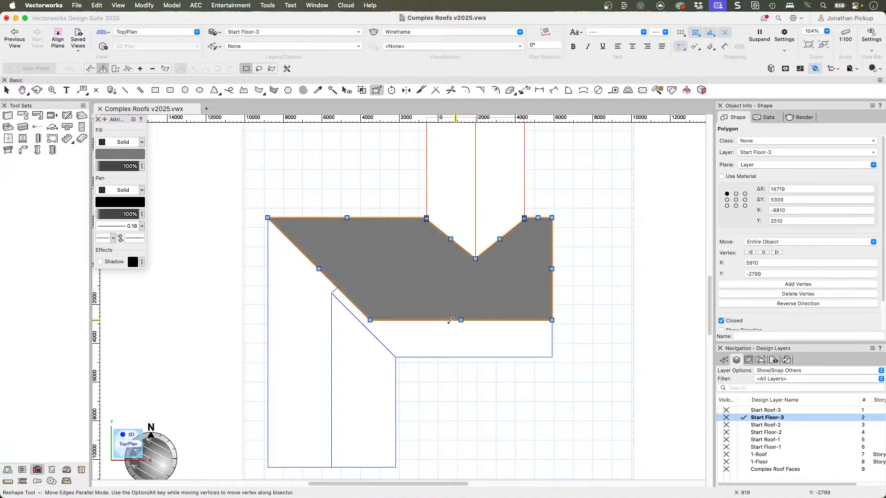
key(x)
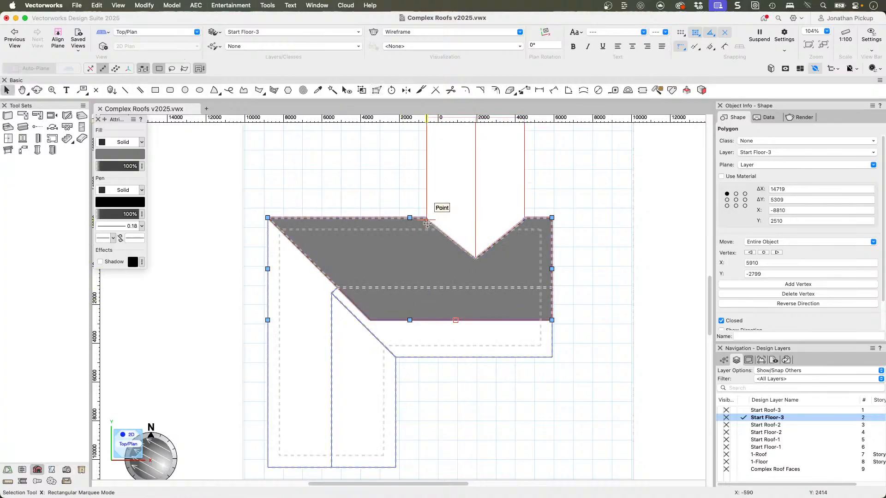
Clip the north wing roof with the enlarged north slope polygon using Clip Surface, and delete the polygon
click(443, 201)
shift+click(397, 232)
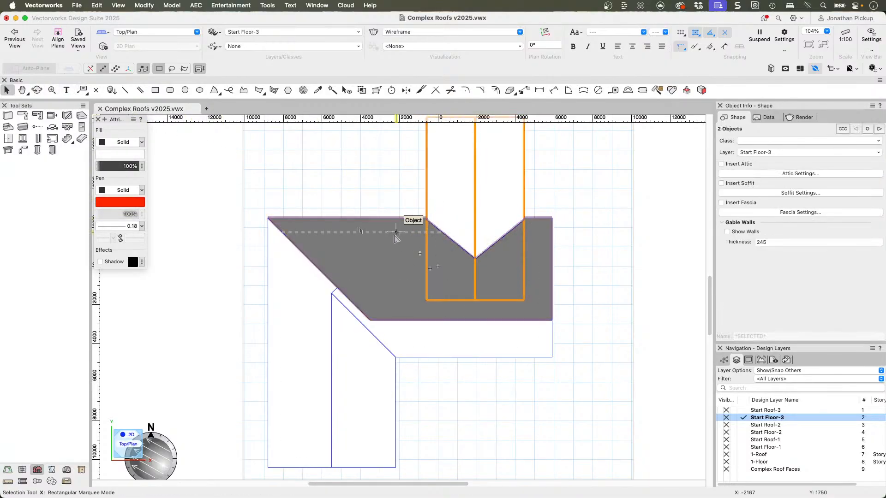
shift+click(359, 236)
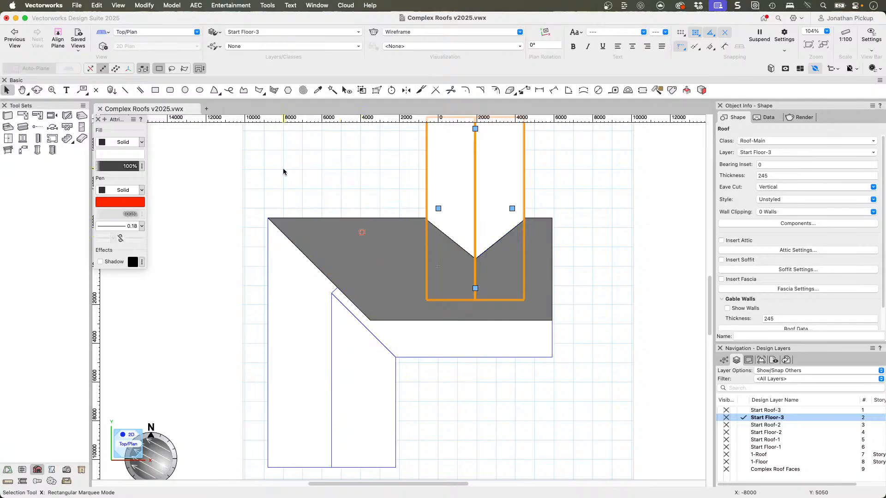
click(284, 172)
click(359, 230)
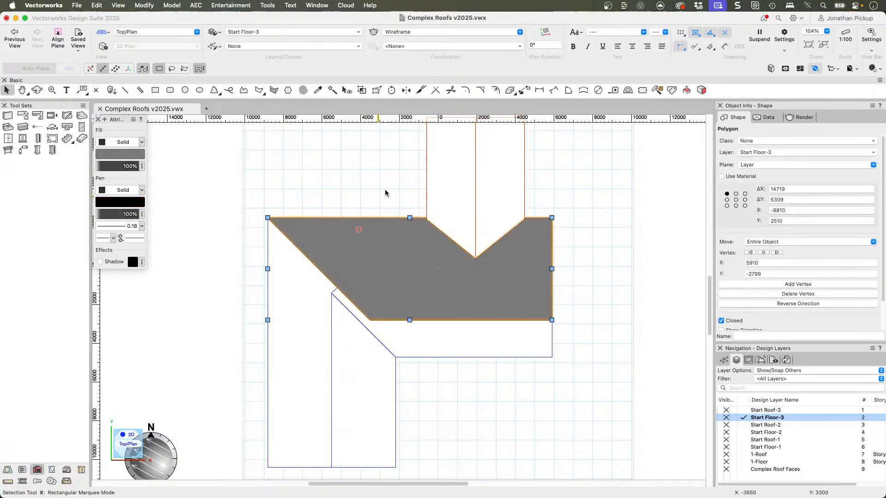
shift+click(426, 161)
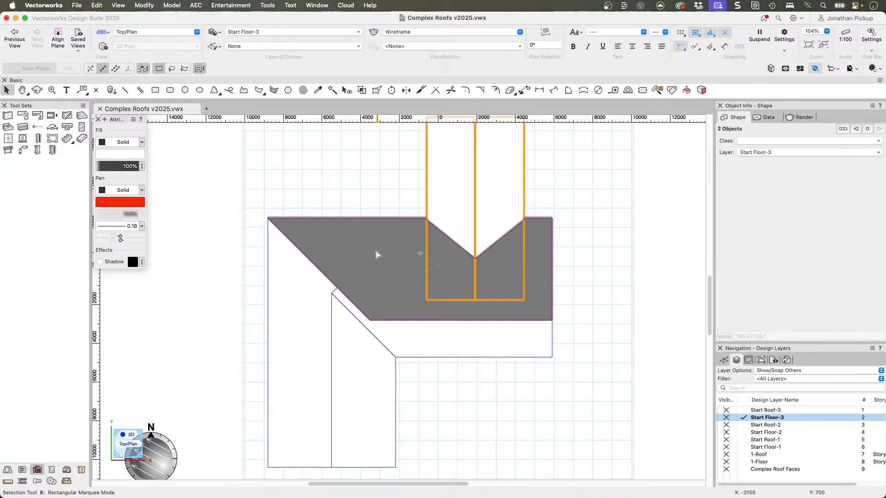
right_click(369, 261)
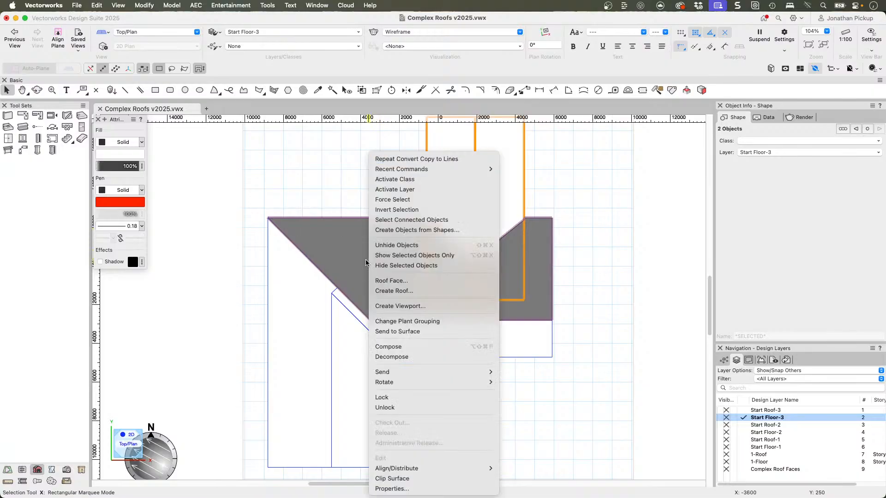
click(394, 479)
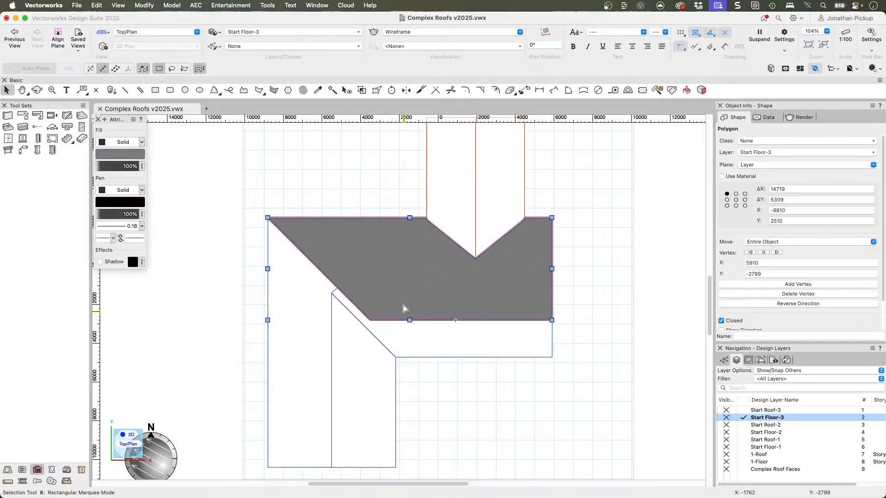
key(Delete)
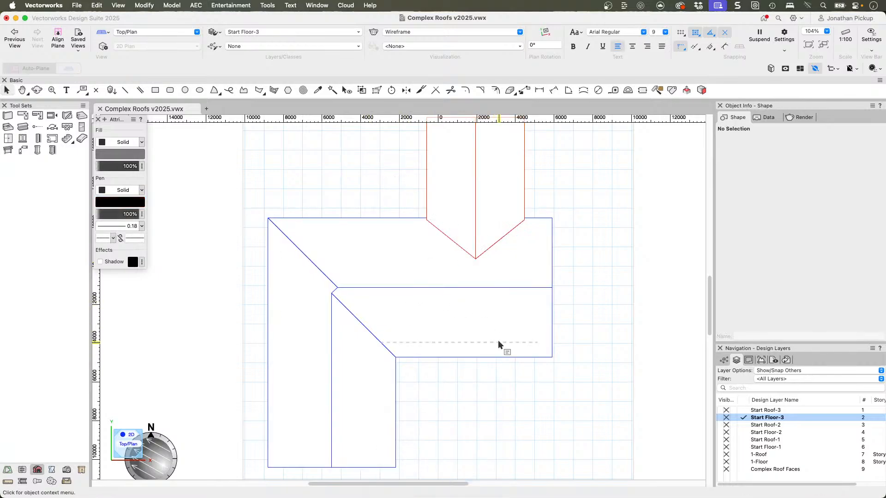
Select the L-shaped roof and the north wing roof in a 3D view and assign both to the Start Roof-3 layer
super+middle_drag(498, 341, 457, 311)
drag(162, 400, 297, 273)
super+middle_drag(482, 255, 490, 256)
middle_drag(647, 388, 434, 421)
click(421, 297)
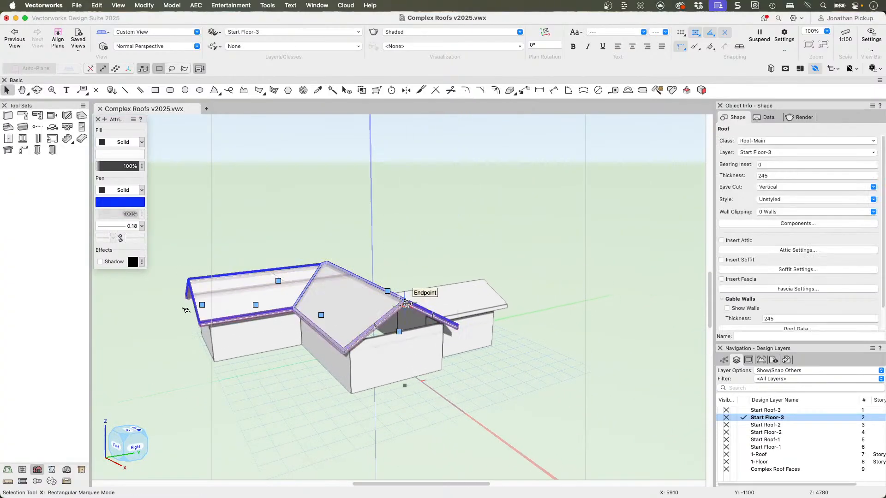
shift+click(427, 298)
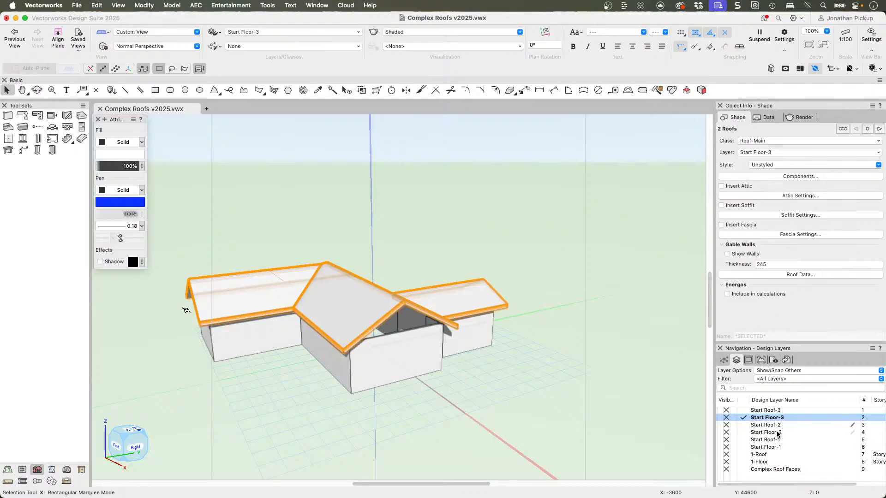
right_click(767, 411)
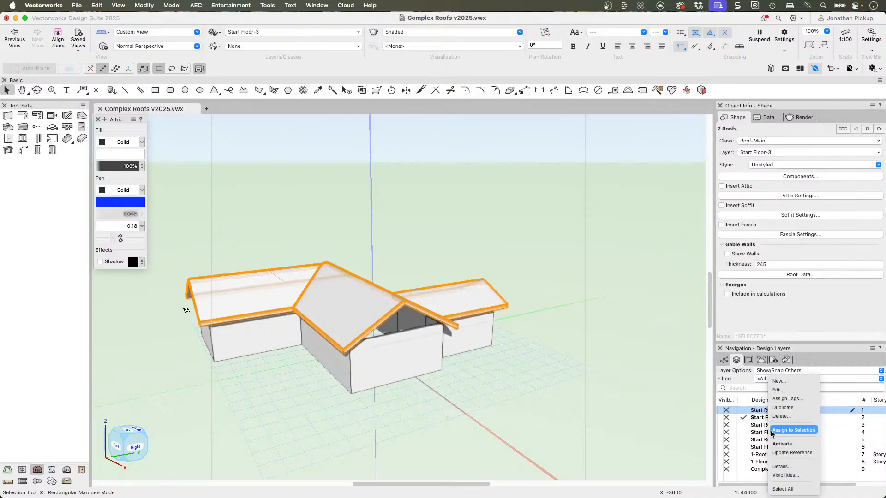
click(772, 430)
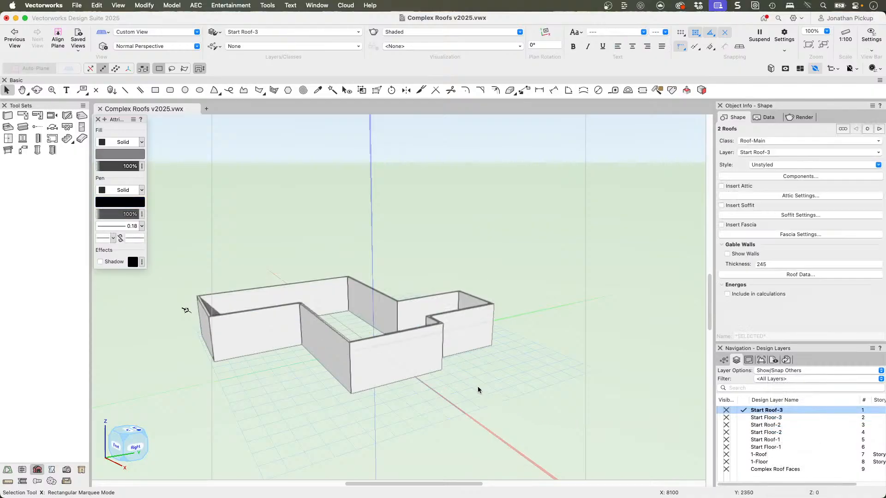
Examine the junction between the two clipped roofs from below, from above and from the sides
key(shift+c)
drag(441, 389, 467, 259)
scroll(445, 359, up, 3)
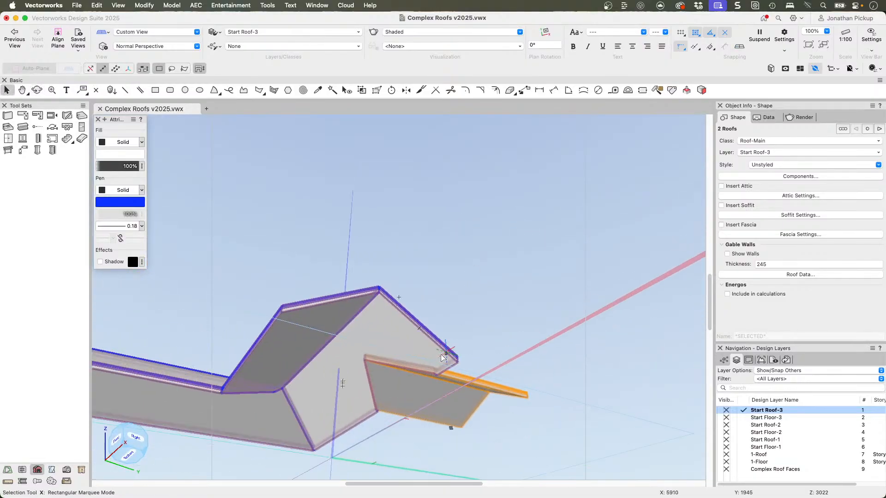
scroll(360, 370, up, 3)
ctrl+middle_drag(413, 362, 469, 347)
drag(469, 346, 400, 385)
scroll(400, 384, up, 4)
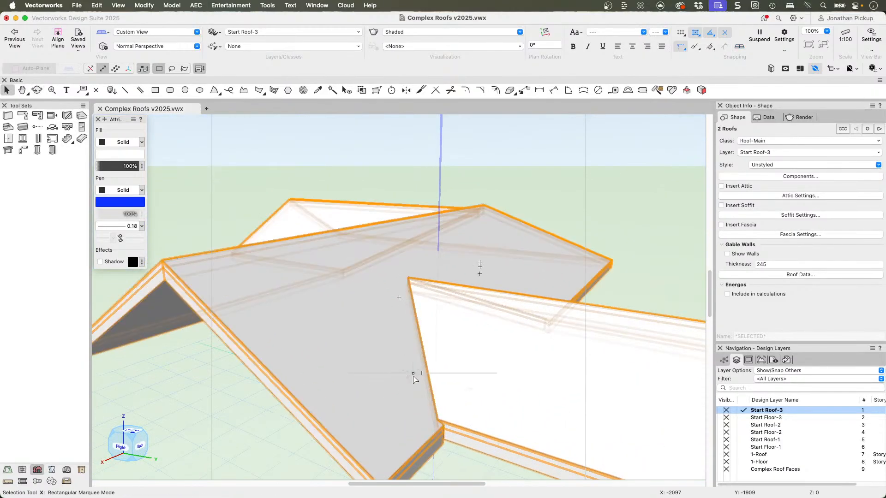
ctrl+middle_drag(473, 368, 492, 344)
scroll(492, 345, down, 5)
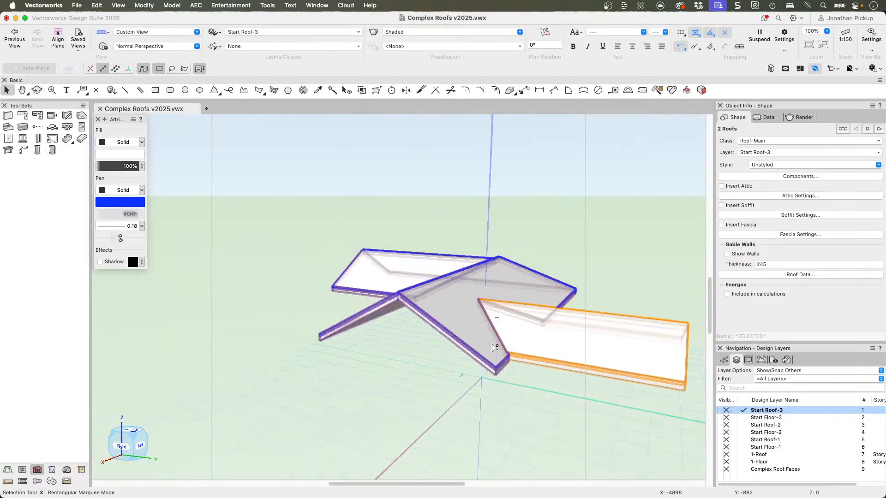
ctrl+middle_drag(441, 386, 587, 368)
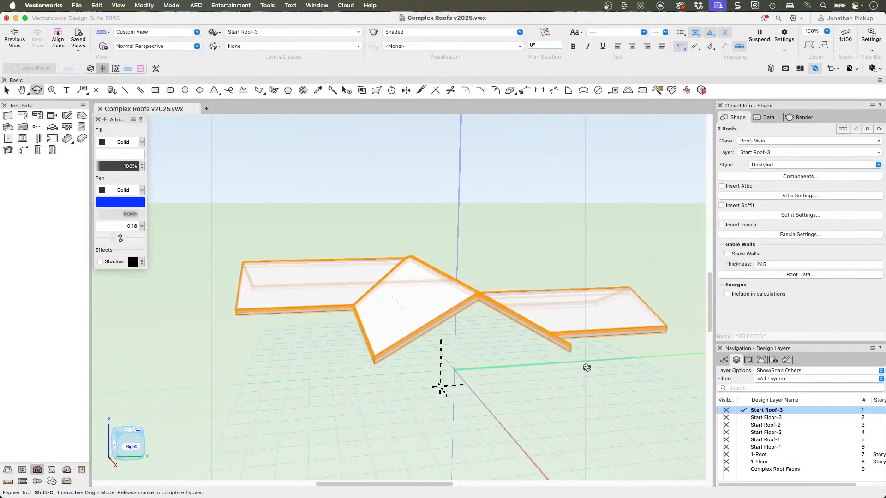
Select all Start Floor-3 walls with Select Similar and fit their tops to the Start Roof-3 layer with Fit Walls to Objects
click(741, 416)
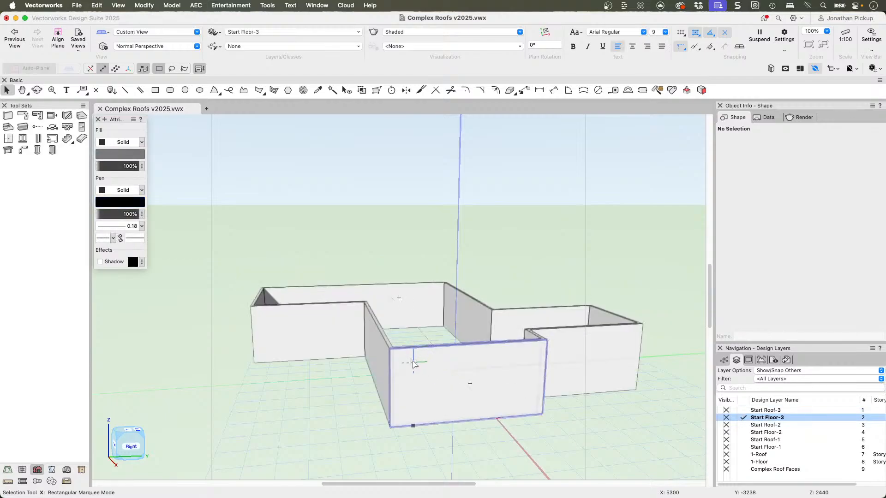
click(332, 90)
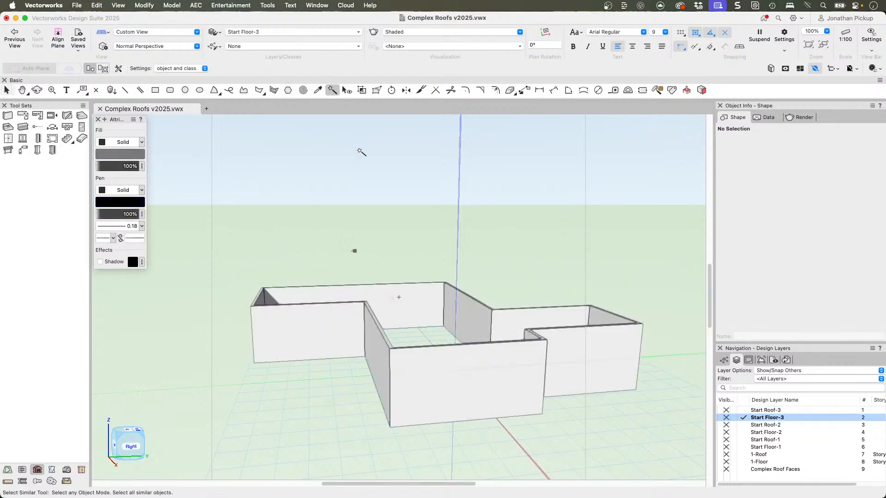
click(354, 318)
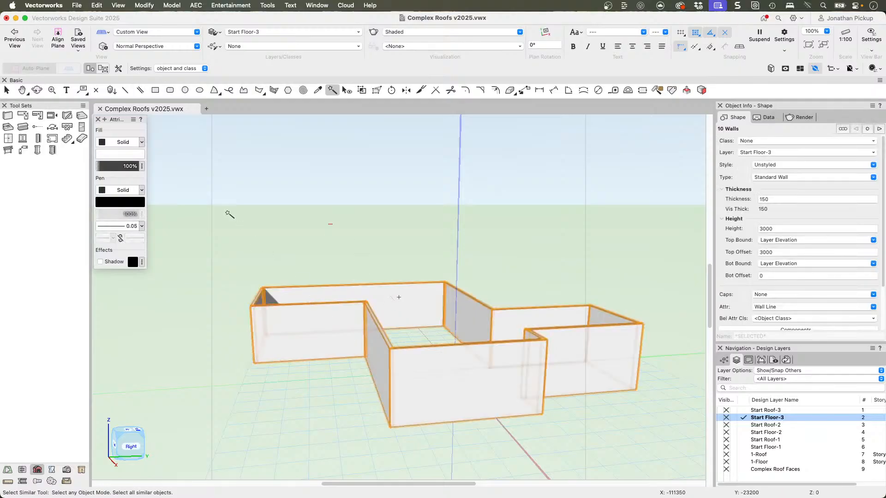
click(193, 6)
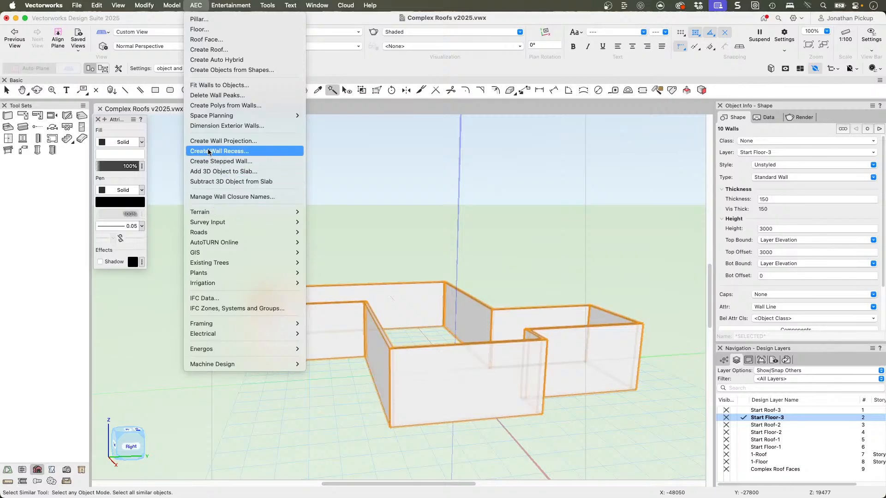
click(203, 85)
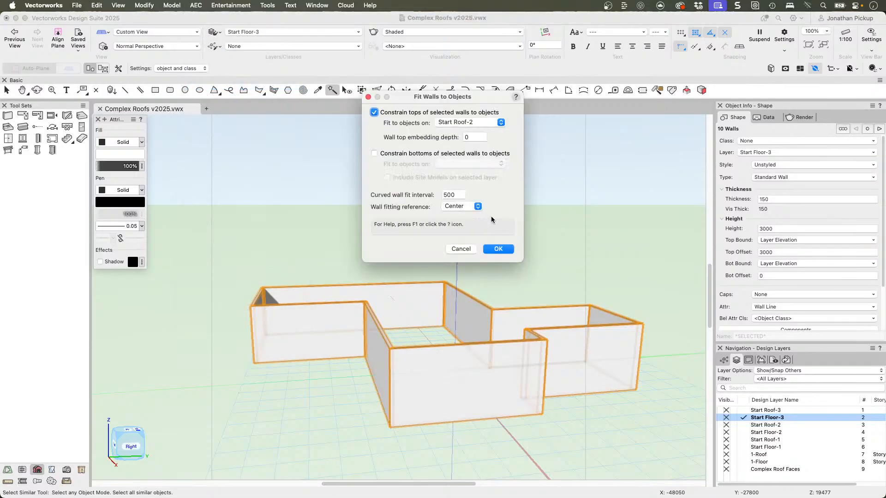
click(471, 123)
click(469, 101)
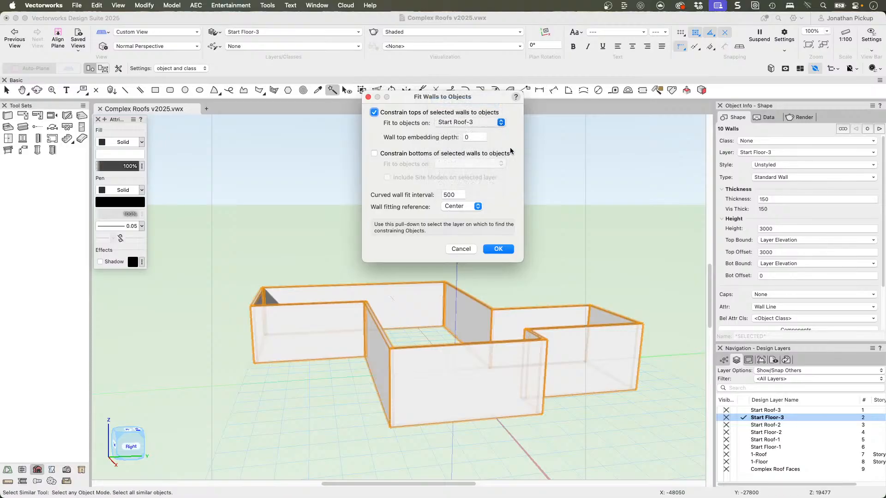
click(497, 249)
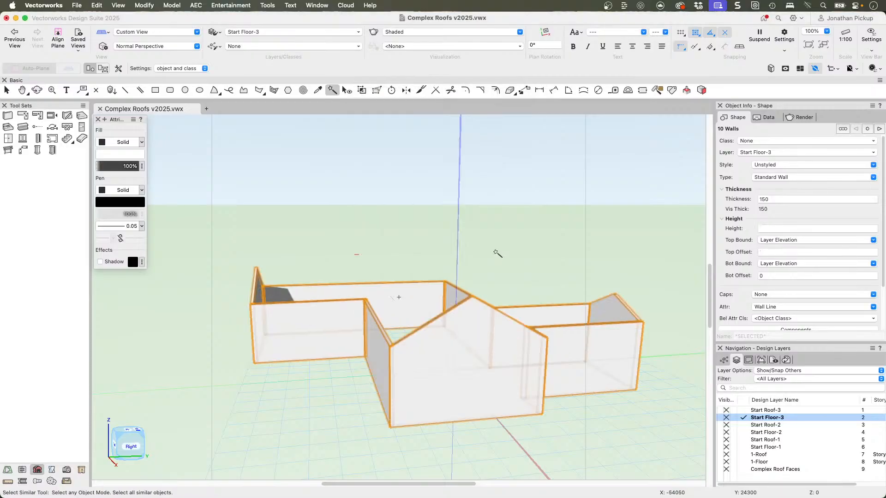
Make the Start Roof-3 and Start Floor-3 layers visible together and examine how the fitted walls meet the roofs
key(c)
drag(452, 302, 395, 328)
super+middle_drag(635, 329, 462, 313)
scroll(541, 319, up, 2)
scroll(540, 319, up, 5)
click(720, 411)
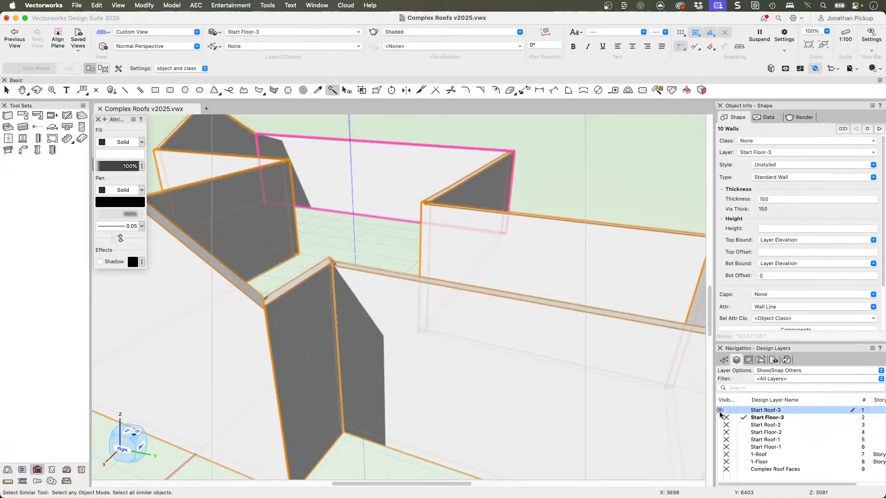
click(721, 417)
scroll(484, 379, down, 5)
super+middle_drag(482, 379, 685, 298)
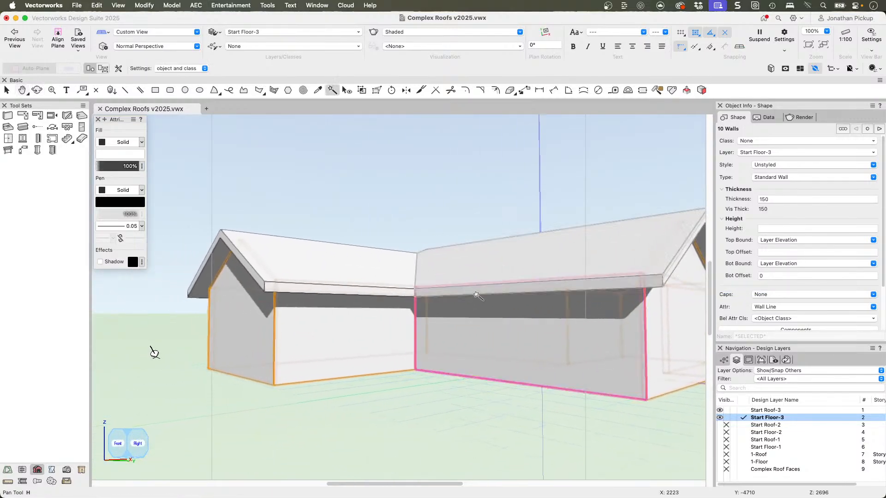
super+middle_drag(386, 291, 405, 390)
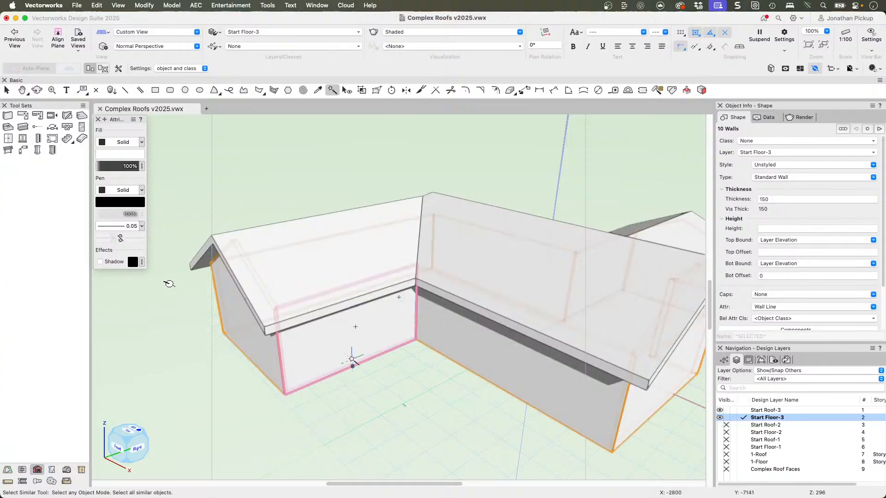
Return to the Top/Plan view of the whole building and deselect the walls
key(F5)
scroll(365, 346, down, 5)
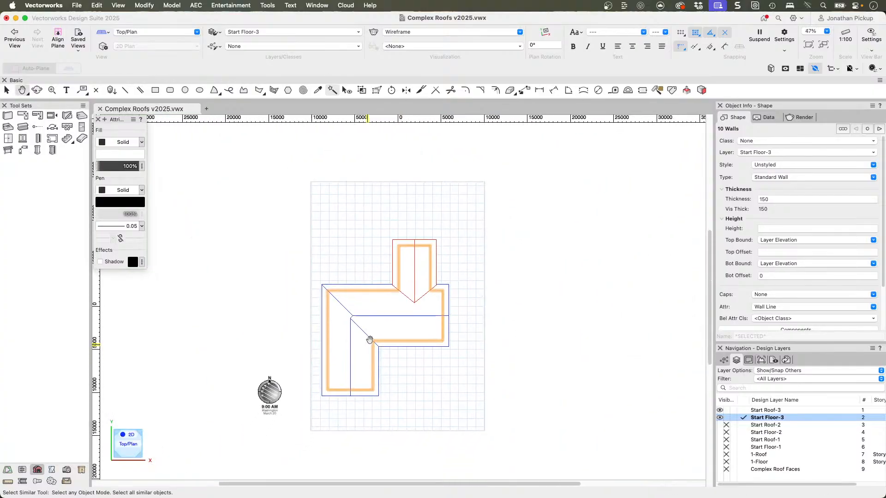
middle_drag(370, 340, 381, 291)
scroll(381, 293, up, 8)
scroll(380, 294, down, 5)
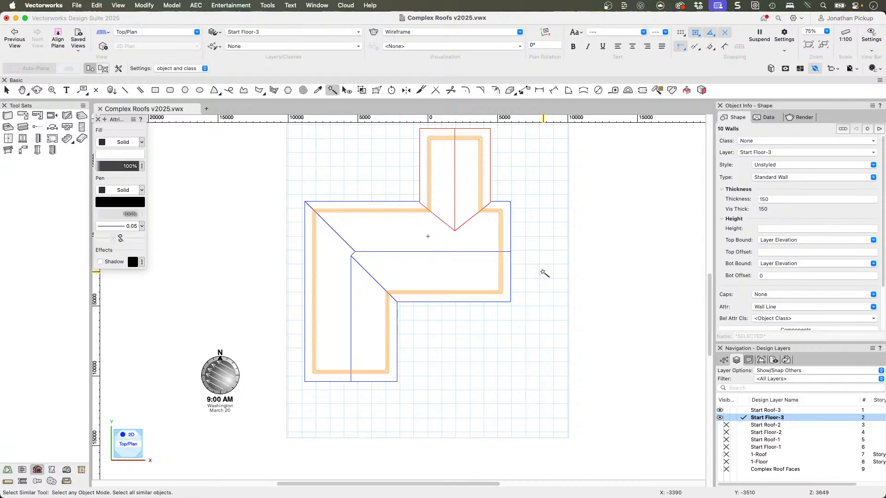
key(u)
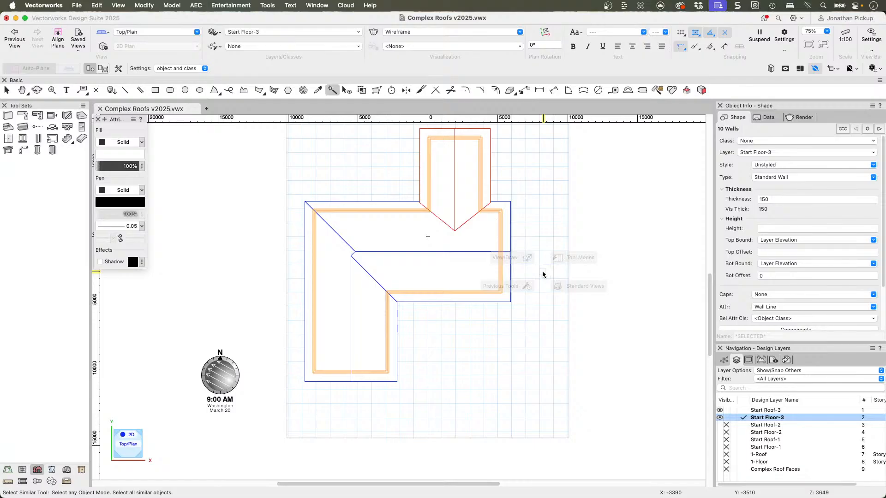
key(x)
key(Delete)
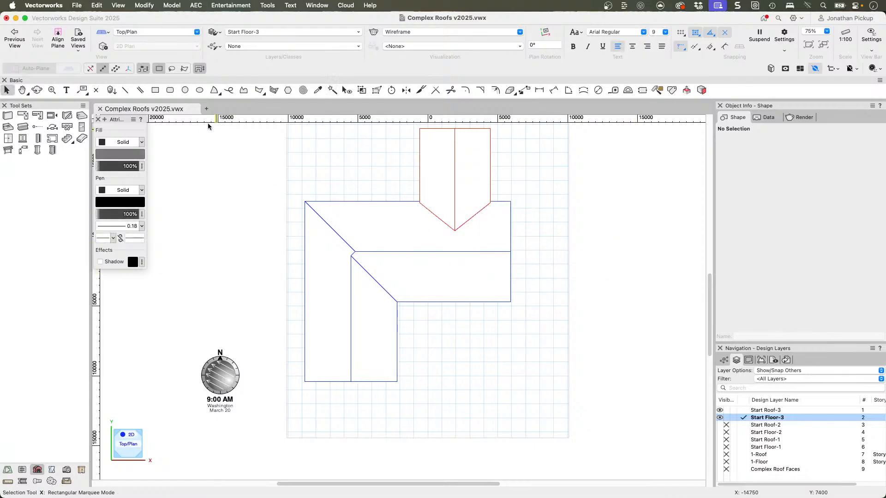
Draw a circle with a radius of about 343 mm inside the lower wing of the L-shaped roof
click(185, 90)
click(372, 329)
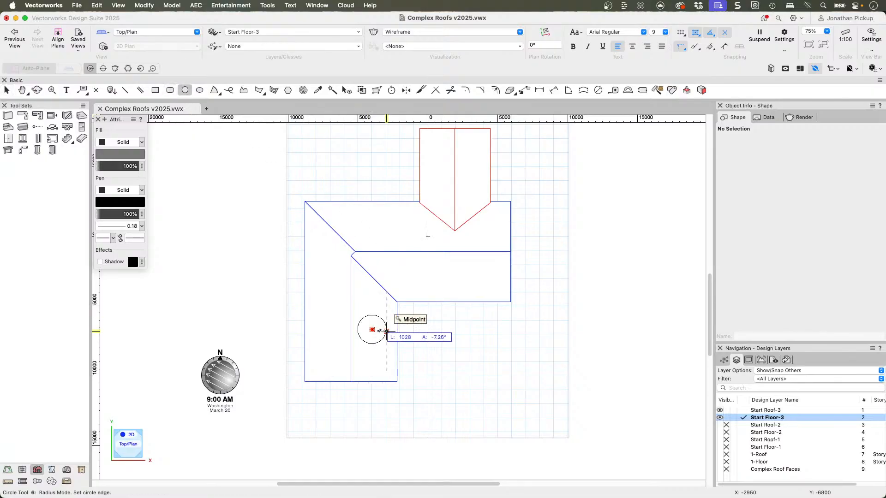
scroll(371, 329, up, 5)
scroll(356, 335, up, 1)
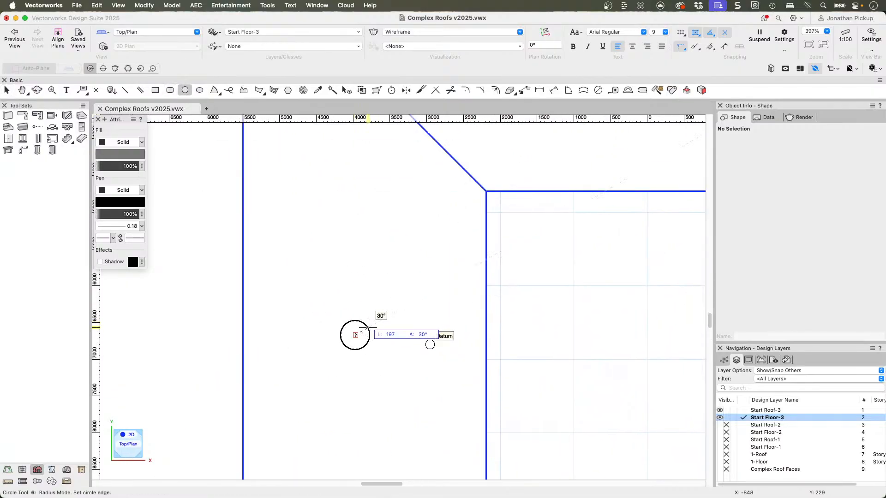
click(380, 329)
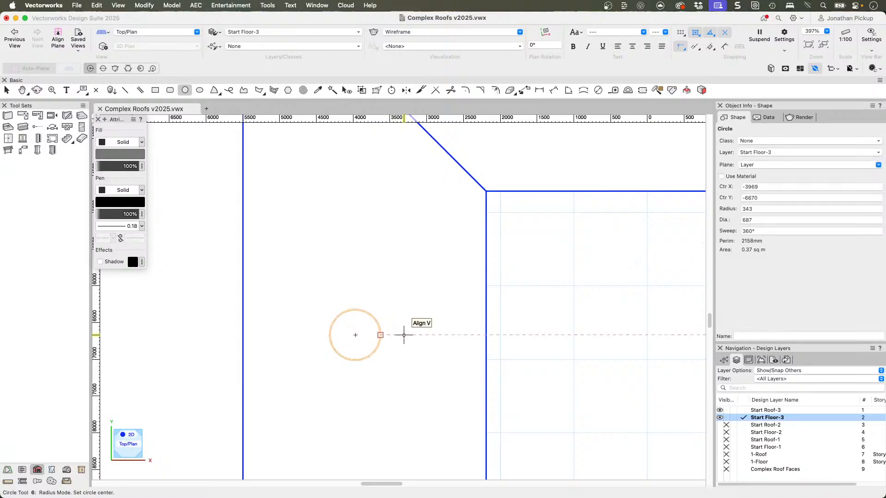
Move the circle to the Start Roof-3 layer and make that layer active
key(x)
scroll(404, 335, down, 2)
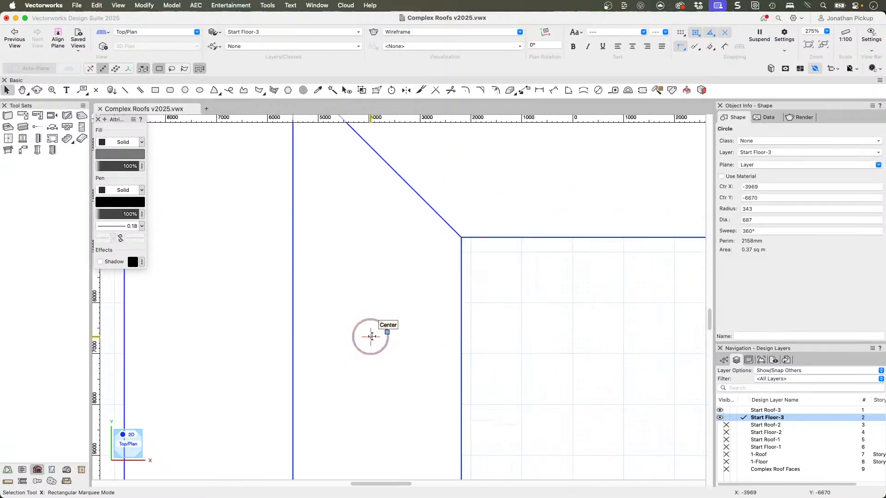
right_click(371, 337)
click(588, 375)
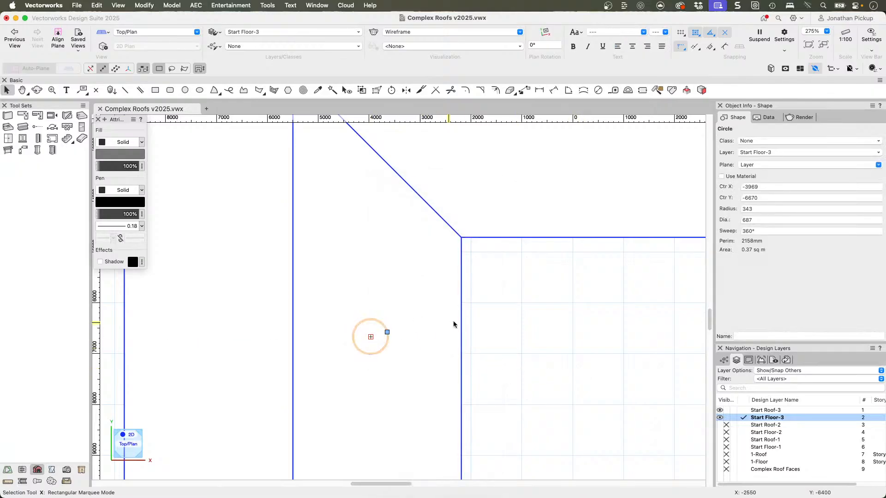
click(755, 152)
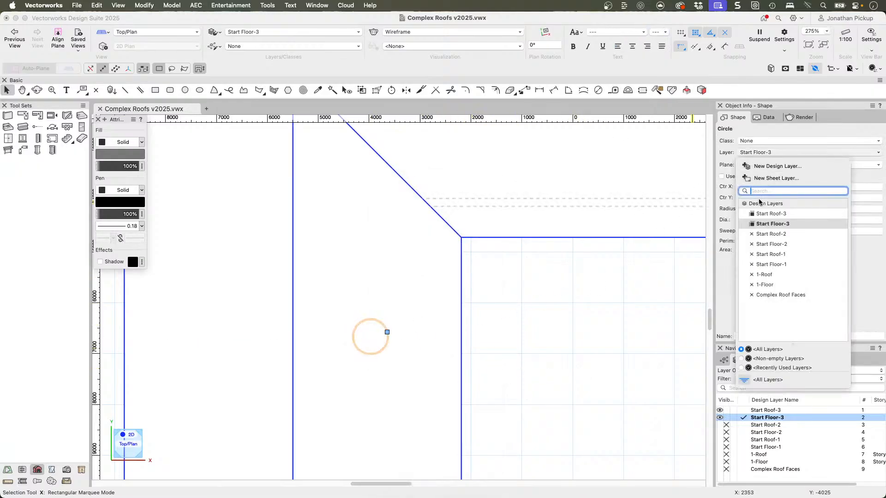
click(756, 215)
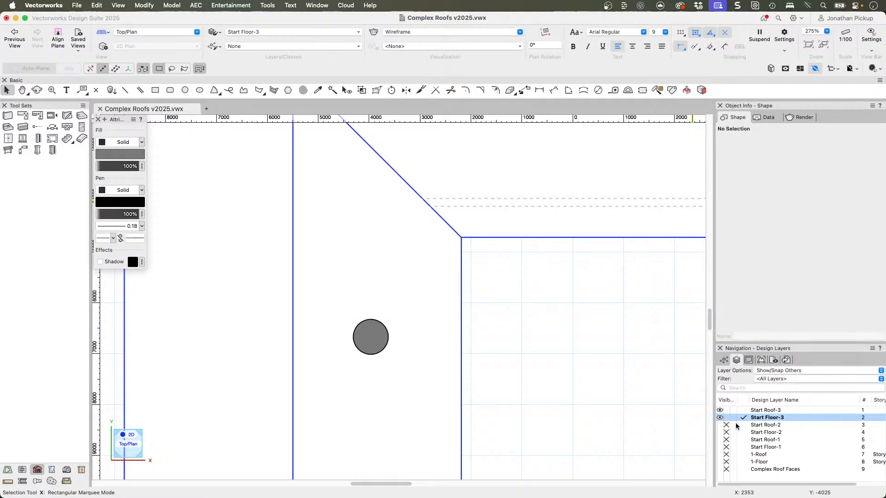
click(743, 410)
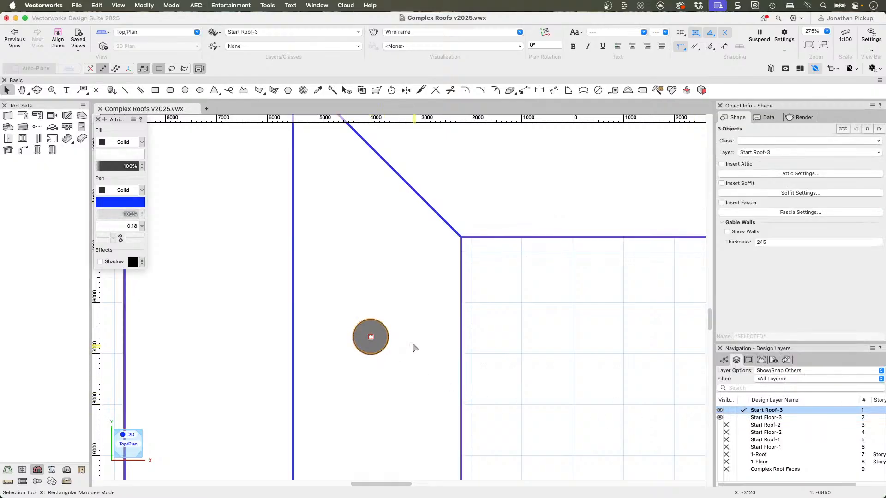
Try to cut the circle out of the roof with Clip Surface and remove the circle
right_click(377, 347)
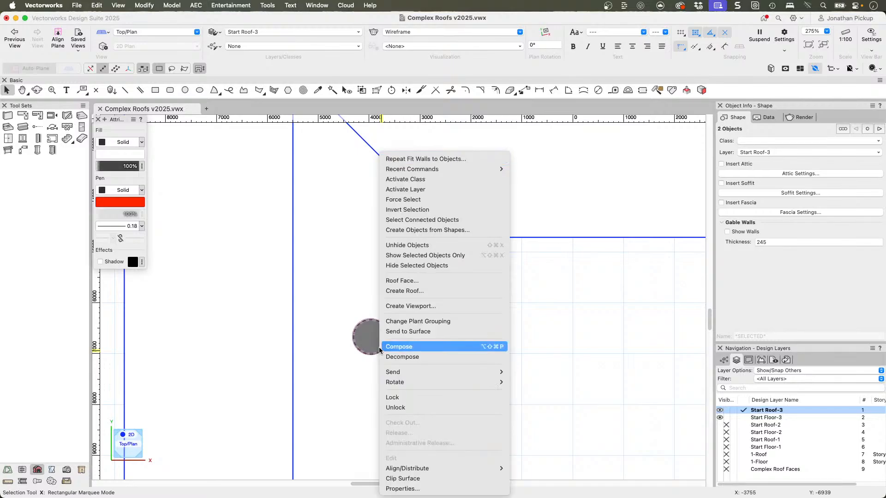
click(429, 478)
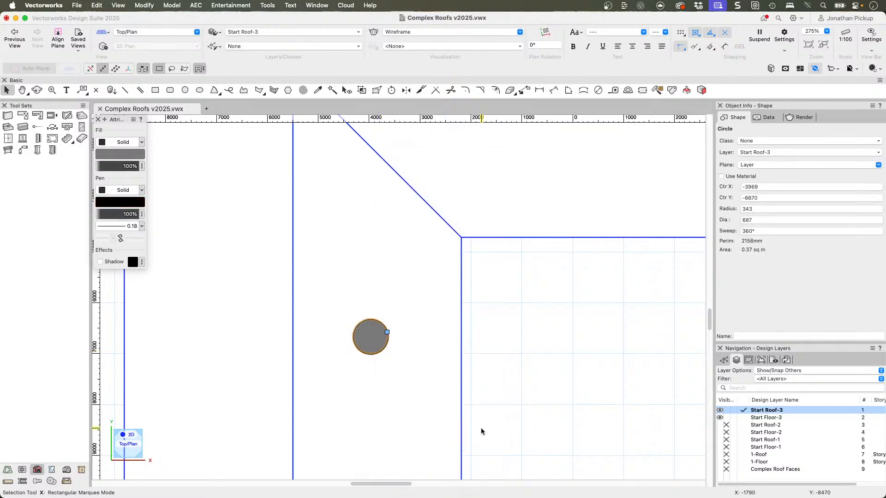
middle_drag(451, 449, 382, 277)
key(0)
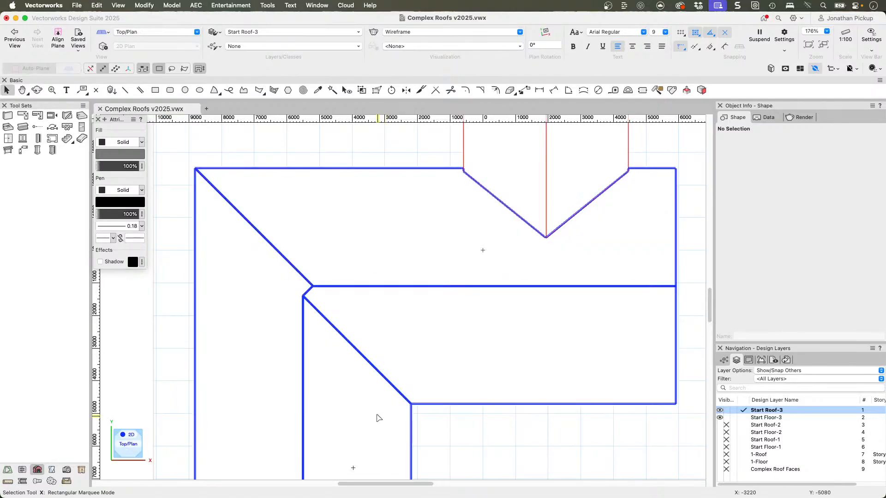
Draw a circle with a radius of about 339 mm over the lower wing of the L-shaped roof on Start Roof-3
middle_drag(377, 416, 419, 204)
scroll(374, 252, up, 3)
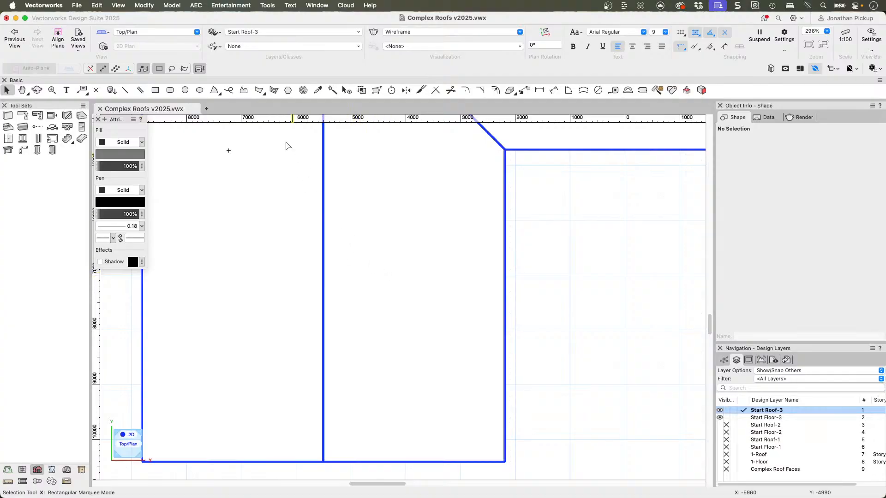
click(185, 90)
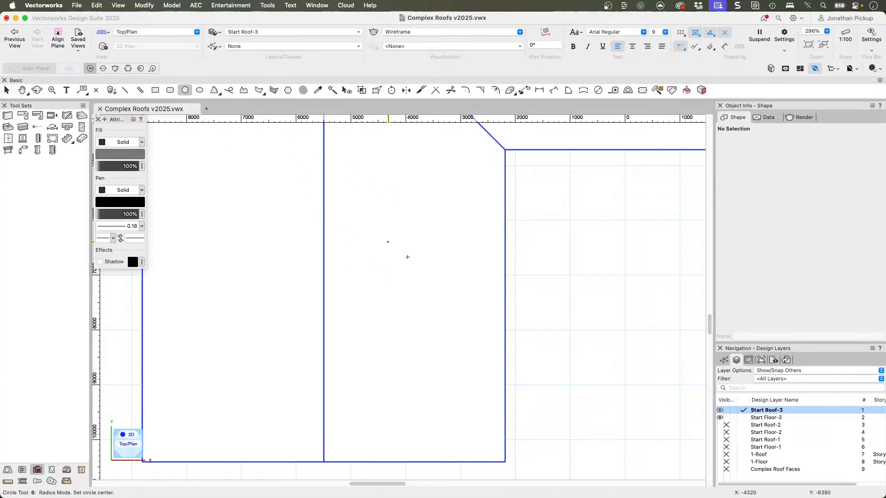
drag(389, 251, 408, 257)
Select the L-shaped roof together with the circle and cut a round hole with Clip Surface
key(x)
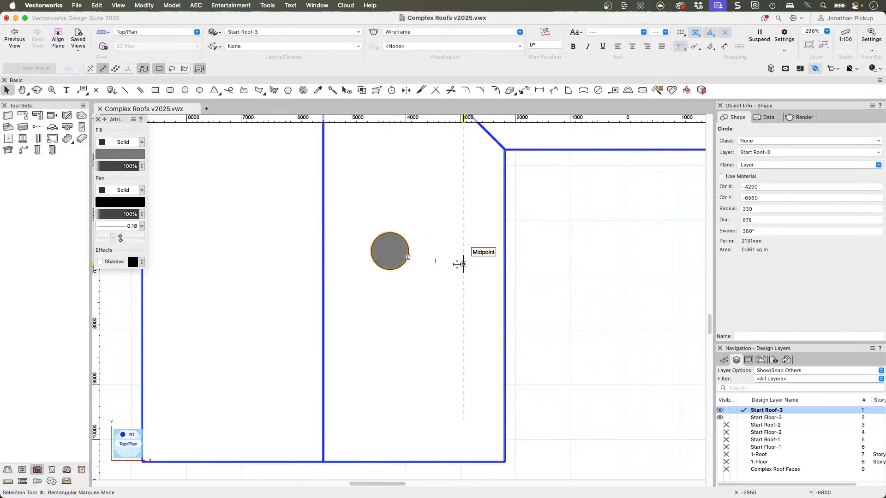
shift+click(463, 264)
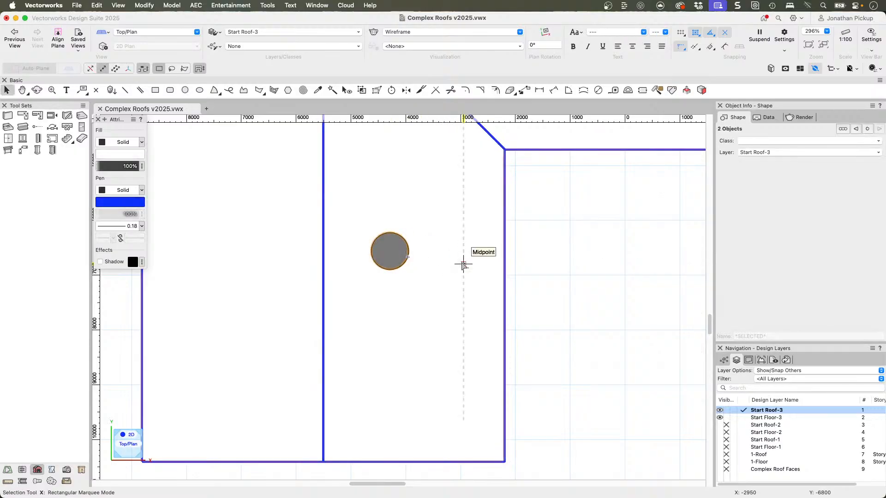
right_click(407, 257)
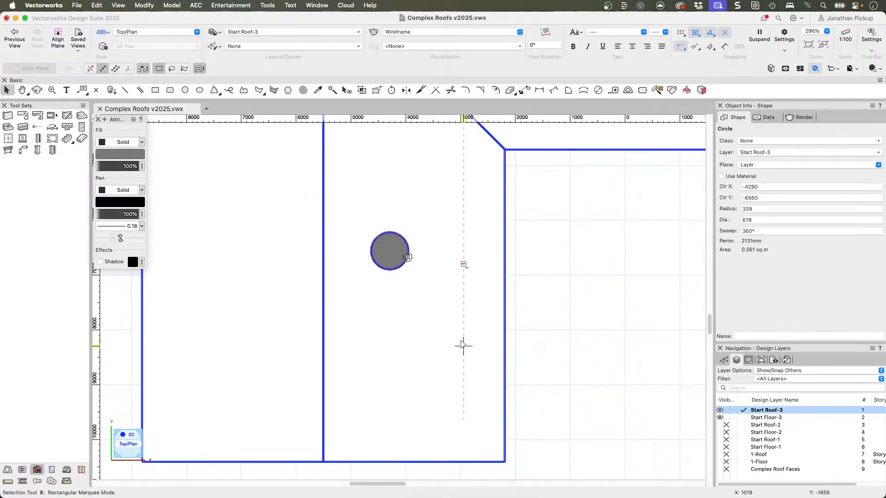
click(551, 257)
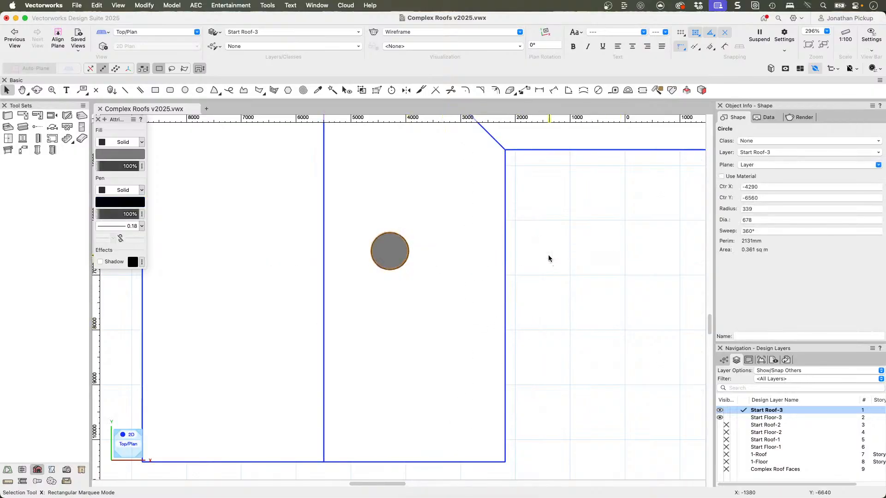
Examine the round hole in the roof in a shaded 3D view and return to Top/Plan
mouse_move(444, 405)
ctrl+middle_down()
mouse_move(399, 356)
mouse_move(343, 182)
ctrl+middle_up()
ctrl+middle_drag(466, 211, 288, 292)
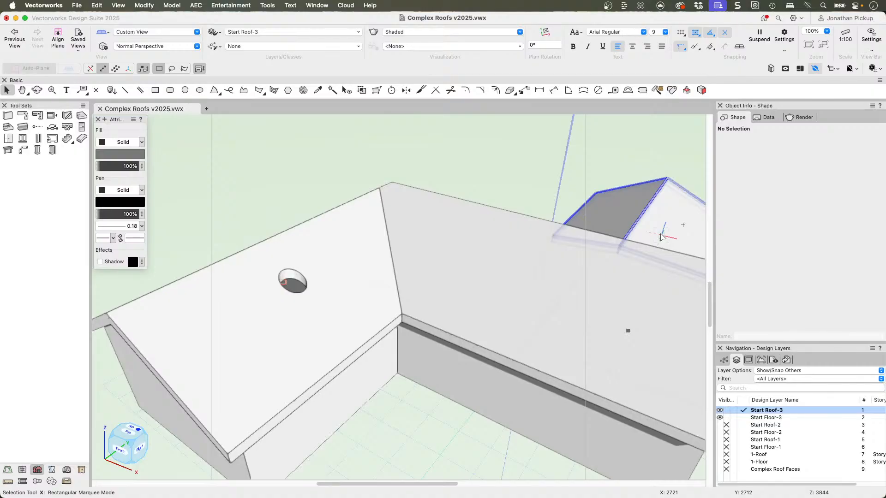
key(u)
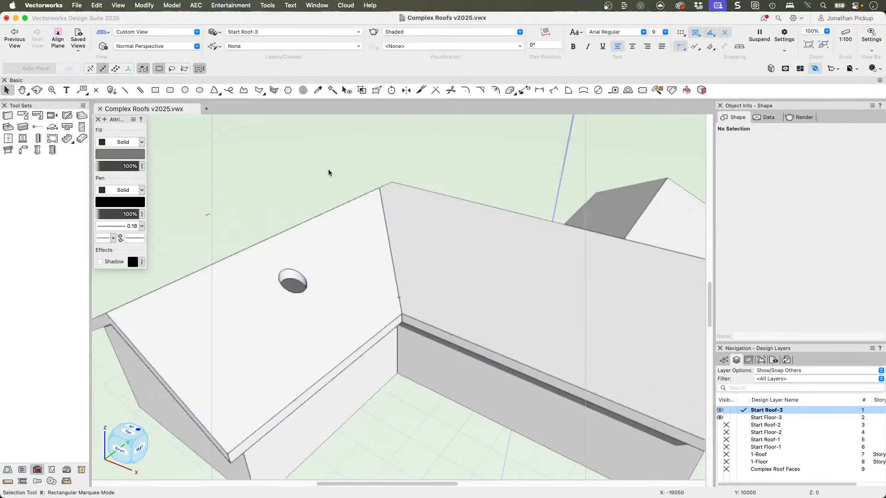
key(super+5)
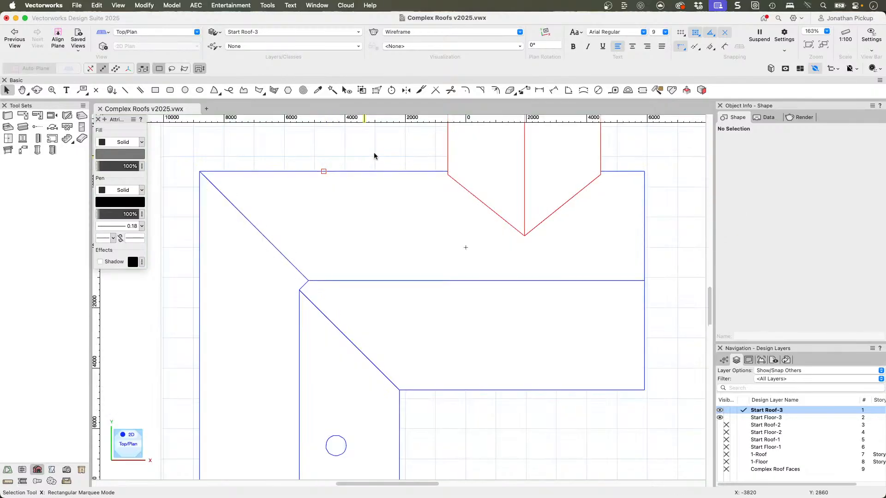
key(super+6)
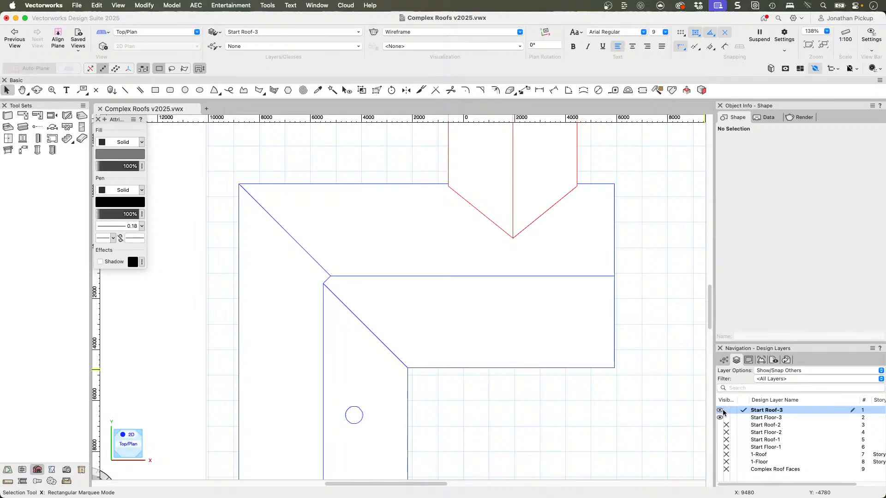
Hide the Start Roof-3 and Start Floor-3 layers, activate 1-Floor and display its walls in a shaded 3D view
drag(726, 411, 727, 418)
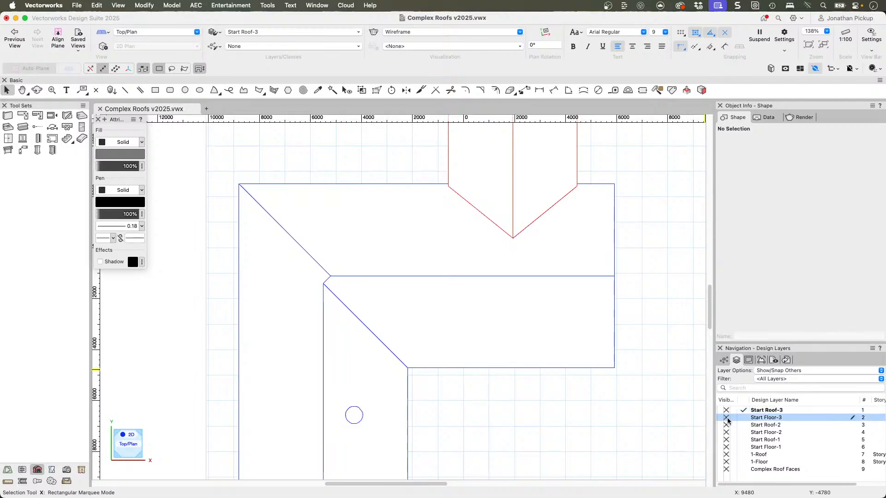
click(742, 463)
scroll(529, 326, down, 3)
mouse_move(563, 377)
super+middle_down()
mouse_move(516, 354)
mouse_move(459, 258)
mouse_move(431, 168)
super+middle_up()
middle_drag(580, 278, 505, 280)
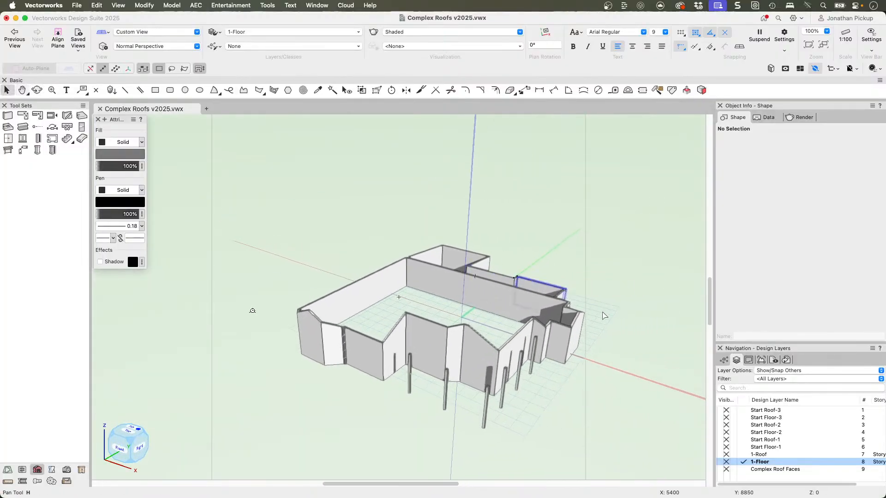
Show the 1-Roof layer over the 1-Floor walls, examine the house, hide the roofs again and inspect one peaked wall
click(723, 455)
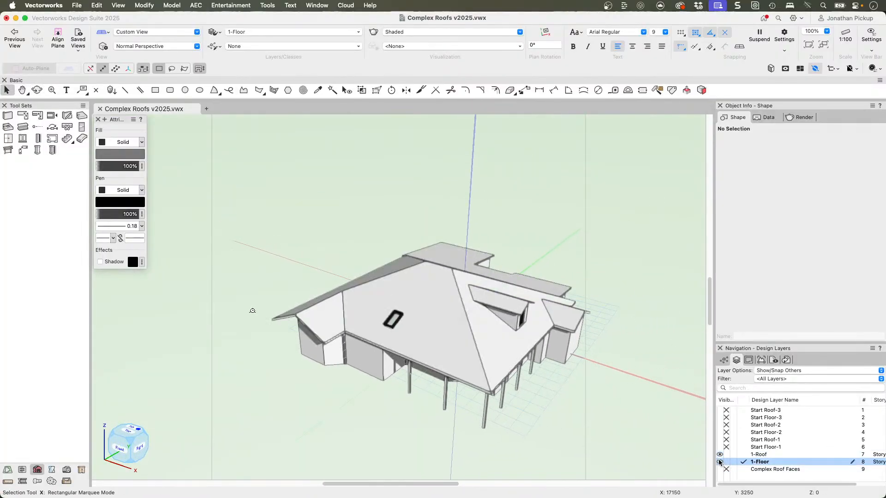
super+middle_drag(603, 357, 482, 304)
super+middle_drag(523, 327, 616, 329)
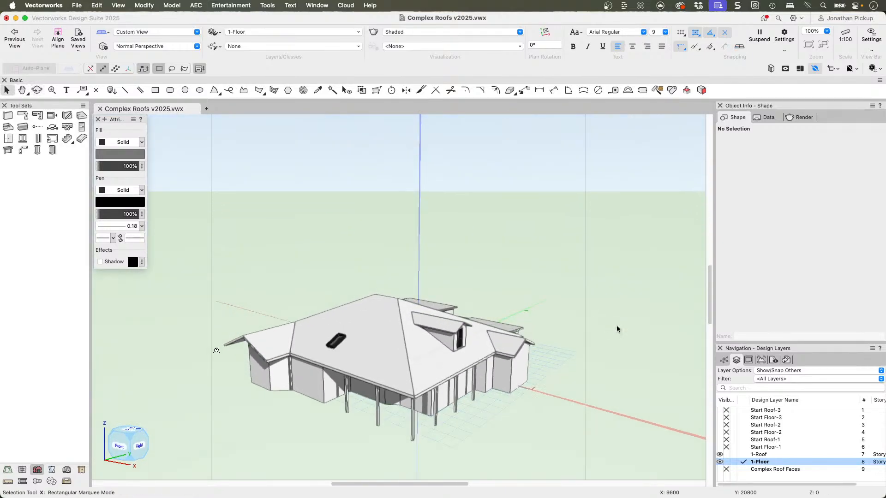
click(726, 455)
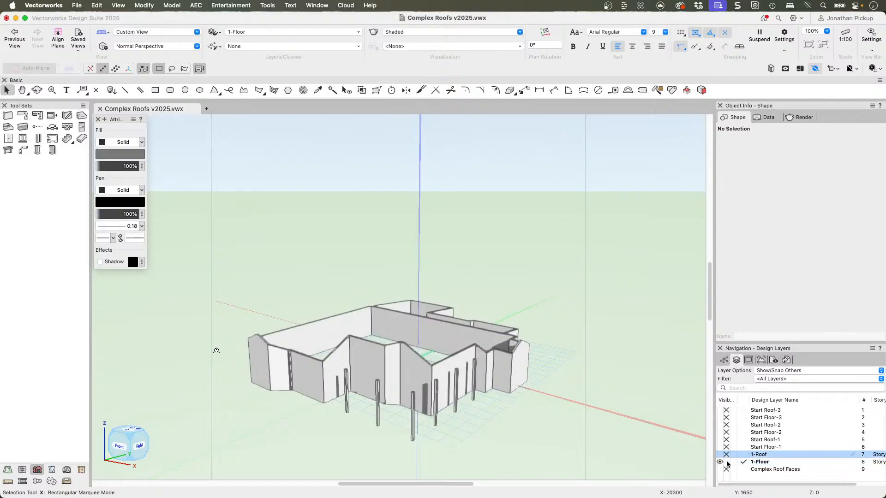
click(374, 351)
super+middle_drag(405, 343, 296, 337)
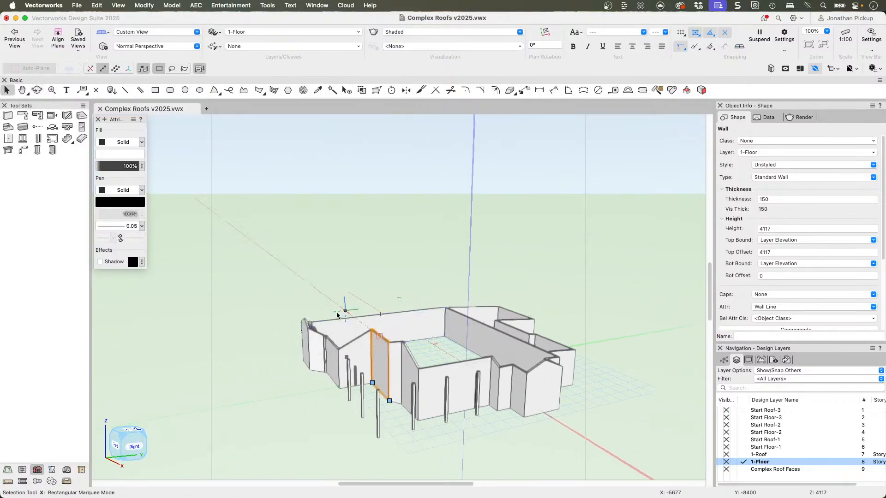
Activate the 1-Roof layer and delete the main dormered roof and the remaining roof behind it
click(744, 454)
click(463, 332)
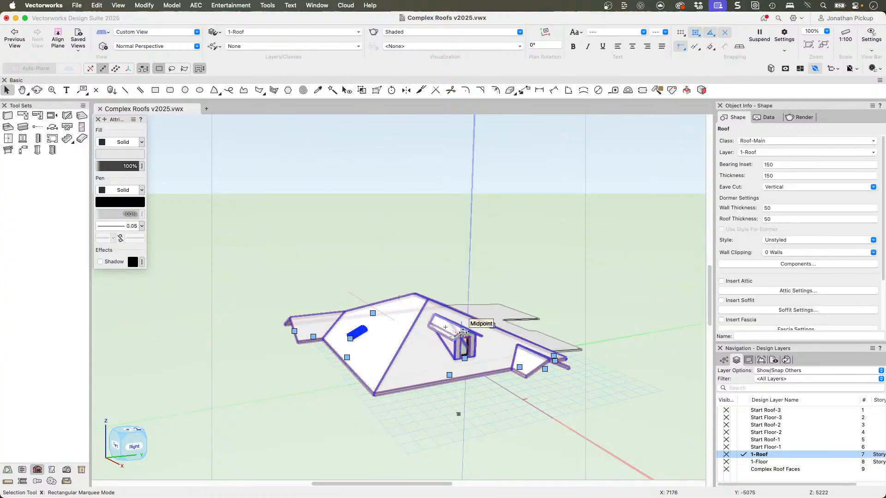
key(Delete)
click(517, 324)
key(Delete)
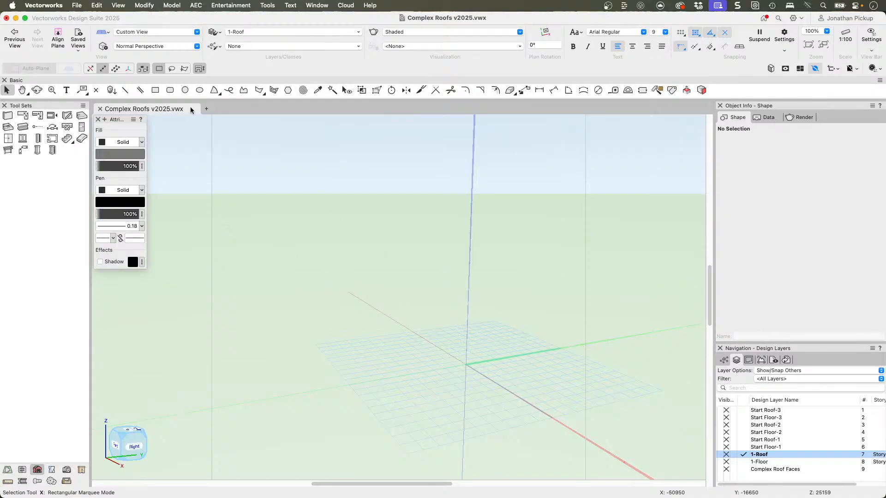
Activate the 1-Floor layer, select all its similar walls and delete their top and bottom wall peaks
click(743, 462)
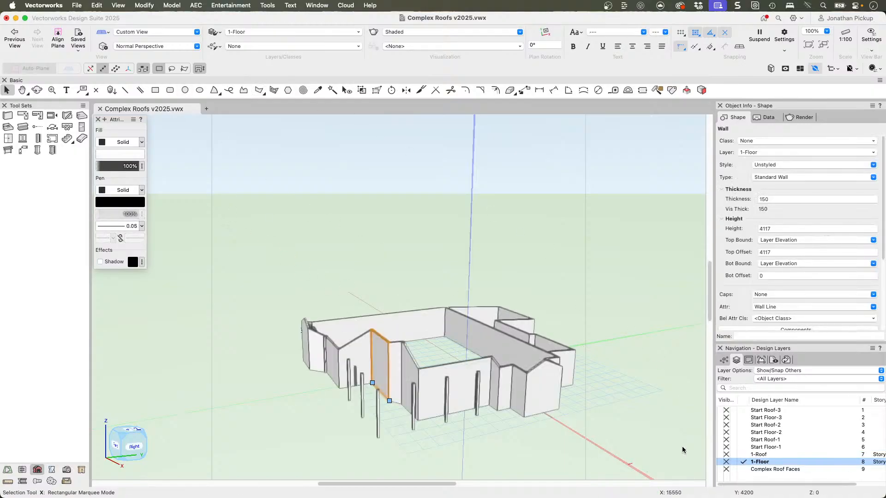
ctrl+middle_drag(512, 364, 530, 261)
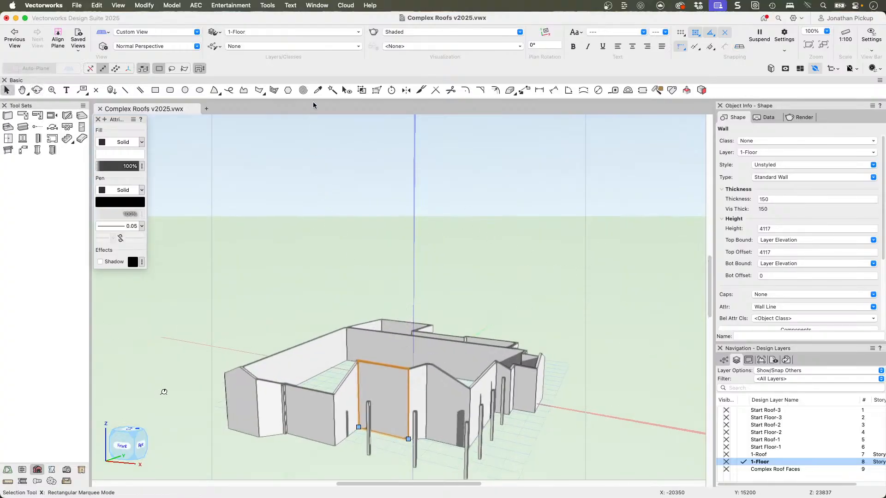
click(332, 90)
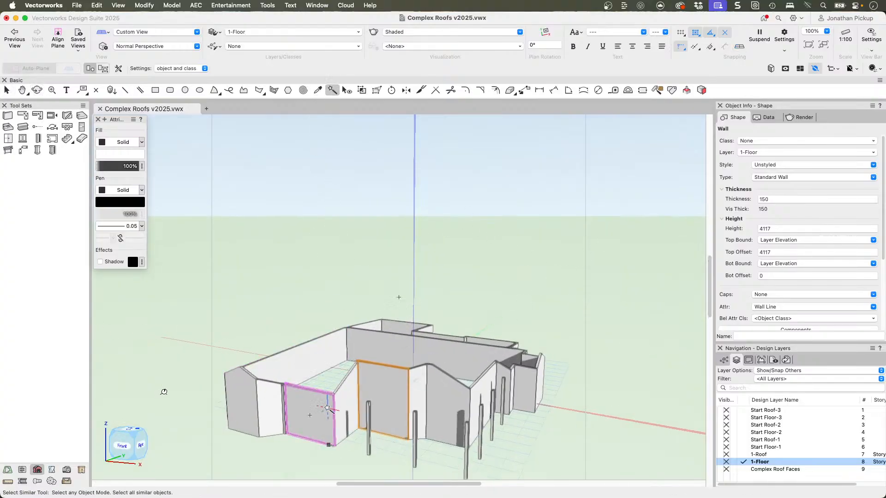
click(330, 387)
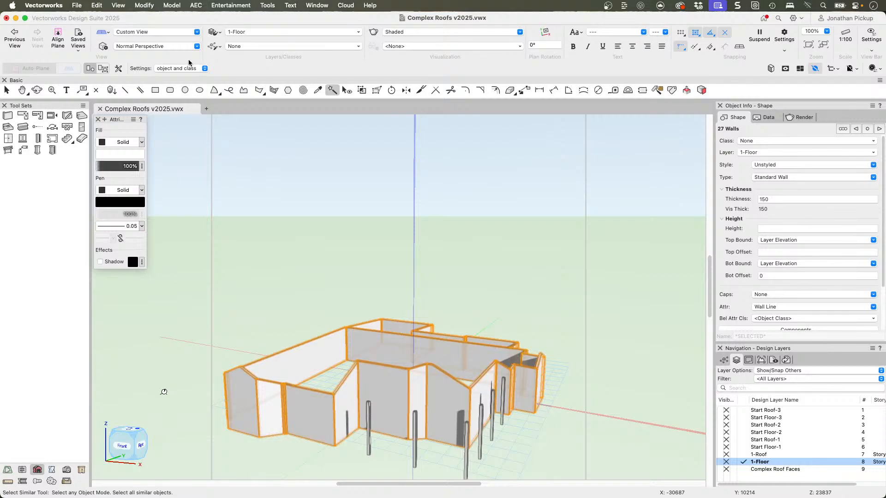
click(195, 5)
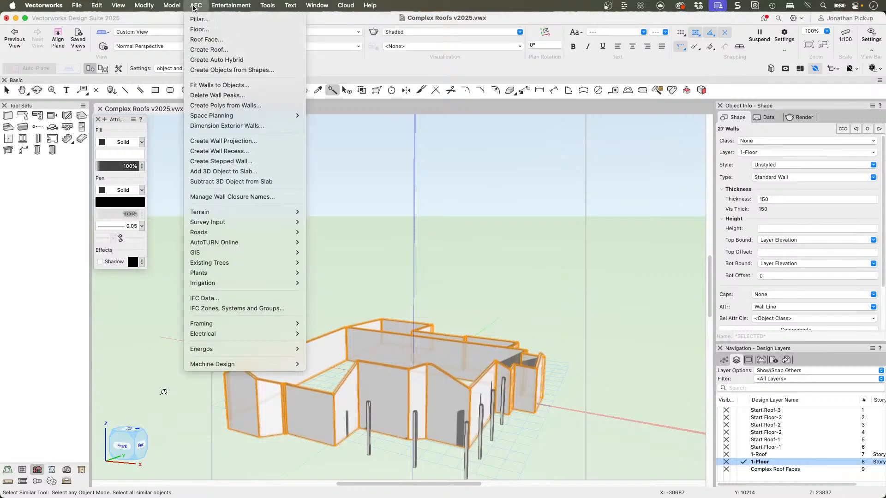
click(219, 96)
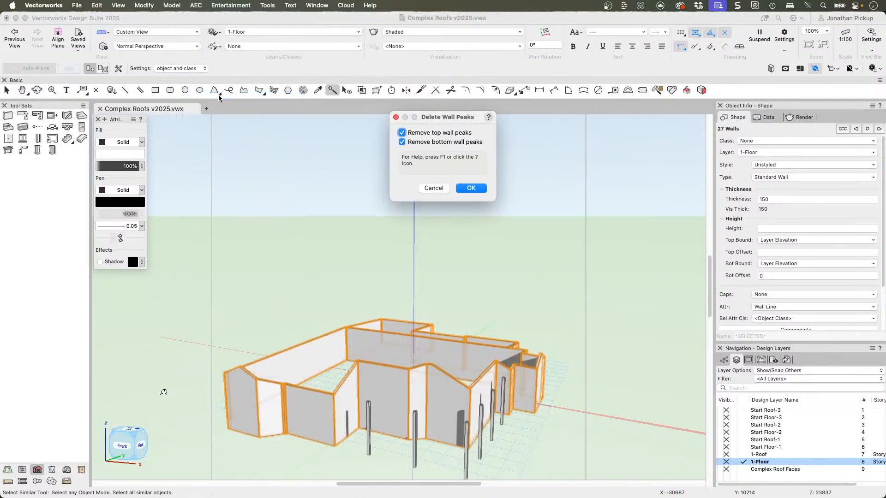
click(470, 188)
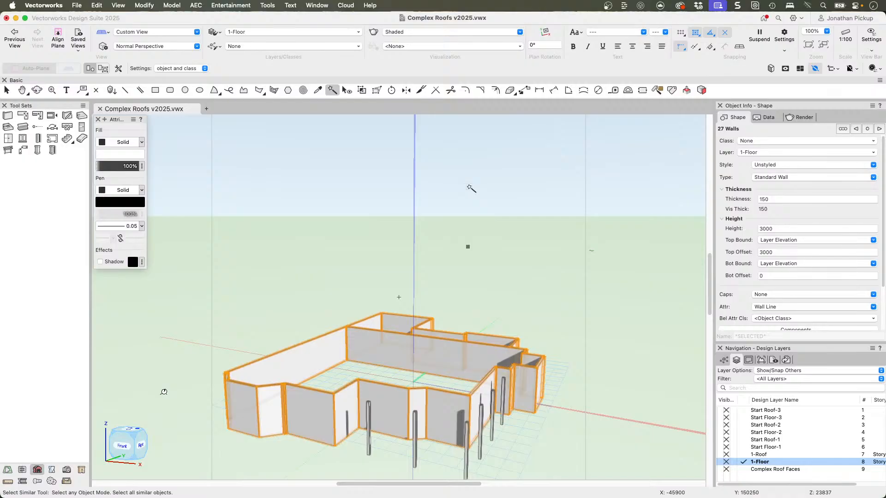
In Top/Plan, select the large main block's walls and create a roof from them with a 30° pitch
key(F5)
click(585, 191)
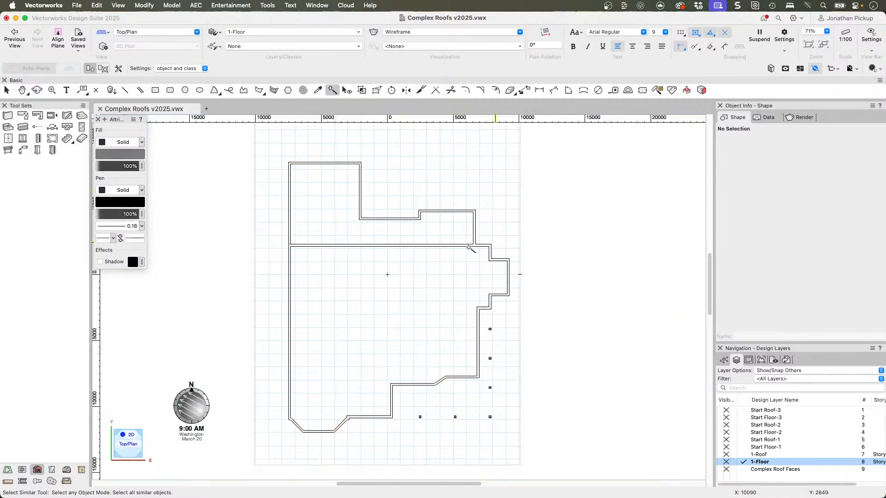
key(x)
drag(262, 228, 534, 445)
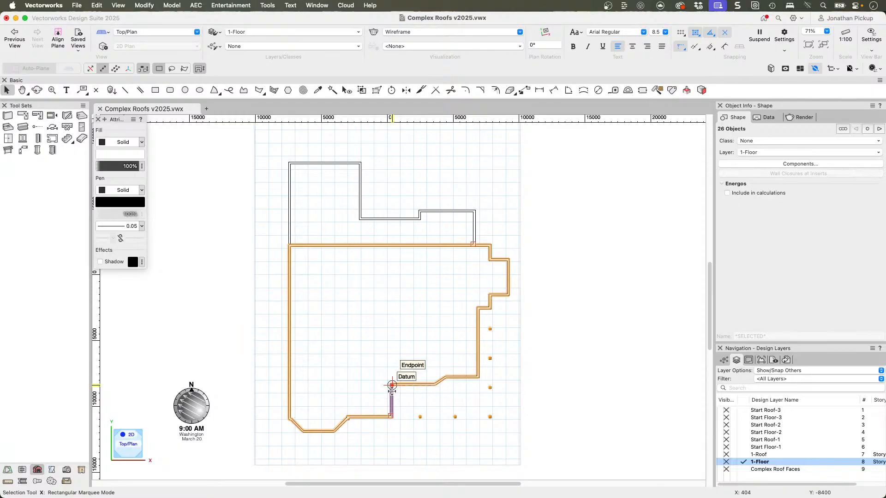
click(196, 5)
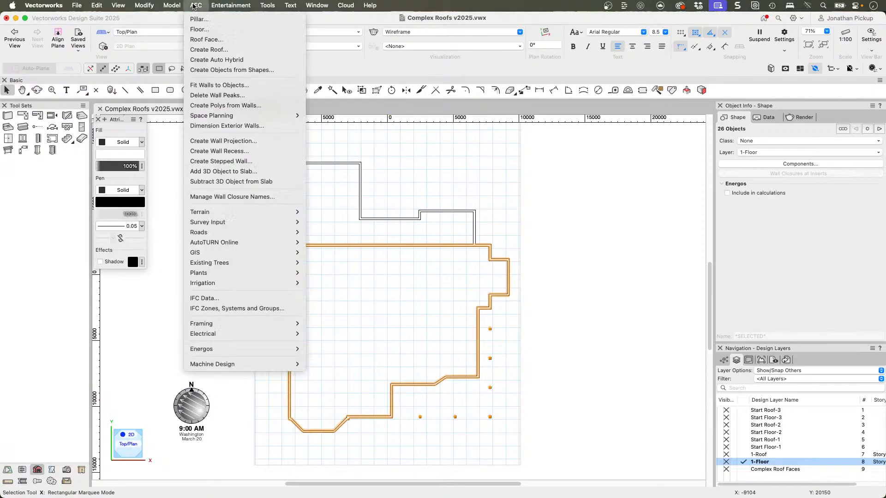
click(213, 50)
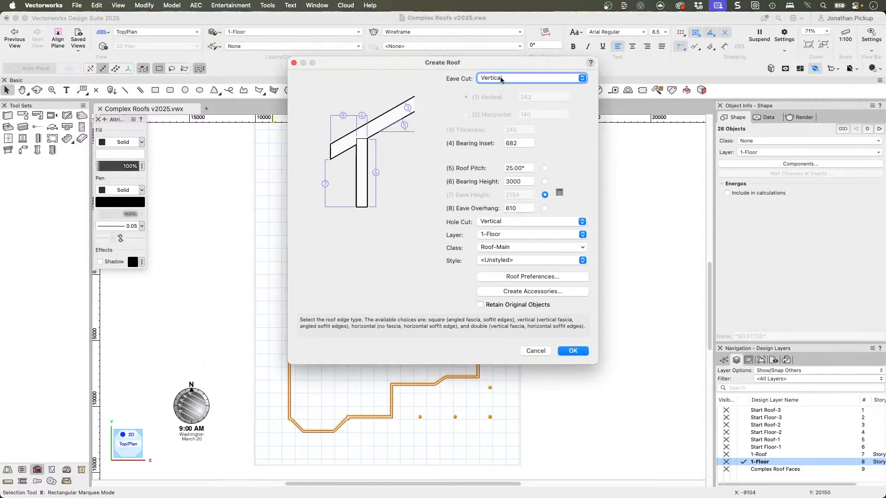
click(512, 168)
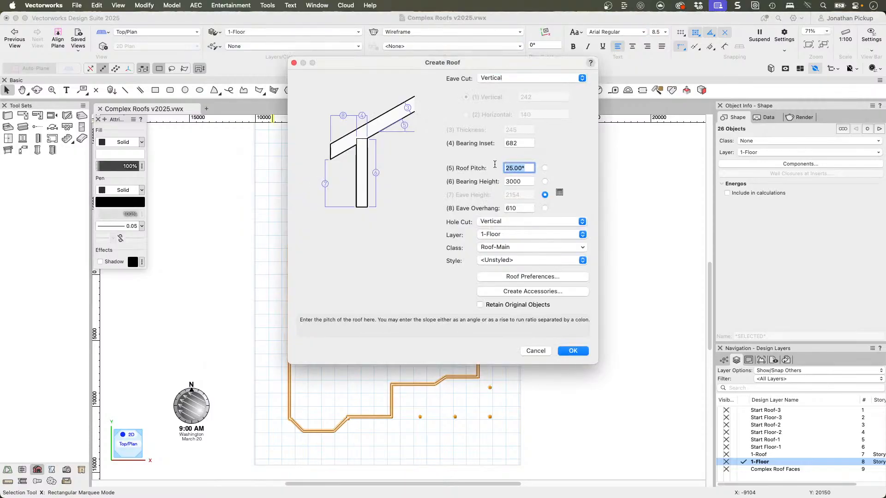
key(Tab)
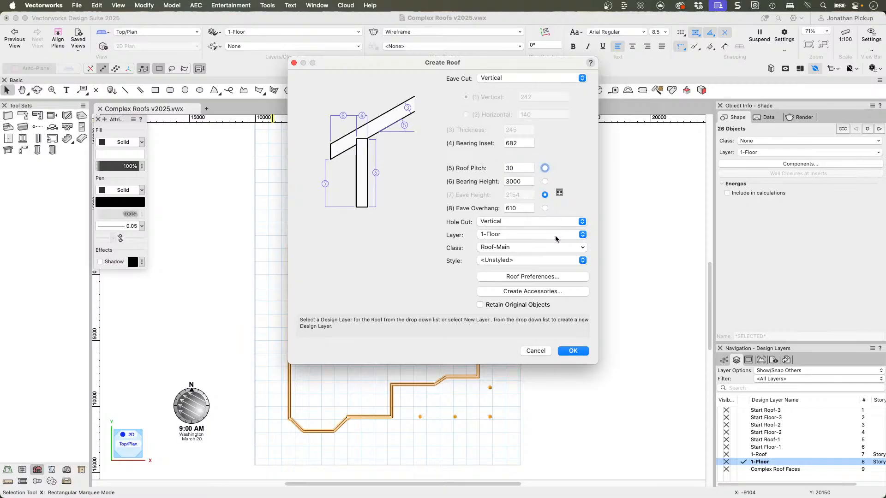
click(572, 352)
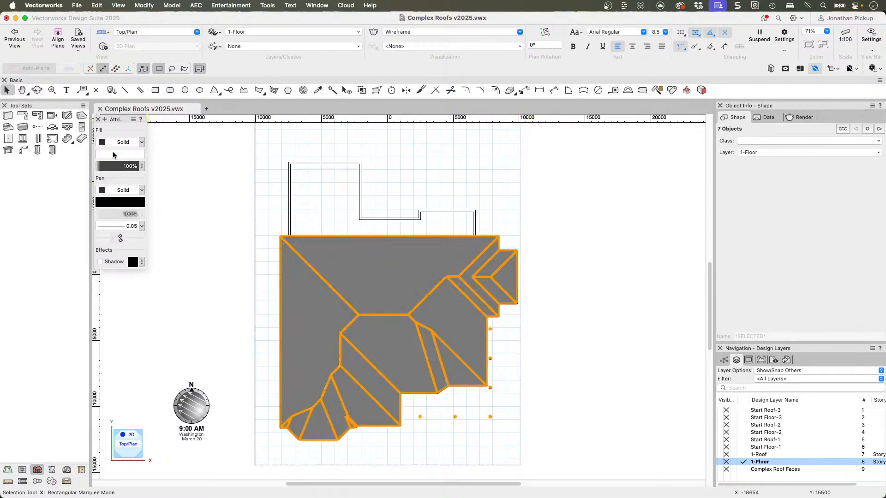
Give the new main roof a white fill and inspect it in a shaded 3D view
click(217, 221)
click(306, 256)
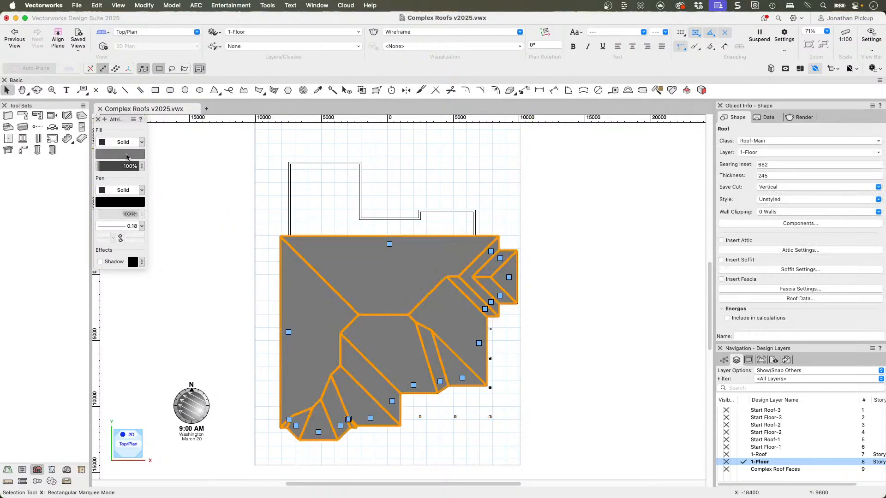
click(127, 157)
click(166, 114)
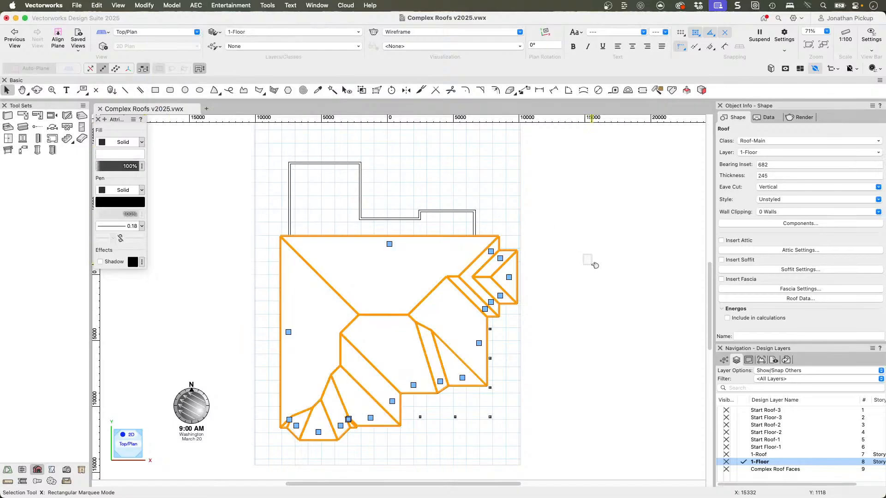
click(592, 263)
ctrl+middle_drag(488, 395, 369, 237)
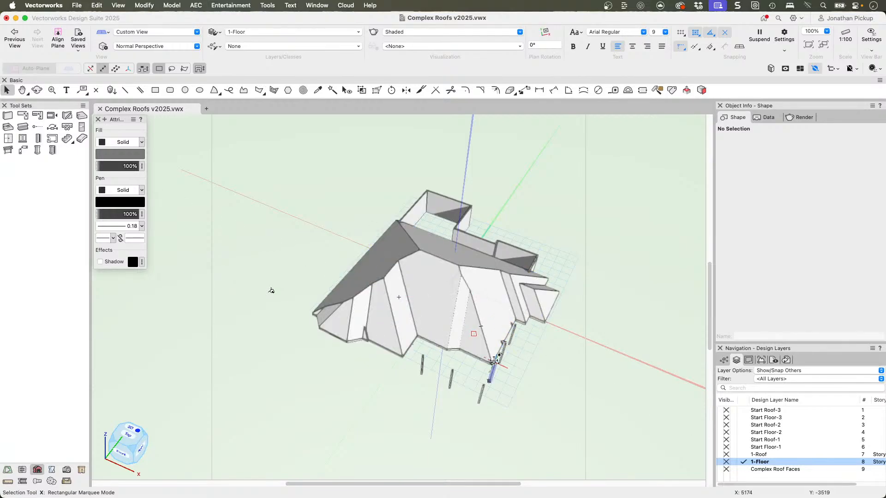
Return to Top/Plan and start reshaping the main roof near its stepped front eave
key(F5)
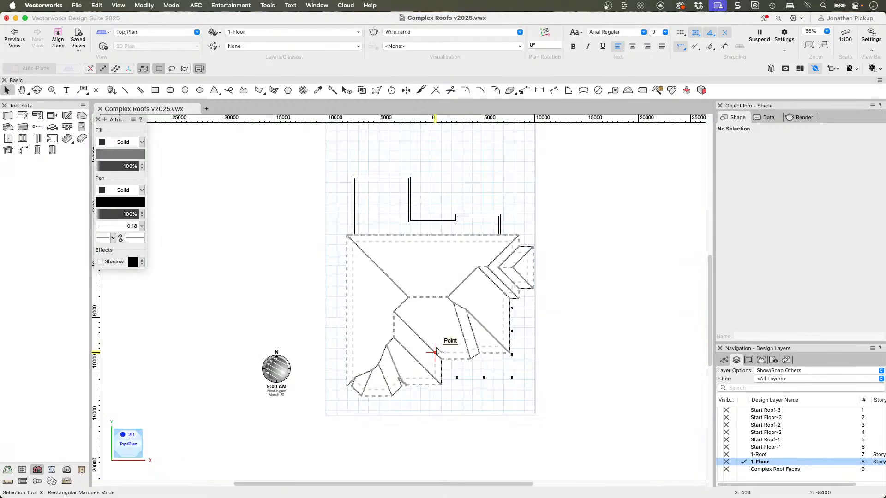
scroll(501, 339, up, 3)
key(h)
drag(469, 367, 475, 300)
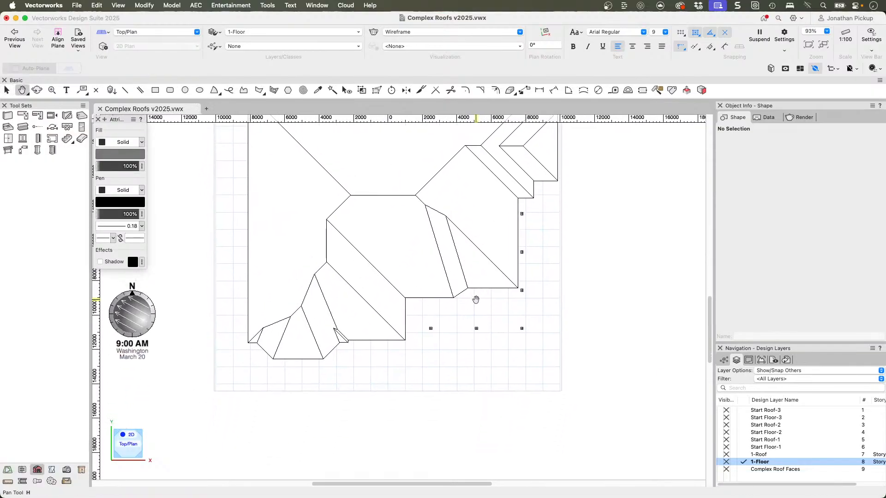
key(x)
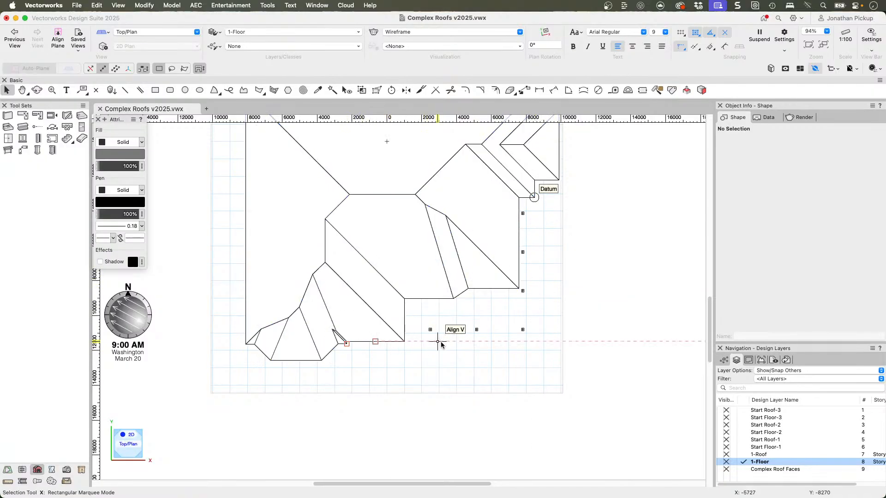
double_click(356, 200)
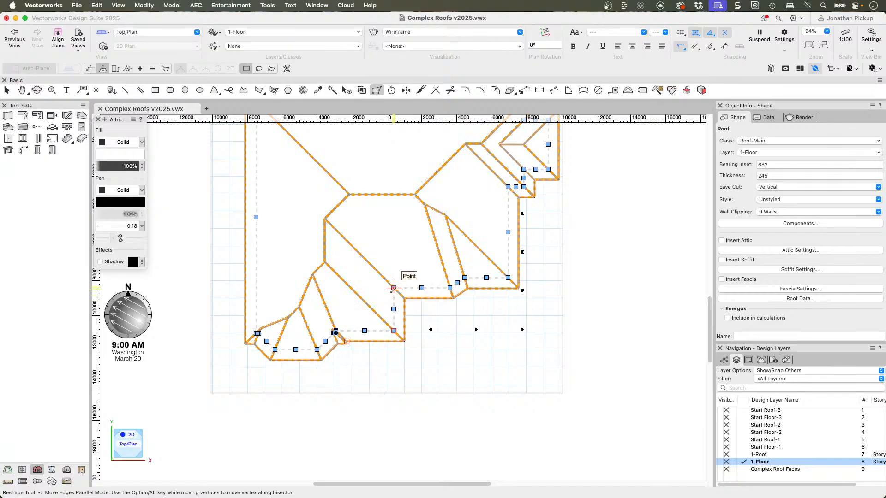
drag(394, 288, 157, 72)
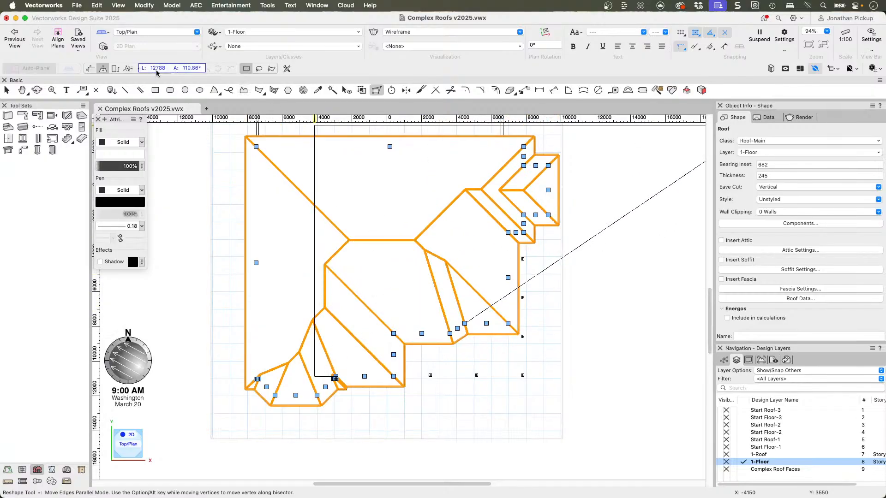
key(Escape)
key(Escape)
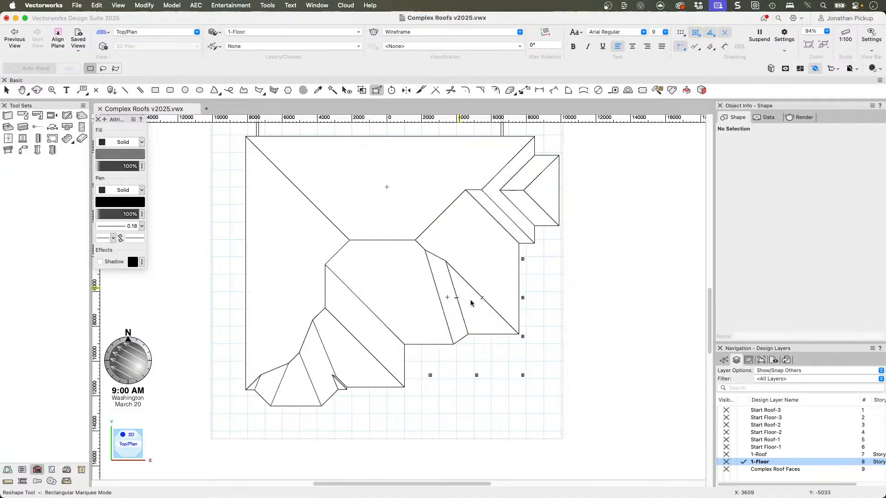
Delete the stepped eave vertices around the roof's lower-right area and move the remaining corner out to square up the main roof
click(446, 283)
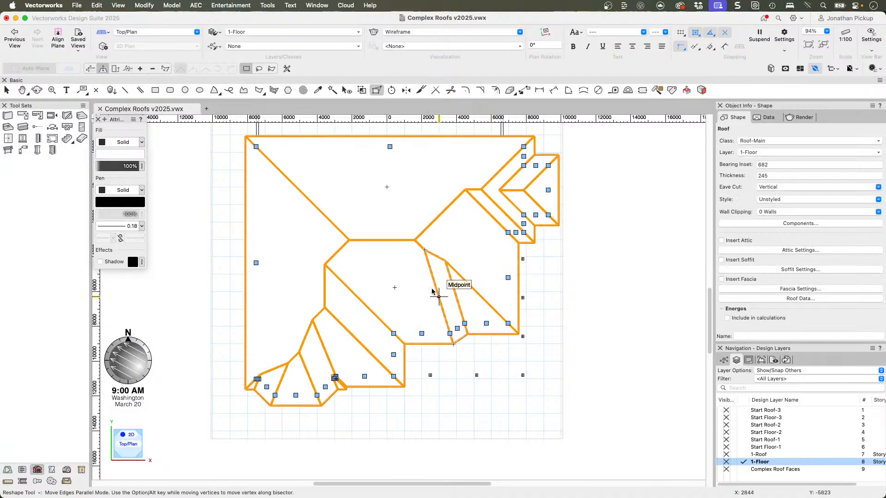
click(153, 68)
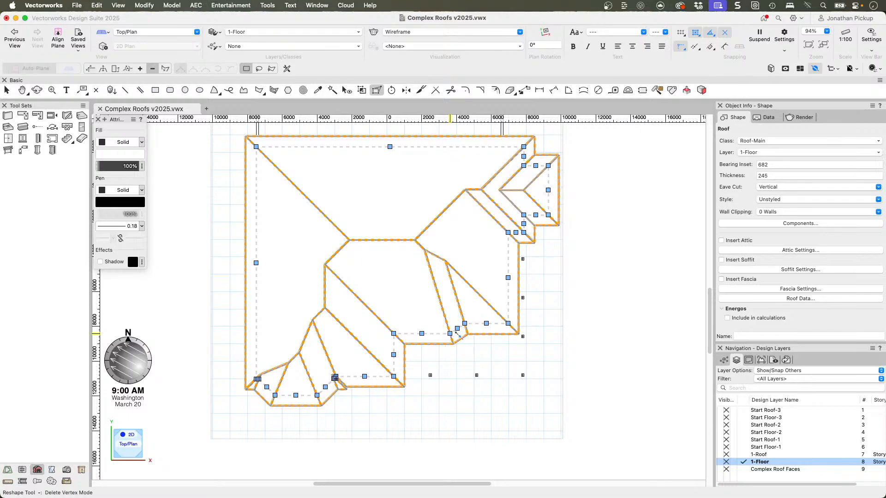
click(457, 329)
click(465, 324)
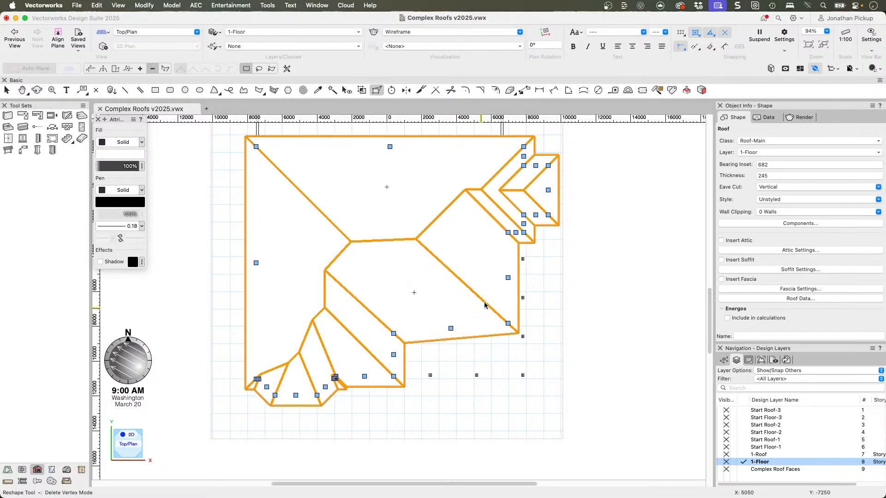
click(508, 233)
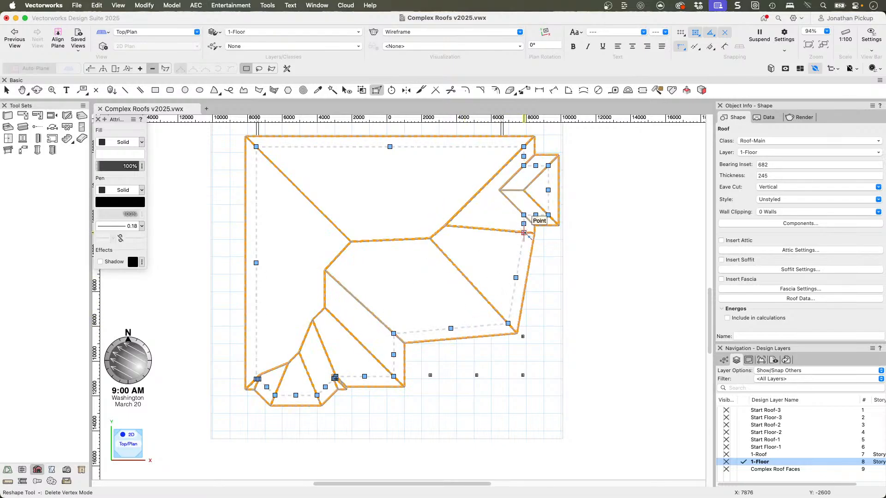
click(537, 182)
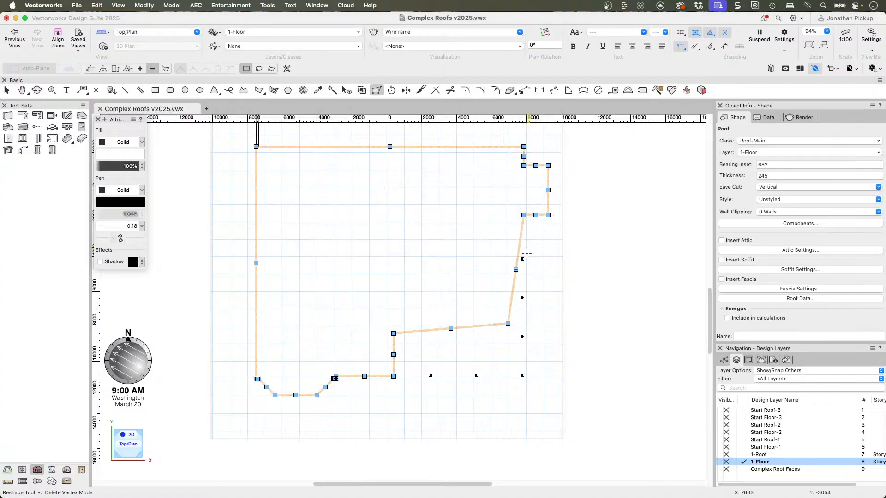
click(508, 324)
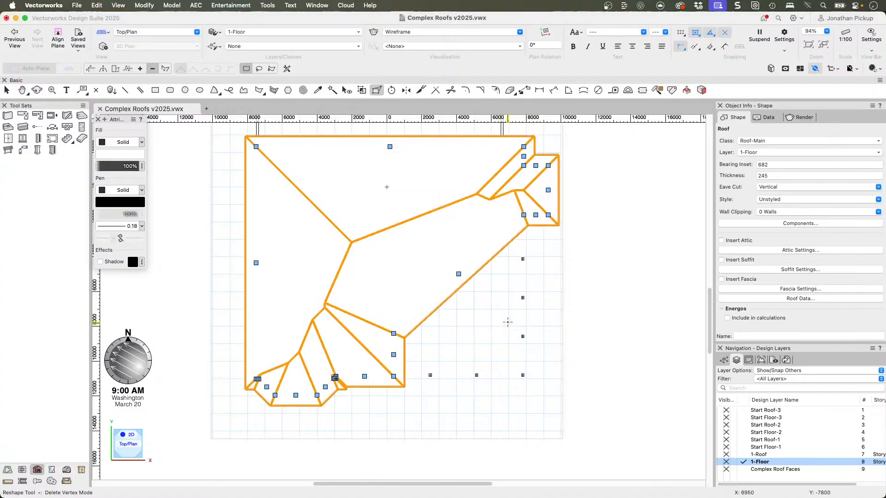
click(394, 334)
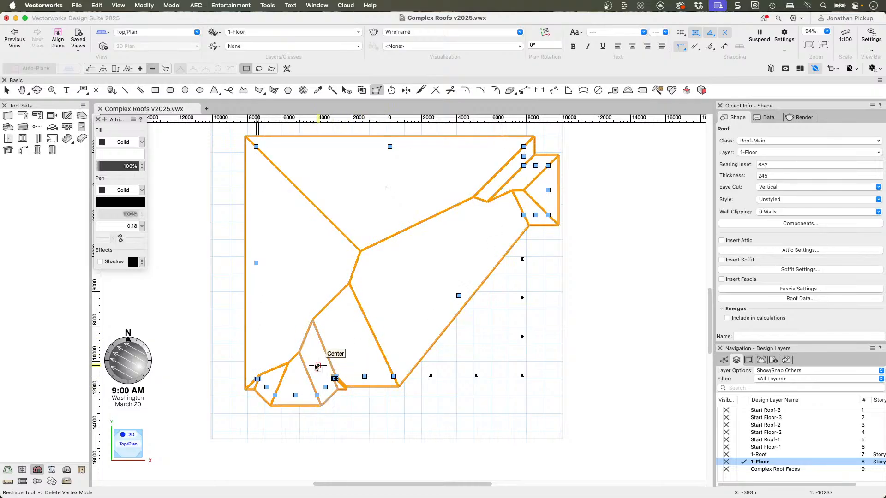
click(92, 70)
mouse_move(394, 376)
mouse_down()
mouse_move(535, 369)
mouse_move(528, 193)
mouse_move(527, 378)
mouse_up()
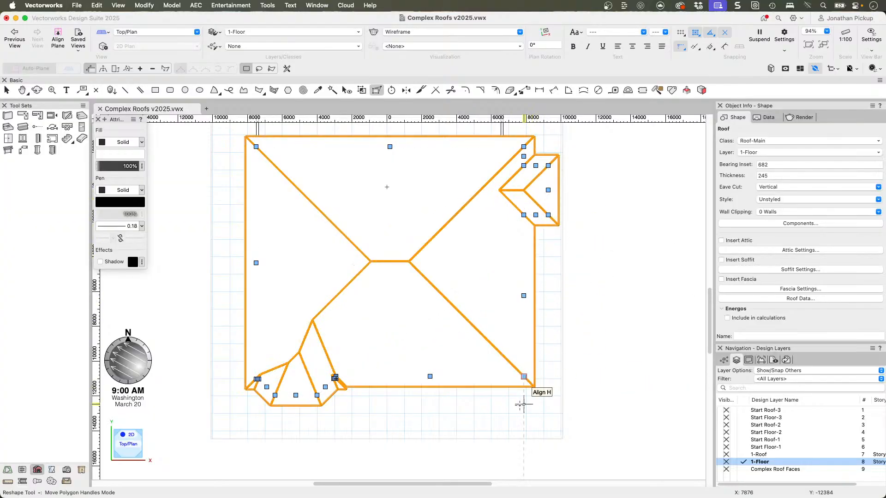
Turn the outer face of the small rectangular projection on the main roof into a gable, working in a shaded 3D view
key(shift+c)
mouse_move(491, 418)
mouse_down()
mouse_move(425, 322)
mouse_move(395, 242)
mouse_move(404, 300)
mouse_move(396, 270)
mouse_move(472, 280)
mouse_up()
key(x)
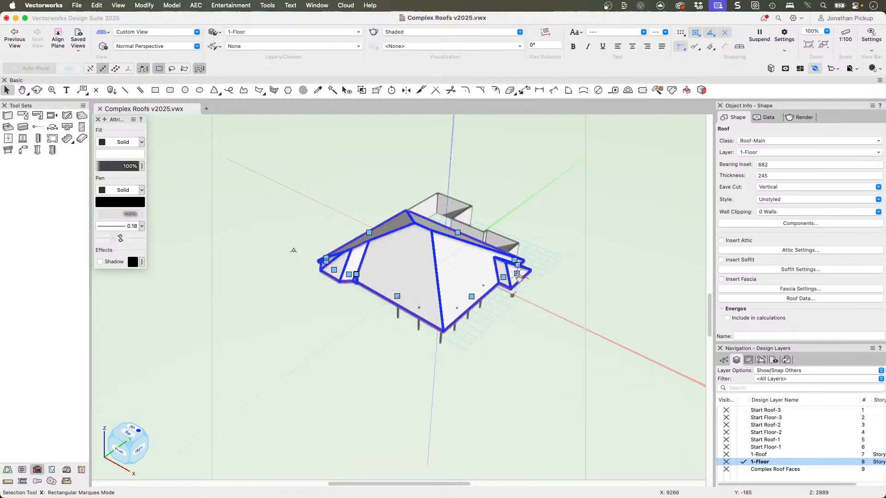
double_click(518, 278)
key(Return)
Return to Top/Plan and move the two outer corners of the front-left angled bay outward so its roof outline becomes rectangular
key(F5)
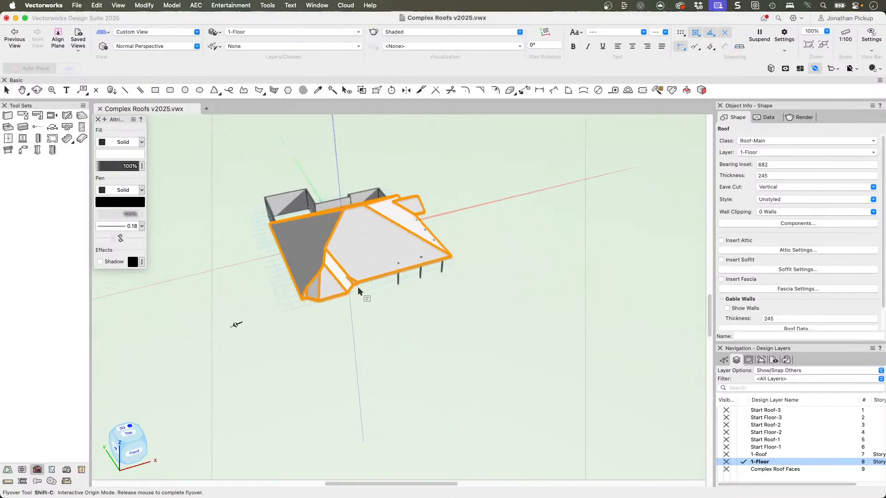
scroll(364, 357, up, 8)
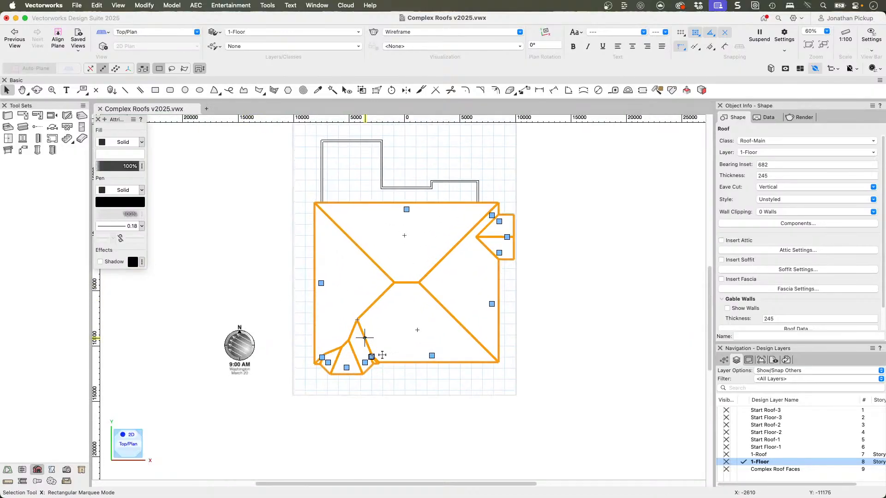
key(x)
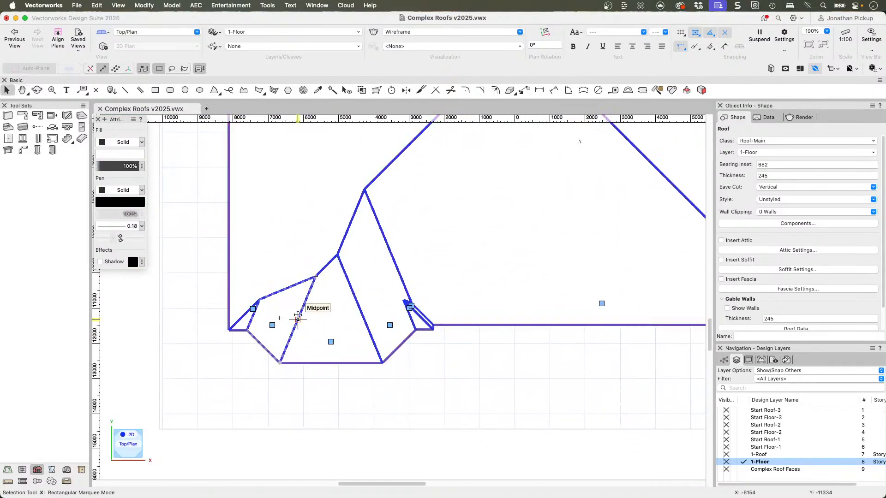
scroll(286, 300, down, 5)
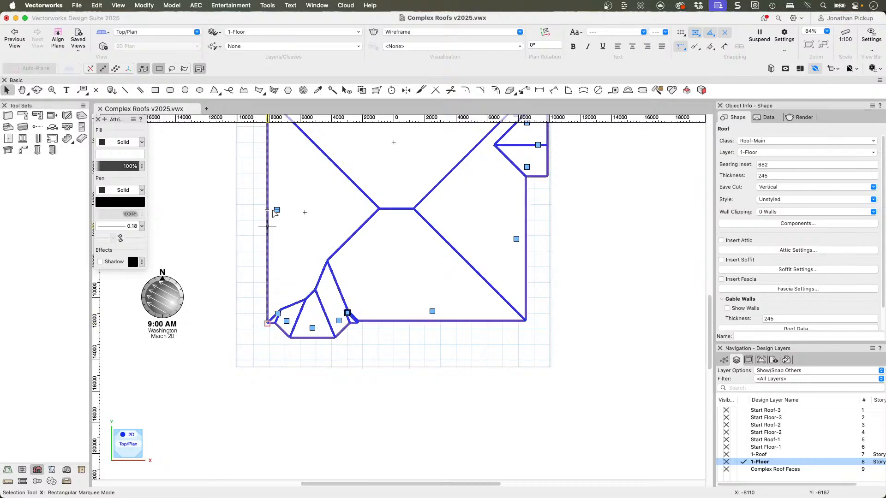
click(374, 91)
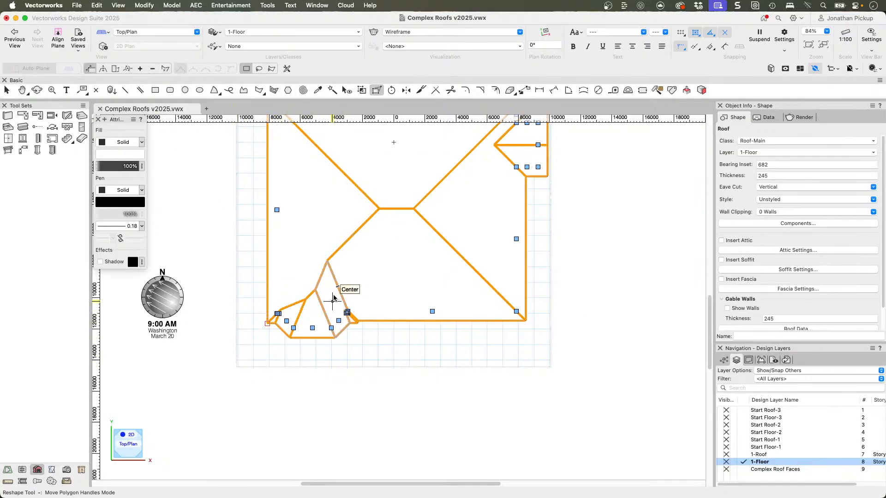
scroll(298, 329, up, 5)
drag(286, 327, 287, 328)
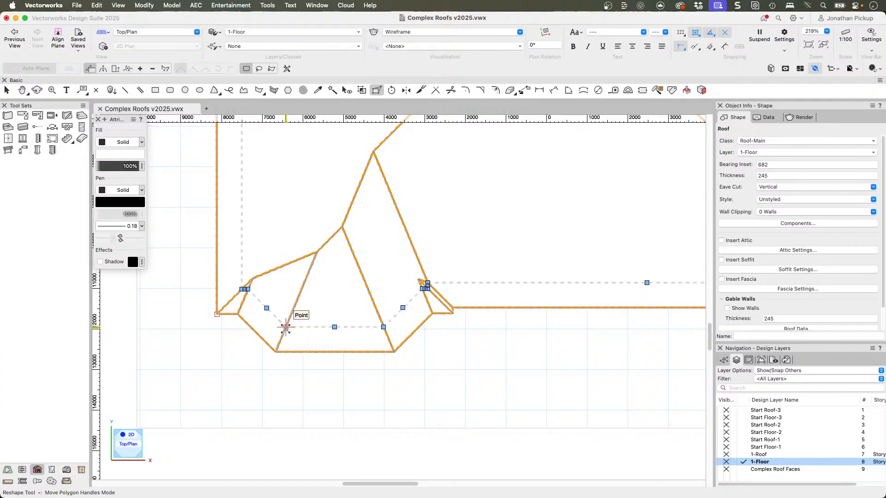
drag(287, 328, 248, 365)
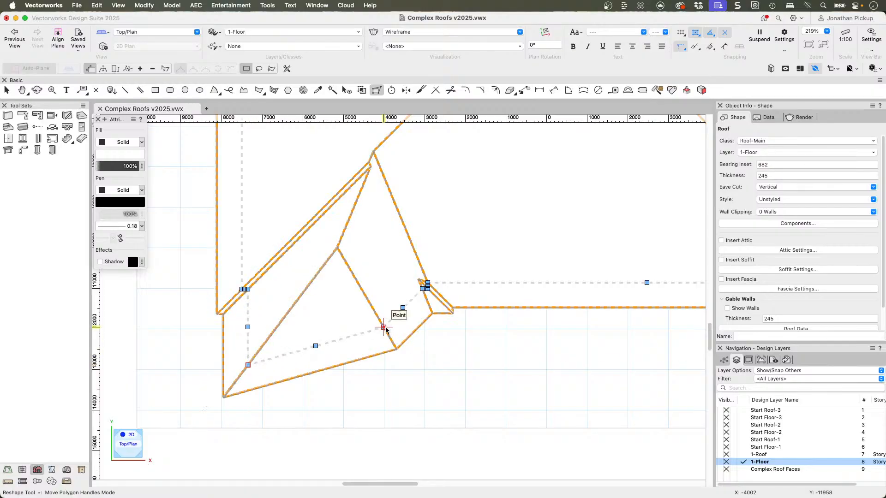
drag(384, 328, 424, 355)
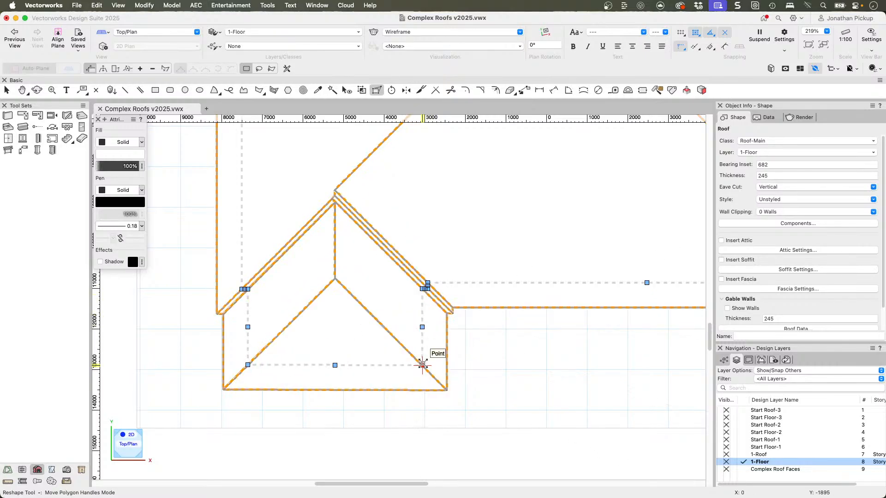
key(x)
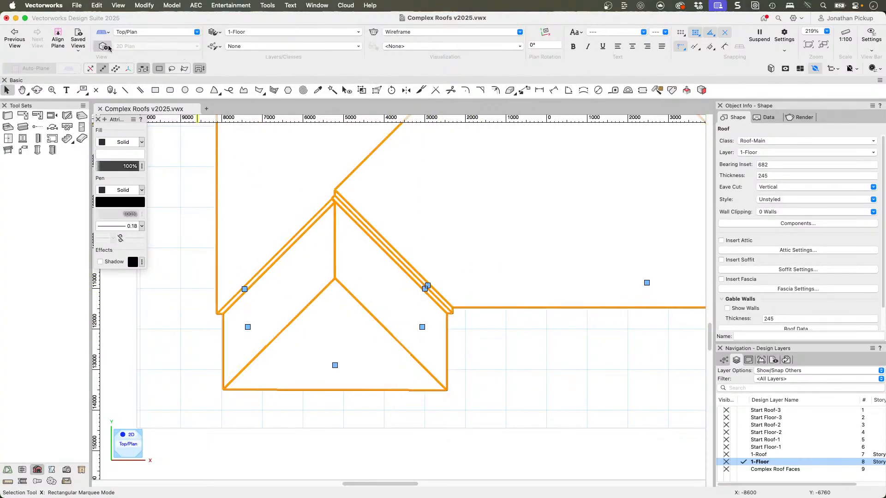
Align the vertex at the right junction of the front-left projection with the main eave line and delete the surplus vertices beside it
click(377, 91)
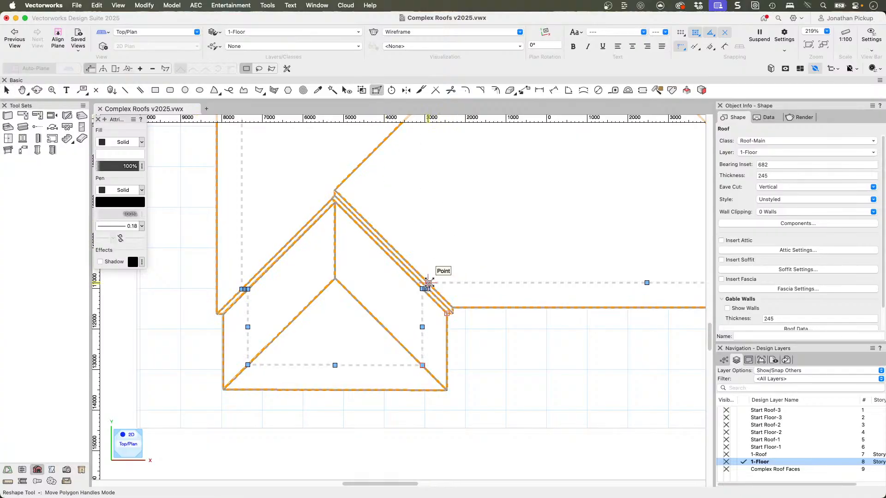
scroll(427, 277, up, 5)
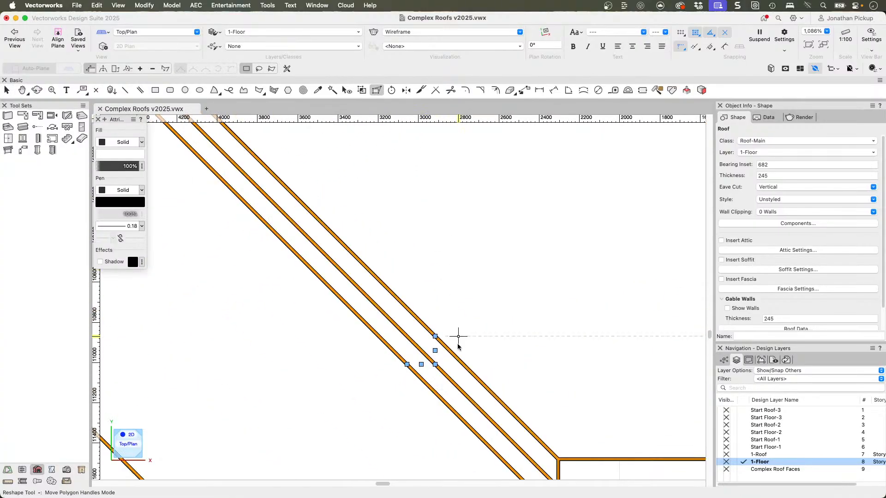
drag(408, 366, 435, 336)
click(153, 69)
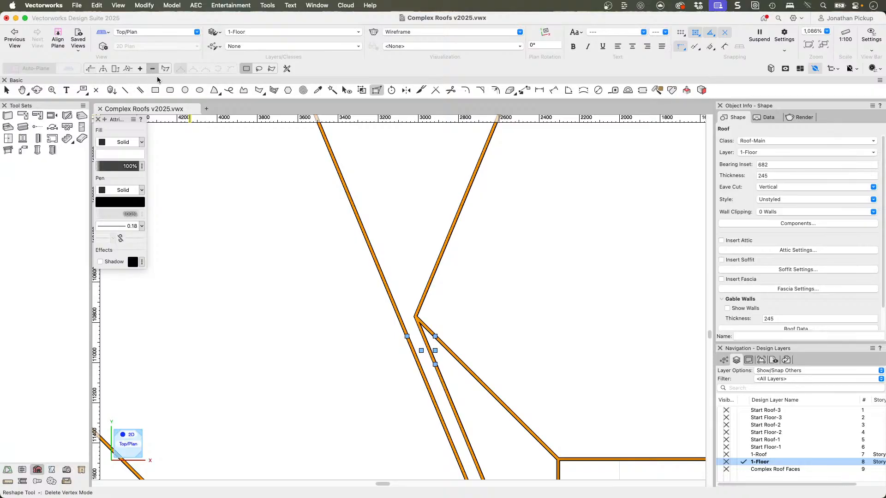
click(421, 350)
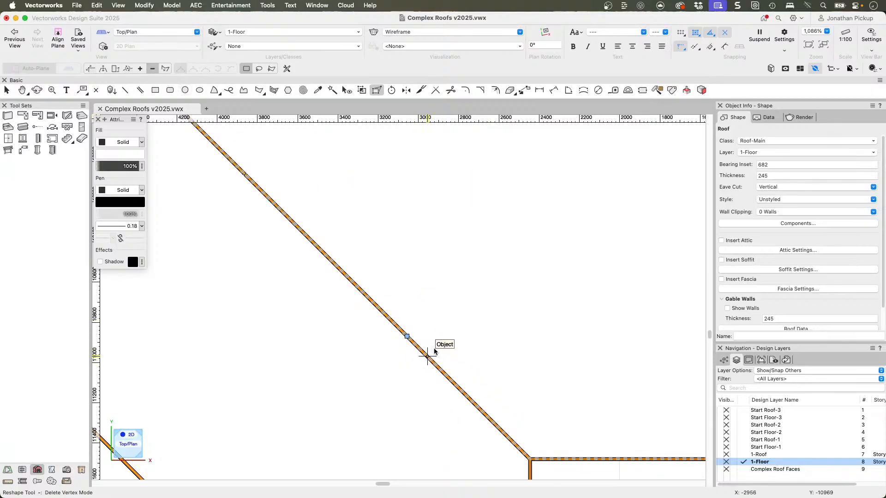
Move the projection's lower-left corner into line with the main roof's left edge and delete the leftover vertices at the left junction
scroll(418, 344, down, 3)
scroll(418, 345, down, 4)
scroll(353, 353, up, 3)
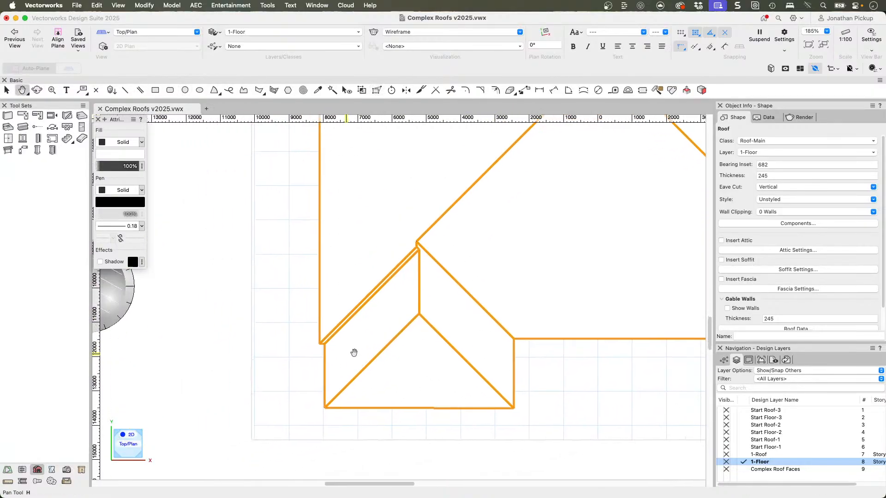
scroll(357, 355, up, 2)
scroll(400, 328, up, 2)
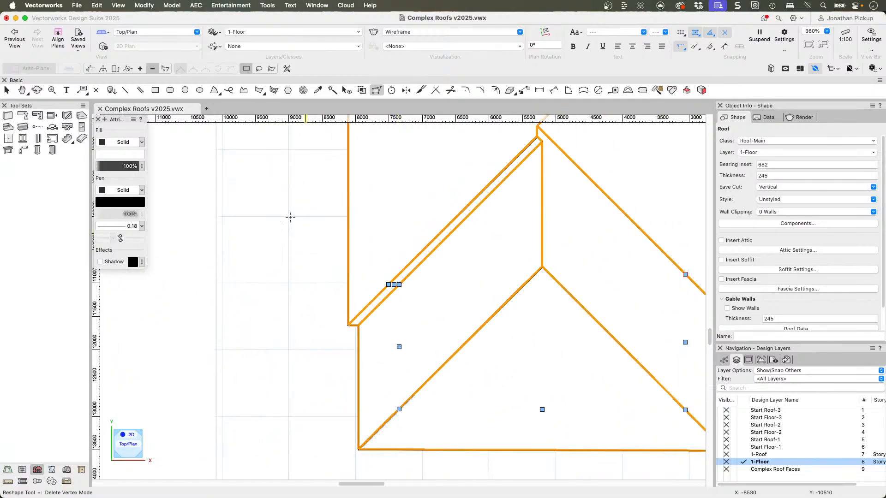
click(90, 69)
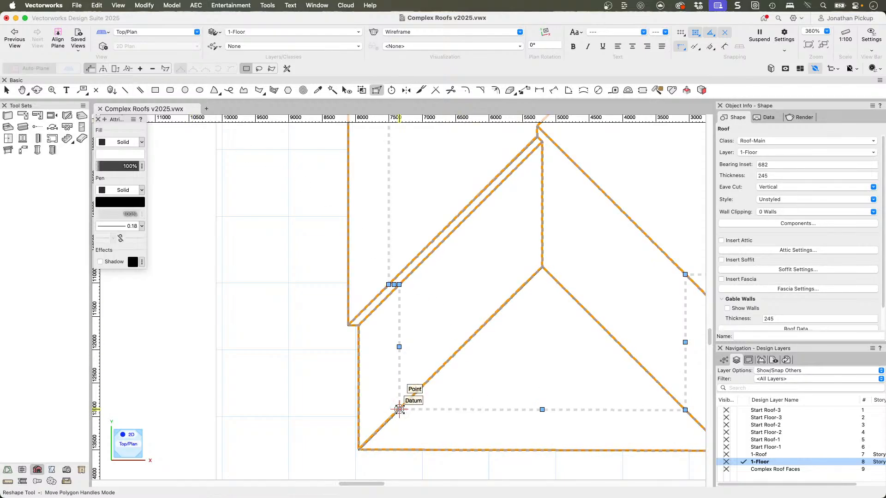
mouse_move(400, 409)
mouse_down()
mouse_move(405, 362)
mouse_move(395, 282)
mouse_move(387, 283)
mouse_move(388, 410)
mouse_up()
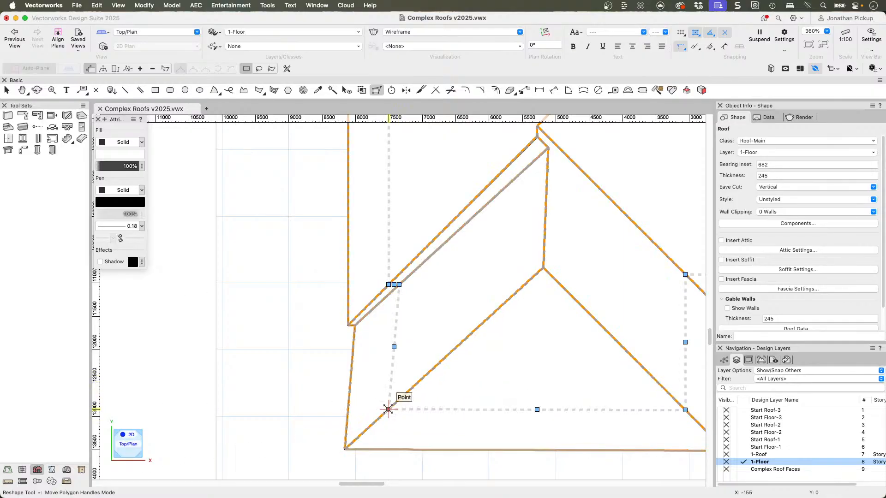
click(150, 68)
click(399, 284)
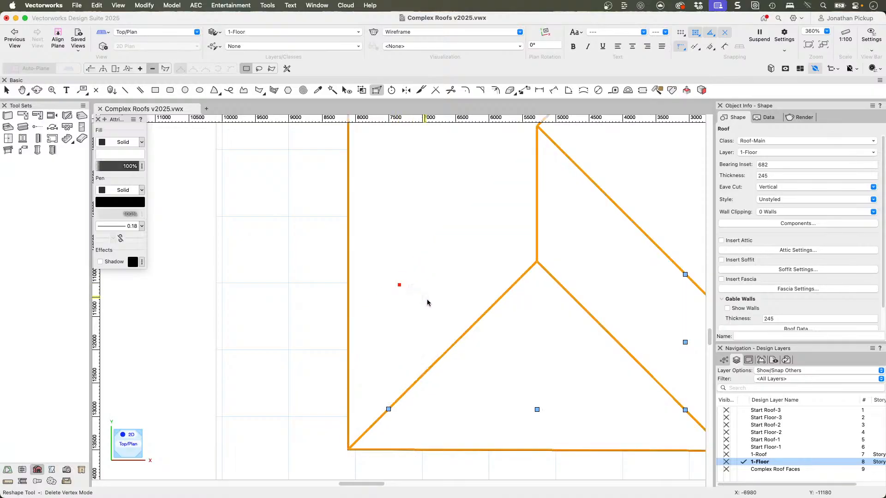
Turn the outer face of the front-left projection into a gable, working in a shaded 3D view
scroll(430, 320, down, 10)
mouse_move(516, 293)
middle_down()
mouse_move(479, 299)
mouse_move(450, 267)
mouse_move(438, 221)
middle_up()
ctrl+middle_drag(510, 328, 483, 274)
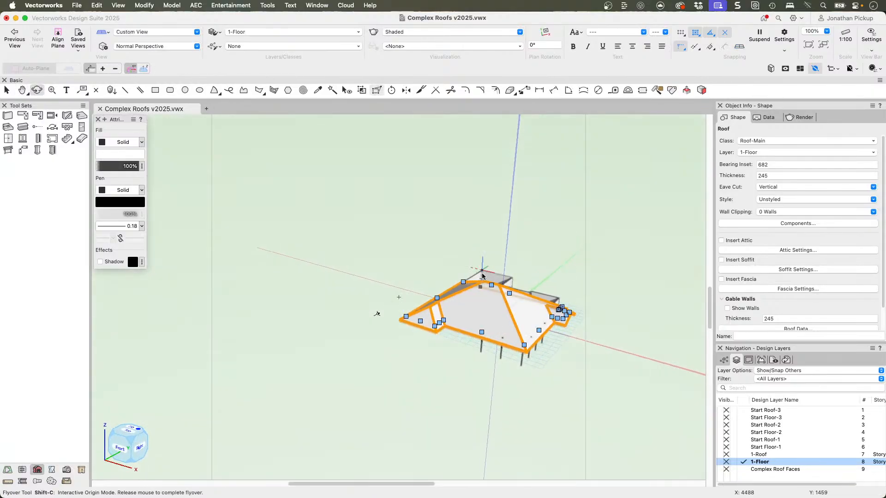
scroll(499, 327, up, 3)
middle_drag(500, 323, 484, 312)
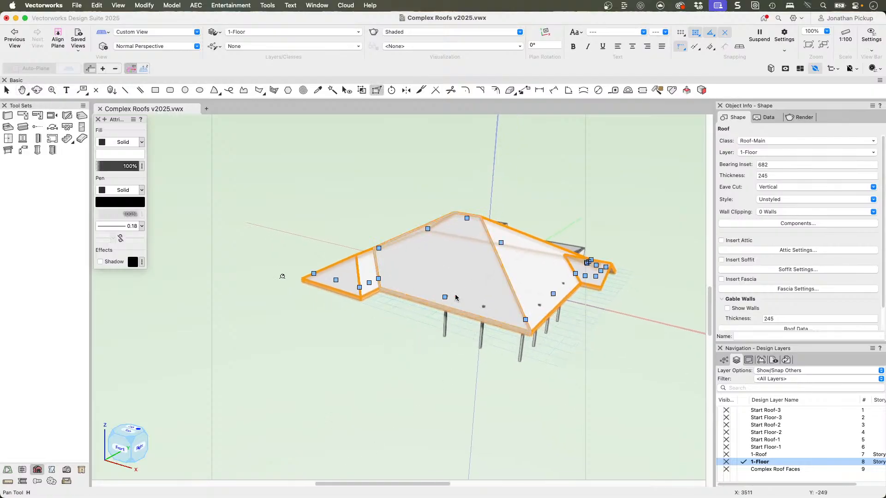
click(336, 279)
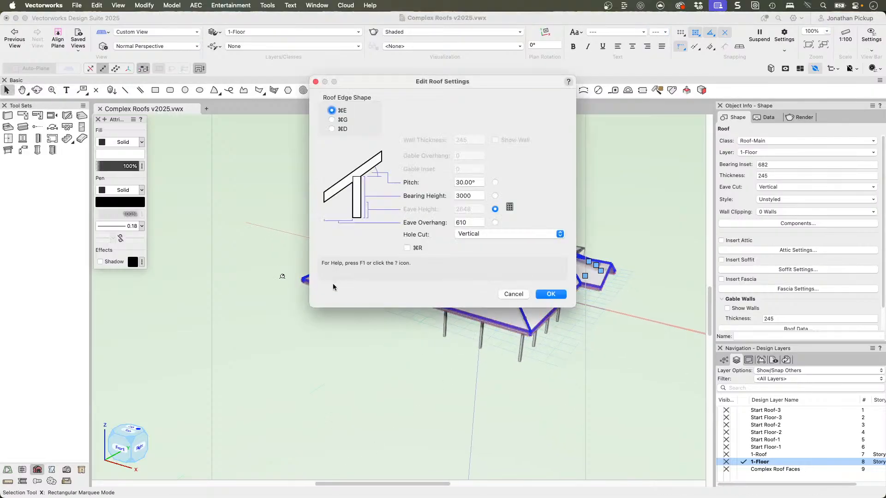
key(super+2)
key(Return)
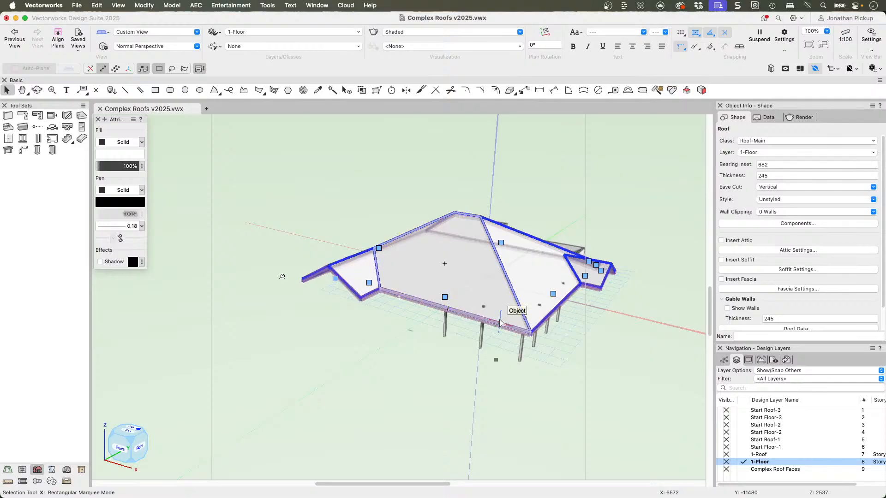
Set the bearing height of the main roof's front eave to 3658 and apply it to the entire roof
click(444, 297)
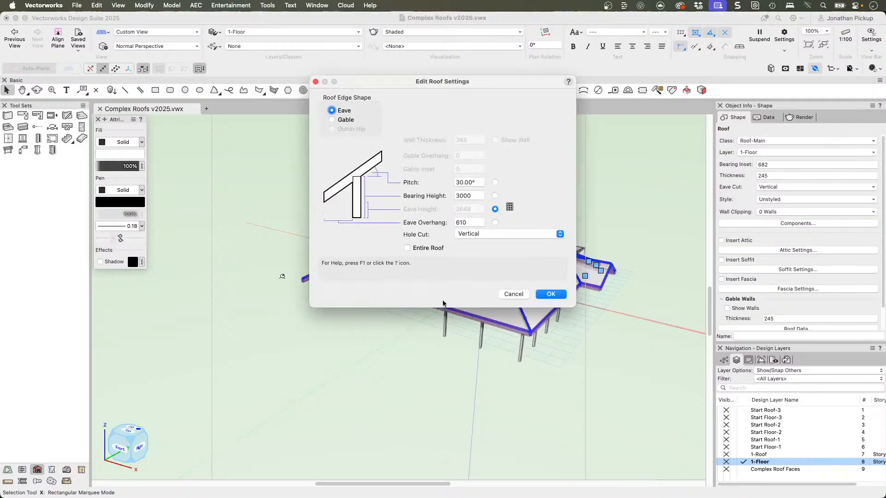
double_click(473, 194)
key(Return)
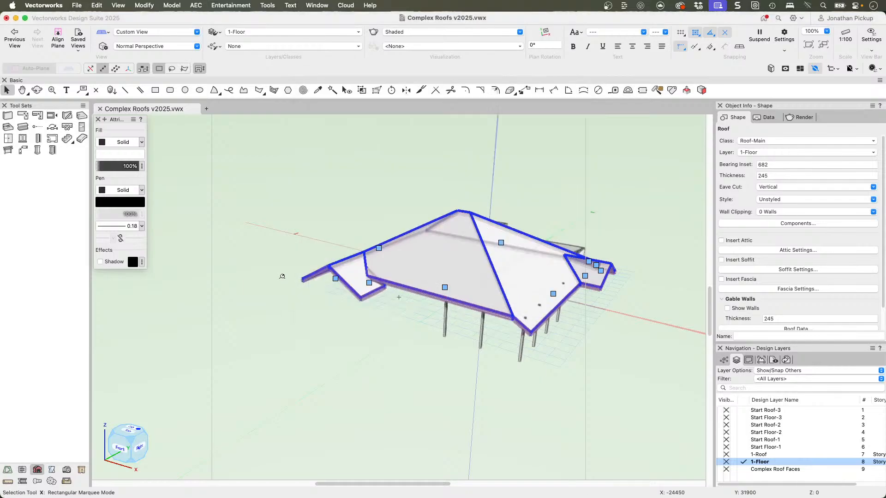
click(445, 288)
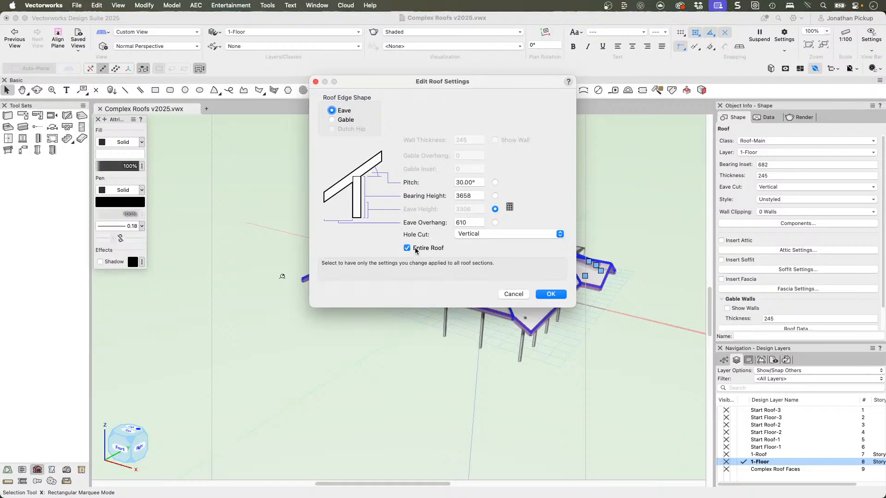
click(550, 295)
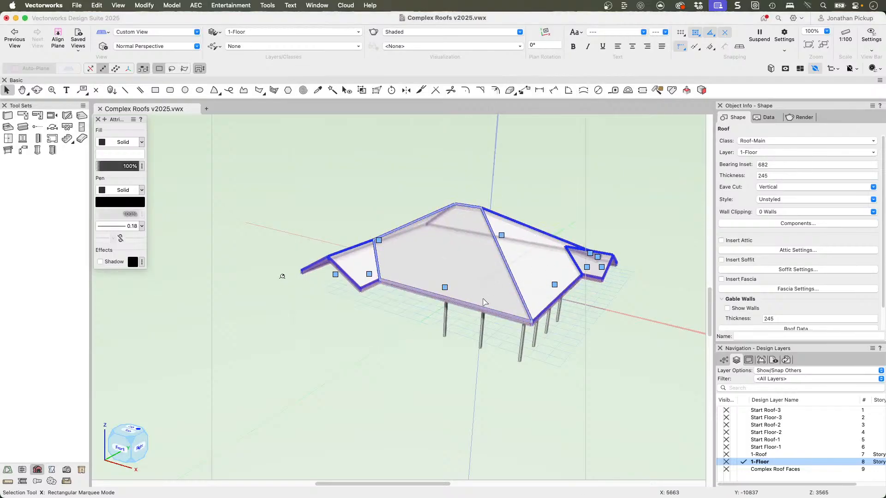
Set the bearing height of the main roof's front eave to 10' and lower the adjoining right-hand eave to match
scroll(392, 302, up, 2)
ctrl+middle_drag(420, 290, 390, 227)
ctrl+middle_drag(442, 241, 440, 238)
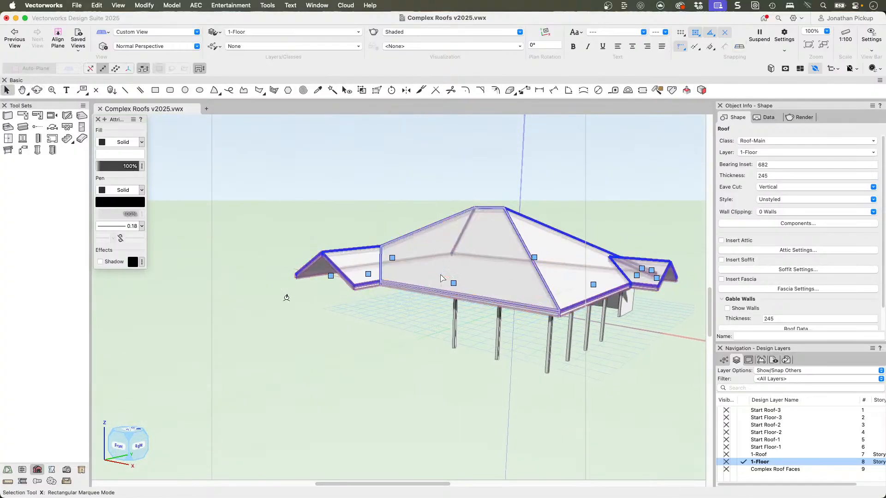
mouse_move(572, 287)
ctrl+middle_down()
mouse_move(542, 287)
mouse_move(571, 288)
mouse_move(514, 300)
mouse_move(560, 292)
ctrl+middle_up()
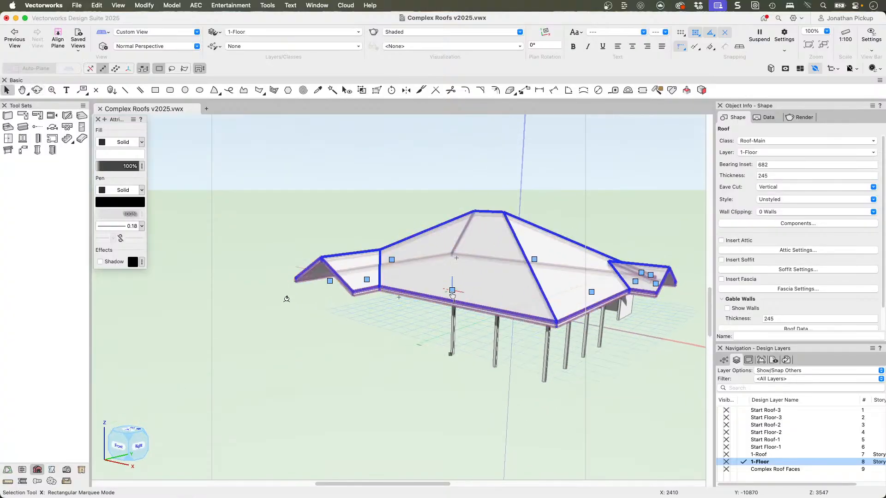
double_click(452, 291)
key(Tab)
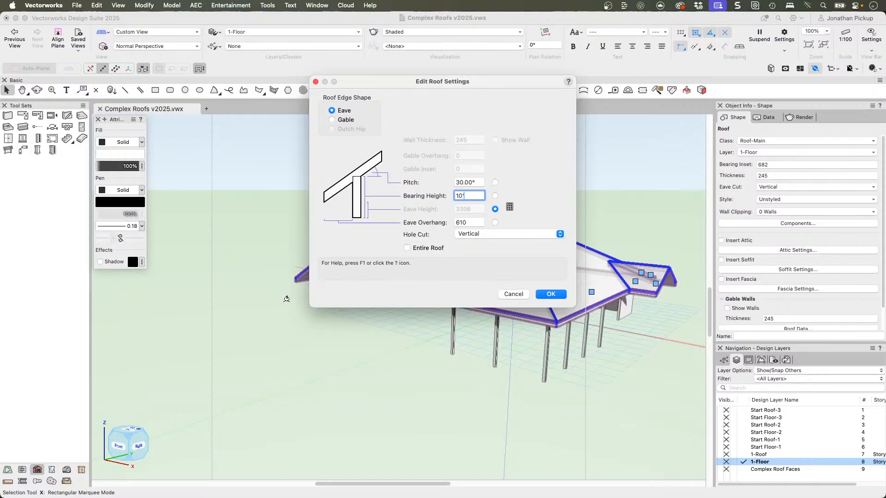
key(Return)
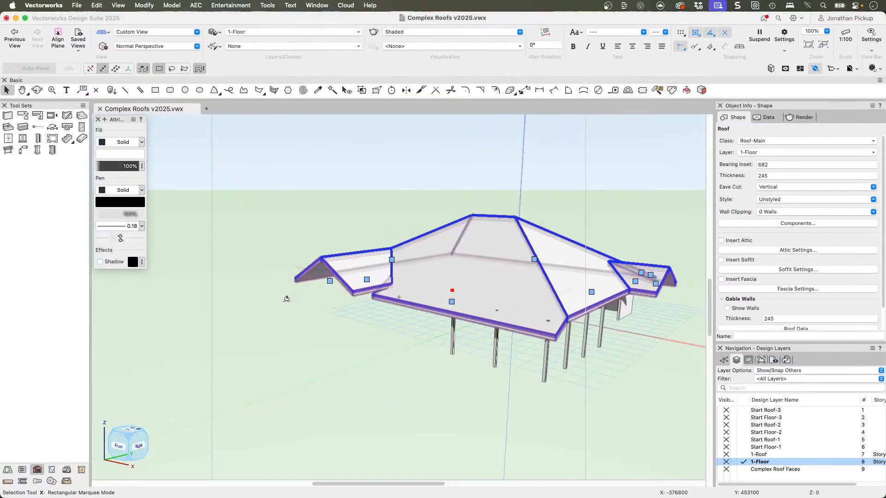
double_click(592, 293)
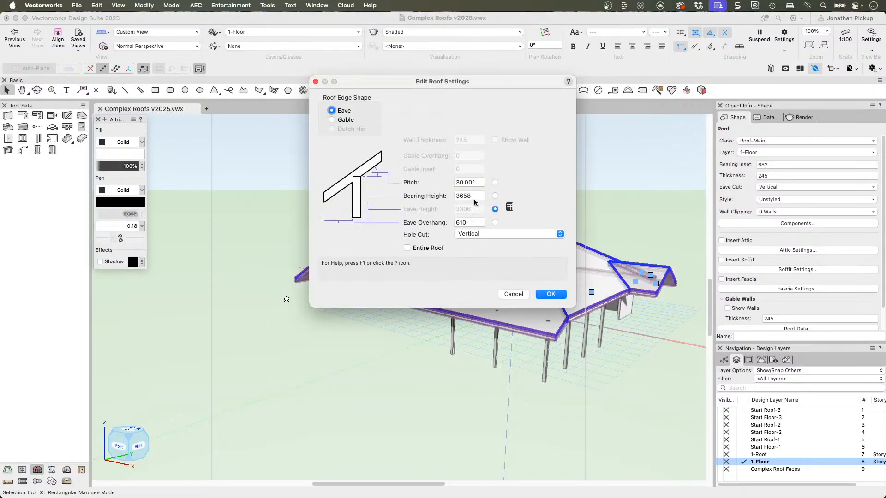
key(Tab)
key(Return)
Examine from several sides how the lowered main eaves meet the two gabled projections
shift+middle_drag(287, 299, 227, 353)
shift+middle_drag(588, 267, 471, 283)
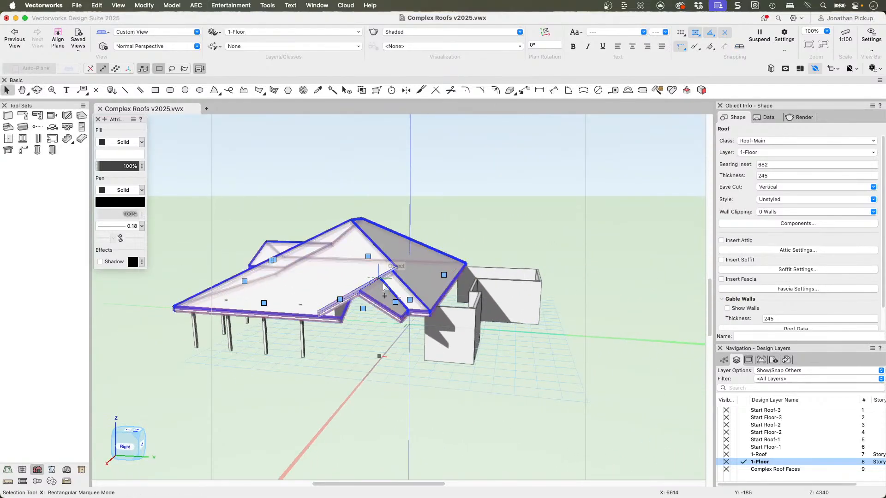
middle_drag(435, 307, 480, 301)
mouse_move(148, 331)
shift+middle_down()
mouse_move(128, 332)
mouse_move(210, 317)
mouse_move(152, 330)
shift+middle_up()
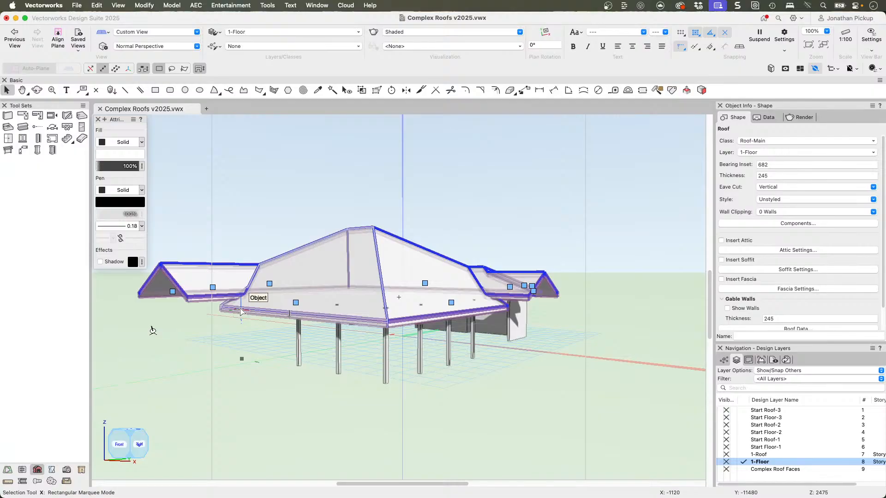
key(space)
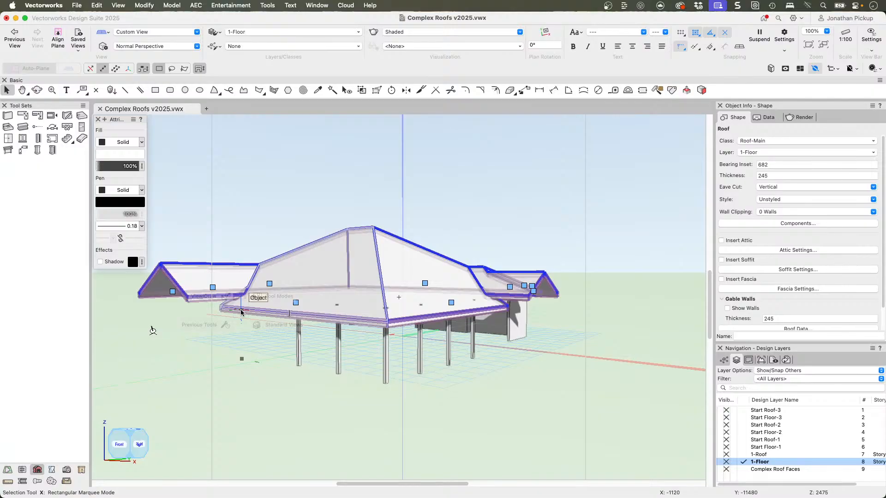
super+middle_drag(371, 297, 602, 287)
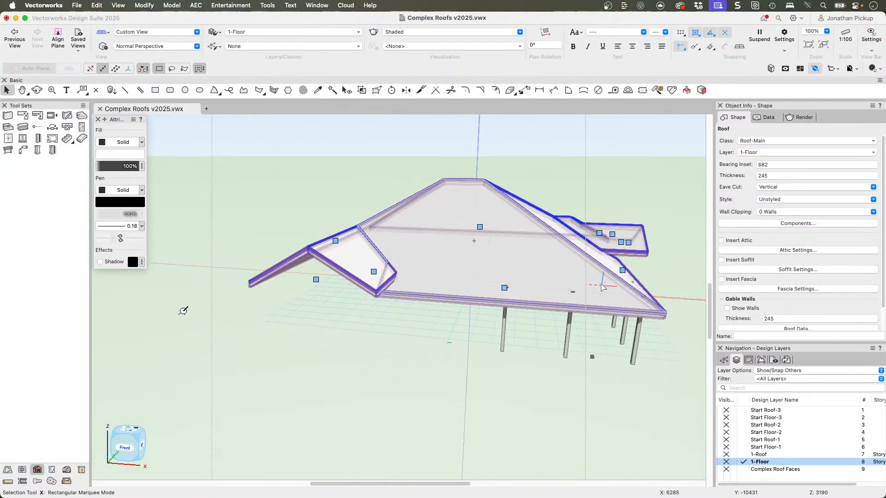
Undo the roof and view changes as far back as the undo history allows
mouse_move(183, 311)
super+middle_down()
mouse_move(439, 320)
mouse_move(286, 299)
mouse_move(292, 389)
super+middle_up()
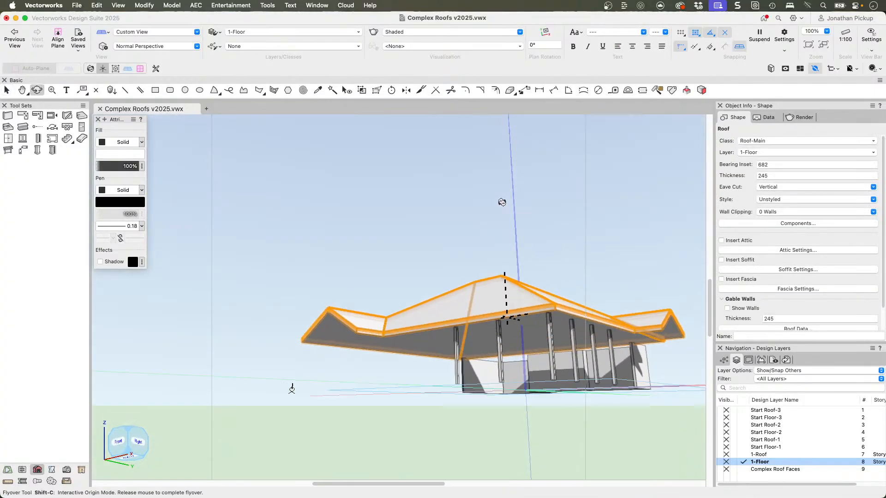
mouse_move(502, 202)
super+middle_down()
mouse_move(472, 118)
mouse_move(518, 123)
mouse_move(617, 171)
mouse_move(605, 219)
mouse_move(576, 164)
mouse_move(496, 170)
super+middle_up()
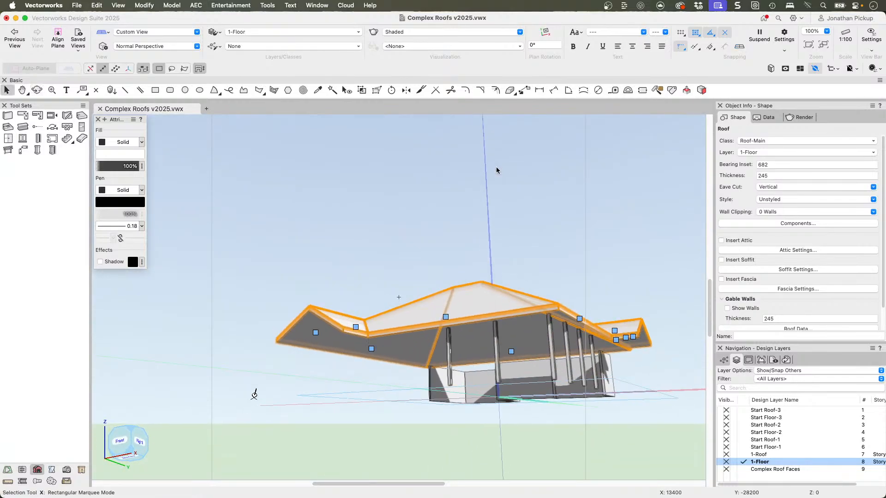
key(super+z)
key(super+z)
key(super+z)
key(super+z)
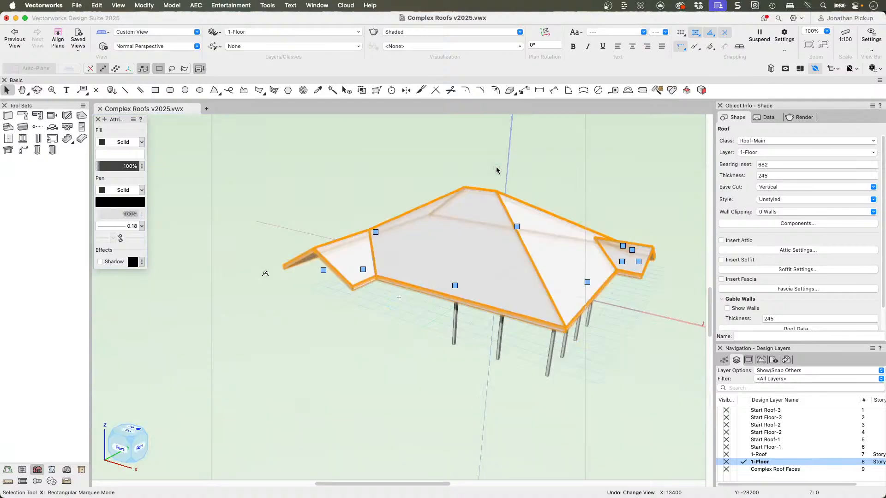
key(super+z)
key(super+z)
key(super+z)
key(super+z)
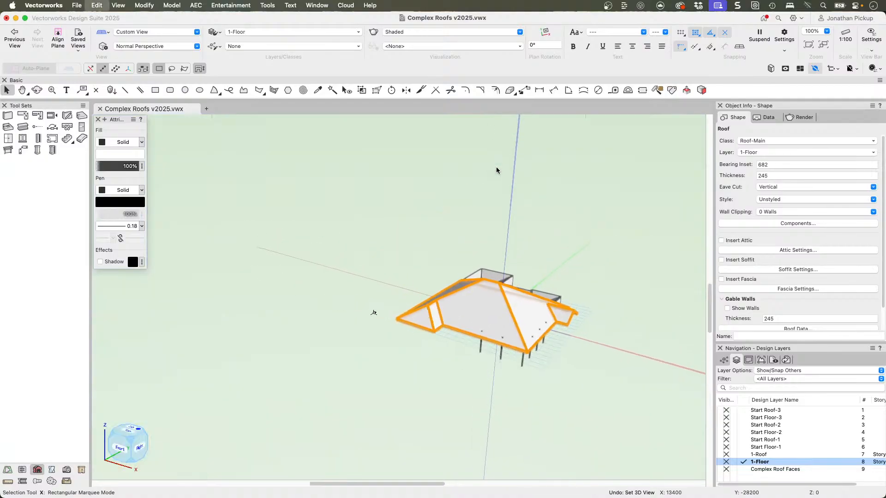
key(super+z)
key(super+z)
key(super+z)
key(super+z)
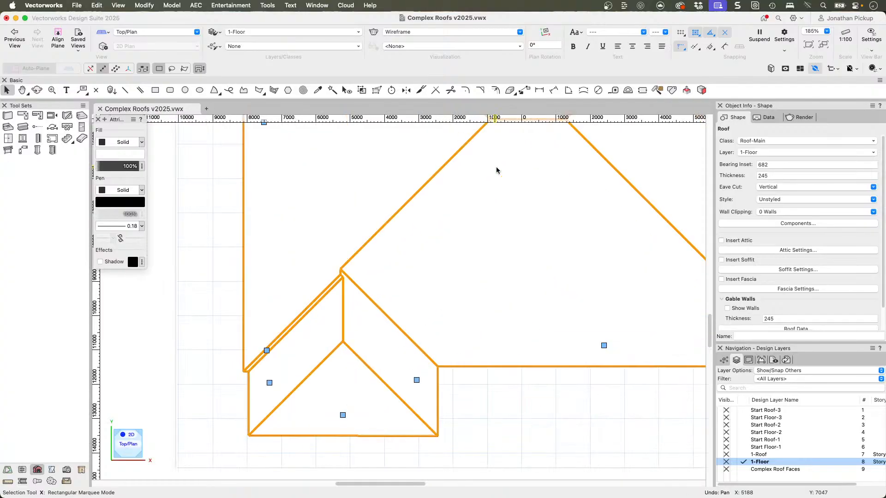
key(super+z)
key(super+z)
key(super+z)
key(super+z)
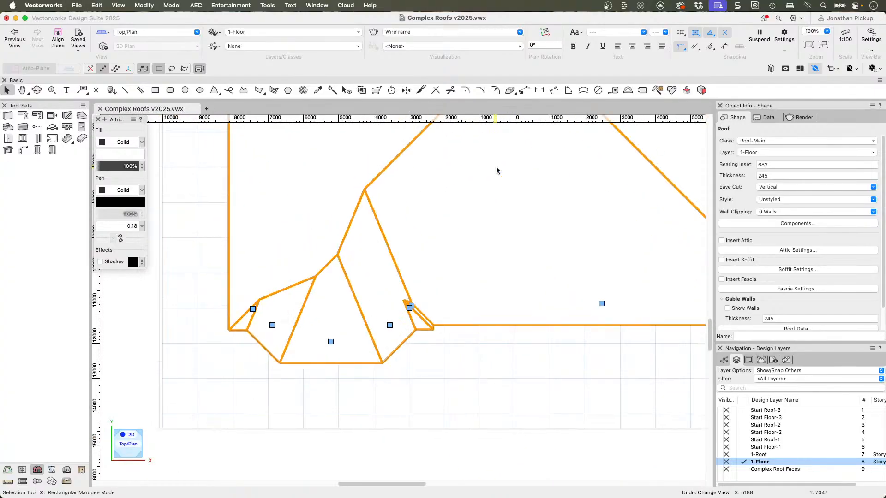
key(super+z)
key(super+z)
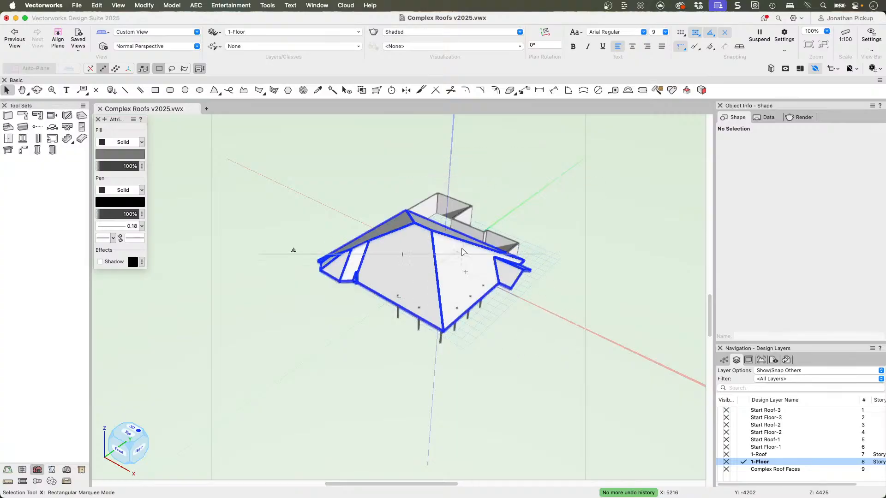
Try to create a roof from the seven rear walls in the Top/Plan view
key(F5)
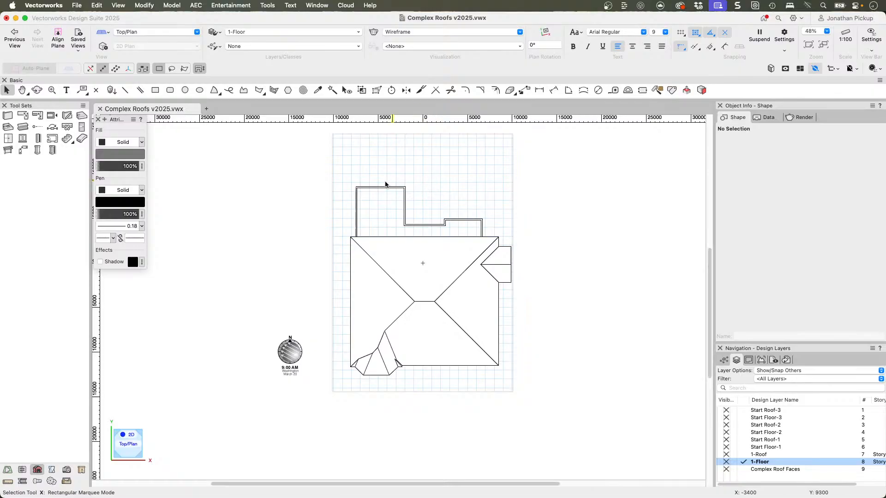
drag(331, 171, 509, 269)
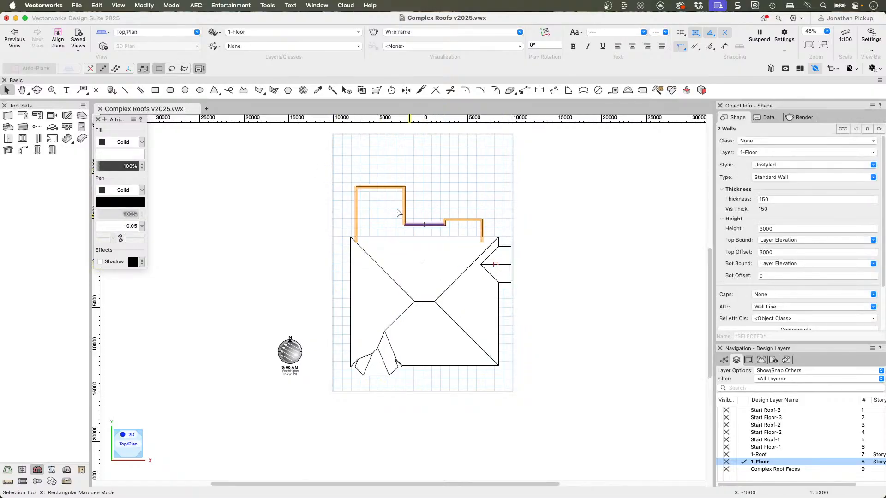
click(195, 6)
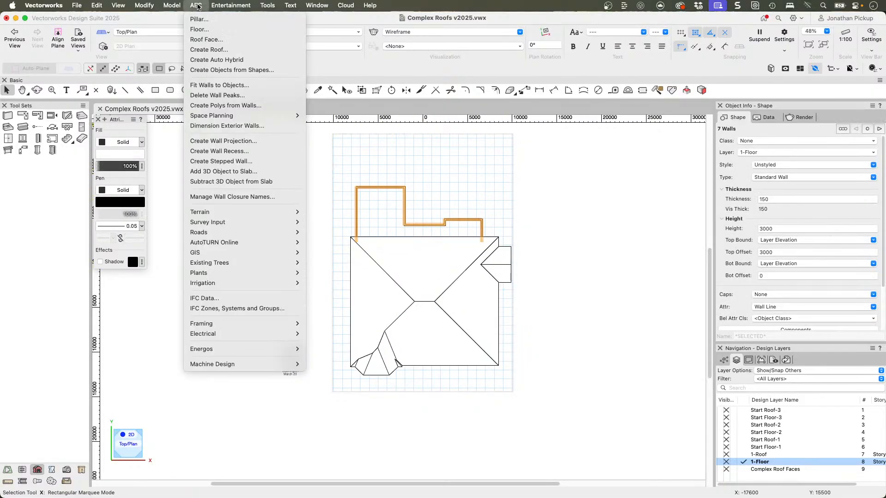
click(202, 52)
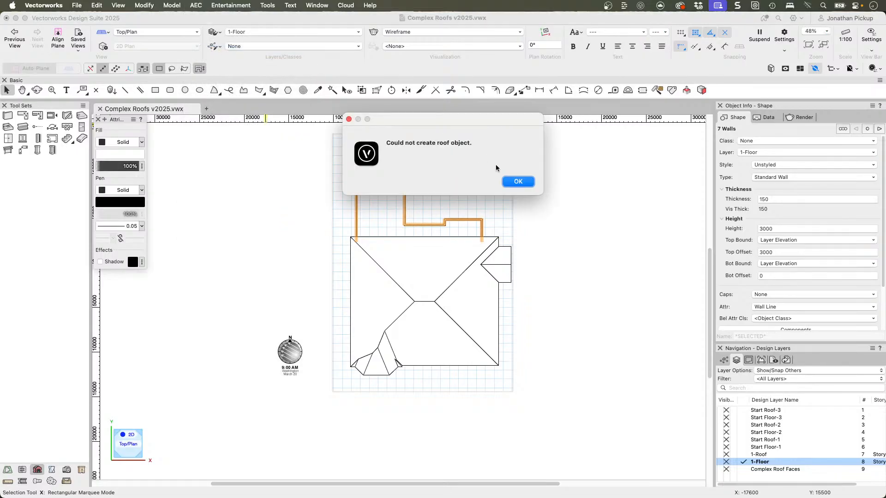
click(518, 182)
click(519, 185)
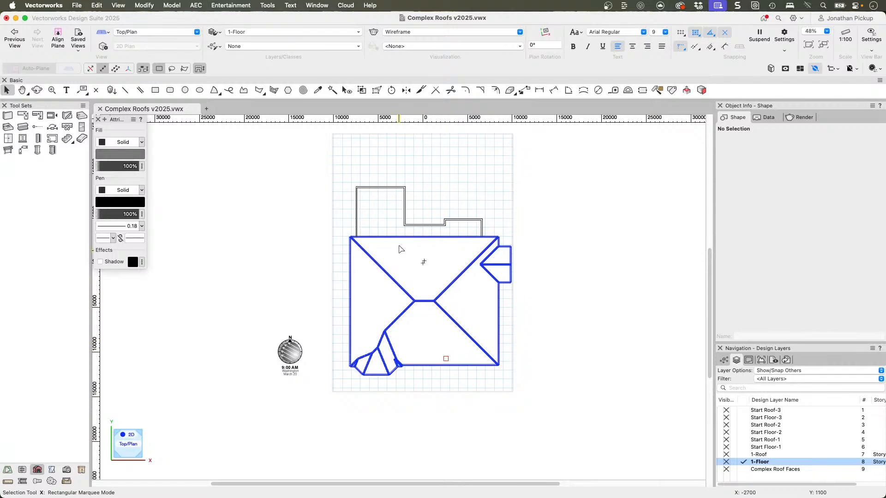
Draw a rectangle about 4737 × 8205 beside the house, check the Create Roof settings for it, and delete the rectangle
key(4)
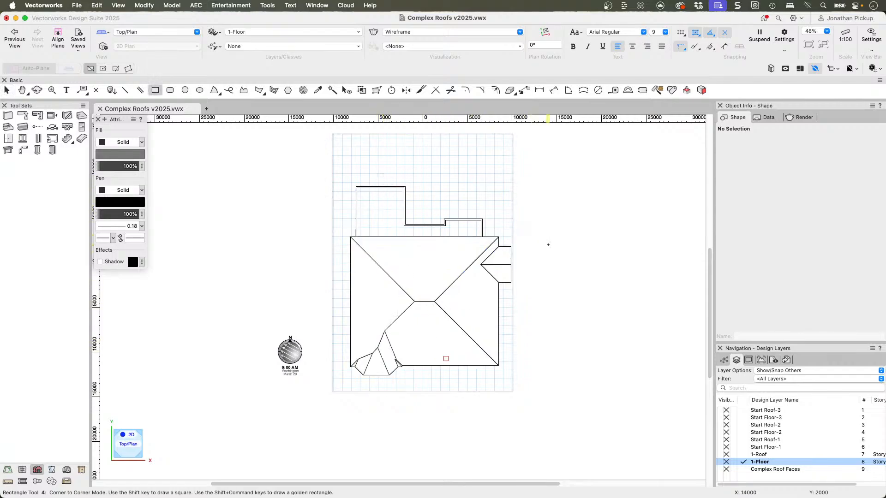
drag(567, 203, 608, 277)
right_click(595, 249)
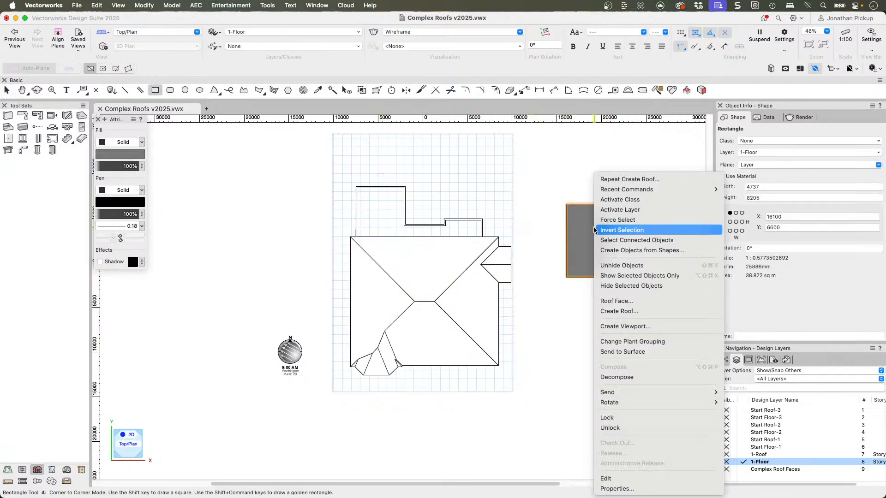
click(613, 312)
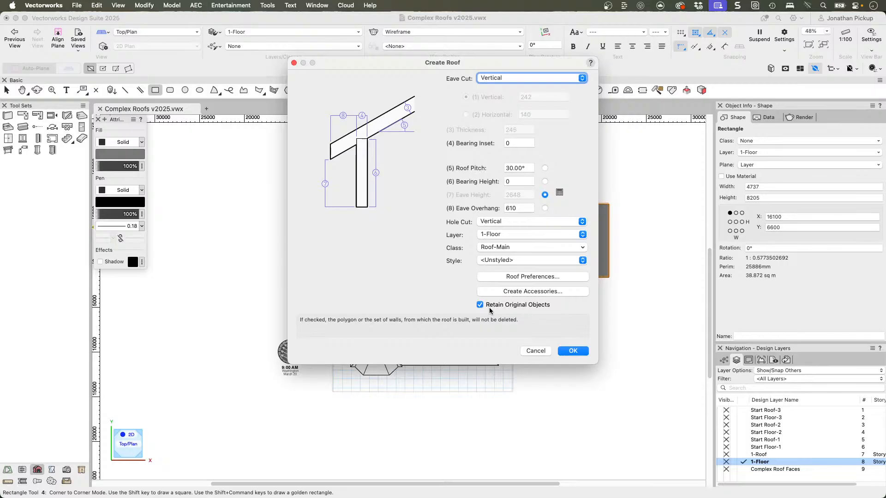
click(535, 351)
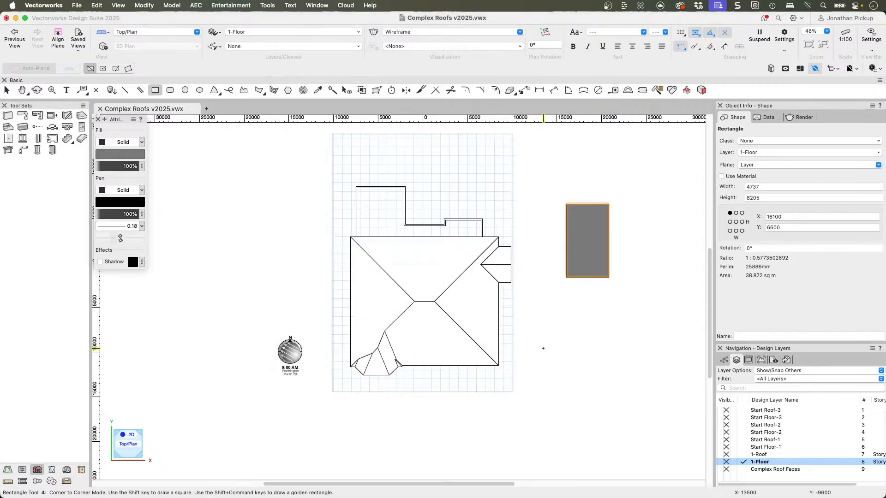
key(x)
key(Delete)
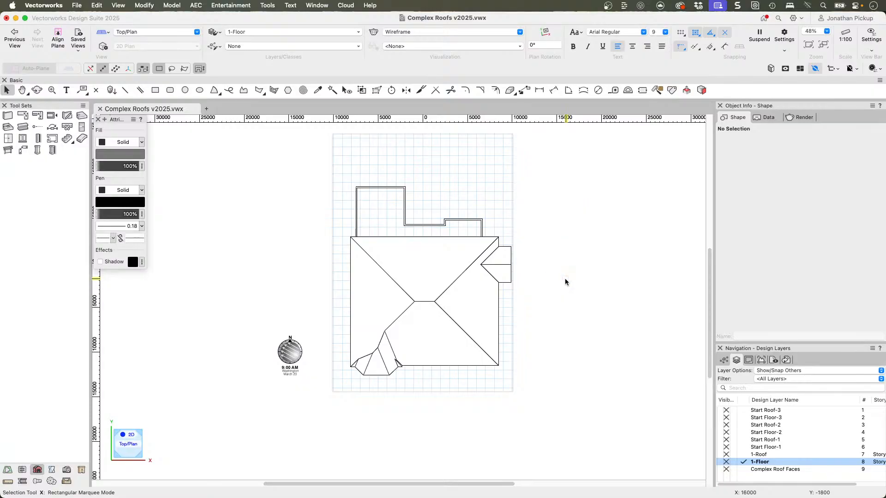
Check the maximum number of undos in the session preferences
click(76, 6)
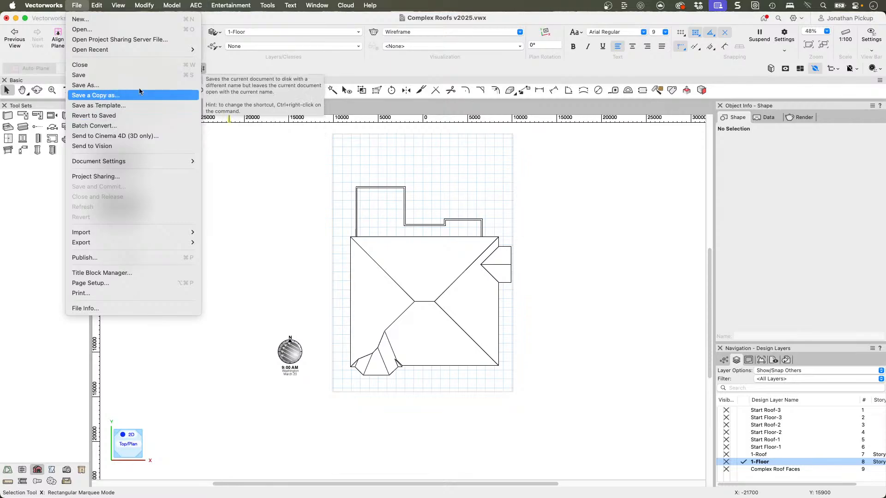
click(608, 444)
click(870, 69)
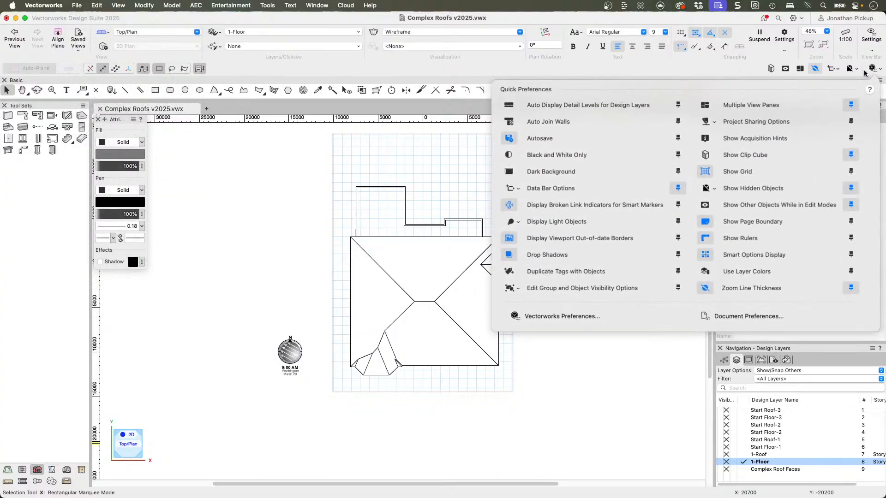
click(558, 319)
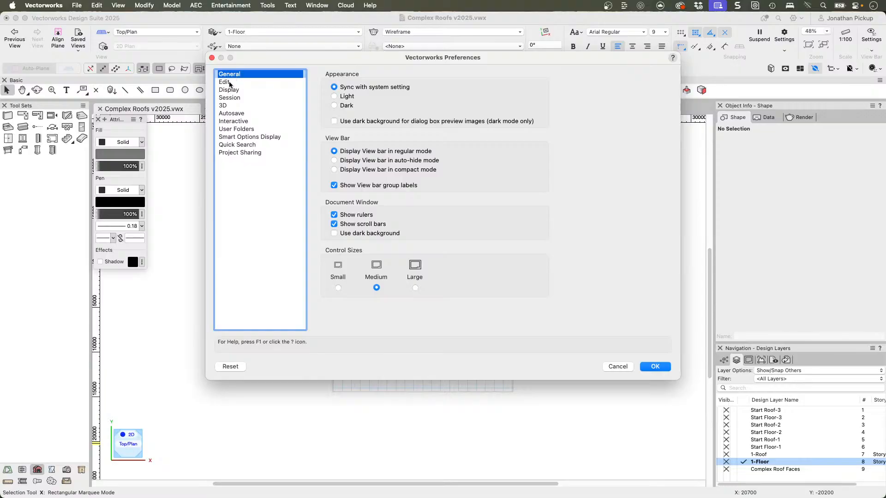
click(230, 98)
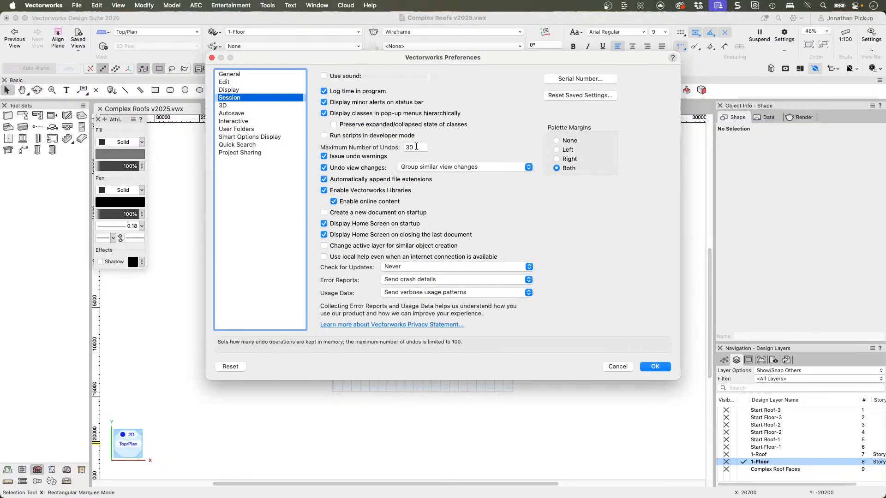
key(Return)
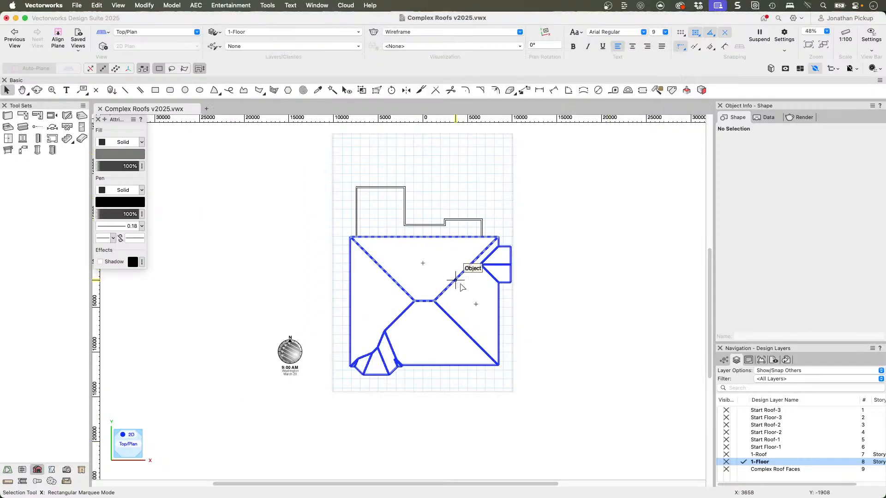
Revert the Complex Roofs v2025 file to its last saved copy
click(77, 5)
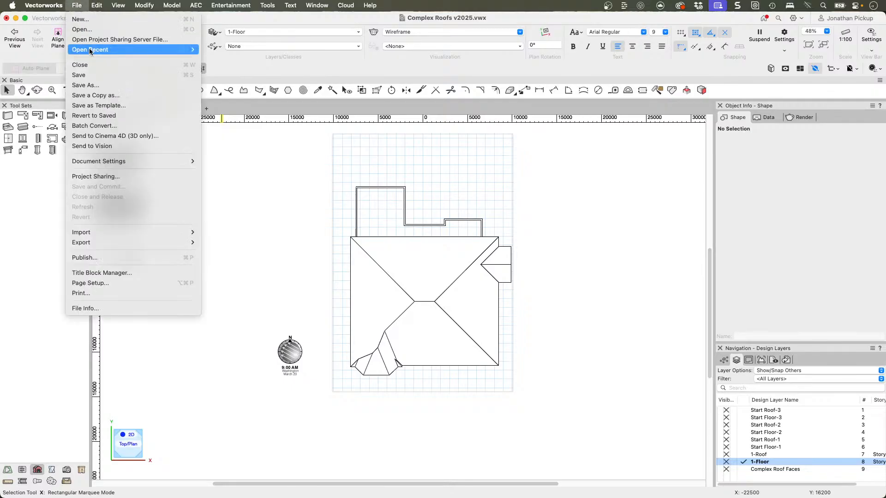
click(99, 119)
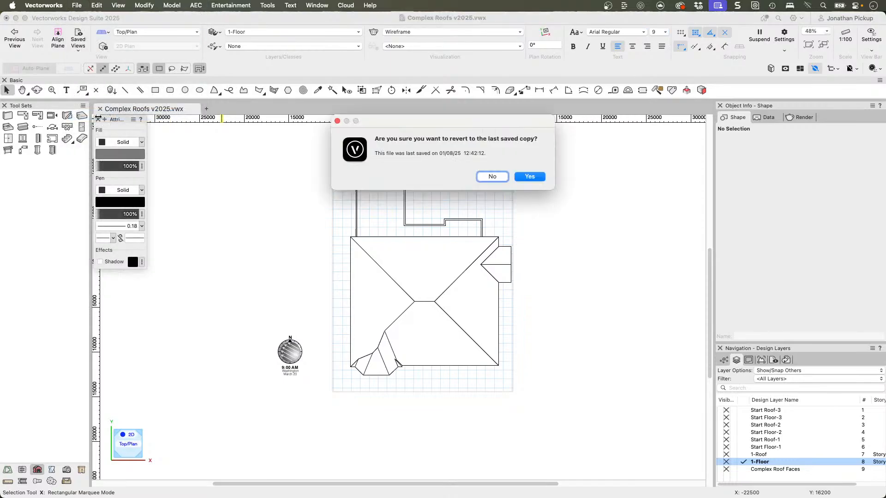
click(535, 177)
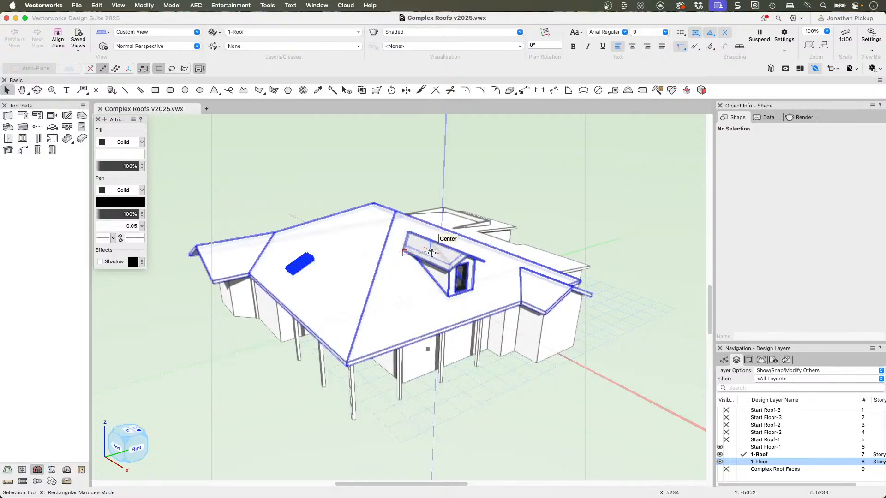
Remove the skylight and the gable dormer from the main roof on the 1-Roof layer
middle_drag(431, 252, 513, 302)
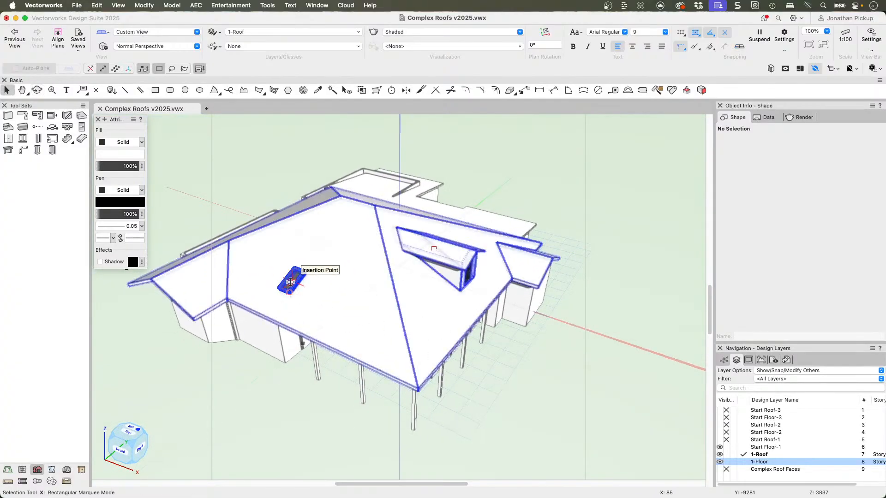
click(287, 292)
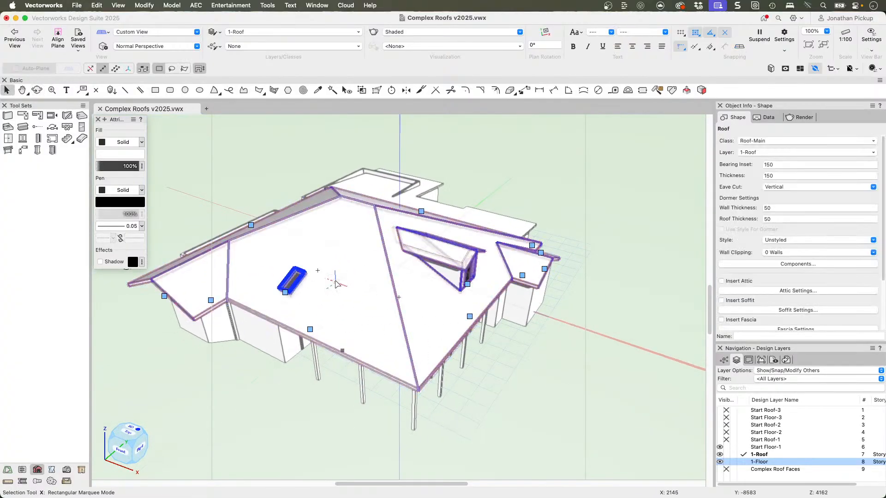
double_click(285, 293)
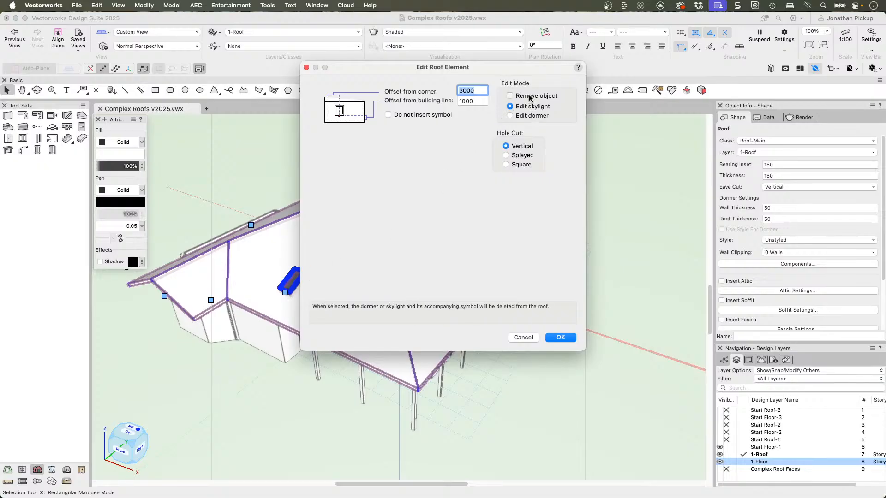
click(568, 339)
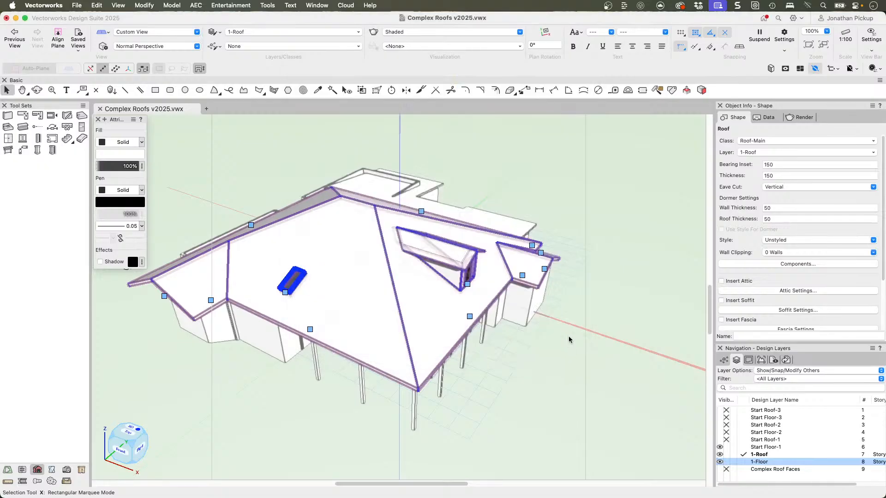
double_click(468, 286)
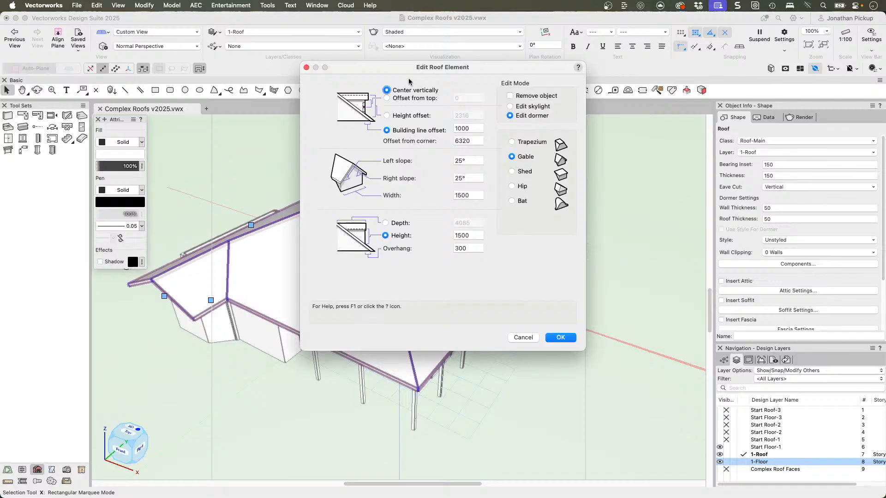
click(510, 95)
click(560, 337)
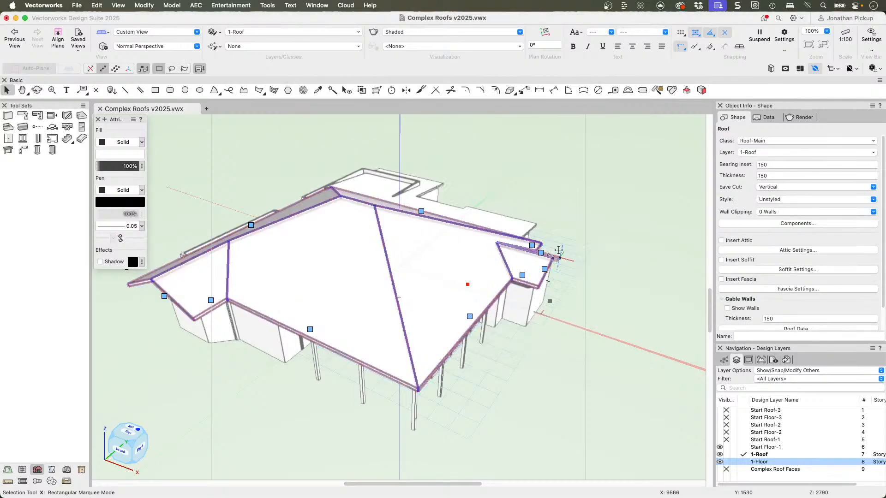
Select all walls similar to the one rising above the flat rear roof
key(shift+c)
drag(577, 179, 353, 261)
ctrl+middle_drag(353, 262, 397, 297)
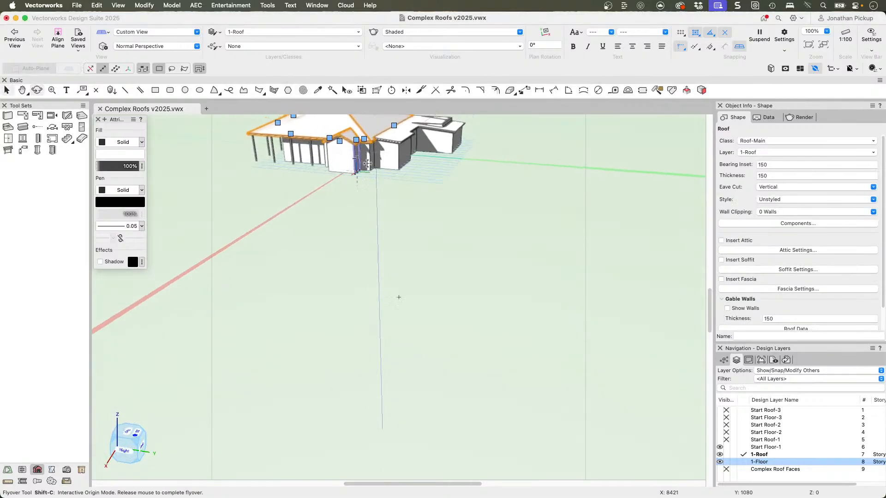
middle_drag(392, 169, 383, 323)
scroll(416, 270, up, 3)
scroll(416, 270, up, 2)
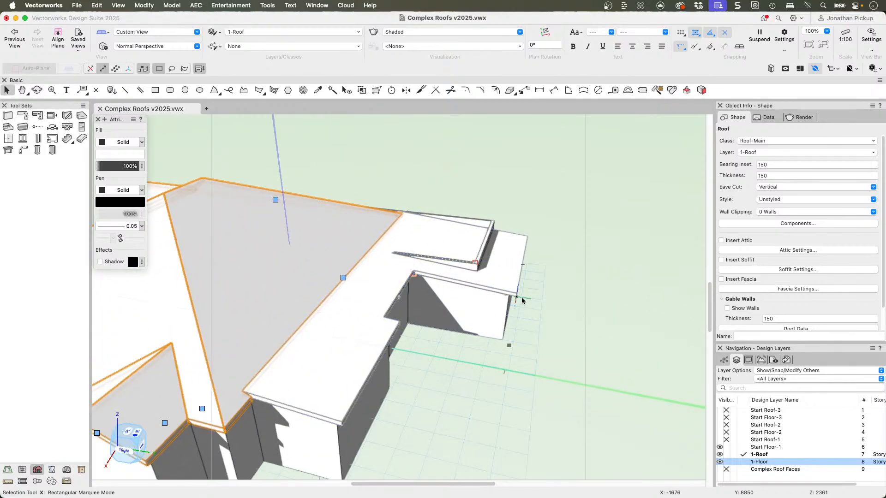
click(511, 285)
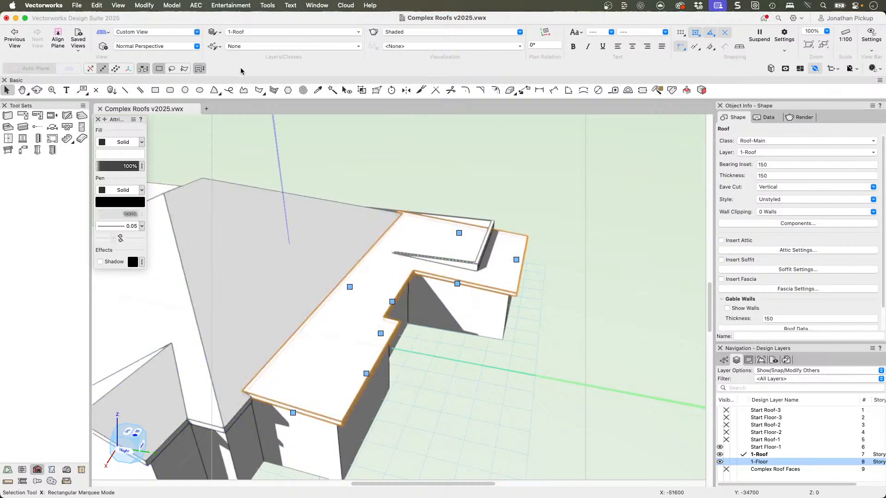
click(336, 90)
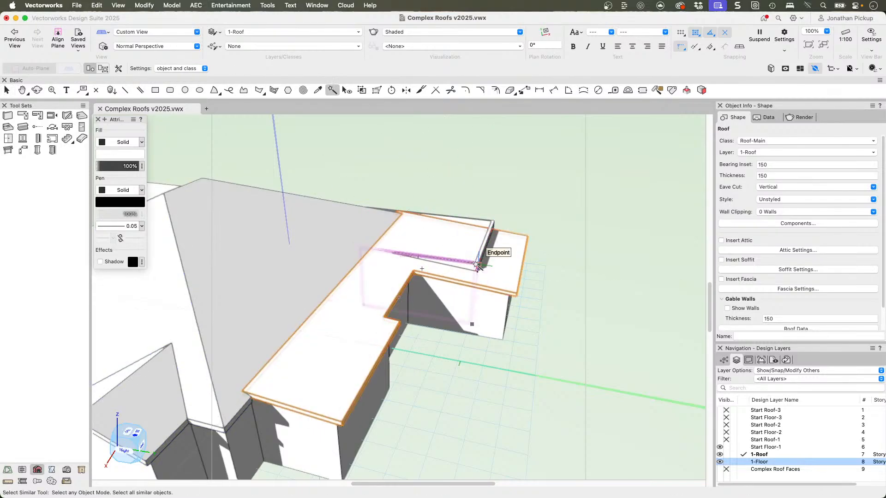
click(475, 264)
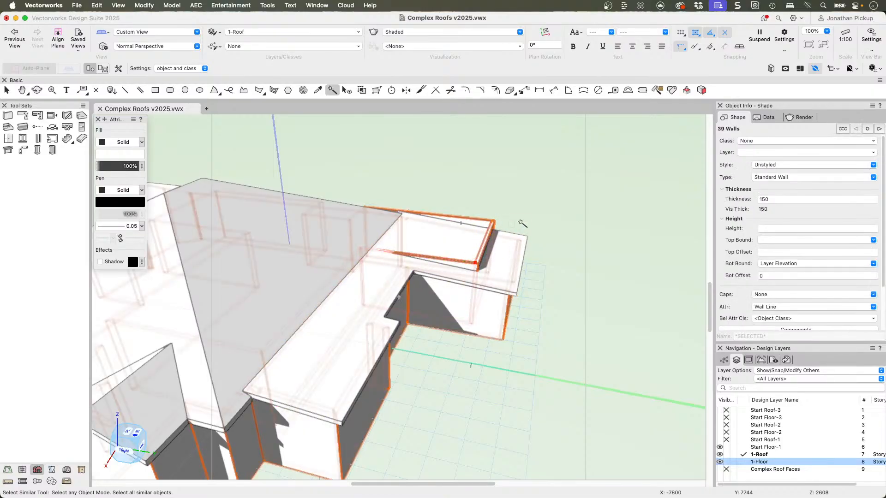
Make 1-Floor the active layer and fit the tops of the selected walls to the objects on 1-Roof
click(745, 462)
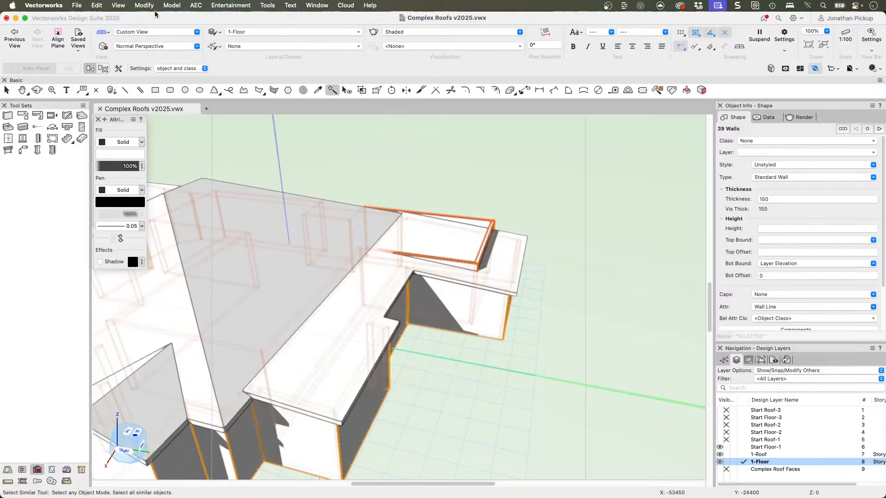
click(196, 5)
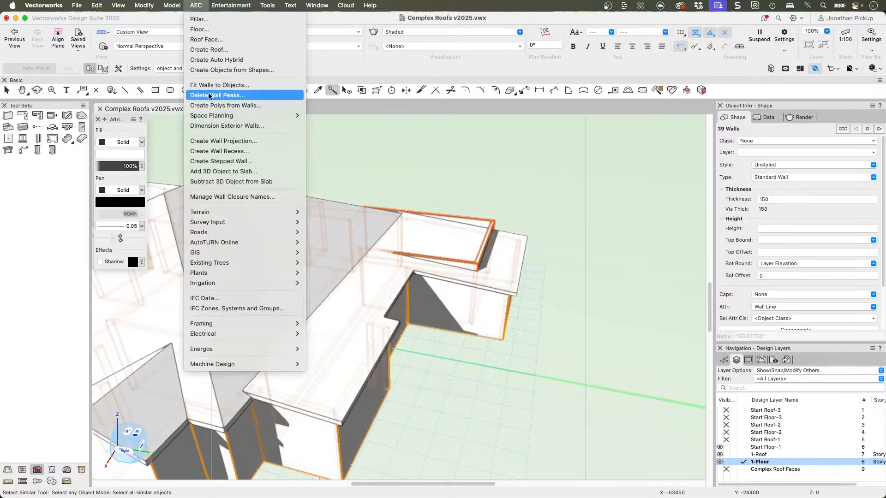
click(218, 85)
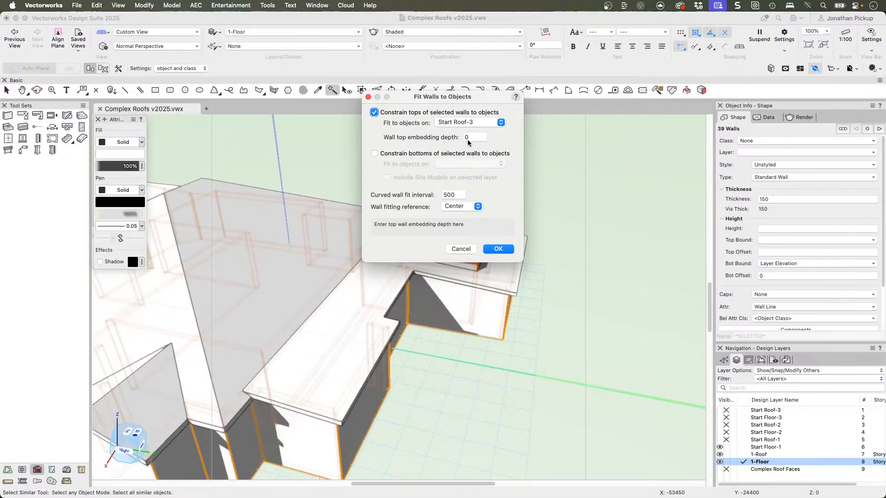
click(471, 123)
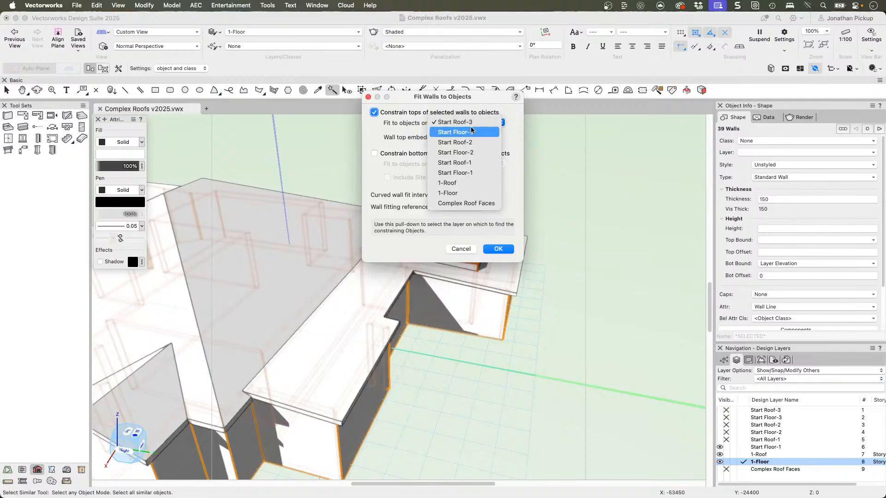
click(460, 184)
click(498, 248)
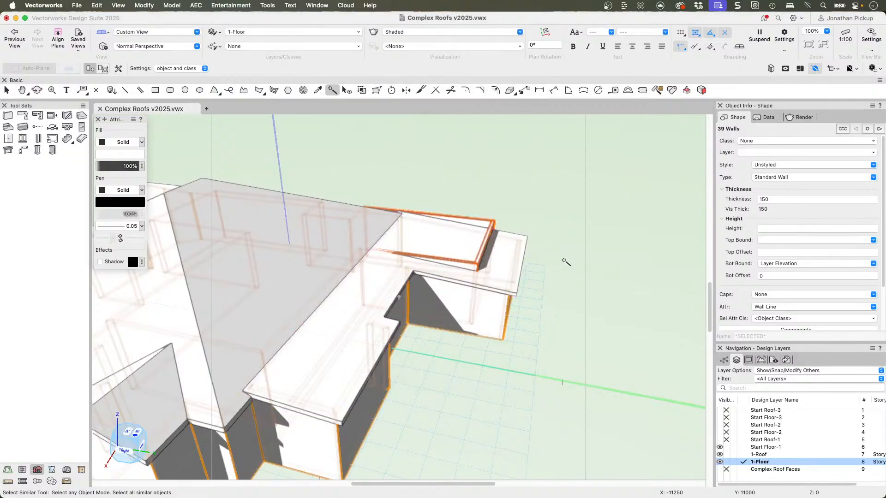
key(x)
click(629, 294)
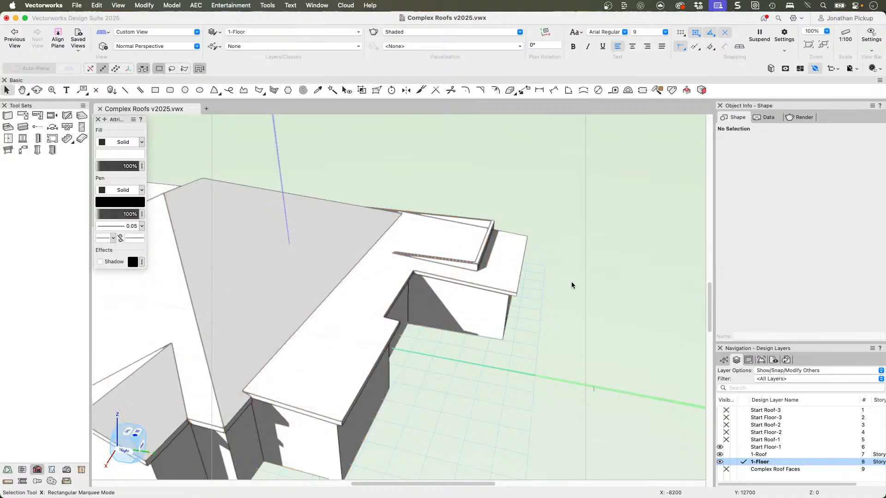
Restrict the design layer options to Show/Snap Others so only objects on the active layer can be modified
click(505, 277)
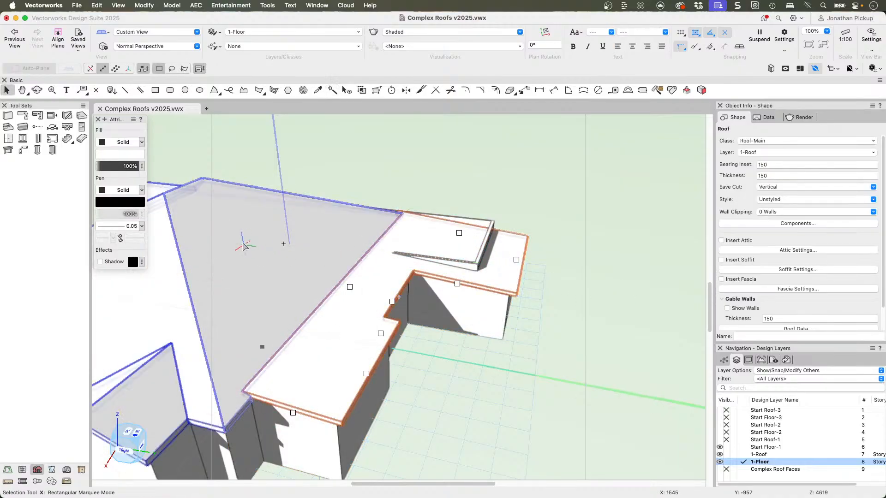
shift+click(244, 247)
middle_drag(415, 317, 417, 278)
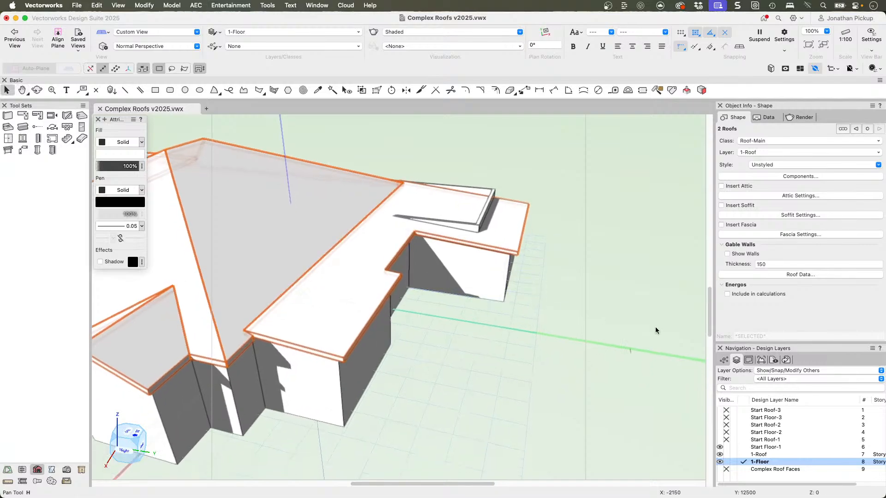
click(770, 371)
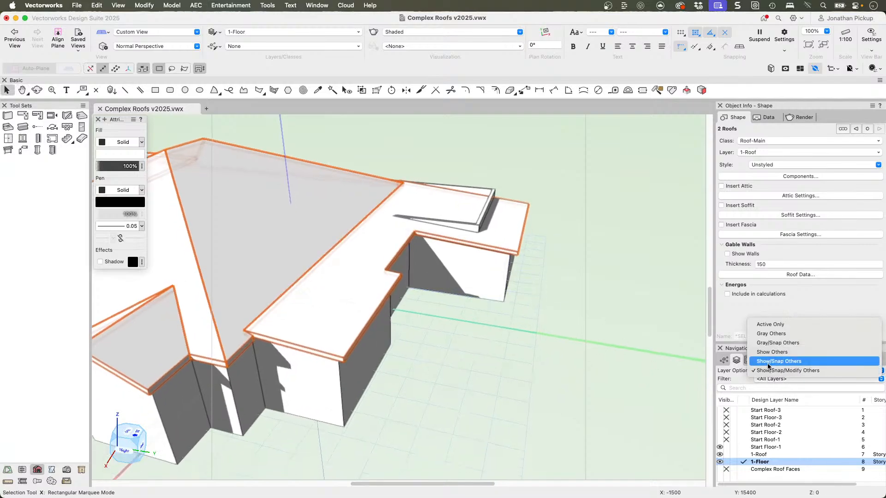
click(768, 363)
super+middle_drag(544, 331, 517, 257)
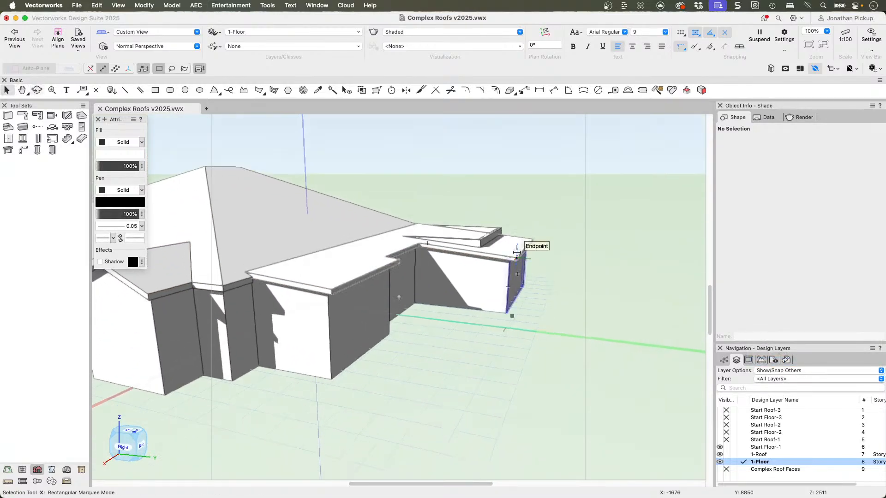
Select all similar walls on the 1-Floor layer and fit their tops to the objects on 1-Roof
click(332, 90)
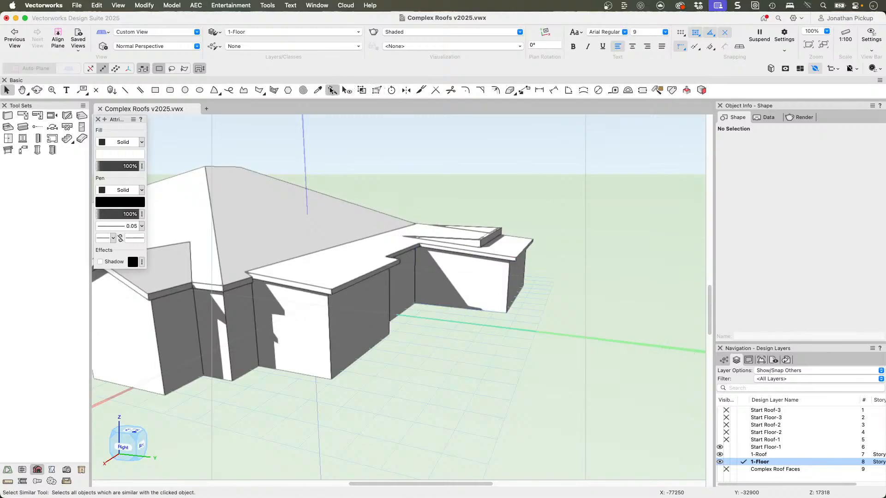
click(497, 281)
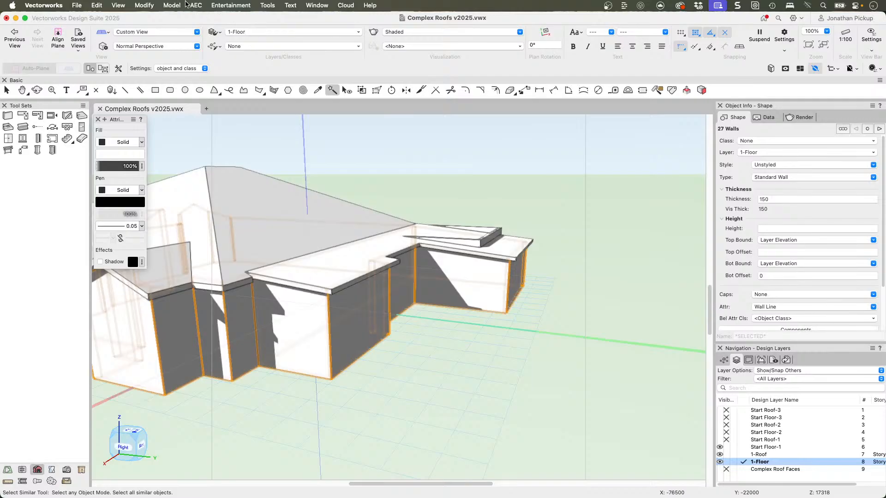
click(195, 5)
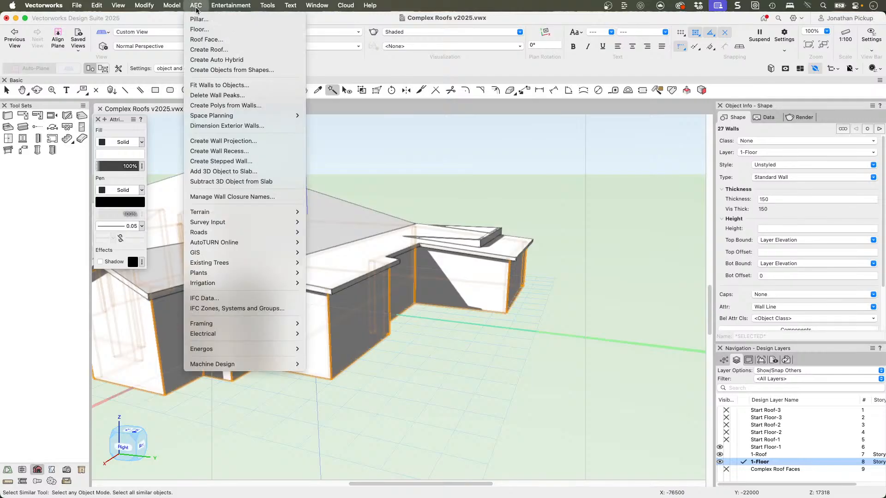
click(234, 87)
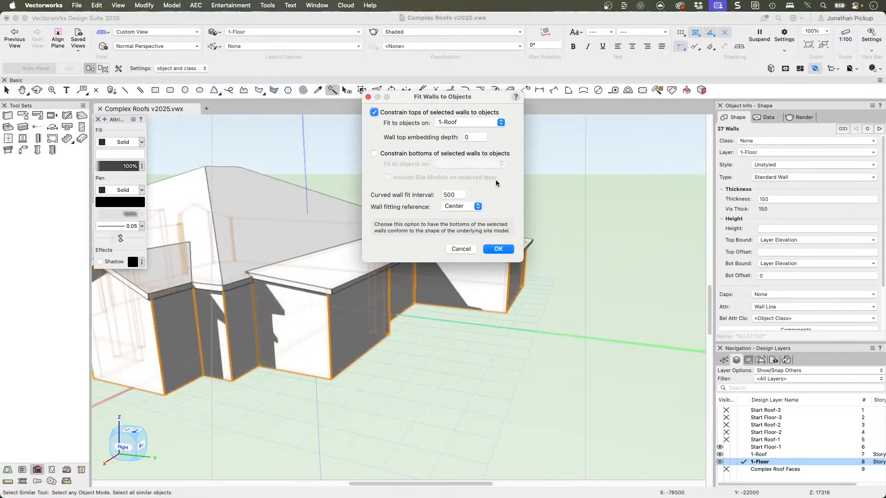
click(498, 249)
key(x)
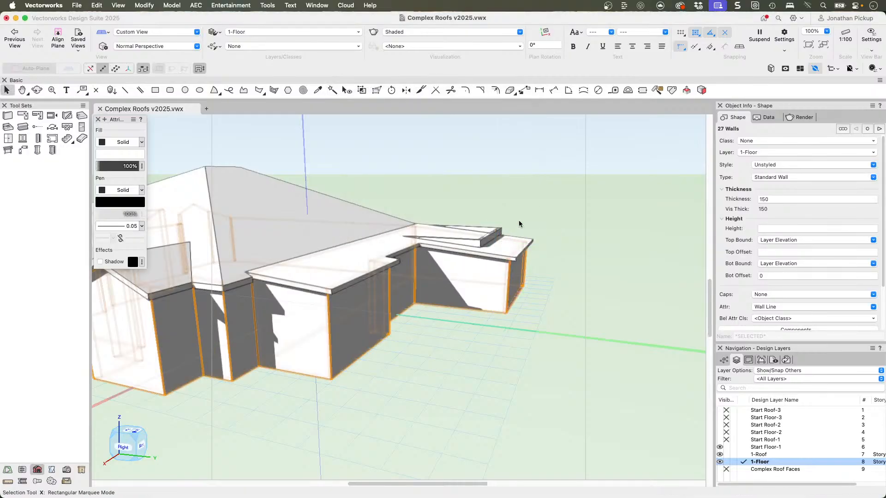
click(519, 224)
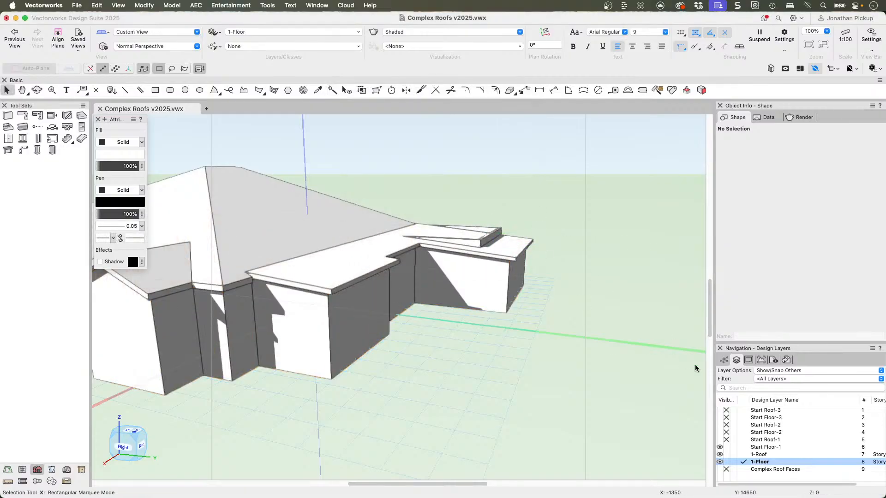
Hide the Start Floor-1 layer and display the house in Top/Plan view
click(725, 447)
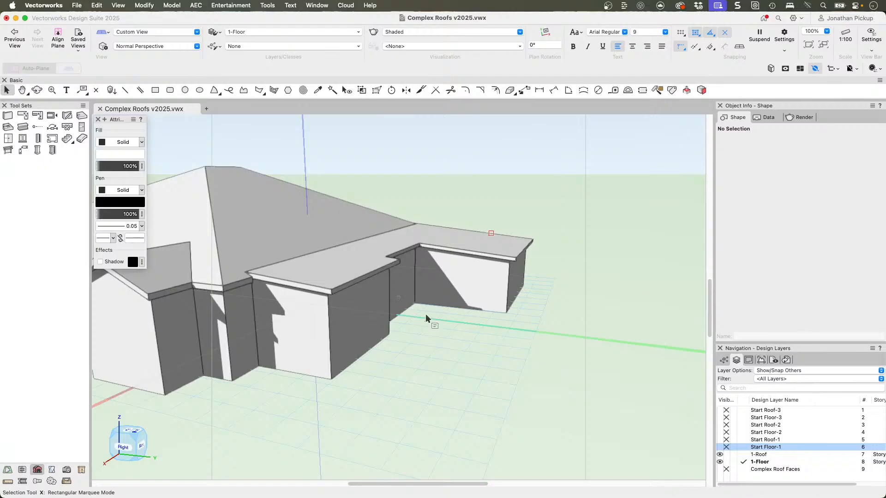
ctrl+middle_drag(425, 315, 591, 295)
ctrl+middle_drag(391, 281, 381, 331)
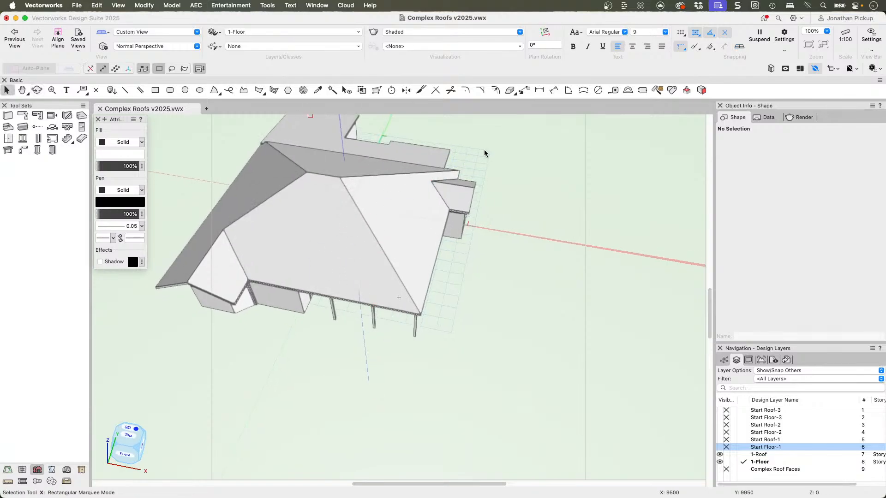
key(F5)
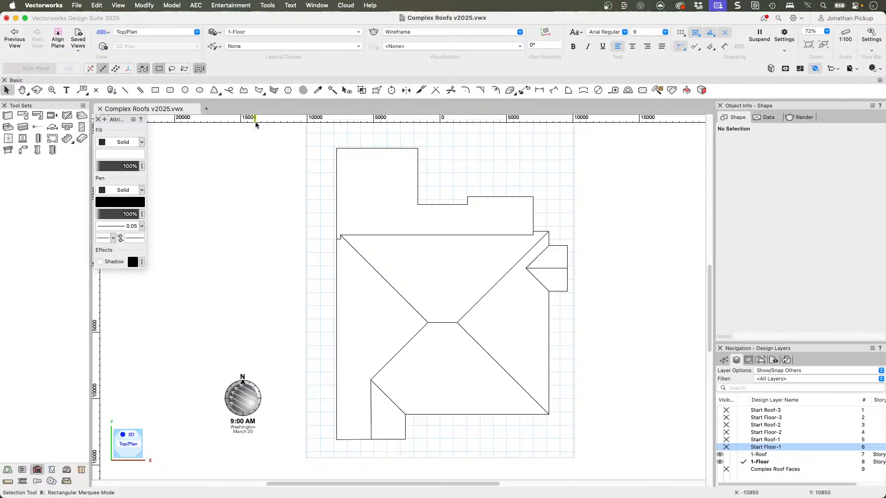
Try to insert the Velux Curb Mounted VCM 2246 symbol into the drawing with 1-Floor as the active layer
key(super+r)
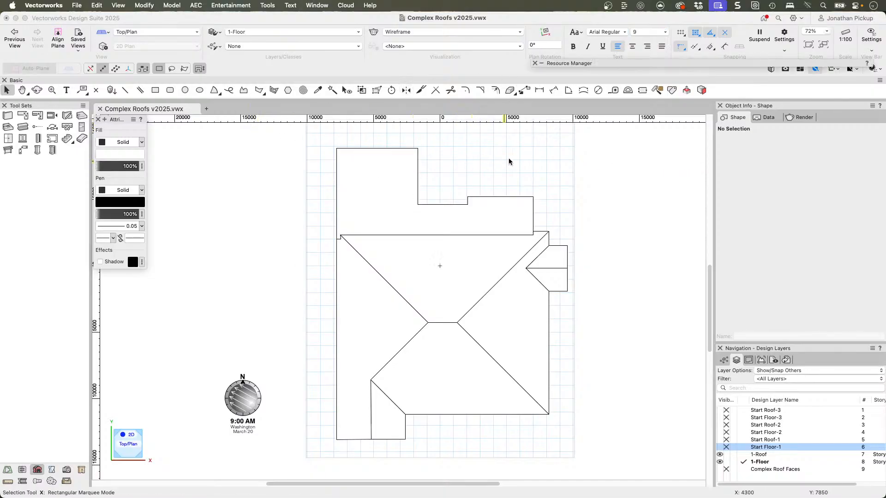
mouse_move(589, 65)
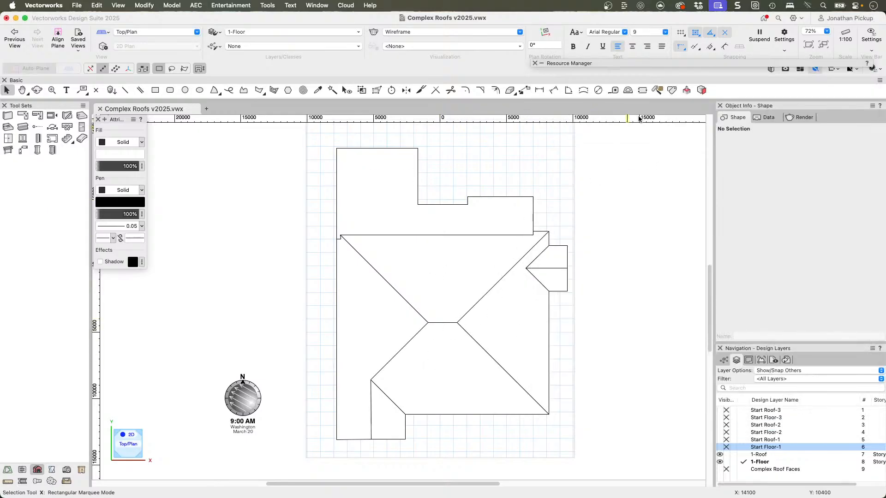
mouse_move(716, 63)
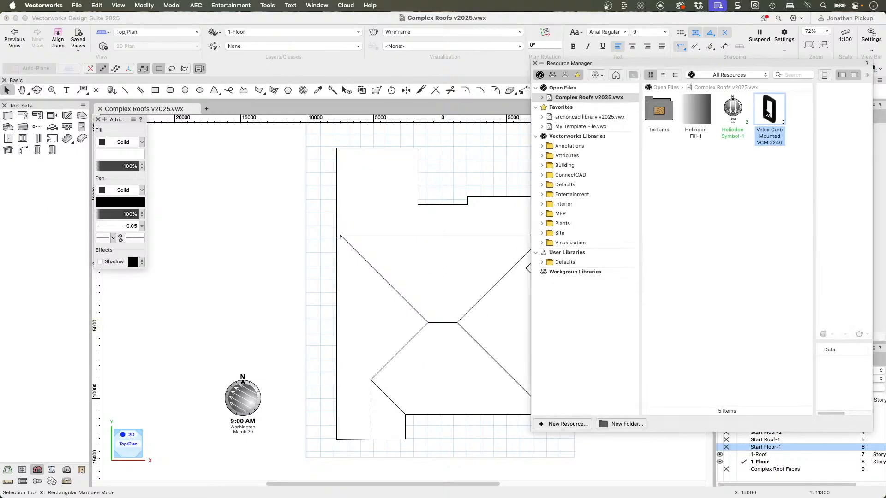
mouse_move(767, 113)
mouse_down()
mouse_move(671, 210)
mouse_move(462, 350)
mouse_move(416, 390)
mouse_move(601, 256)
mouse_up()
Hide 1-Floor, make 1-Roof active, and insert the Velux Curb Mounted VCM 2246 symbol as a gable dormer on the main roof's front slope
click(725, 461)
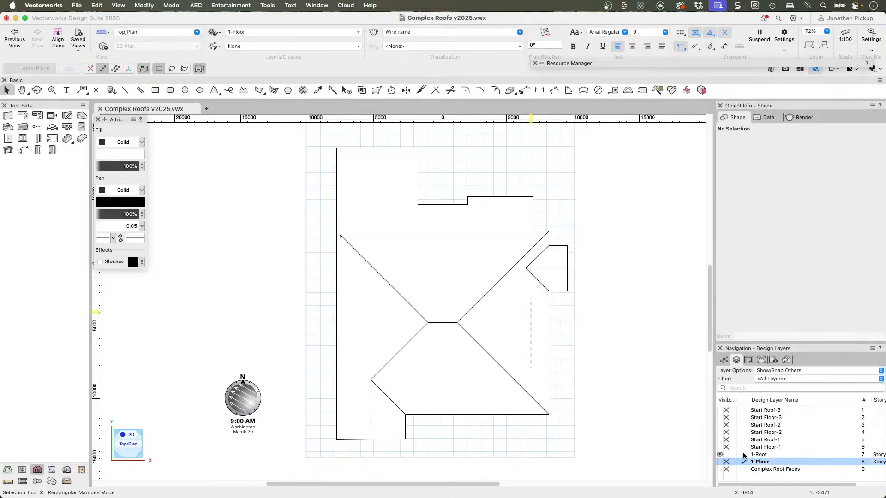
click(743, 454)
click(759, 61)
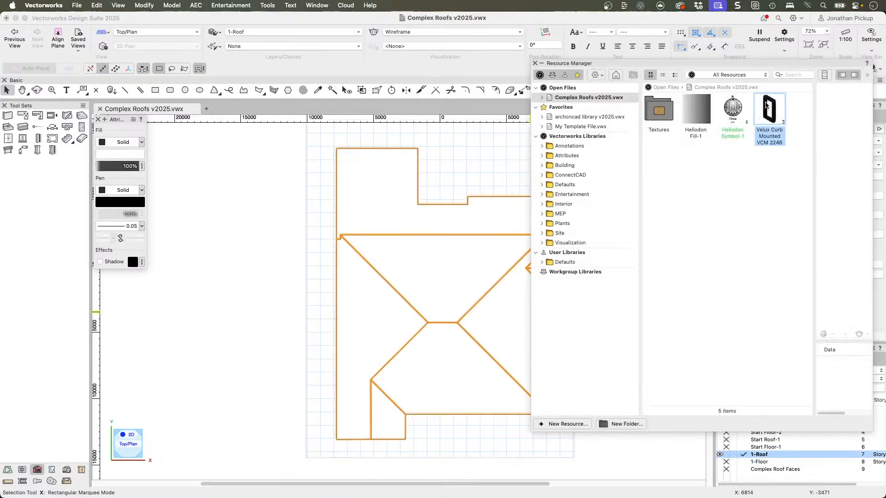
mouse_move(766, 105)
mouse_down()
mouse_move(499, 326)
mouse_move(426, 358)
mouse_move(262, 295)
mouse_move(344, 170)
mouse_move(279, 253)
mouse_move(392, 273)
mouse_move(373, 175)
mouse_move(448, 367)
mouse_move(437, 370)
mouse_up()
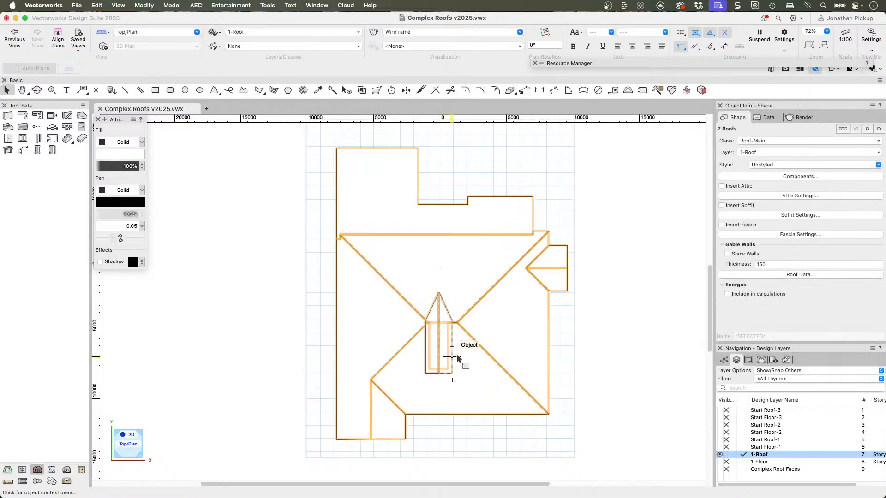
Change the gable dormer on the main roof's front slope into a skylight
shift+middle_drag(457, 358, 396, 198)
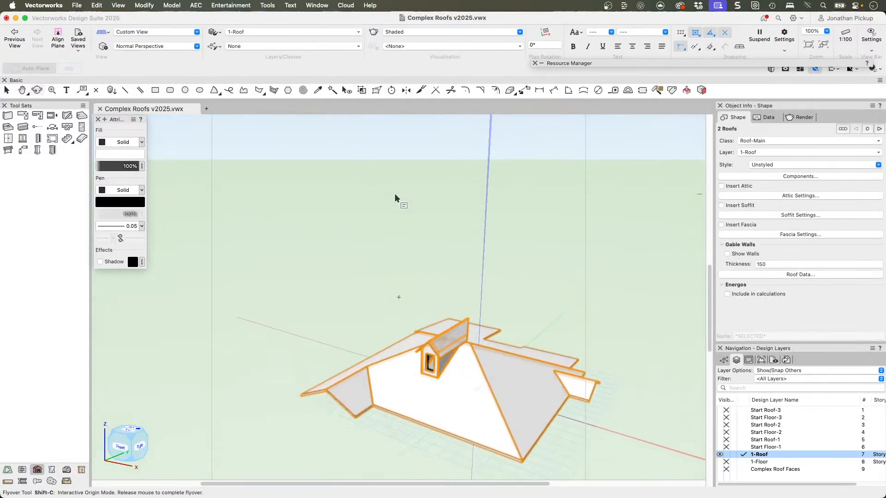
scroll(479, 377, up, 1)
scroll(419, 357, up, 1)
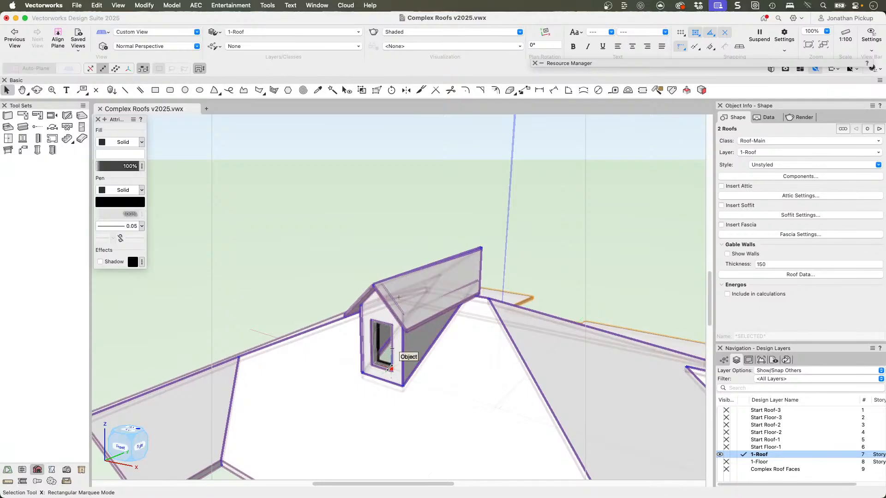
click(526, 189)
click(410, 319)
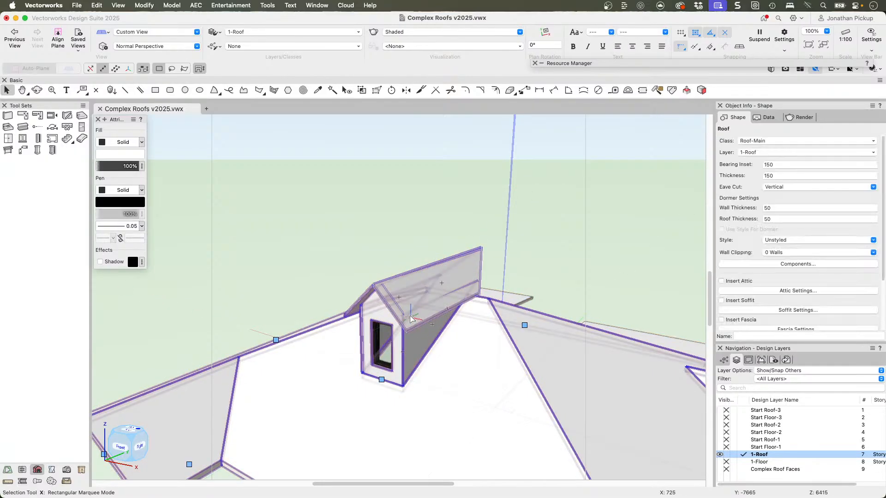
middle_drag(434, 355, 383, 393)
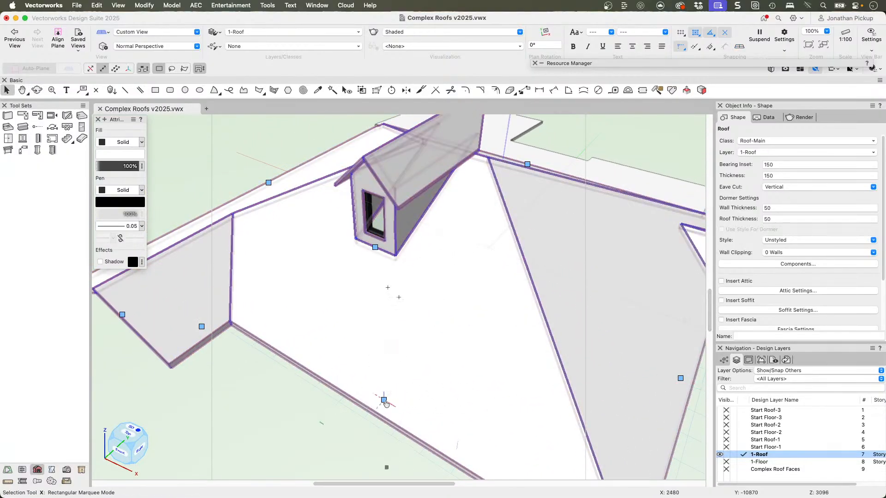
click(375, 248)
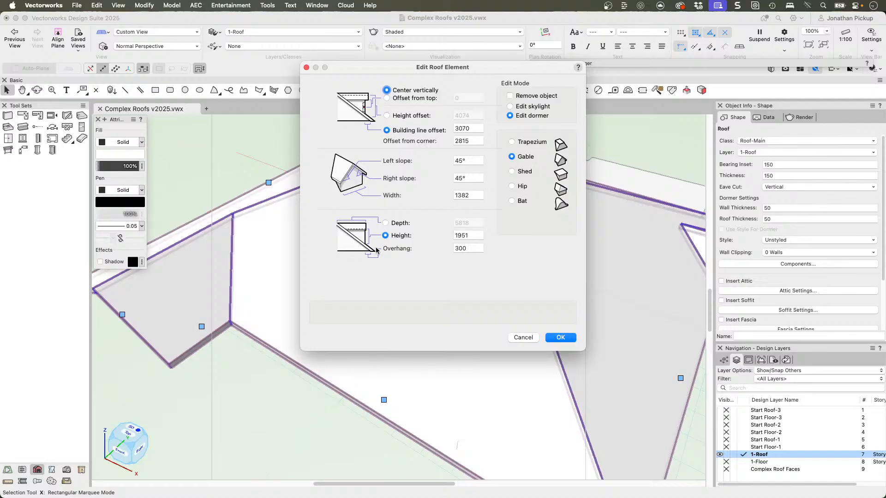
click(526, 108)
click(560, 338)
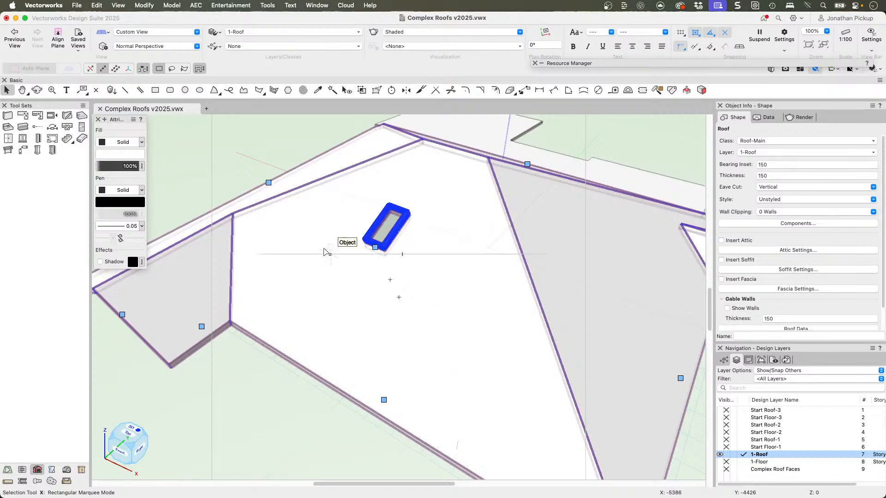
Set the skylight's offset from the building line to 1500
click(375, 248)
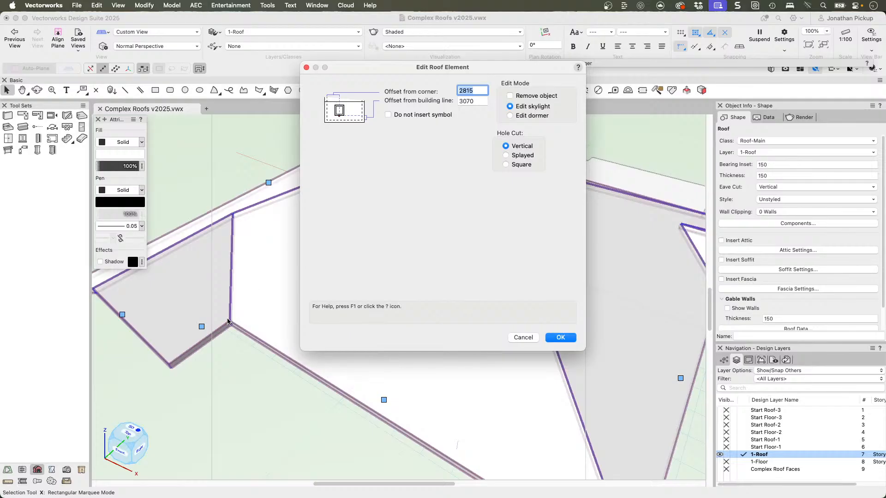
key(Tab)
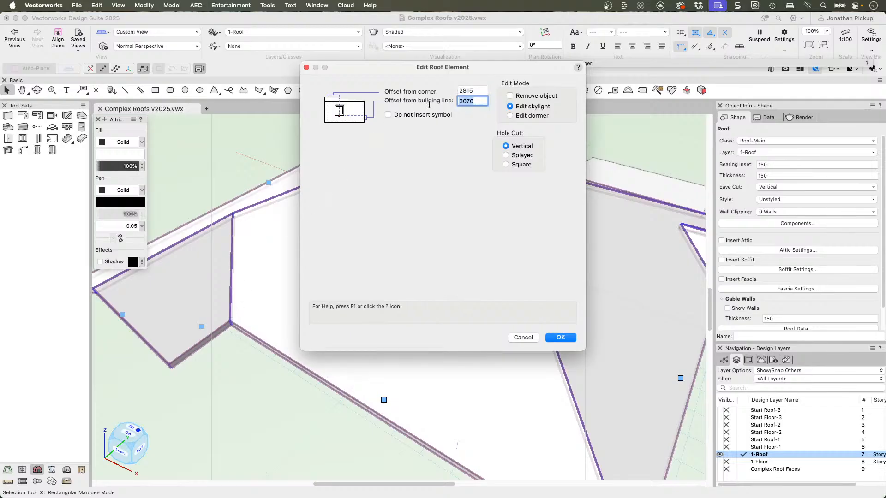
text(1500)
key(Return)
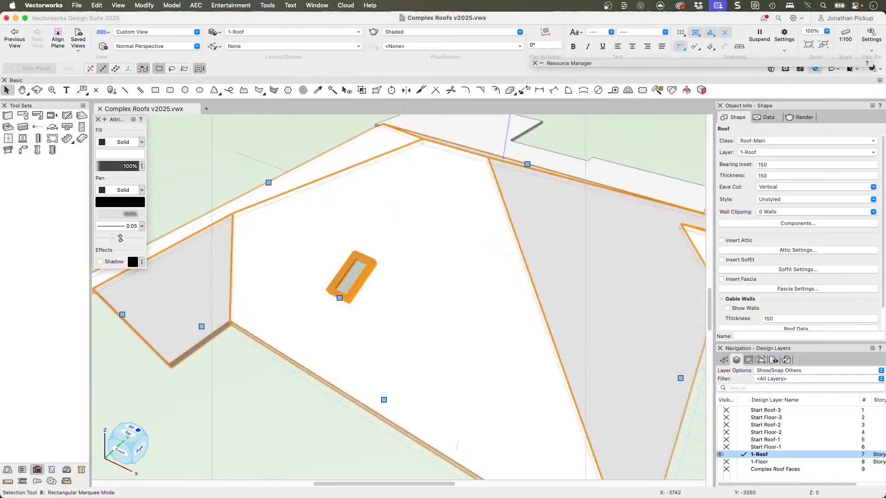
Make the 1-Floor layer visible so the walls and posts show together with the roof and its skylight
key(shift+c)
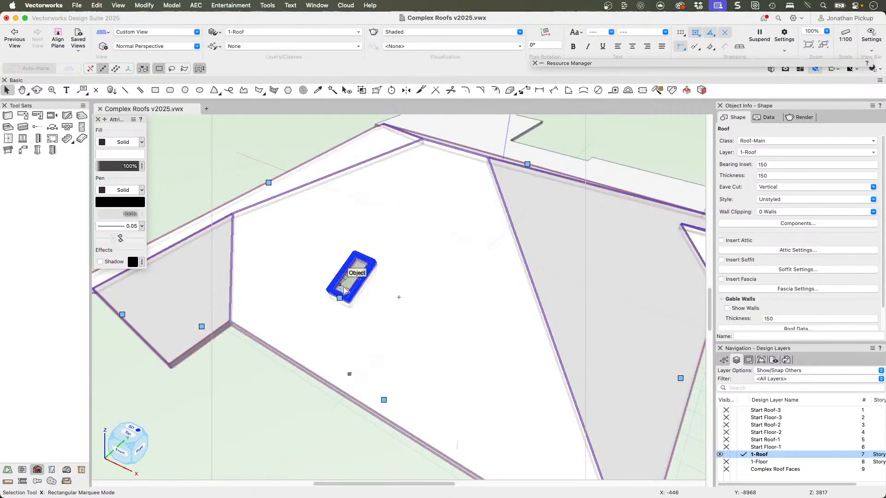
drag(347, 288, 386, 205)
super+middle_drag(417, 57, 412, 107)
click(720, 462)
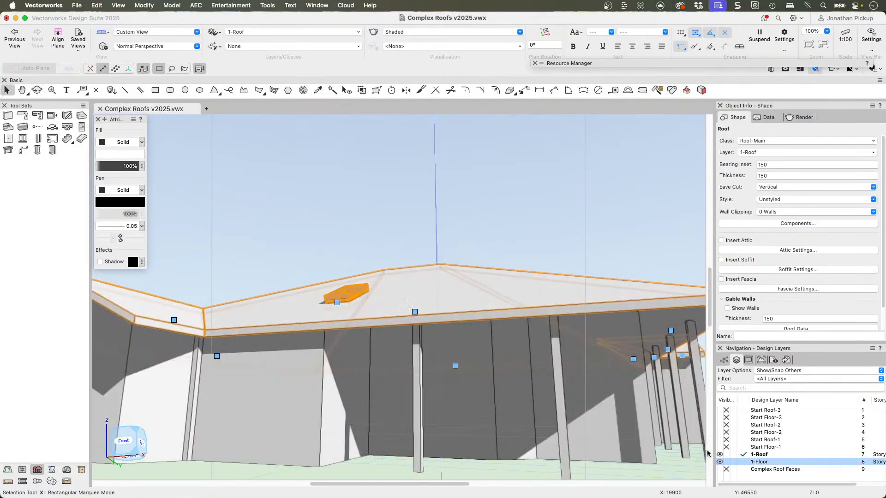
super+middle_drag(515, 378, 594, 472)
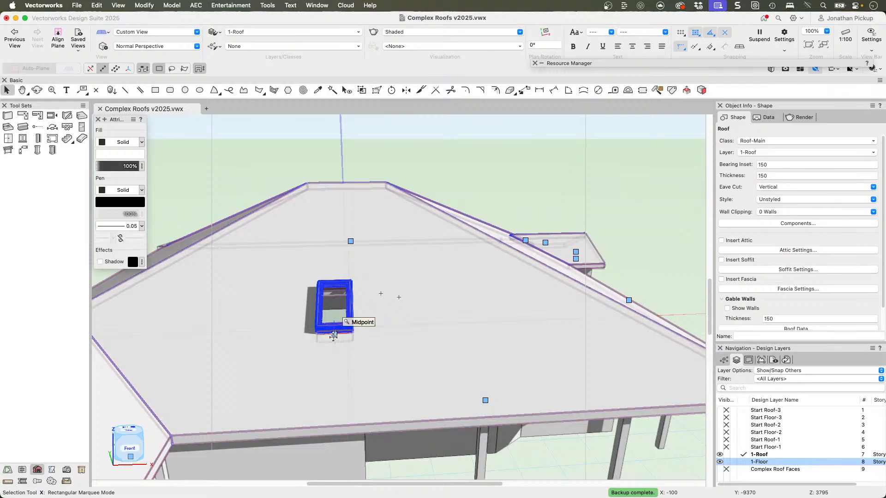
In Top/Plan view, dimension the horizontal distance from the skylight's lower-edge midpoint to the front slope's right-hand building-line corner
key(F5)
mouse_move(363, 343)
middle_down()
mouse_move(376, 267)
mouse_move(355, 162)
middle_up()
scroll(364, 238, up, 2)
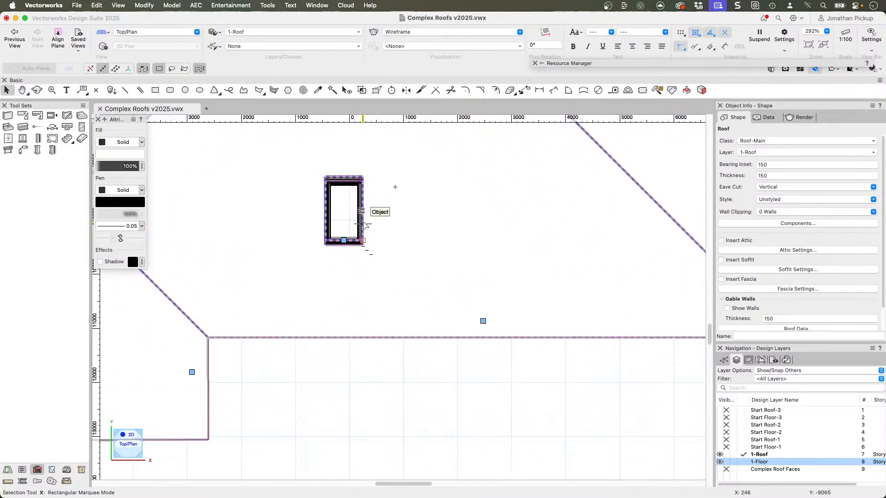
scroll(364, 233, down, 2)
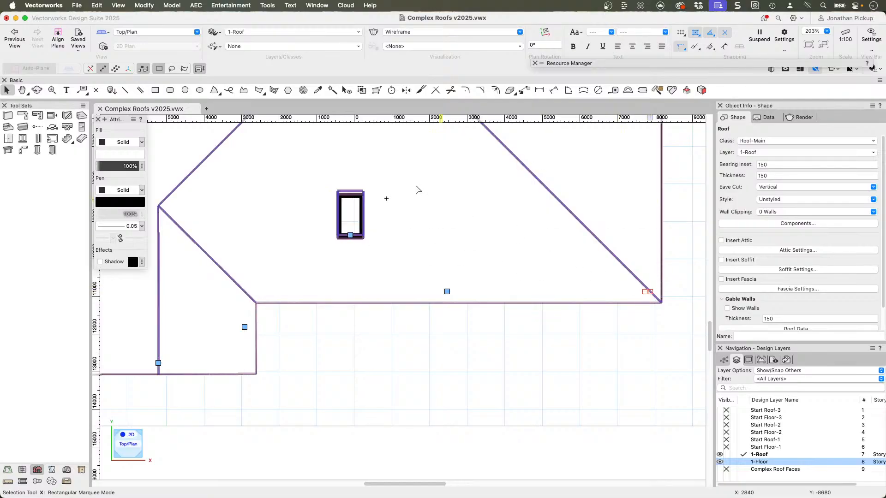
click(539, 90)
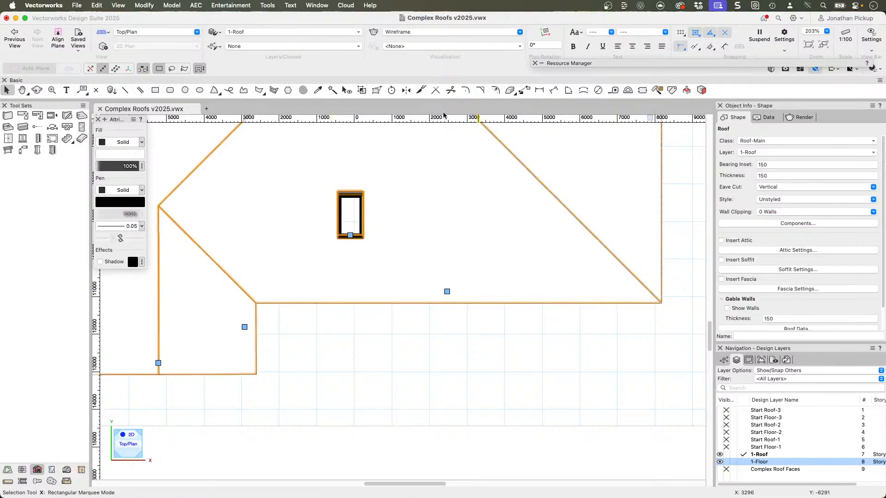
click(351, 239)
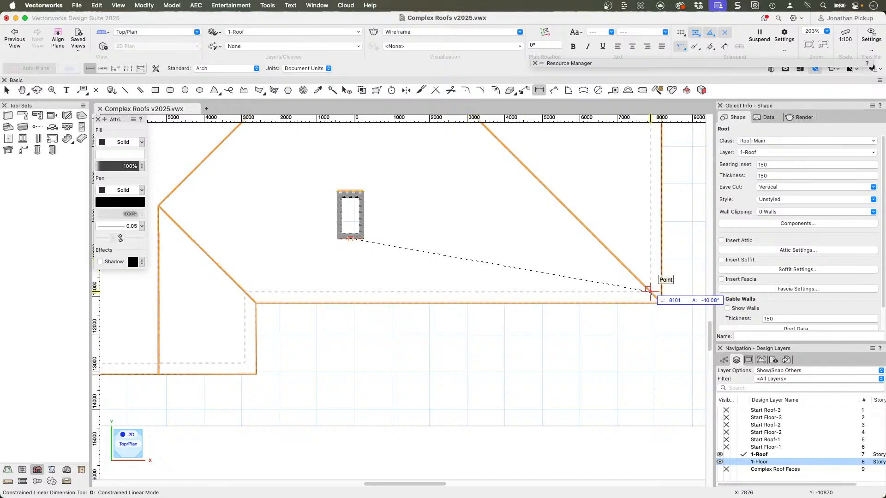
click(650, 291)
click(553, 337)
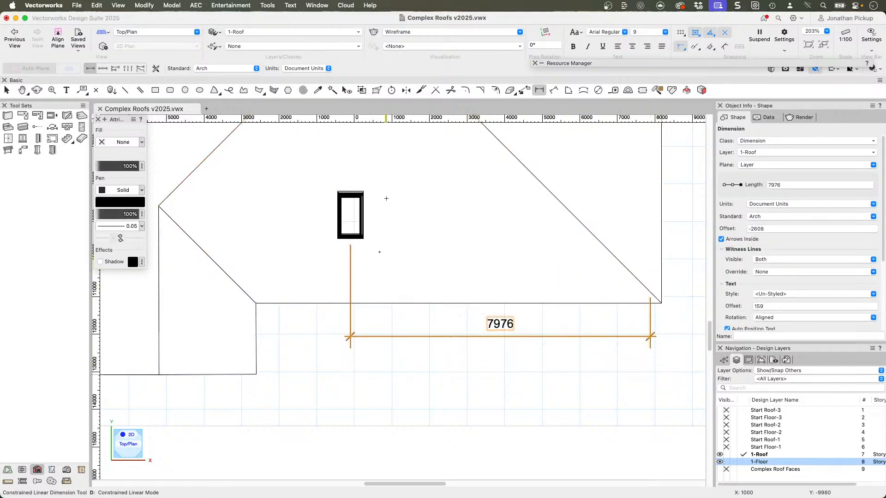
Check the skylight's offset from the corner in its roof element settings, leaving the settings unchanged
key(x)
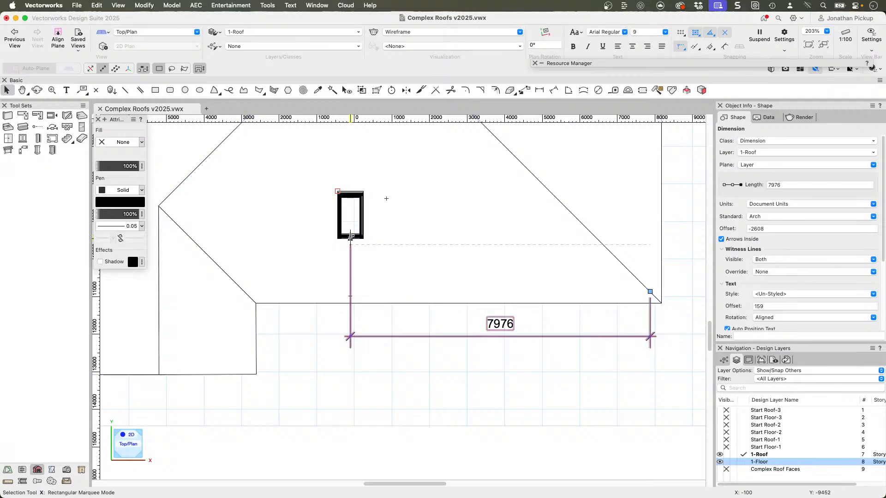
click(350, 236)
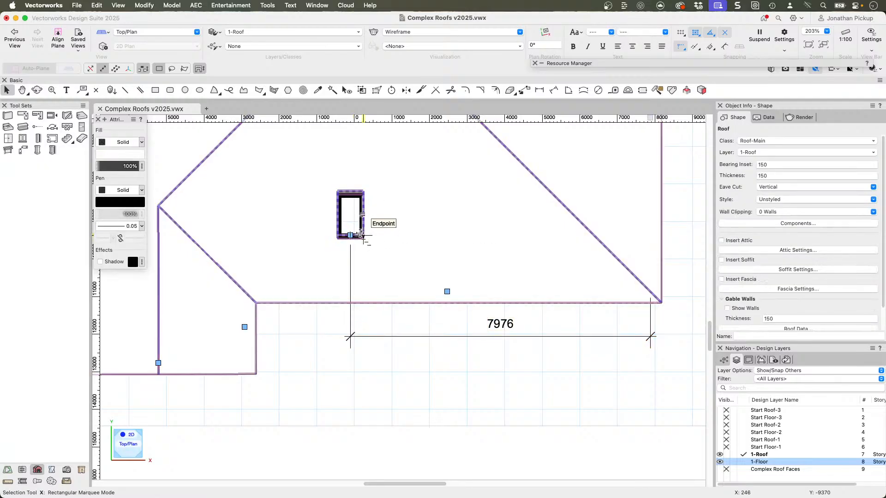
double_click(350, 236)
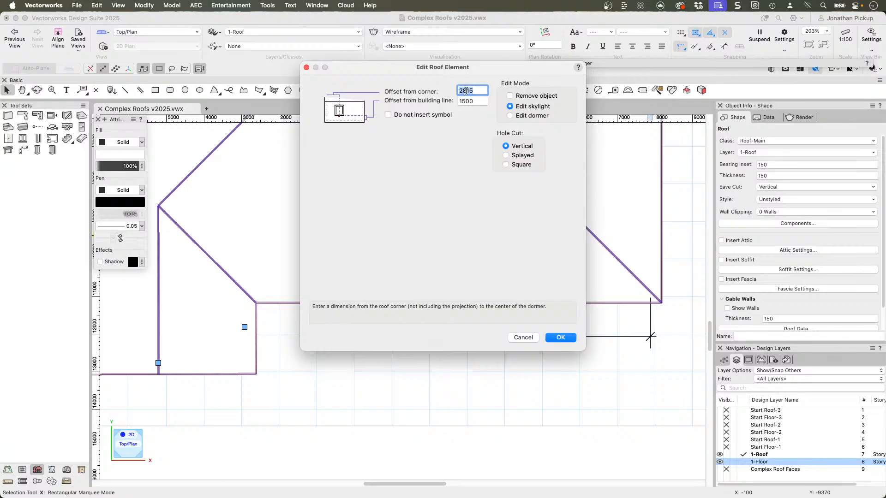
click(523, 338)
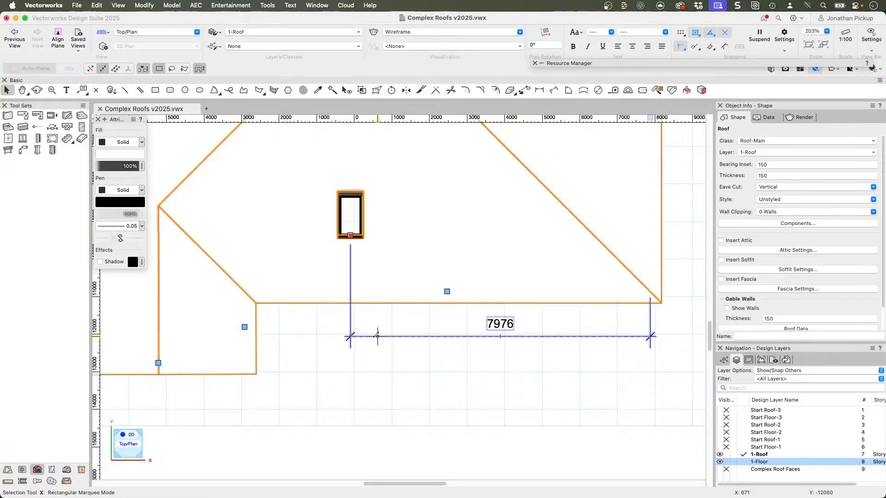
Re-anchor the dimension at the front slope's left-hand building-line corner, measure to the skylight's centre, and shorten it to about 2131
drag(349, 336, 245, 291)
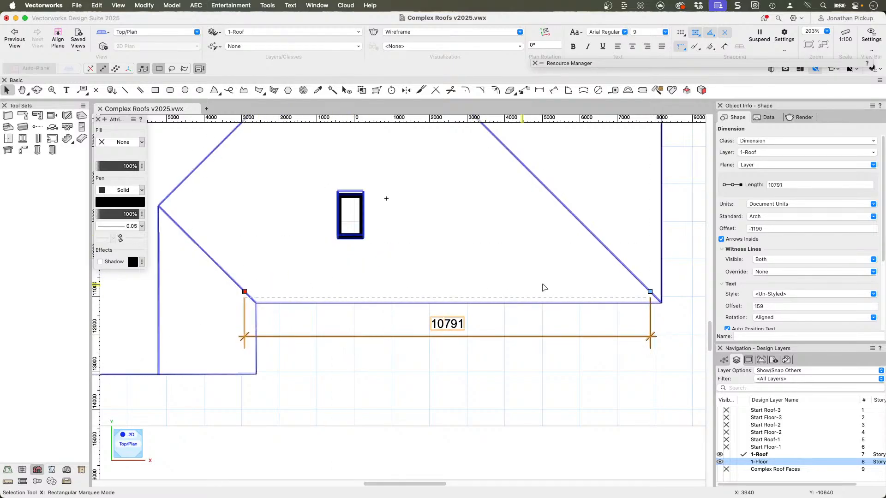
drag(650, 291, 351, 238)
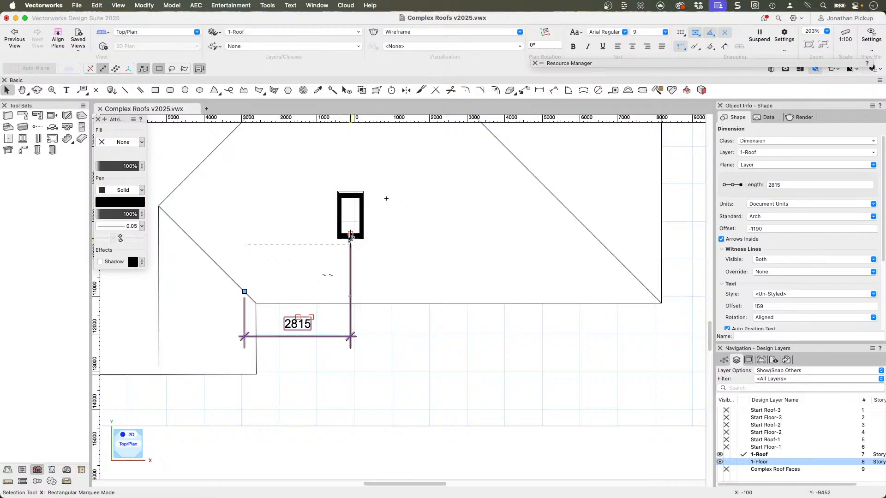
drag(351, 238, 324, 245)
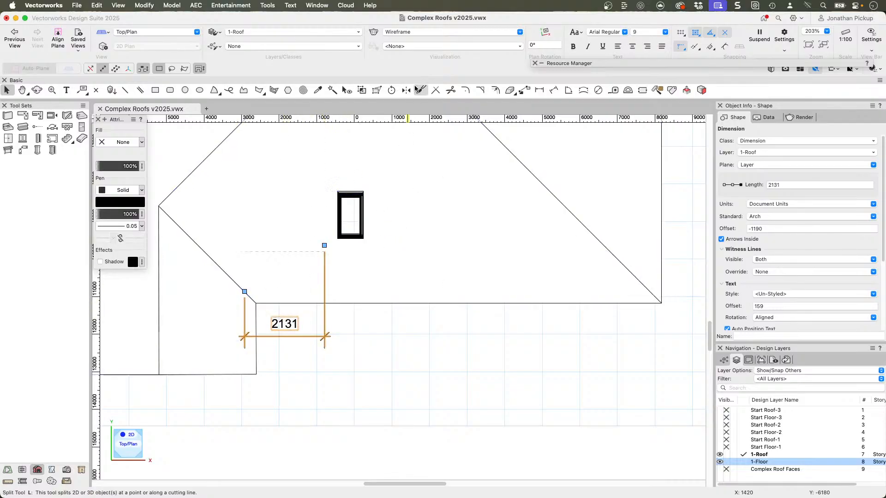
Set the skylight's offset from the corner to 2131 and delete the helper dimension
click(351, 236)
double_click(351, 236)
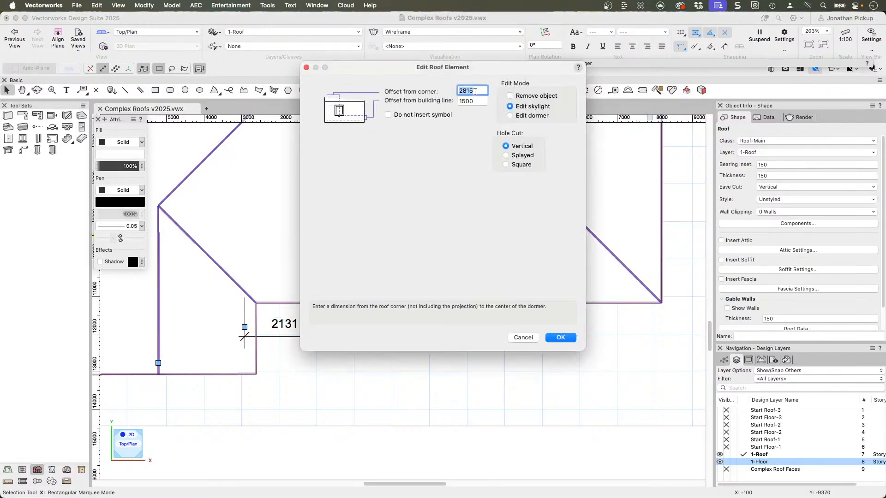
text(2131)
key(Return)
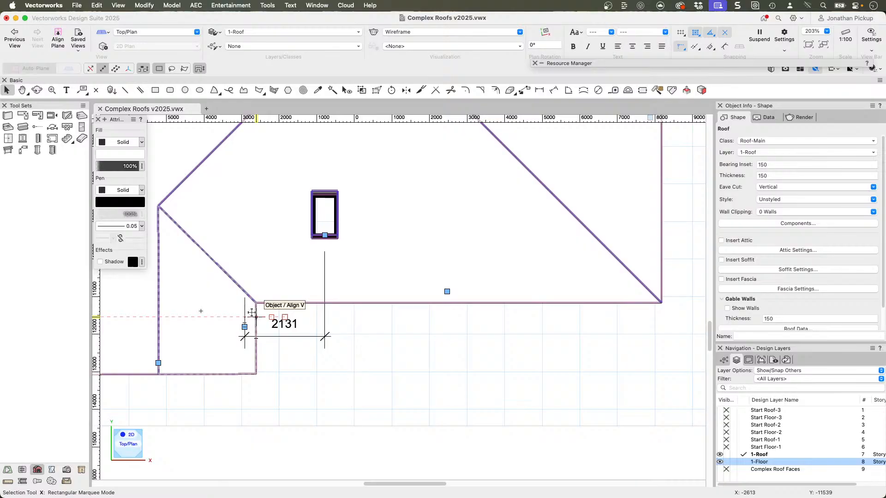
click(285, 326)
key(Delete)
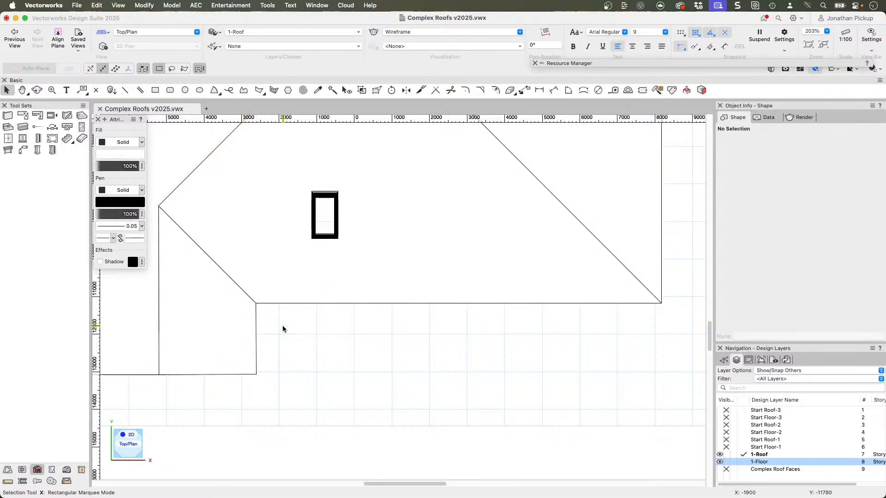
Try to insert another Velux Curb Mounted VCM 2246 symbol on the main roof while in a 3D view
mouse_move(370, 272)
ctrl+middle_down()
mouse_move(343, 233)
mouse_move(186, 160)
ctrl+middle_up()
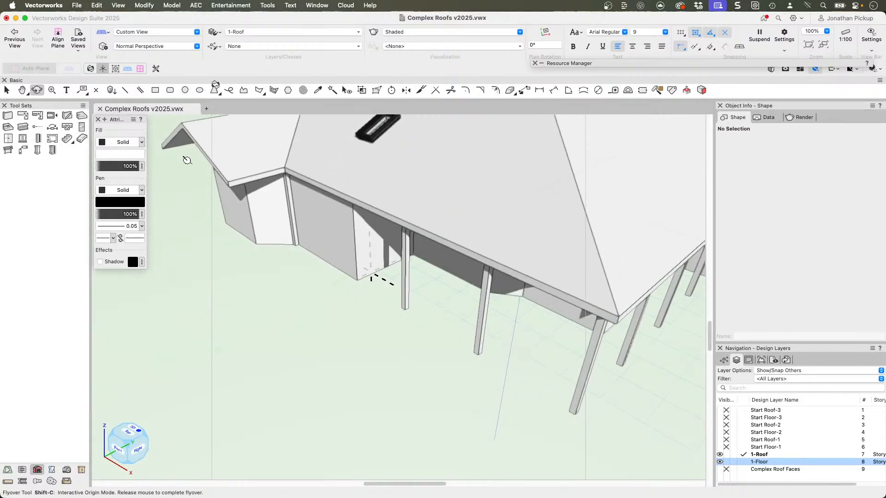
middle_drag(355, 161, 317, 288)
ctrl+middle_drag(375, 252, 397, 190)
scroll(415, 200, down, 3)
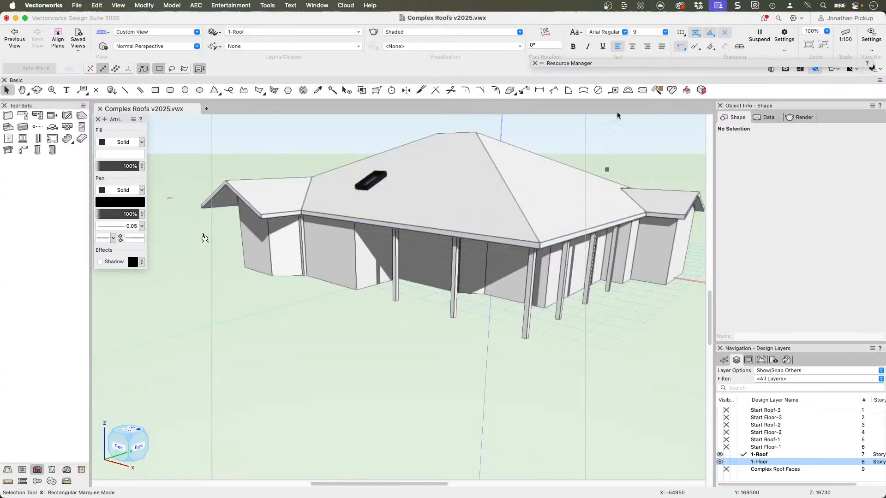
mouse_move(664, 63)
mouse_move(773, 103)
mouse_down()
mouse_move(746, 120)
mouse_move(575, 168)
mouse_move(508, 174)
mouse_move(516, 167)
mouse_up()
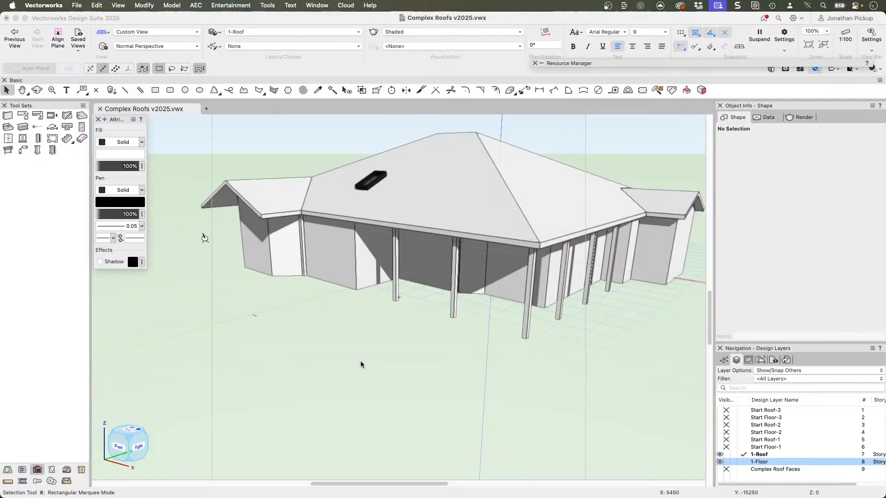
In Top/Plan view, insert the Velux Curb Mounted VCM 2246 symbol on the main roof's right-hand slope
key(F5)
middle_drag(579, 382, 512, 356)
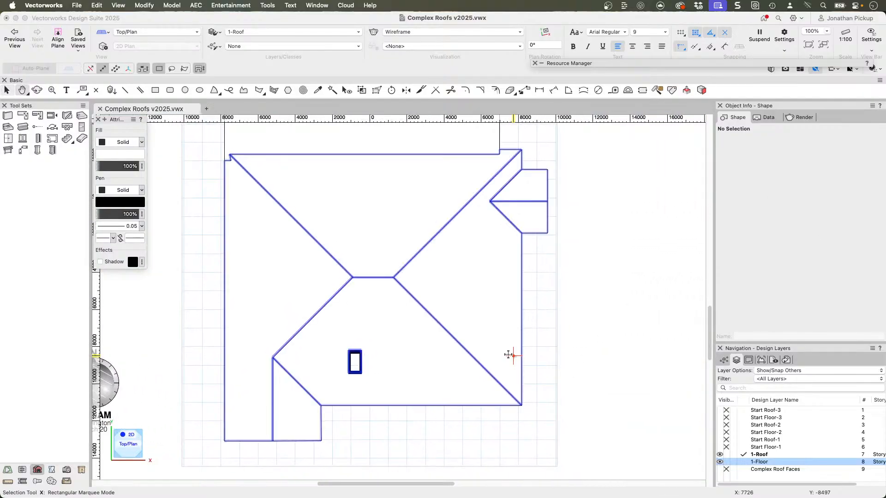
mouse_move(681, 66)
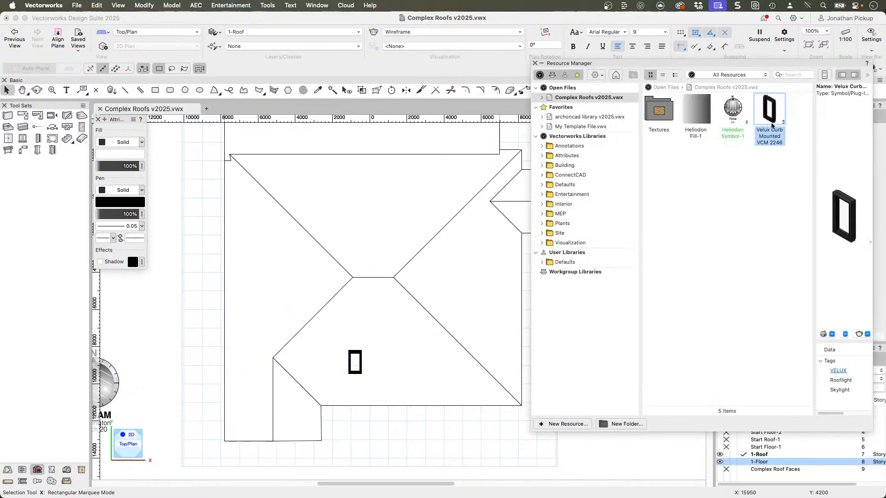
drag(771, 111, 503, 289)
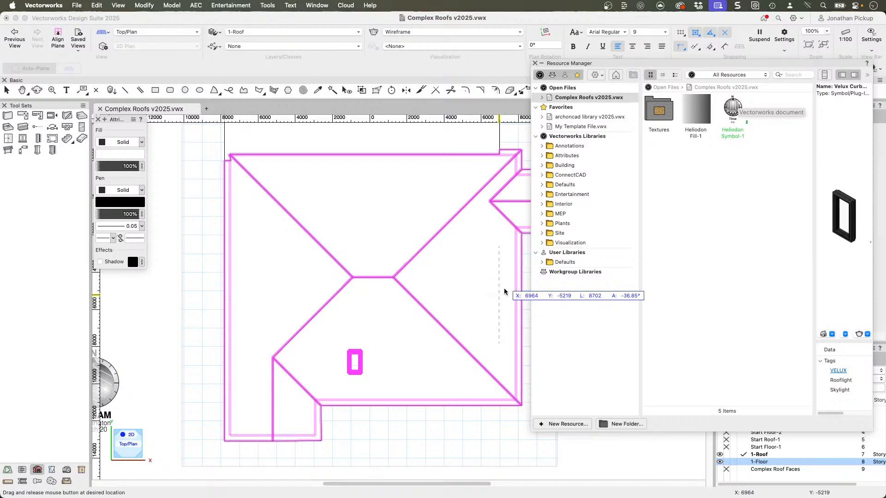
In a 3D view, change the skylight on the main roof's right-hand slope into a Gable dormer with a height of 1500
mouse_move(501, 301)
ctrl+middle_down()
mouse_move(408, 265)
mouse_move(358, 128)
ctrl+middle_up()
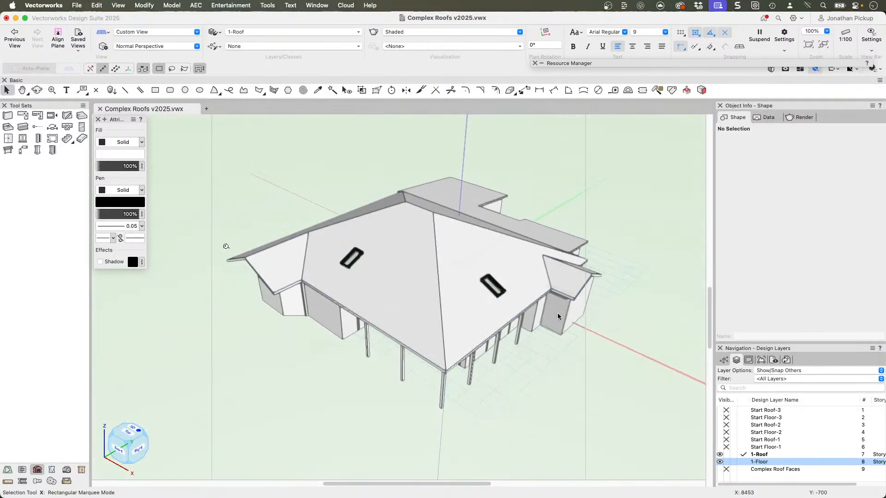
click(502, 299)
double_click(502, 299)
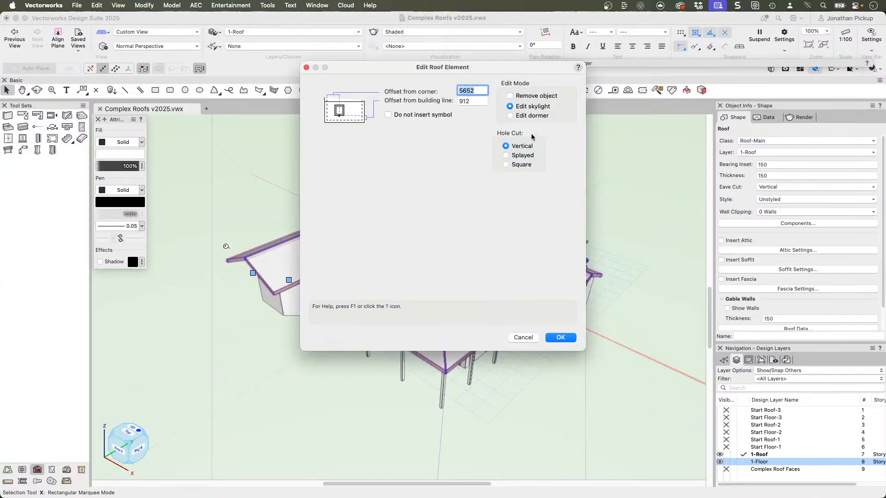
click(510, 115)
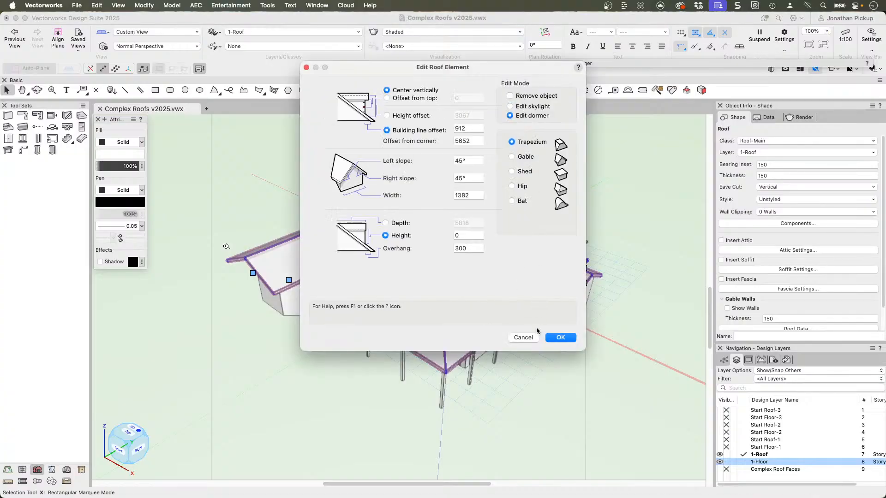
click(565, 342)
key(Return)
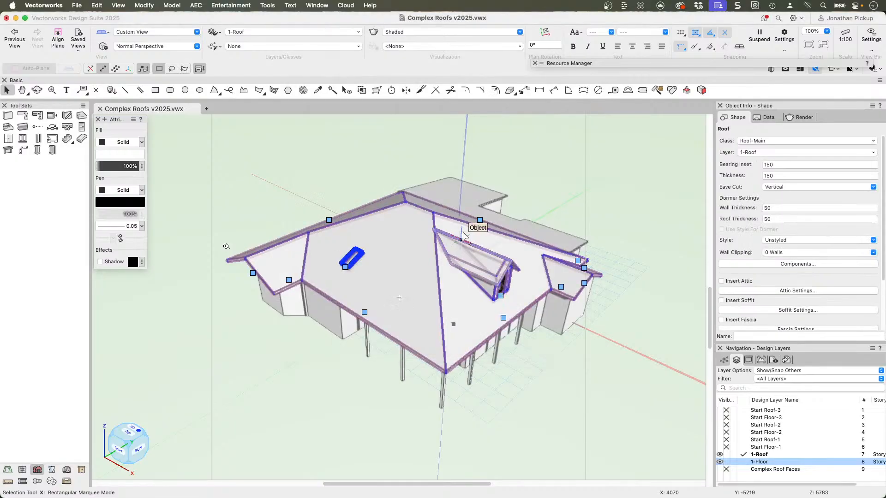
Set the dormer's building line offset to 1500, both side slopes to 30°, and its width and height to 1200
ctrl+middle_drag(529, 291, 457, 240)
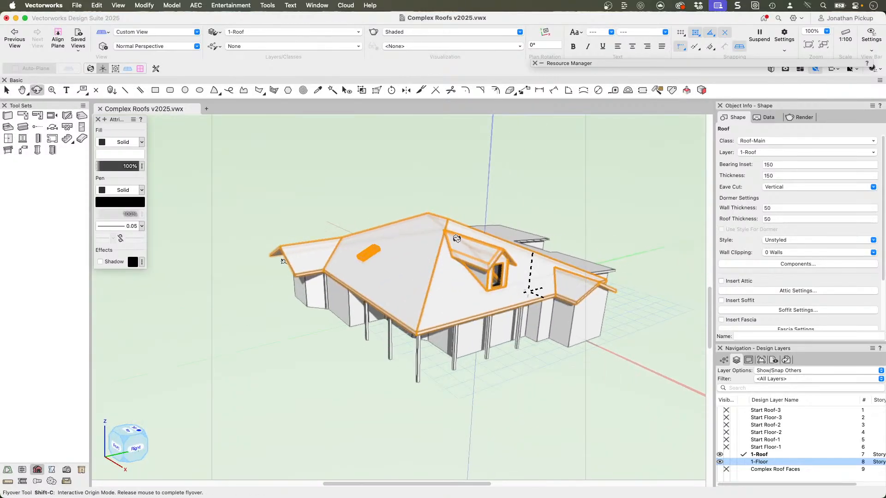
scroll(472, 237, up, 4)
ctrl+middle_drag(546, 300, 435, 277)
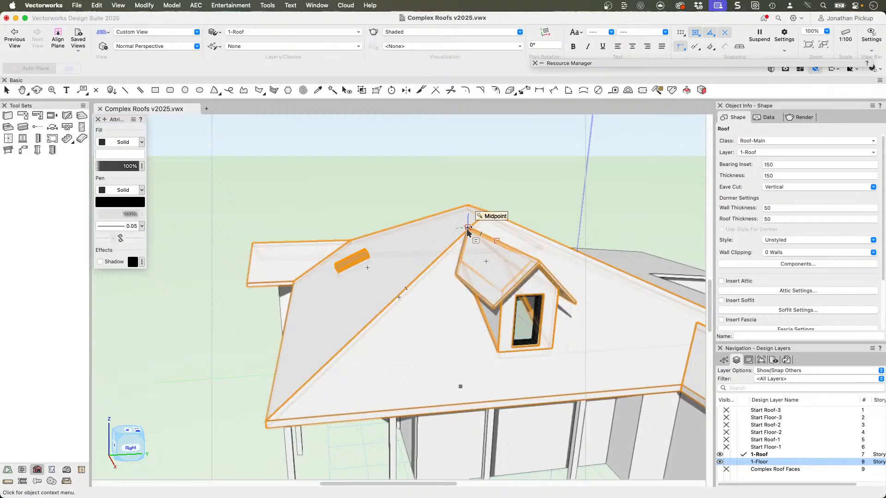
ctrl+middle_drag(468, 229, 462, 275)
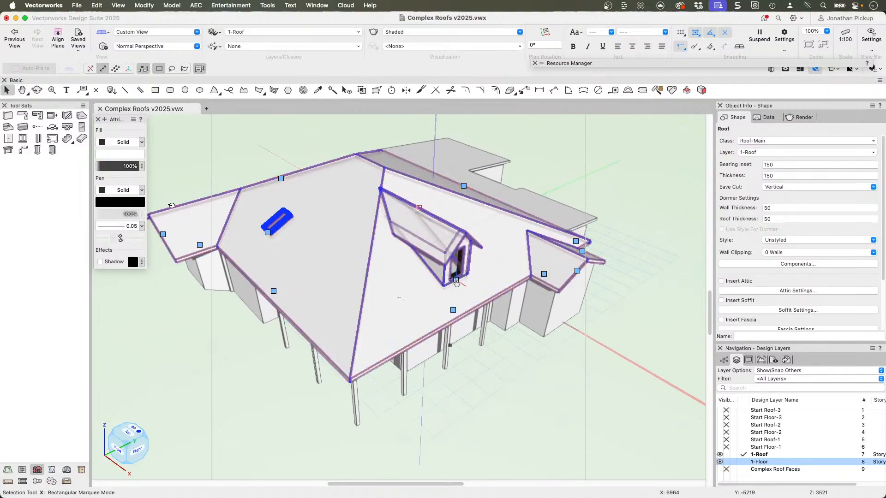
click(456, 281)
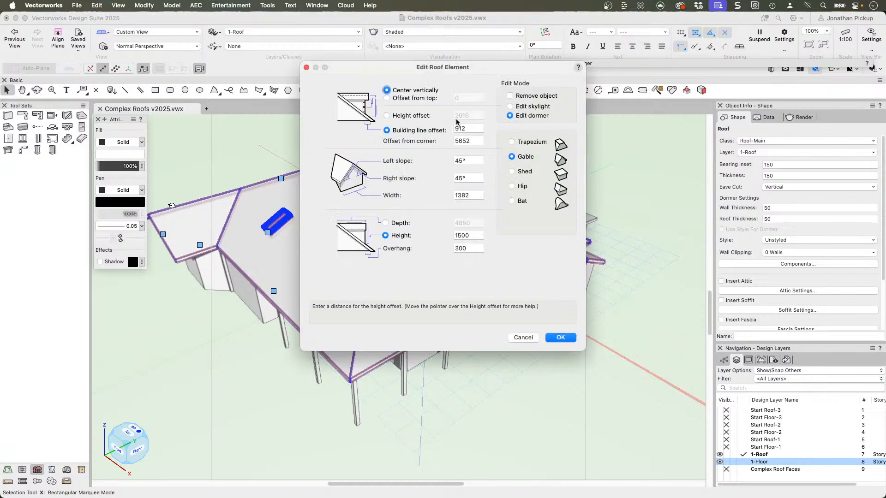
double_click(470, 131)
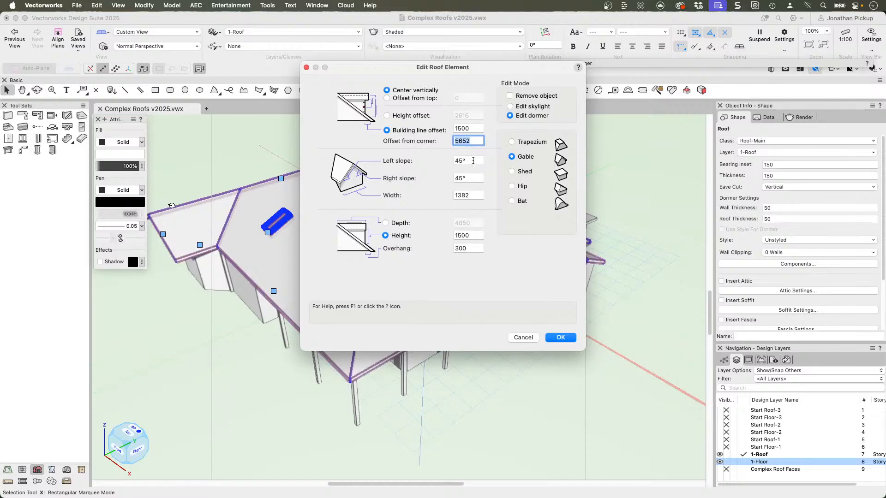
key(Tab)
text(30)
key(Tab)
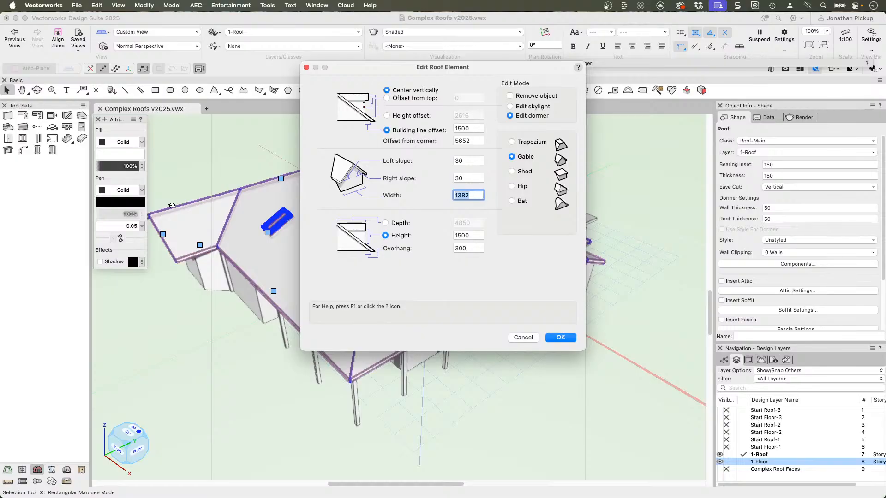
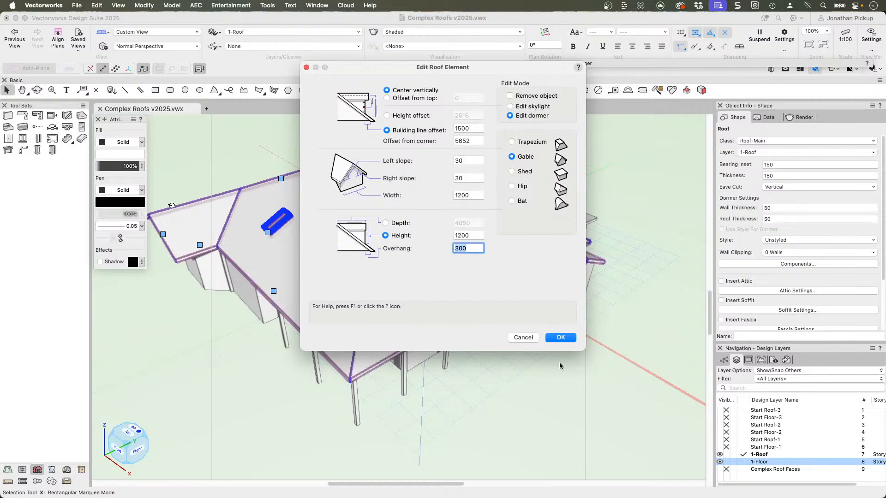
click(561, 338)
Check the dormer's settings, then set the roof's dormer wall thickness and dormer roof thickness to 150
super+middle_drag(415, 222, 368, 200)
scroll(414, 232, up, 5)
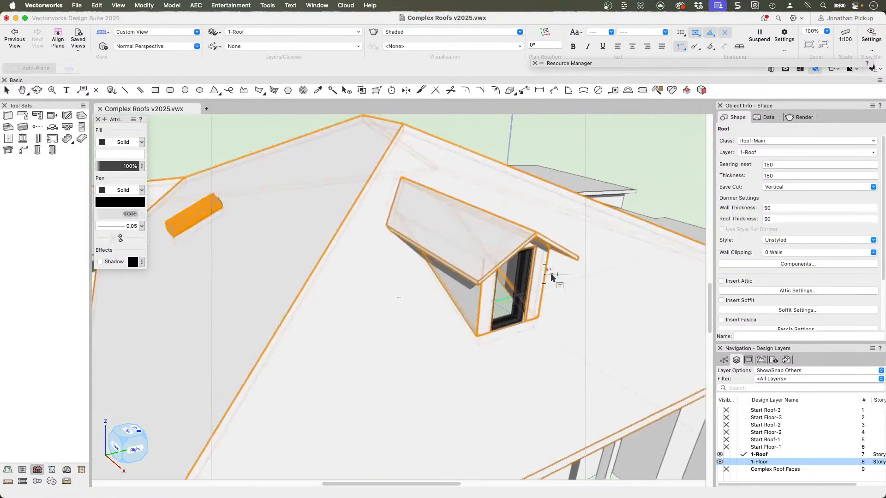
super+middle_drag(550, 273, 472, 248)
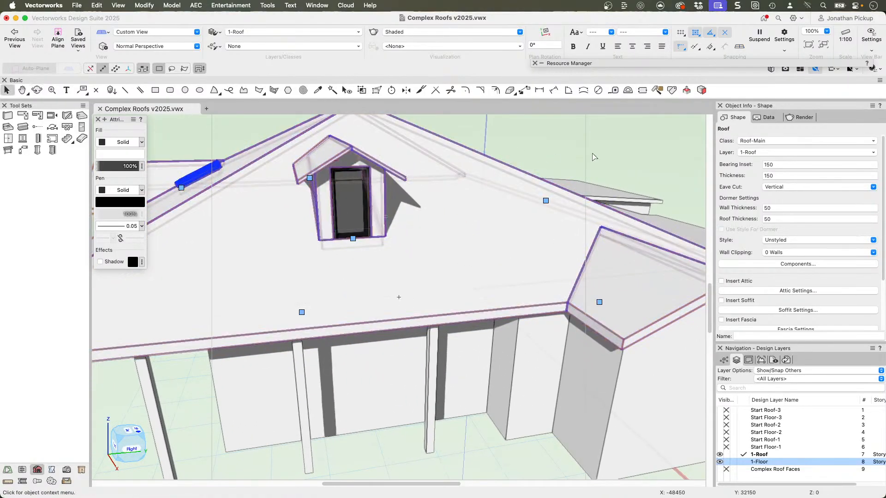
double_click(353, 239)
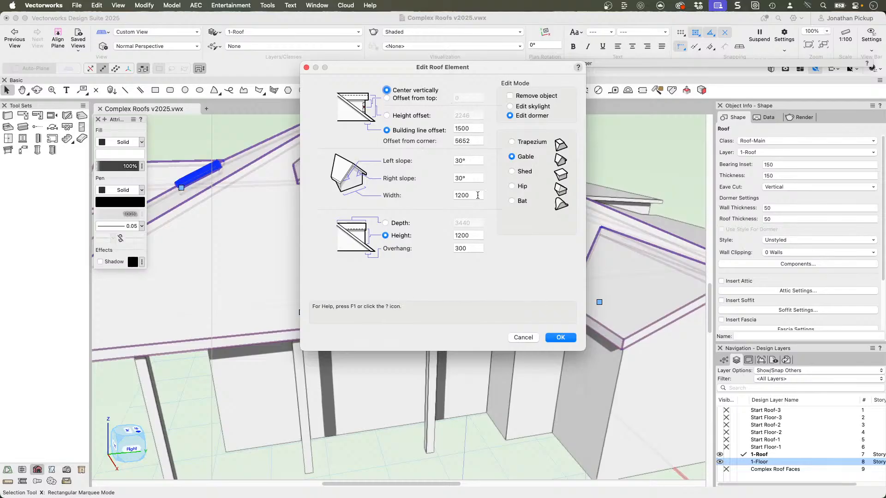
key(Return)
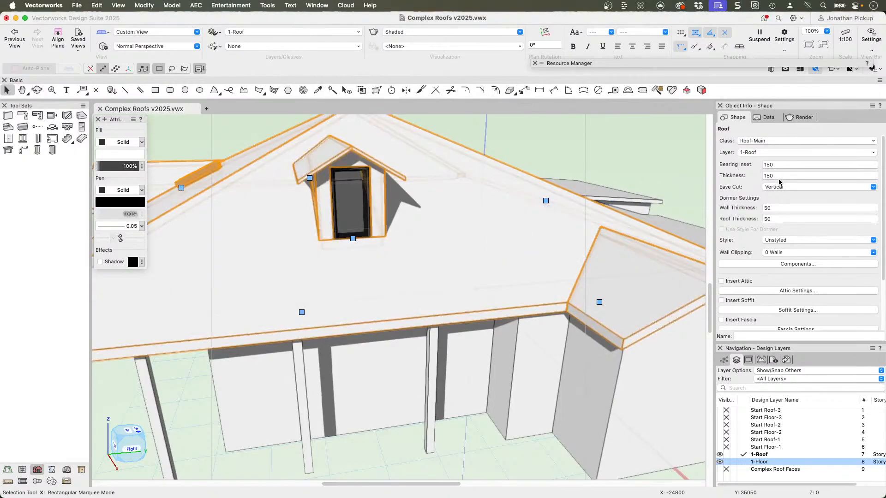
double_click(780, 211)
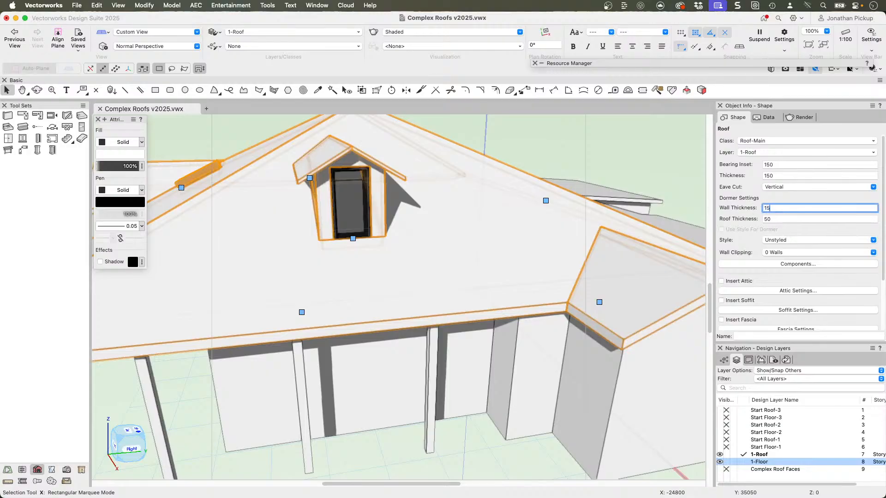
key(Tab)
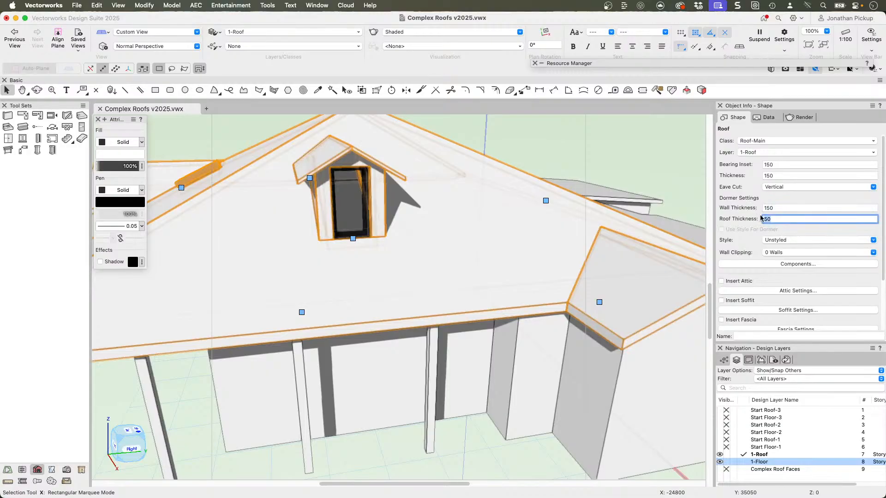
key(Tab)
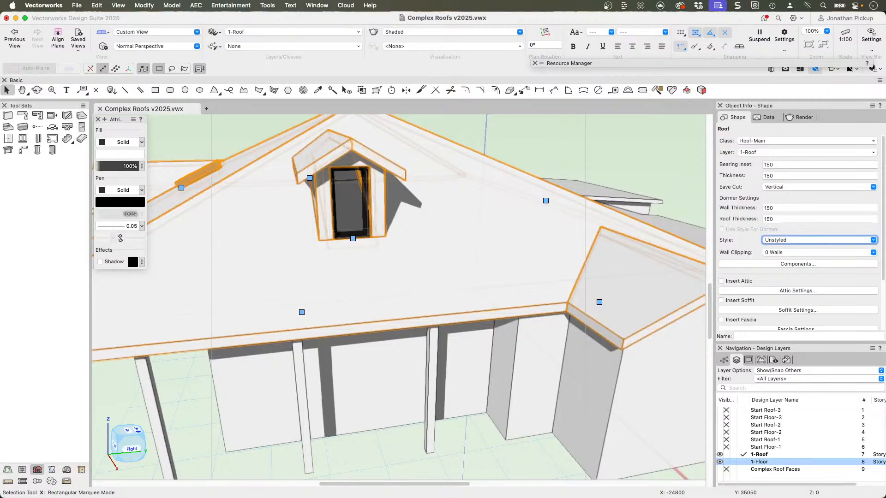
Delete the separate flat roof over the rear wing of the house
ctrl+middle_drag(433, 208, 508, 223)
scroll(483, 225, down, 3)
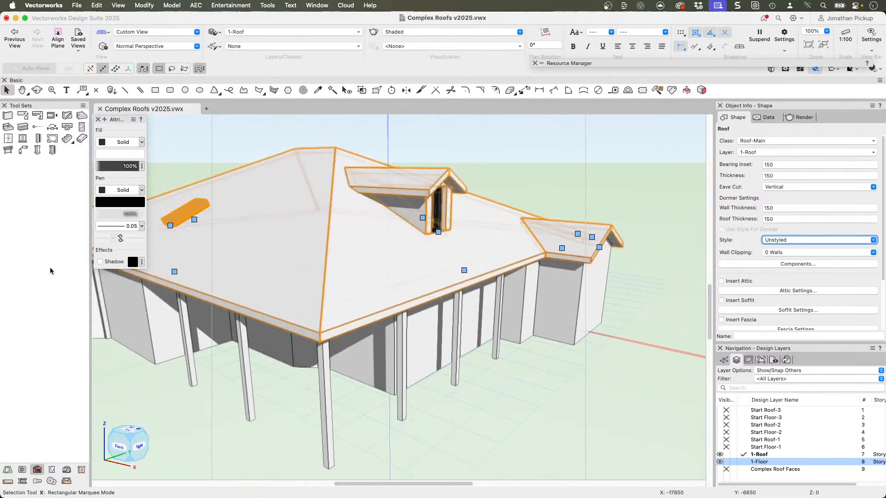
click(286, 256)
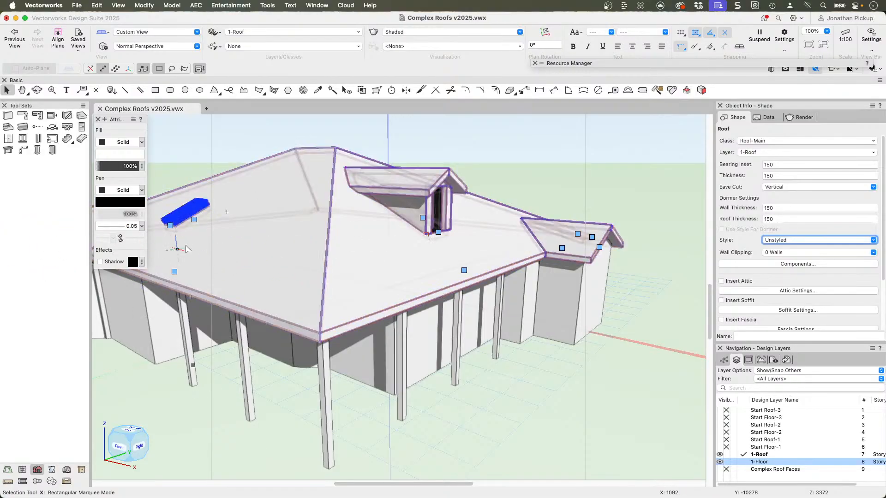
scroll(257, 244, down, 3)
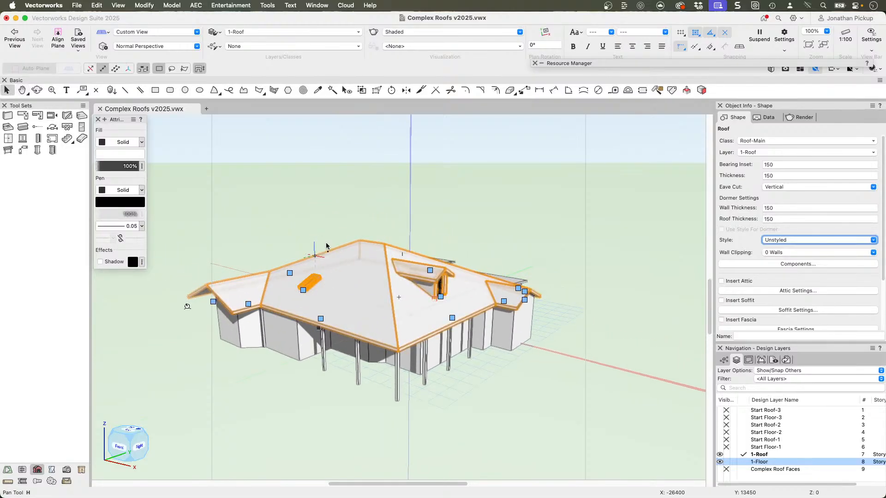
key(shift+c)
drag(376, 223, 376, 226)
super+middle_drag(351, 243, 352, 243)
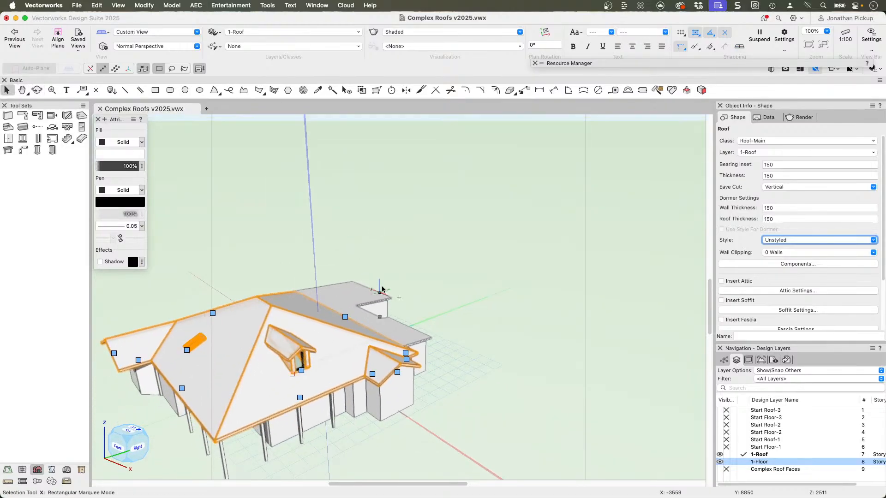
super+middle_drag(382, 289, 89, 340)
click(276, 303)
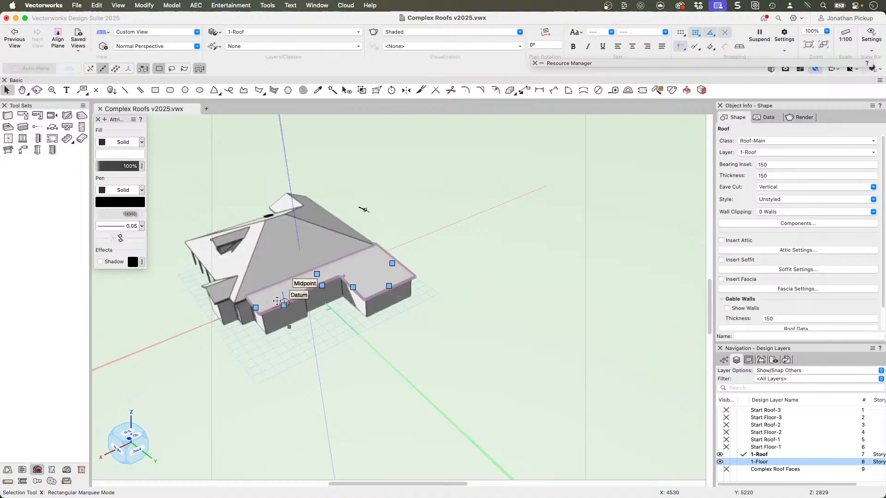
key(Delete)
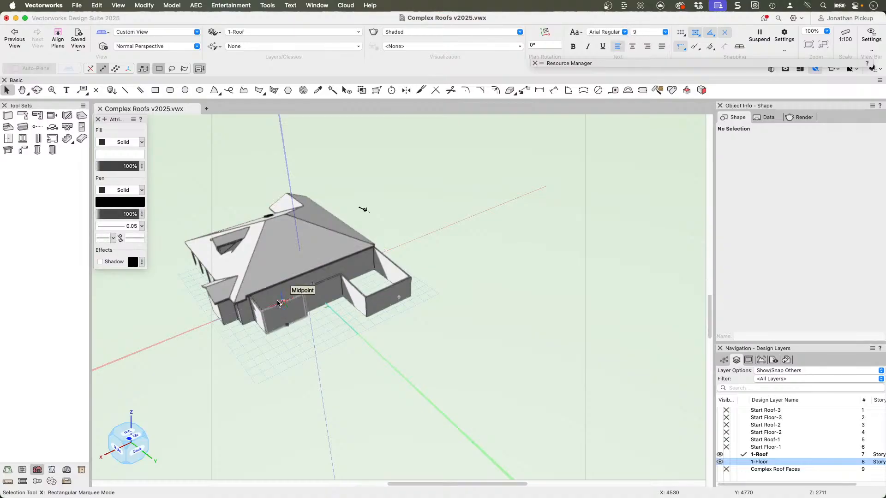
Switch to the Top/Plan view and make the 1-Floor layer active
key(F5)
mouse_move(336, 165)
mouse_down()
mouse_move(509, 265)
mouse_move(495, 259)
mouse_up()
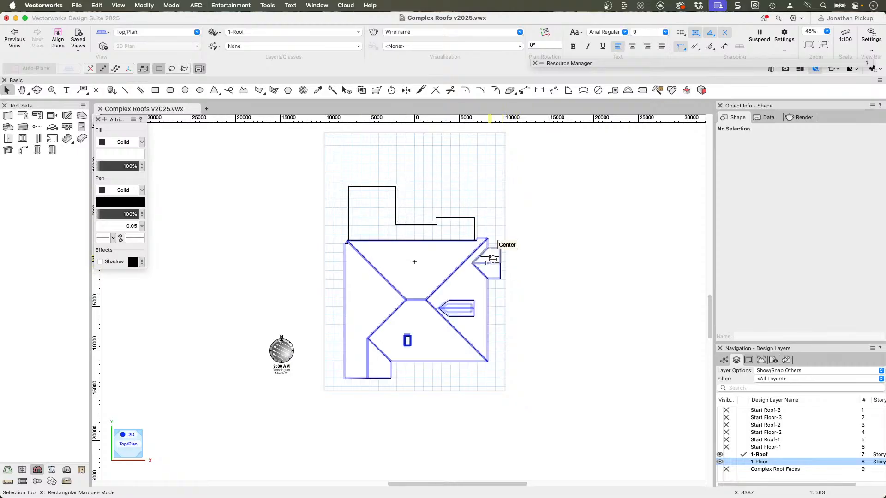
click(743, 462)
Create a roof from the rear wing's eight walls with a bearing height of 2400 and an eave overhang of 300
drag(316, 172, 488, 248)
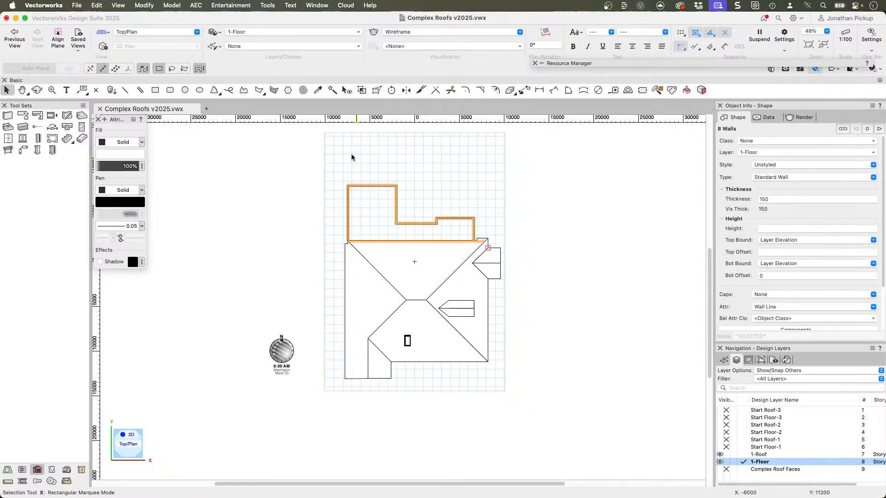
scroll(416, 204, up, 5)
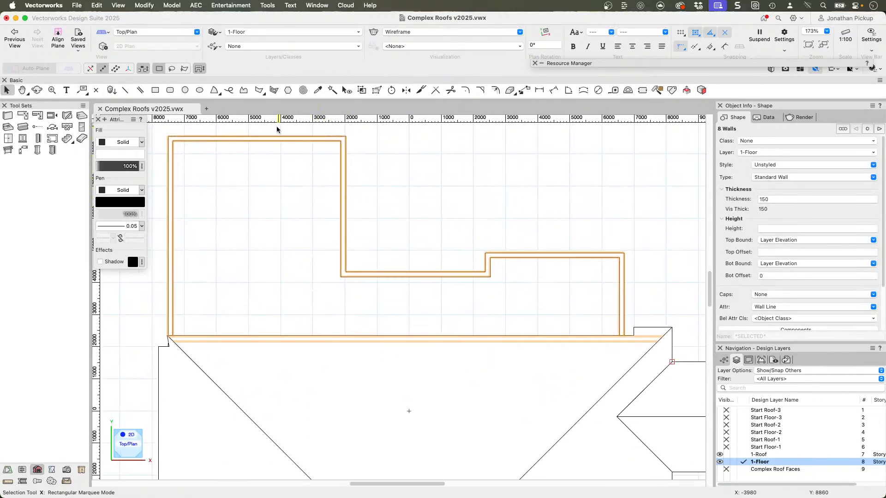
click(196, 6)
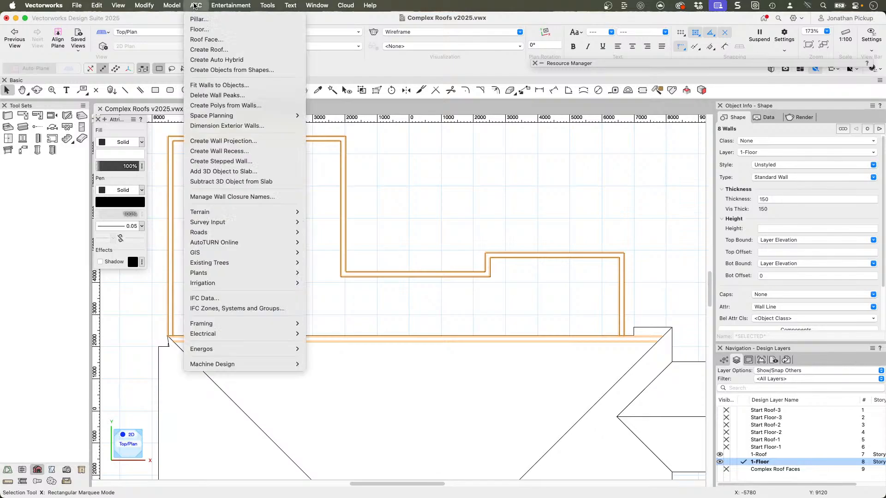
click(213, 49)
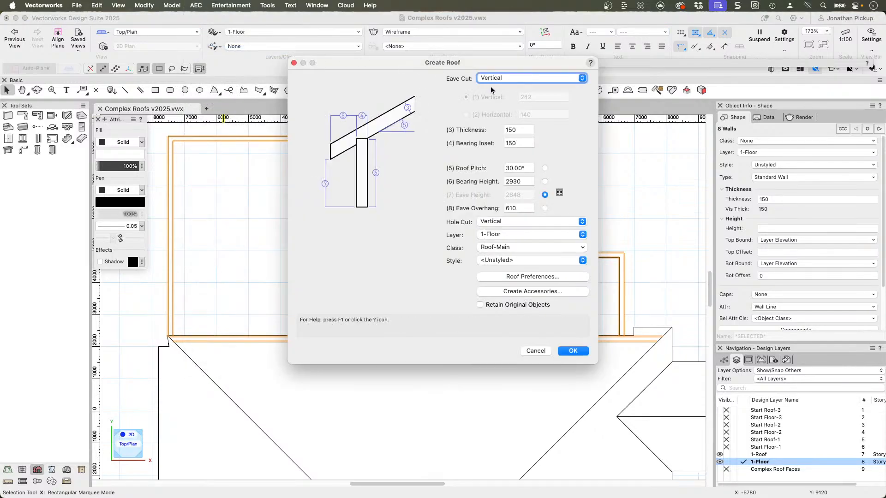
double_click(525, 181)
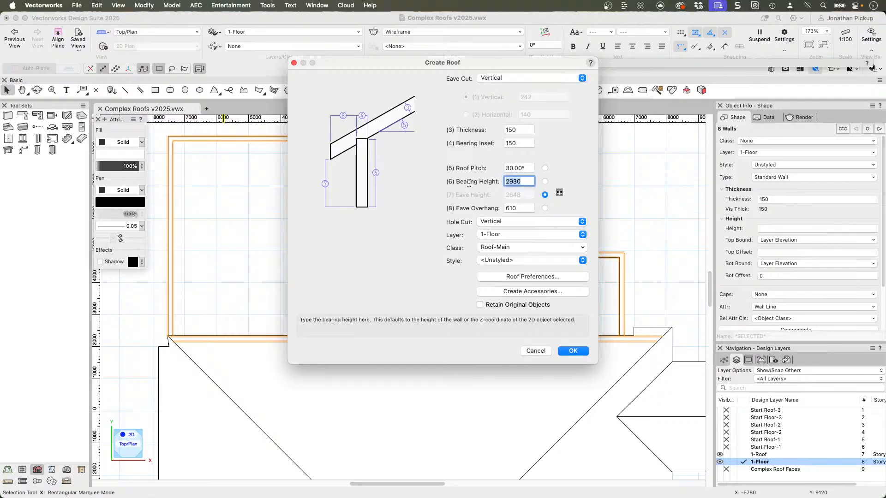
text(2400)
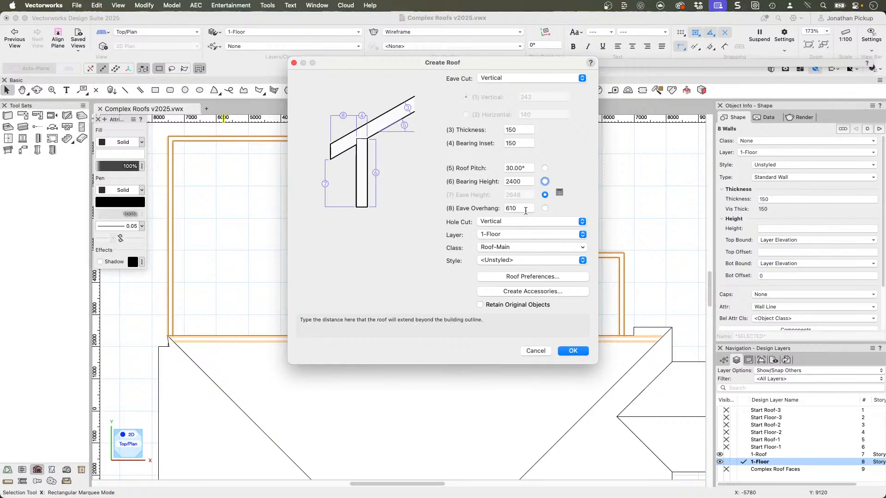
key(Tab)
text(300)
key(Tab)
click(567, 351)
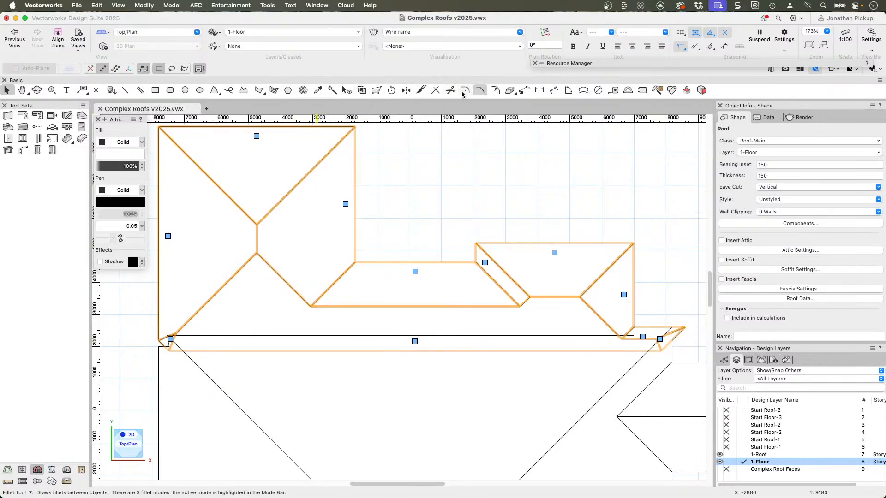
Delete the surplus vertices at the new rear roof's lower right-hand end with the Reshape tool
click(377, 90)
click(152, 68)
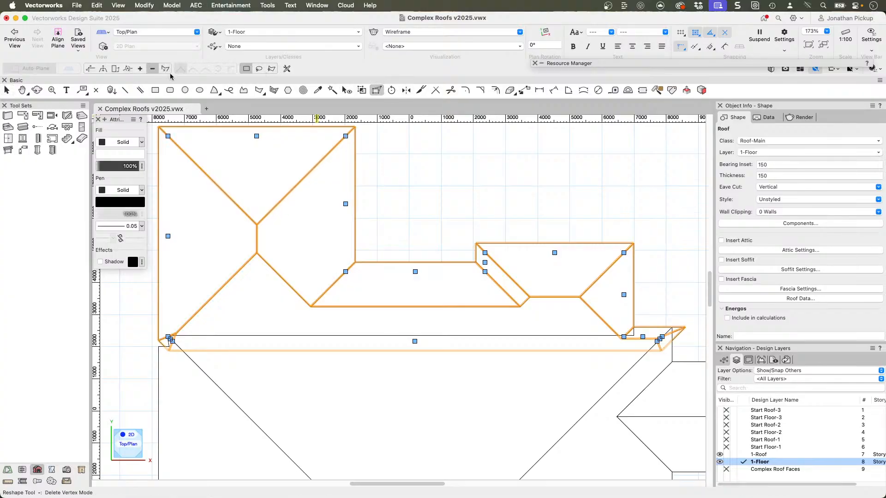
click(658, 341)
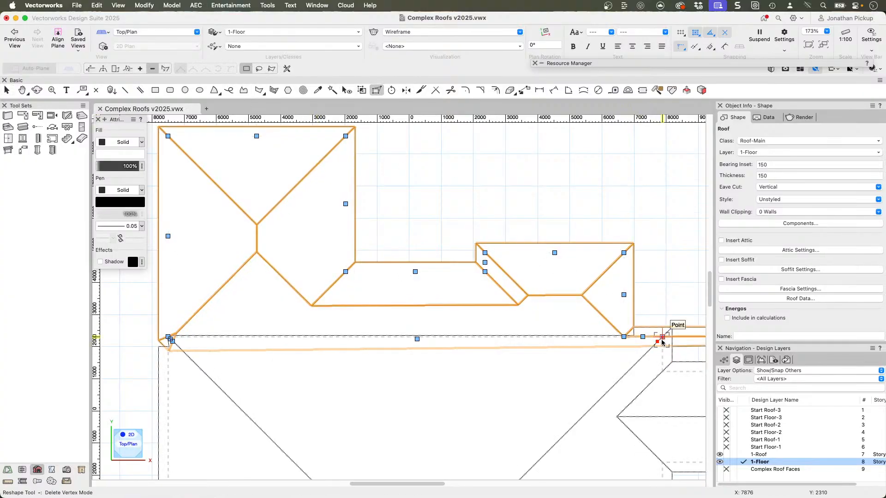
click(661, 338)
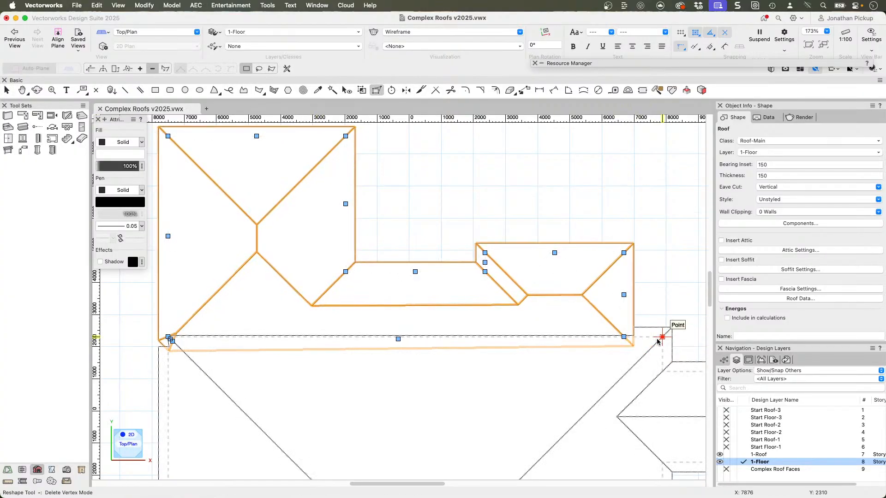
Delete the surplus vertex at the rear roof's lower left-hand corner and make its long edge against the main roof a gable with eave overhang 0
click(172, 341)
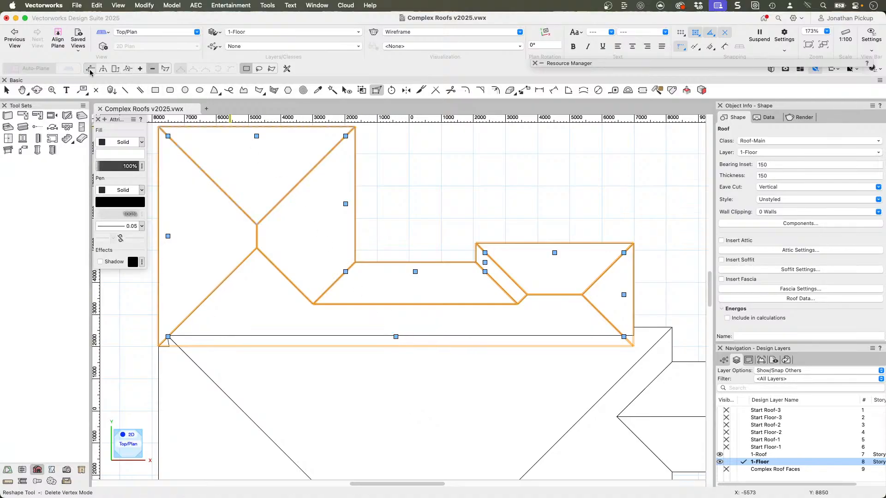
click(6, 90)
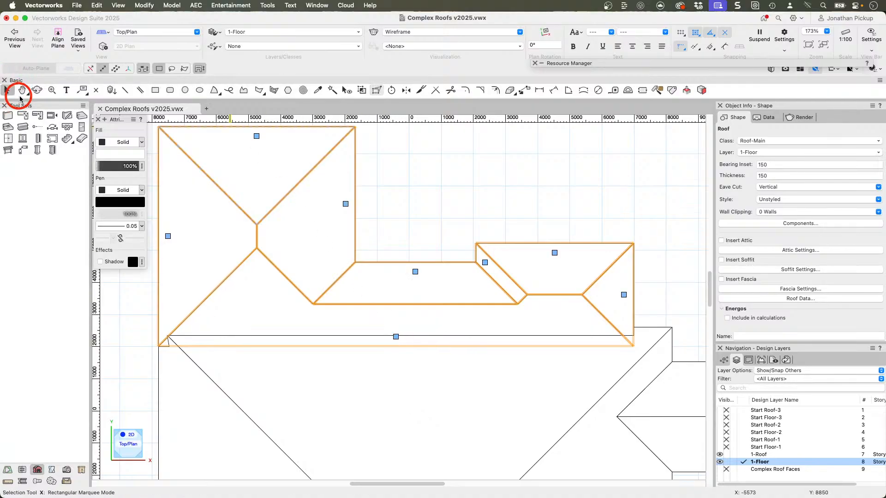
double_click(396, 337)
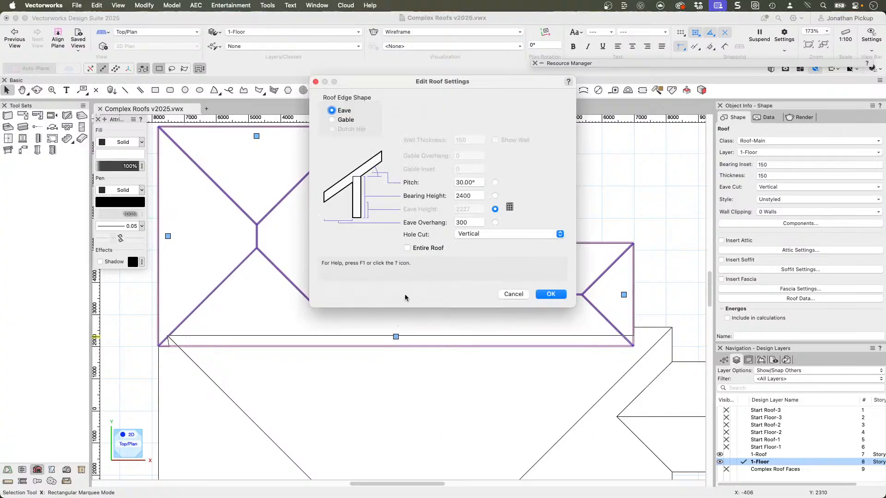
click(346, 120)
double_click(471, 223)
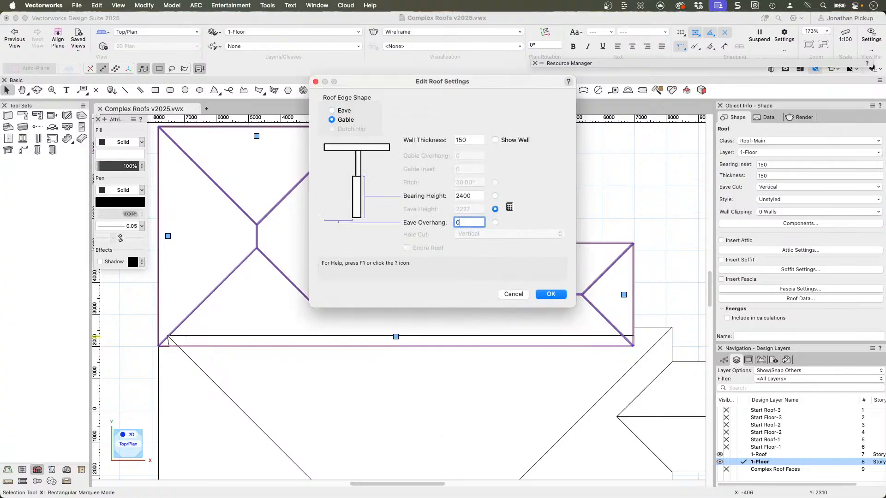
text(0)
key(Return)
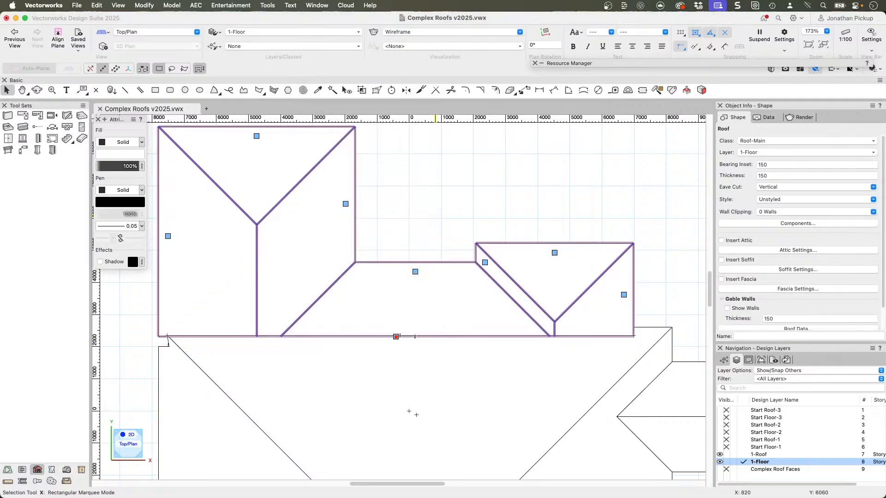
Change the rear roof's right-hand end, the middle recessed edge and the short step edge beside it from eave to gable
click(623, 294)
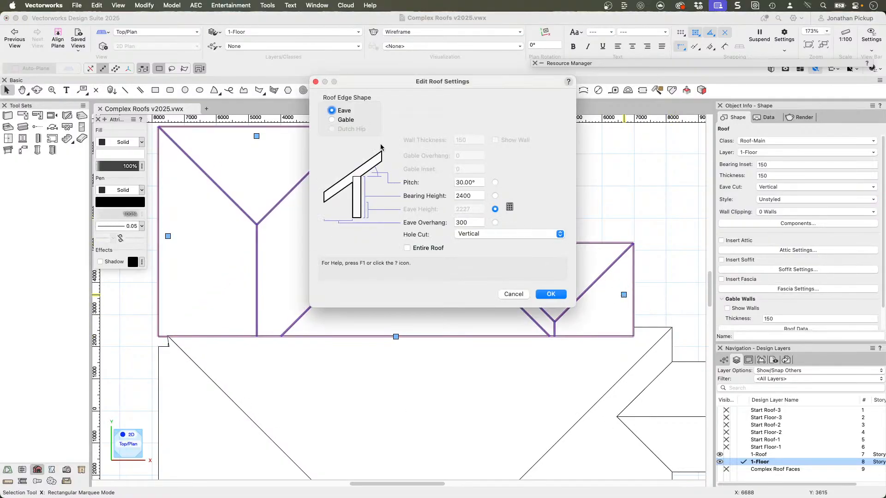
click(332, 119)
key(Return)
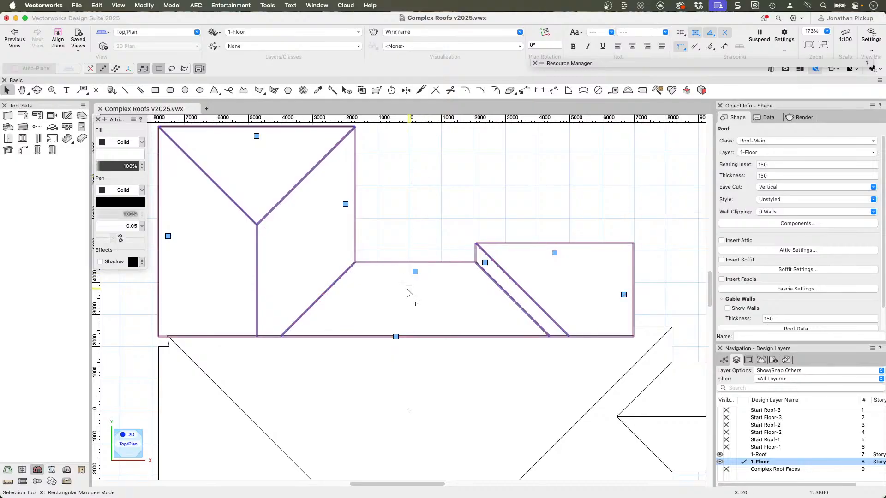
click(415, 272)
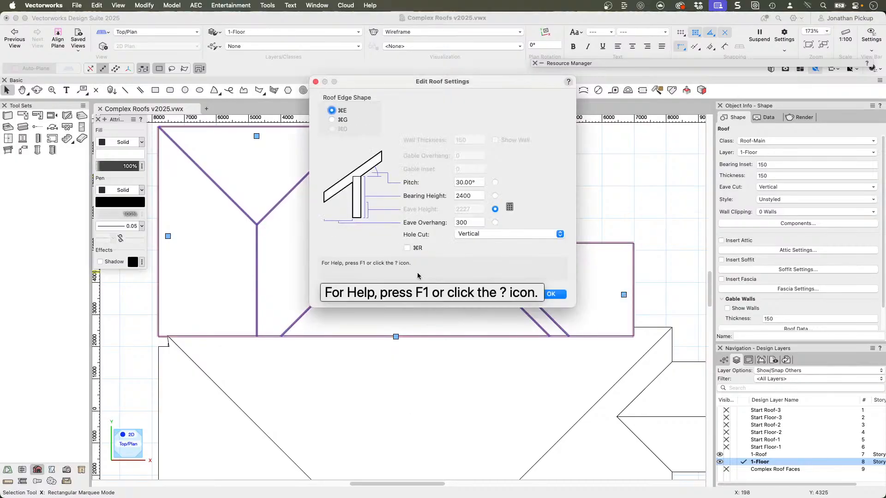
key(Return)
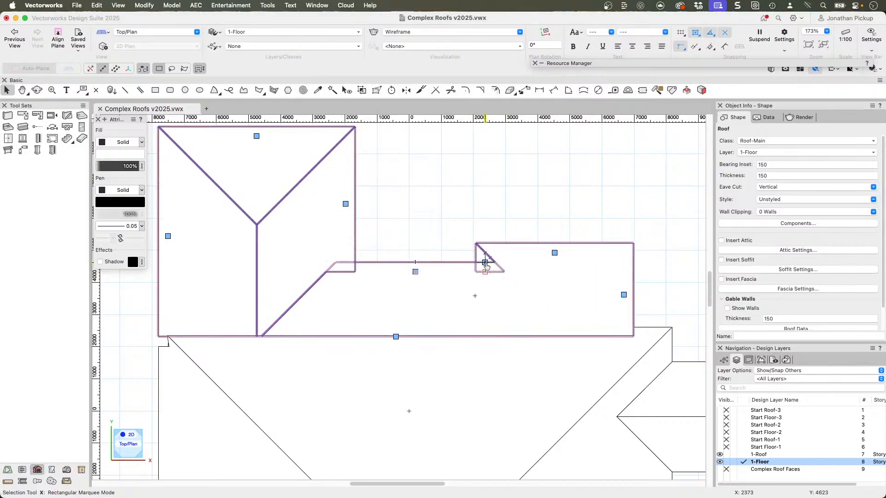
click(485, 266)
click(331, 121)
key(Return)
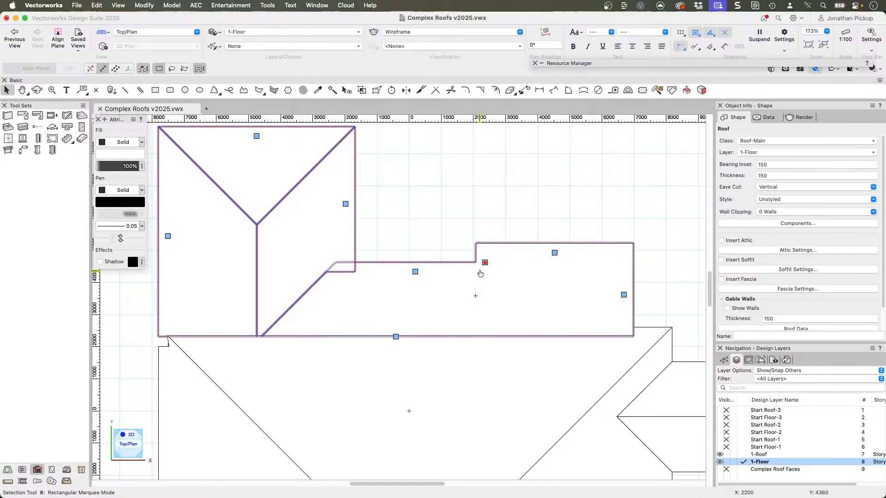
Make both side edges of the rear roof's left-hand block and the outer edge of its right-hand block gables
click(168, 237)
click(332, 120)
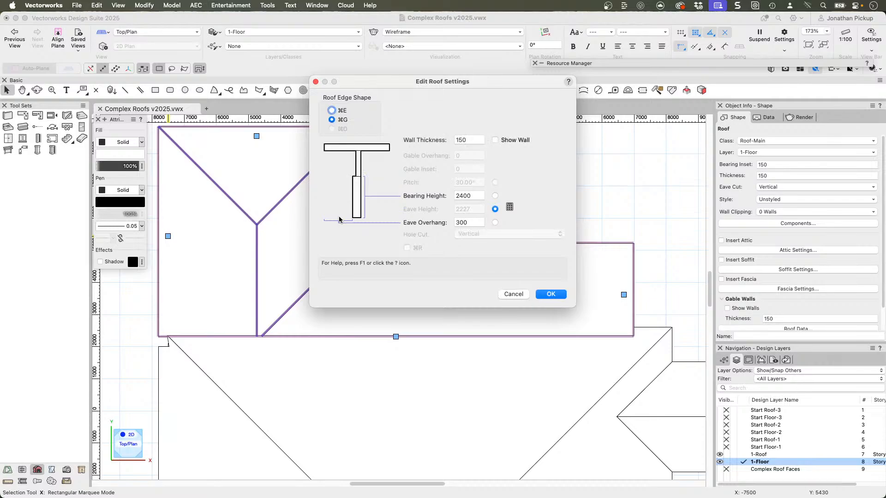
key(Return)
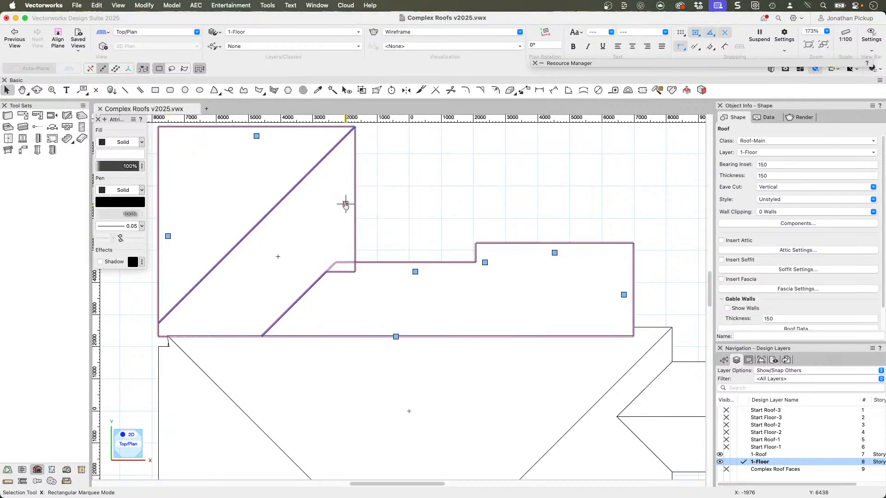
click(346, 203)
key(Return)
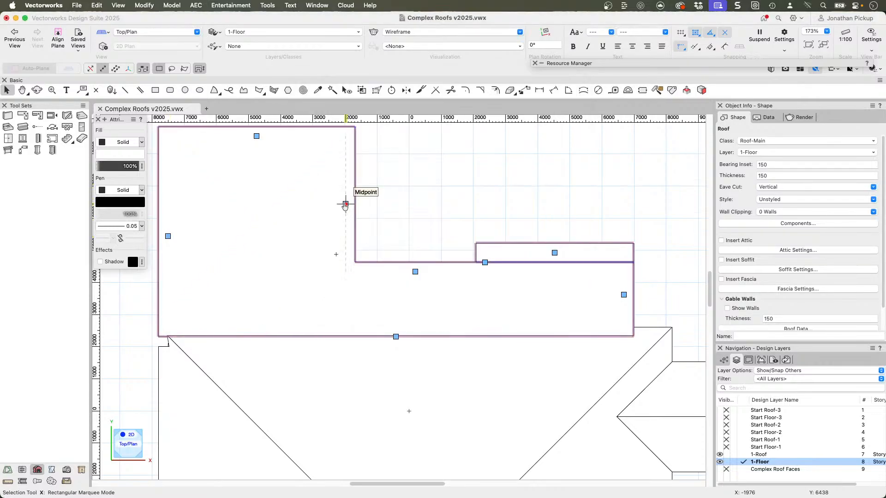
click(555, 253)
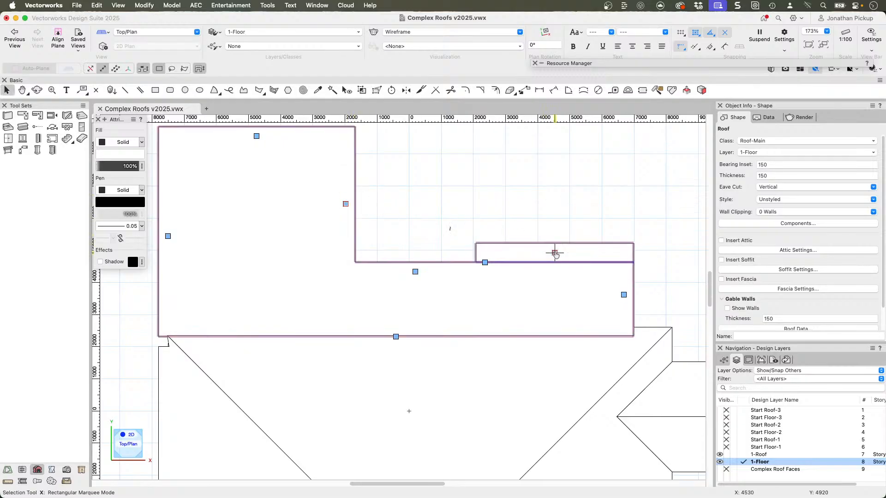
click(555, 253)
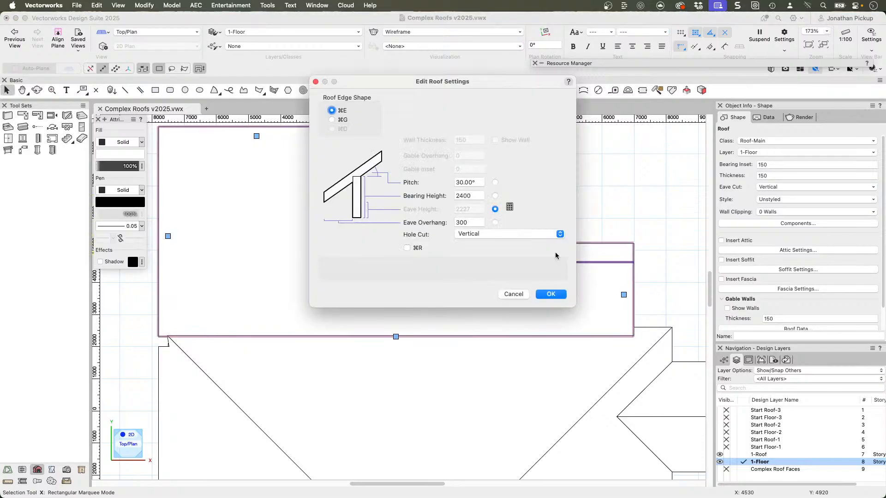
key(super+g)
key(Return)
Set the pitch of the rear roof's one remaining eave edge to 5° in a 3D view
mouse_move(552, 253)
super+middle_down()
mouse_move(318, 171)
mouse_move(198, 76)
super+middle_up()
super+middle_drag(421, 208, 410, 184)
click(587, 243)
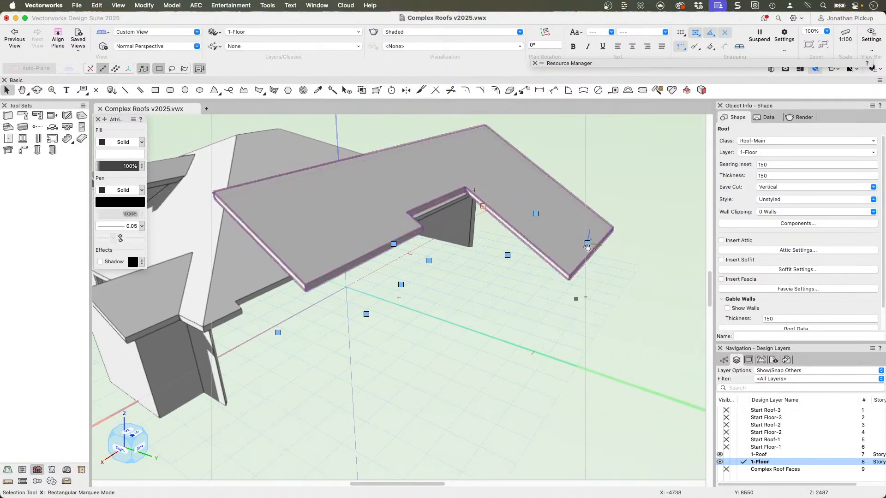
click(478, 185)
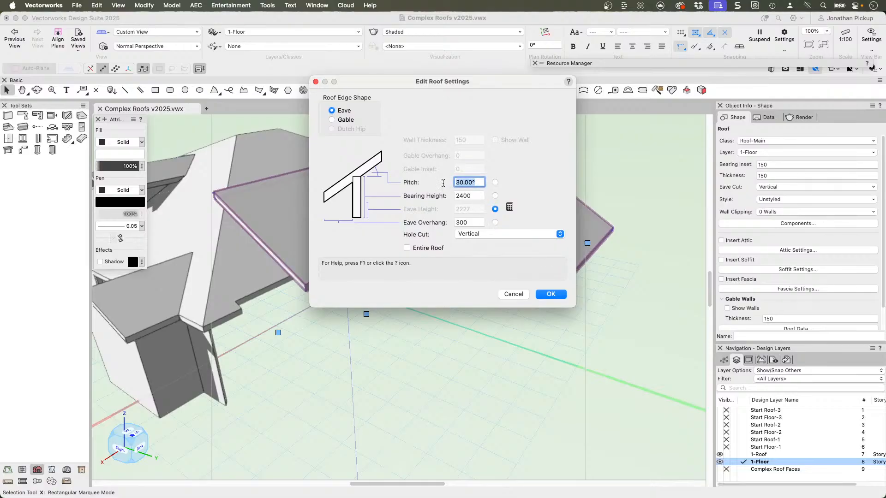
text(5)
key(Return)
Examine the rear roof's junction with the main roof and the whole house from several angles, and clear the selection
ctrl+middle_drag(359, 260, 524, 229)
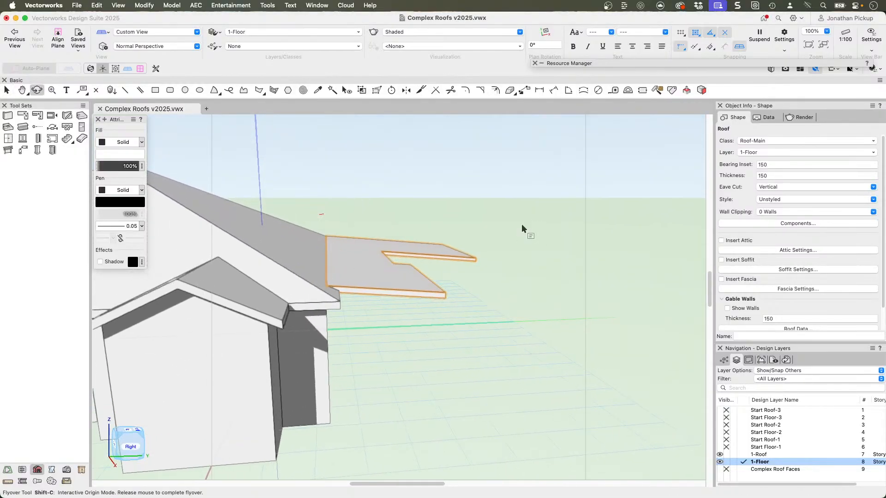
ctrl+middle_drag(333, 305, 271, 172)
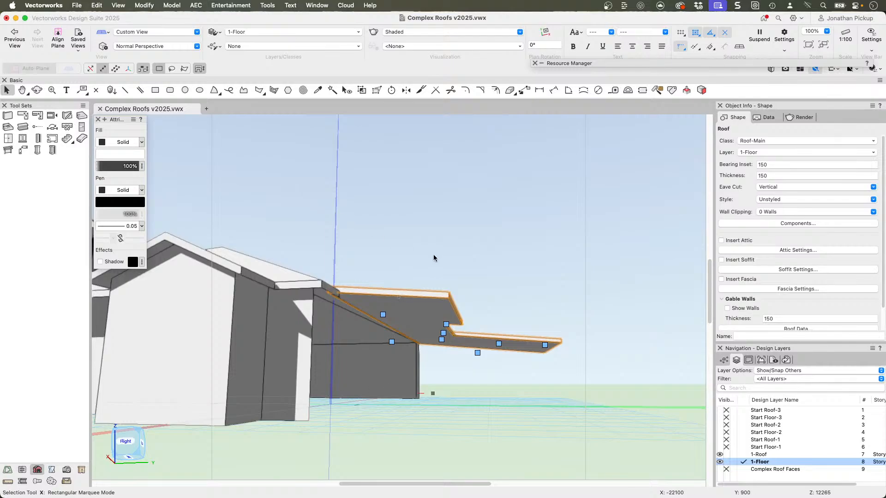
ctrl+middle_drag(433, 254, 469, 297)
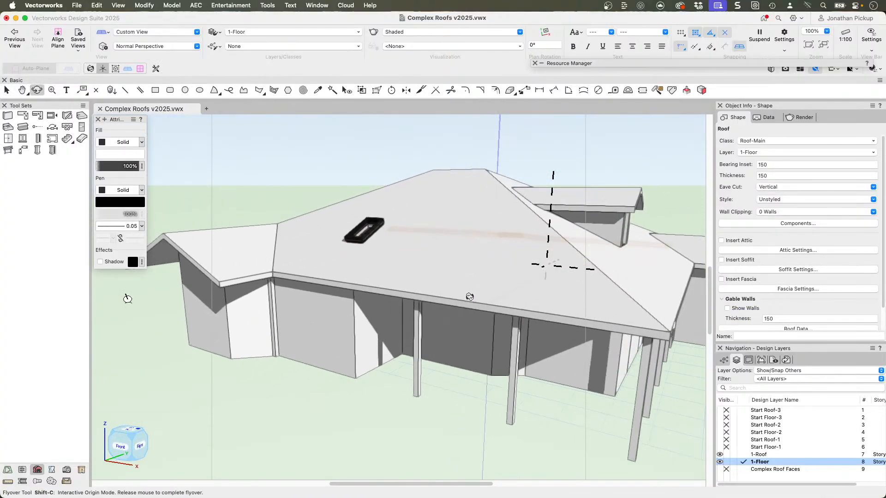
middle_drag(534, 267, 480, 277)
scroll(475, 288, down, 2)
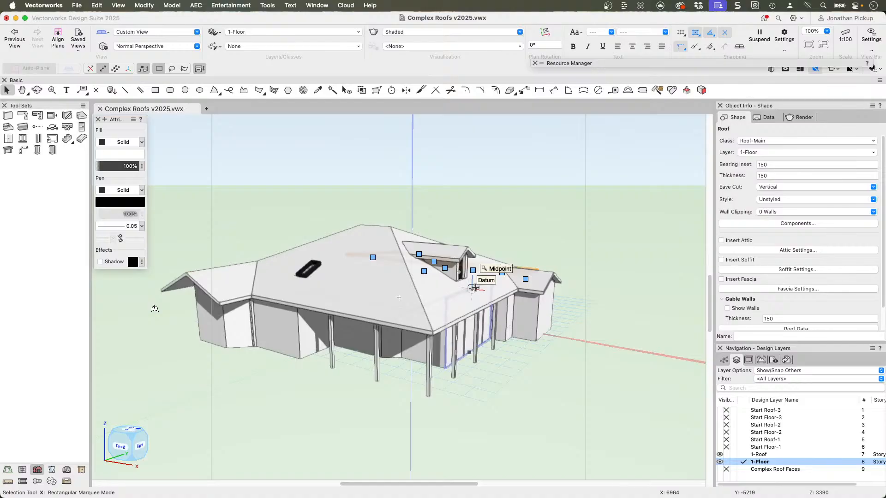
key(u)
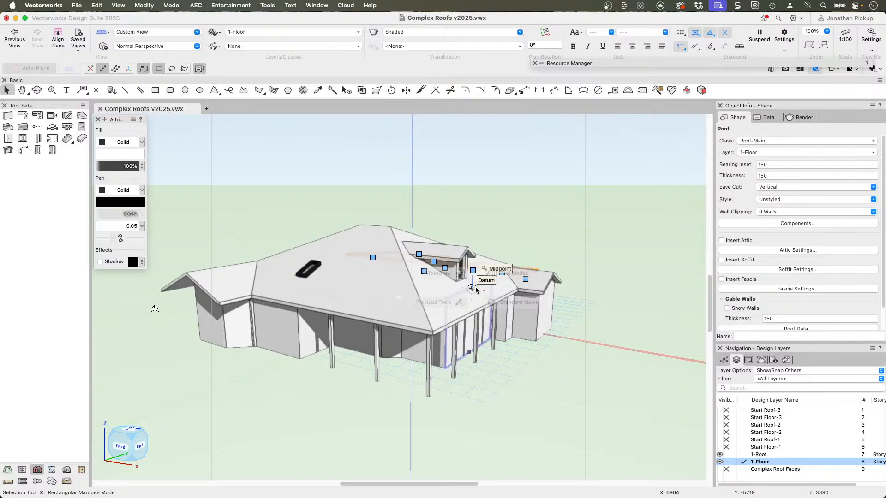
click(492, 223)
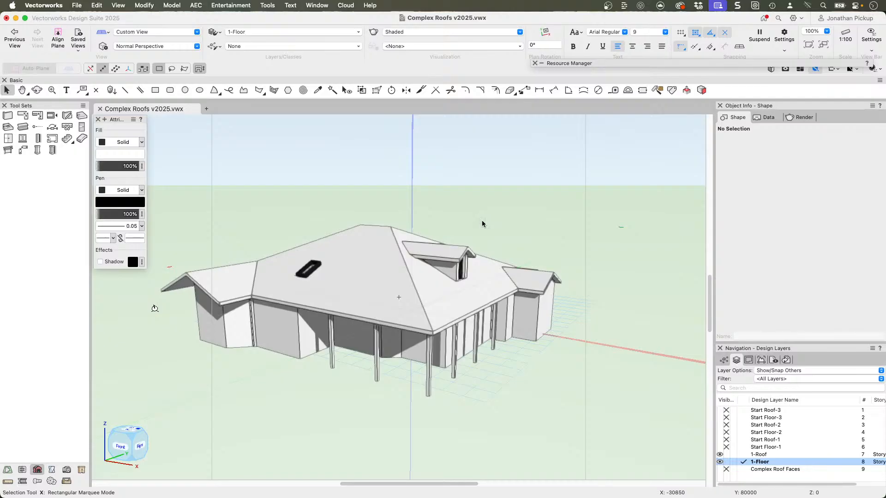
Switch to Safari and open the Roofs course in the Vectorworks Training Skool classroom
key(super+Tab)
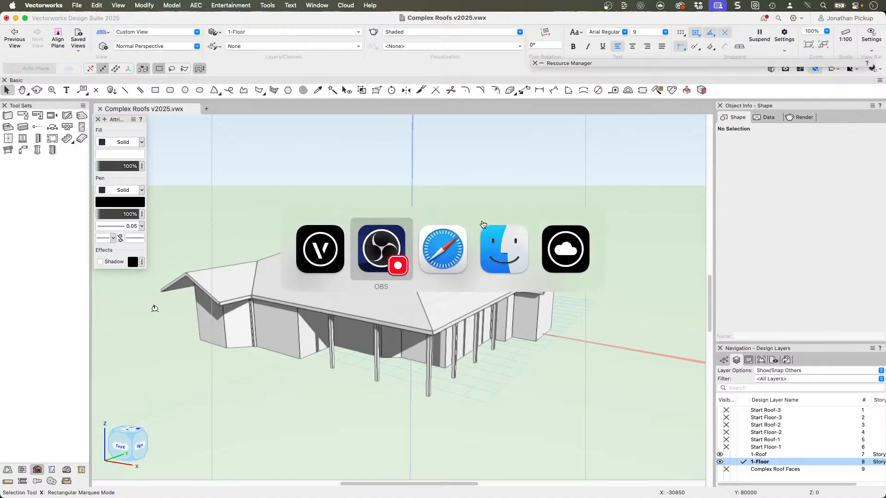
key(super+Tab)
key(super+Tab)
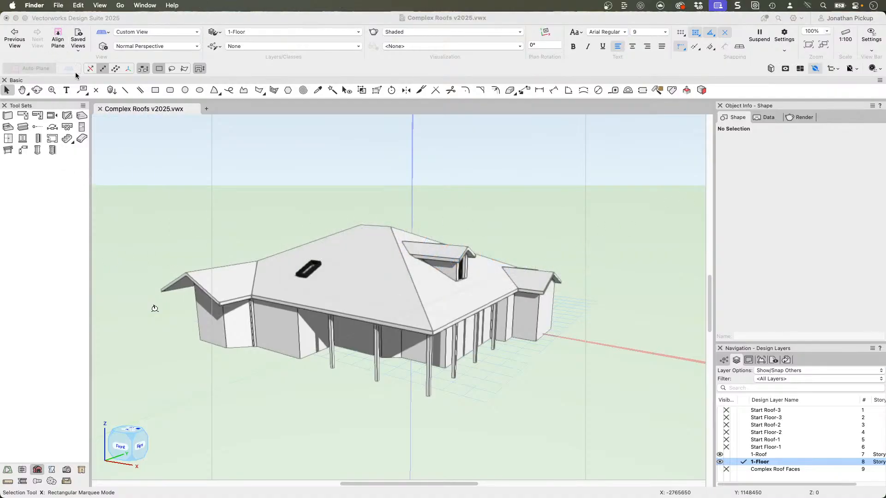
key(super+Tab)
click(508, 250)
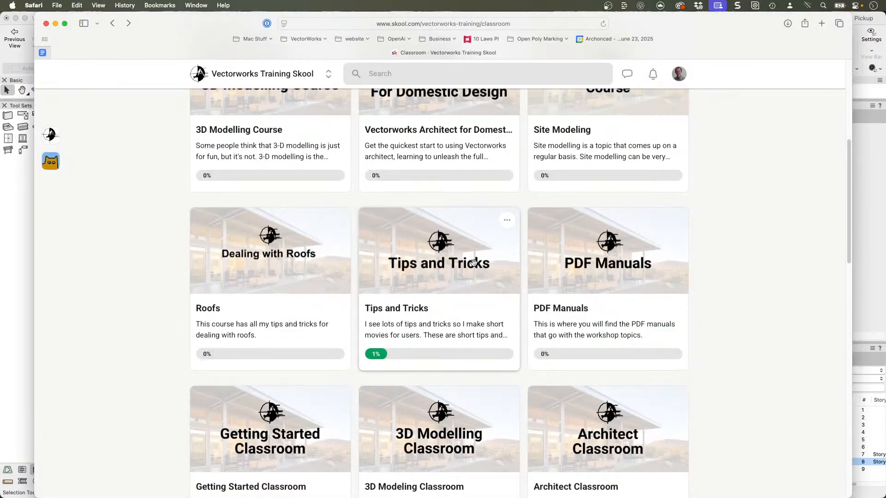
scroll(474, 263, up, 6)
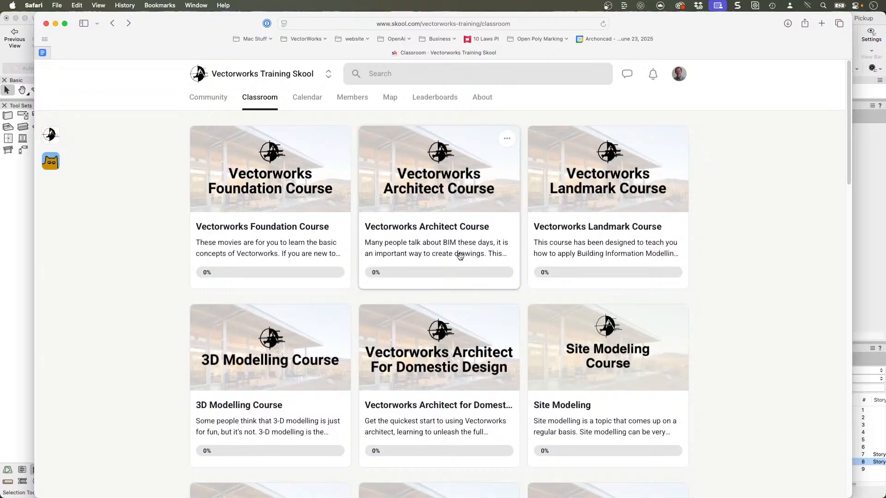
scroll(448, 253, down, 3)
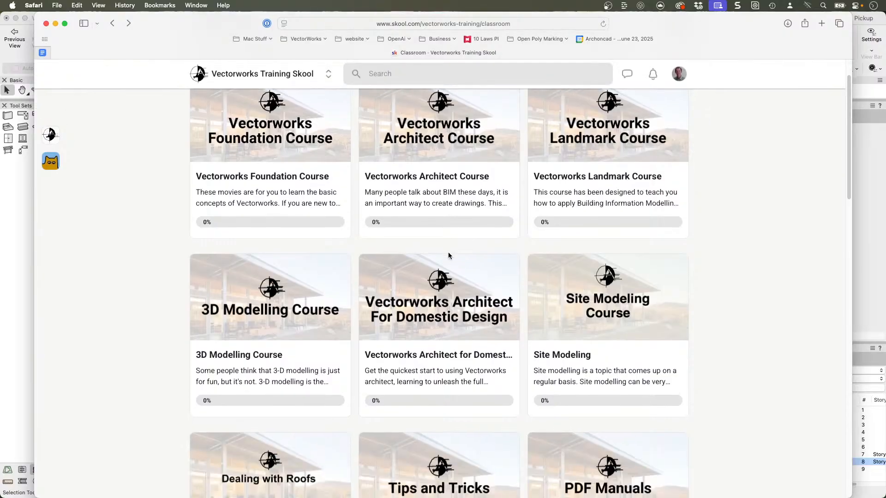
scroll(449, 251, down, 5)
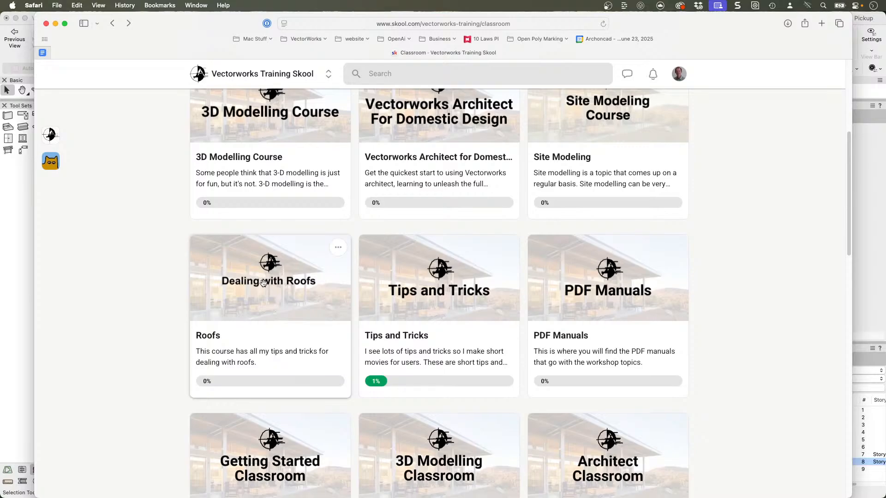
click(298, 283)
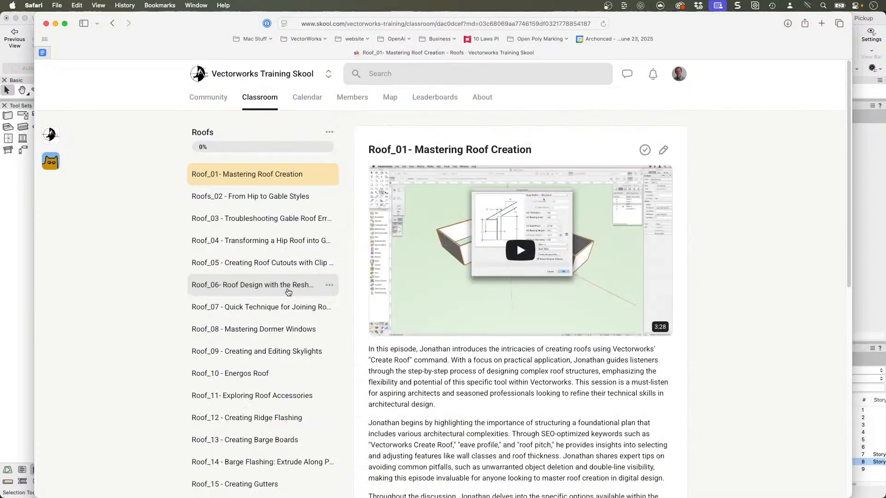
View the Roofs course lessons Roof_03, Roof_04 and Roof_19 - Mastering Complex Roofs with Vectorworks
click(254, 218)
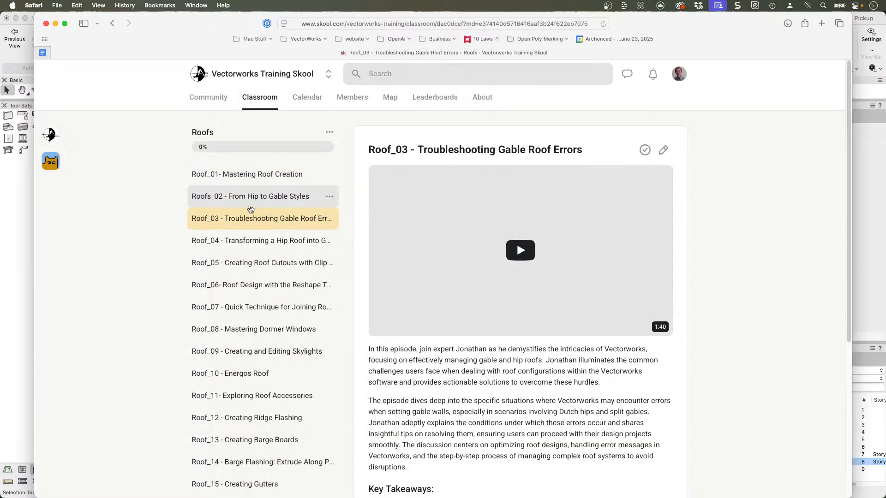
click(252, 237)
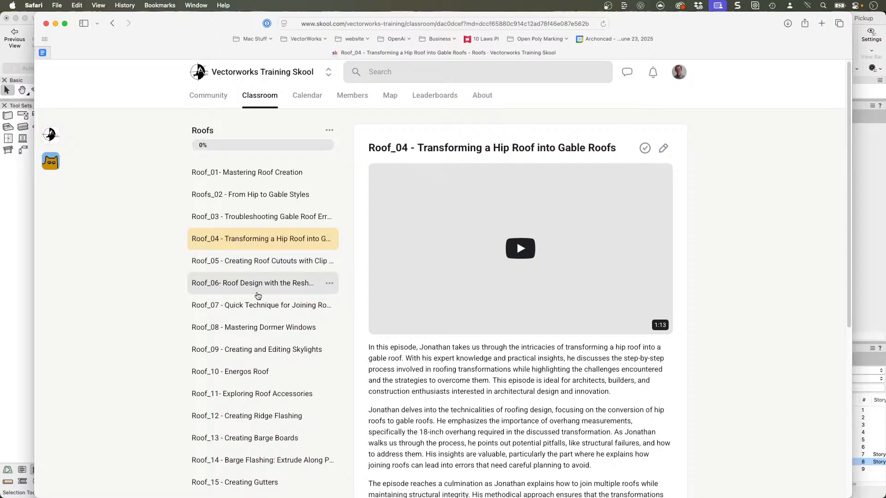
scroll(257, 295, down, 3)
scroll(254, 299, down, 3)
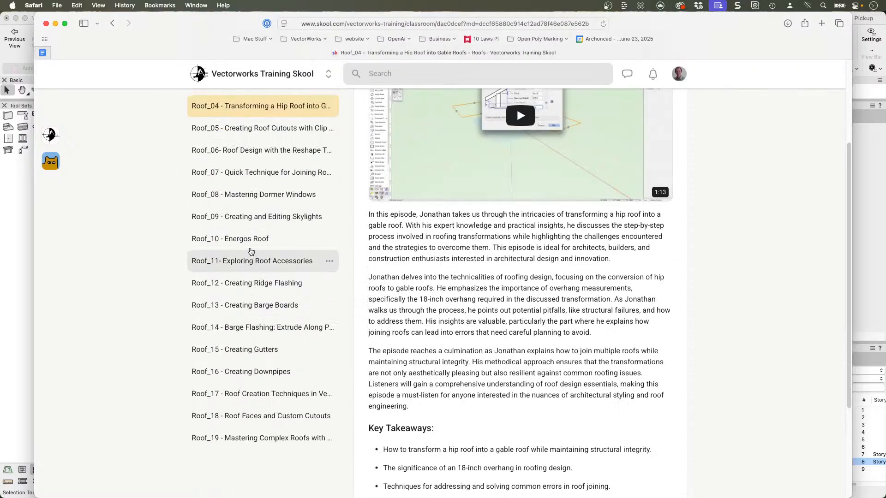
click(230, 434)
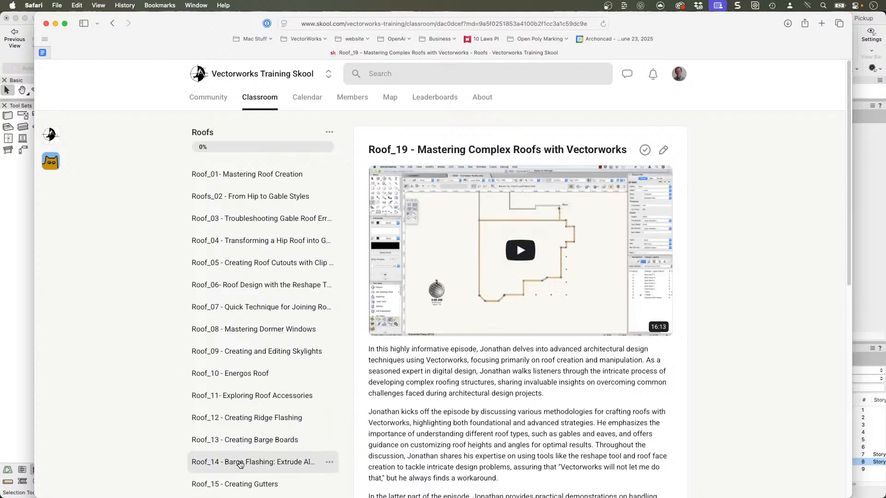
scroll(240, 465, down, 3)
scroll(242, 451, up, 3)
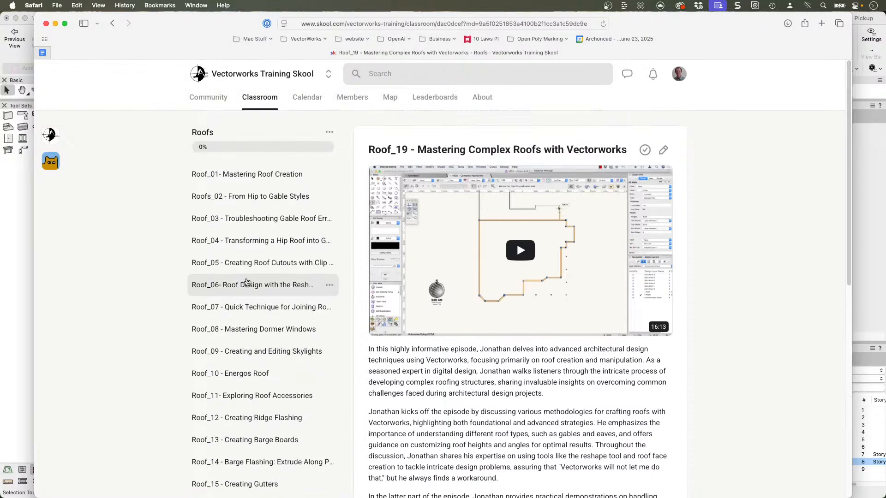